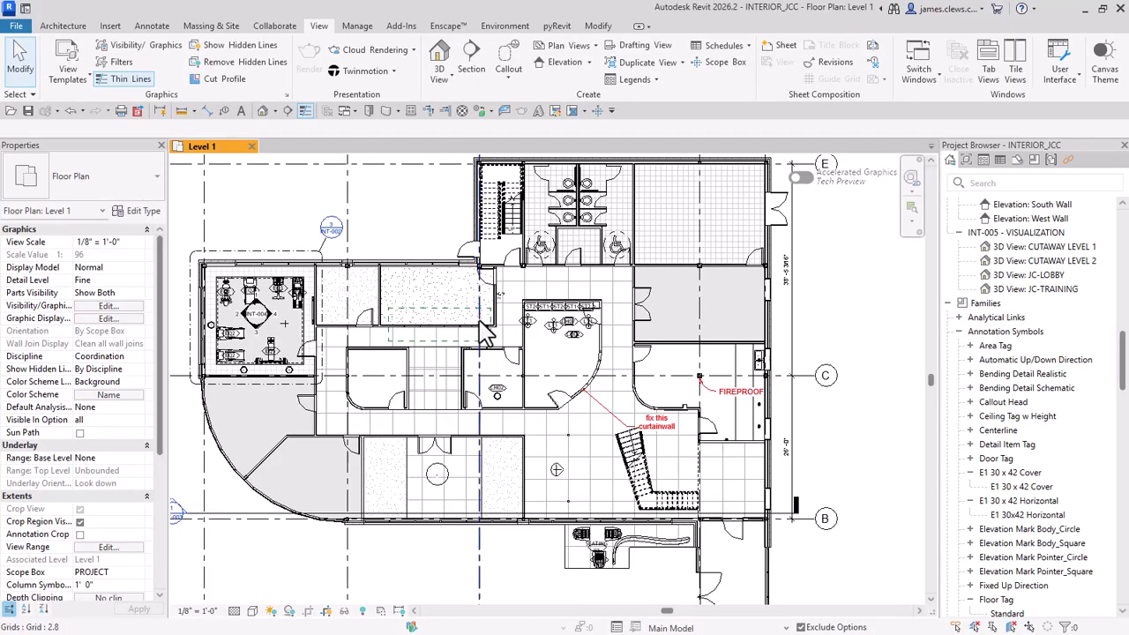
Examine the Level 1 floor plan, including the training room's elevation marker and the callout around the room.
scroll(396, 234, up, 1)
scroll(395, 233, down, 2)
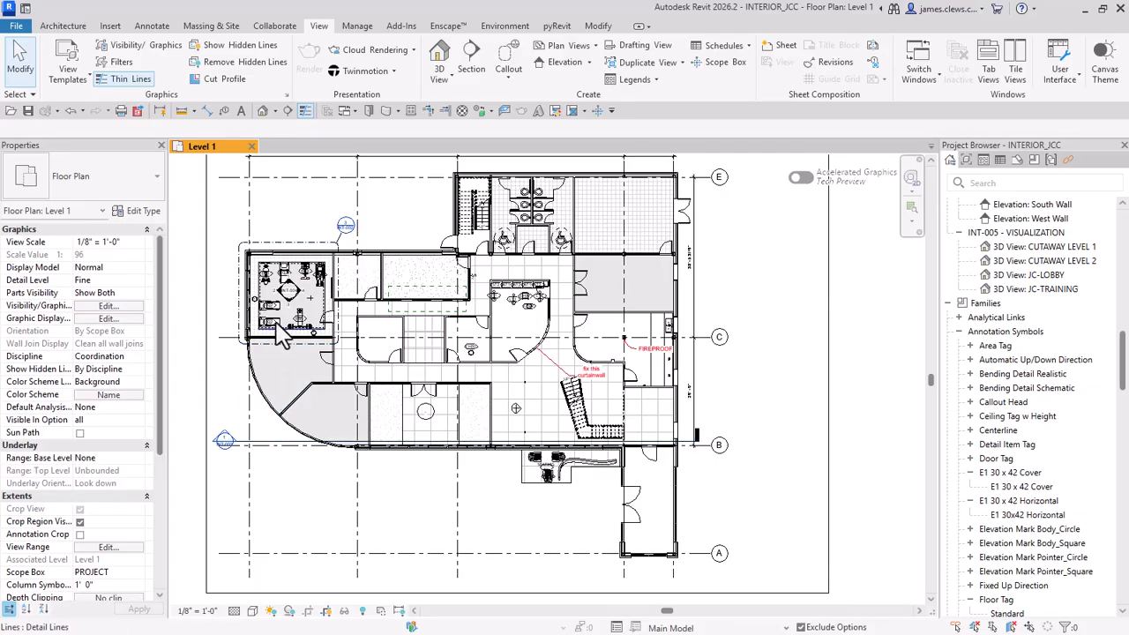
scroll(291, 295, up, 3)
scroll(290, 287, up, 2)
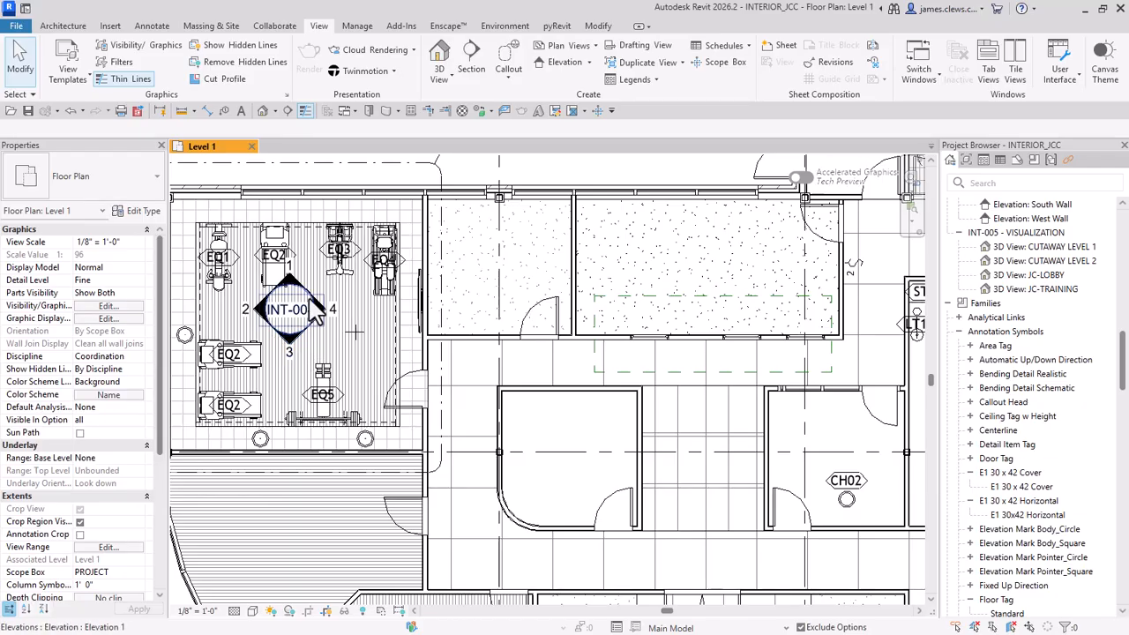
scroll(293, 289, down, 3)
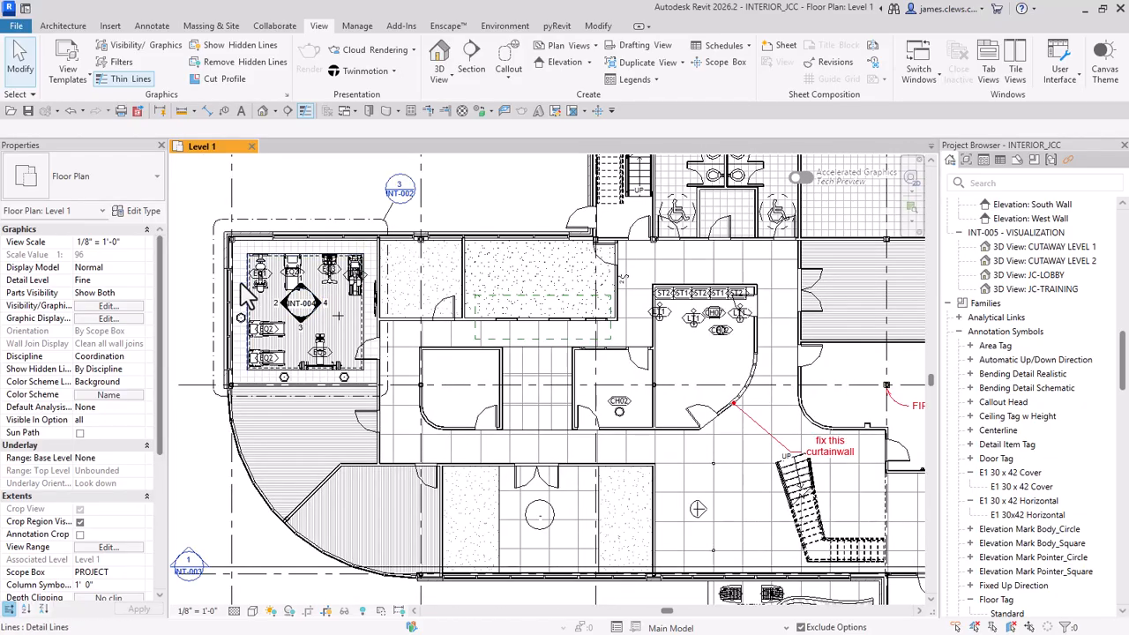
click(338, 315)
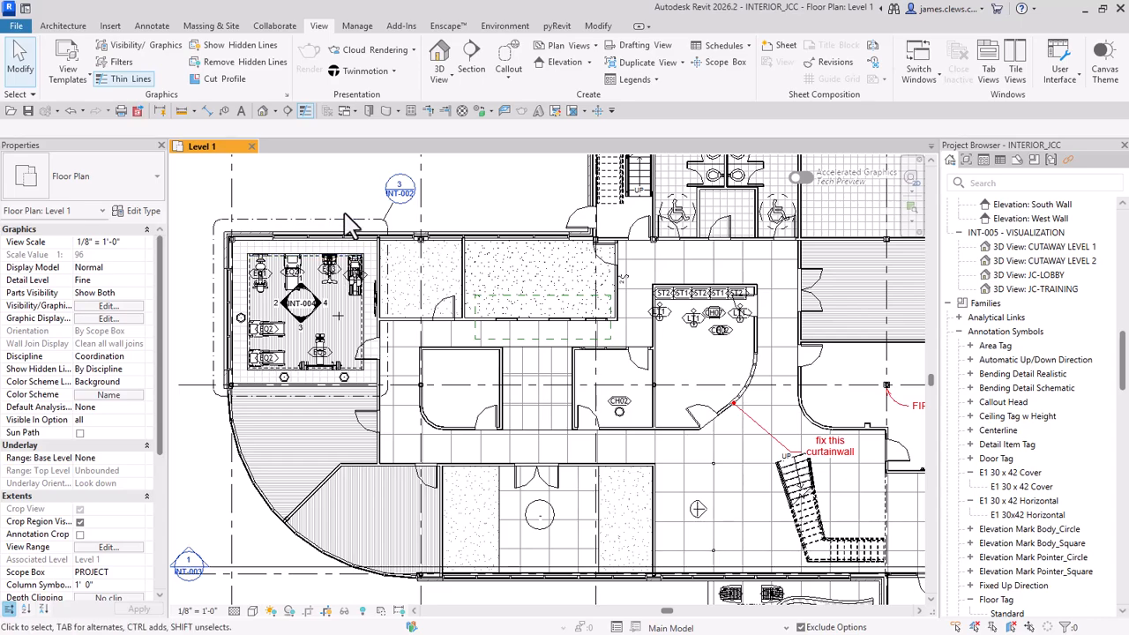
middle_drag(350, 215, 441, 217)
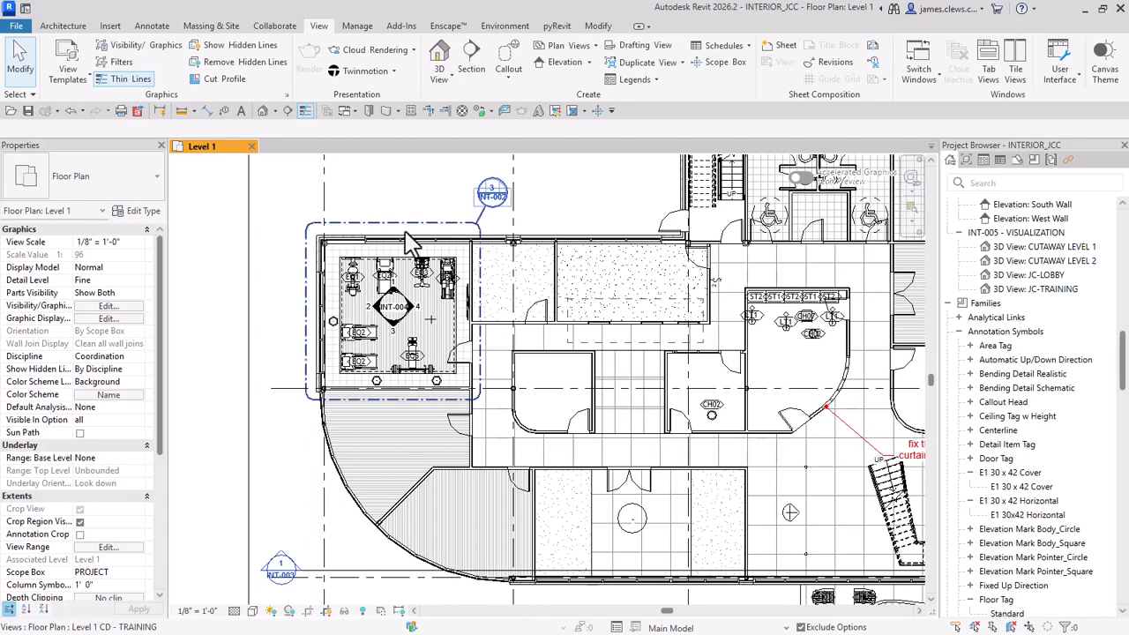
scroll(407, 252, down, 4)
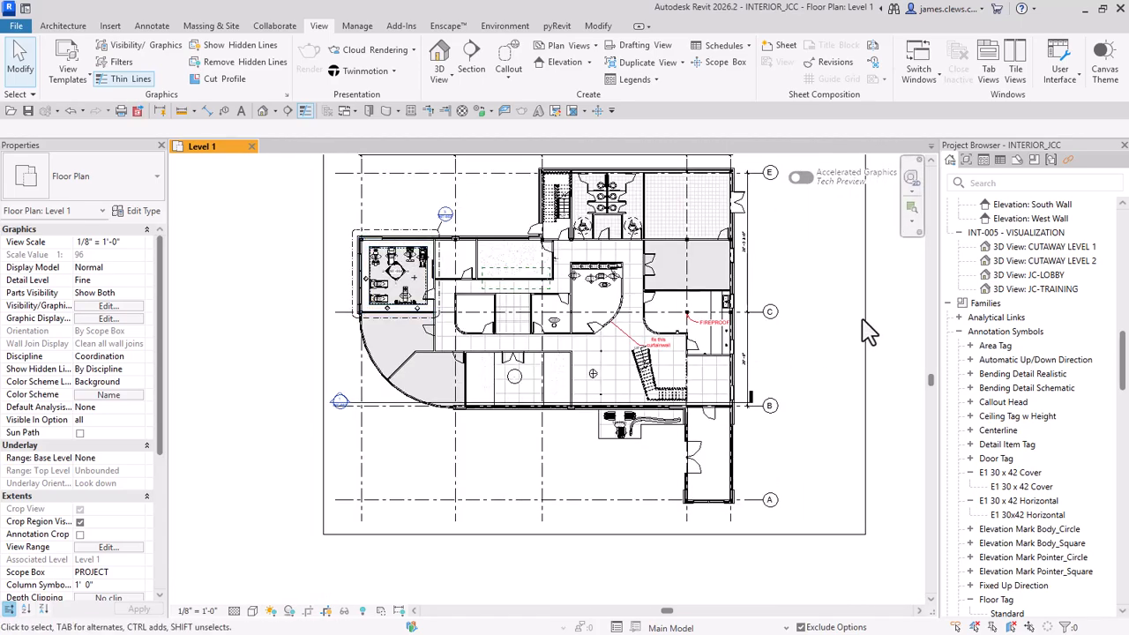
Review the project's Revit links, model groups and sheets.
click(1069, 161)
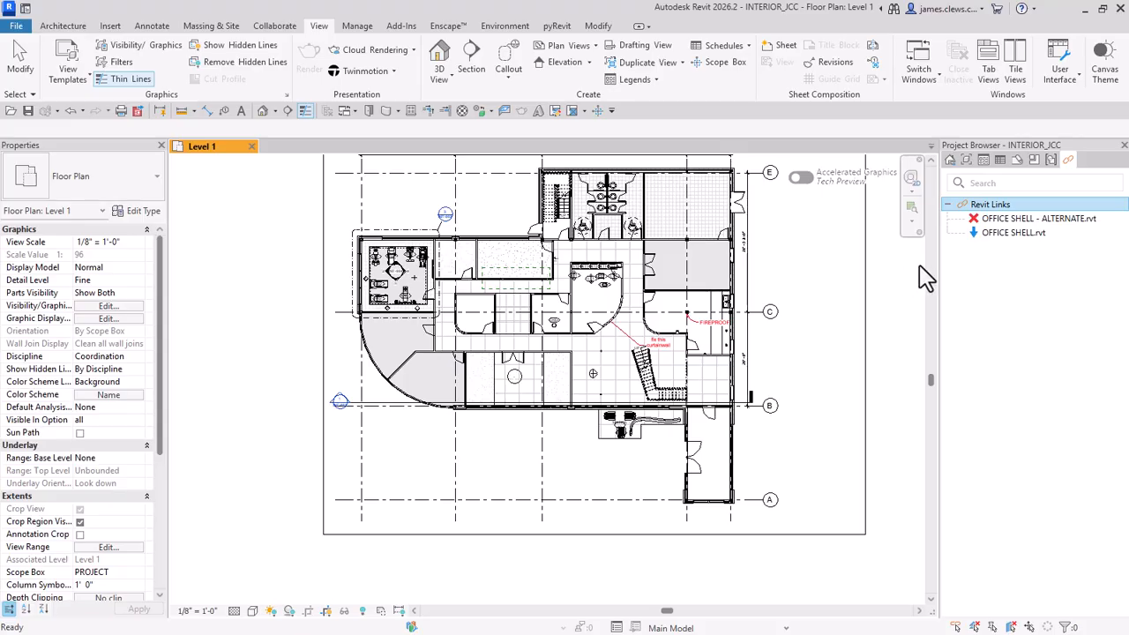
click(1052, 161)
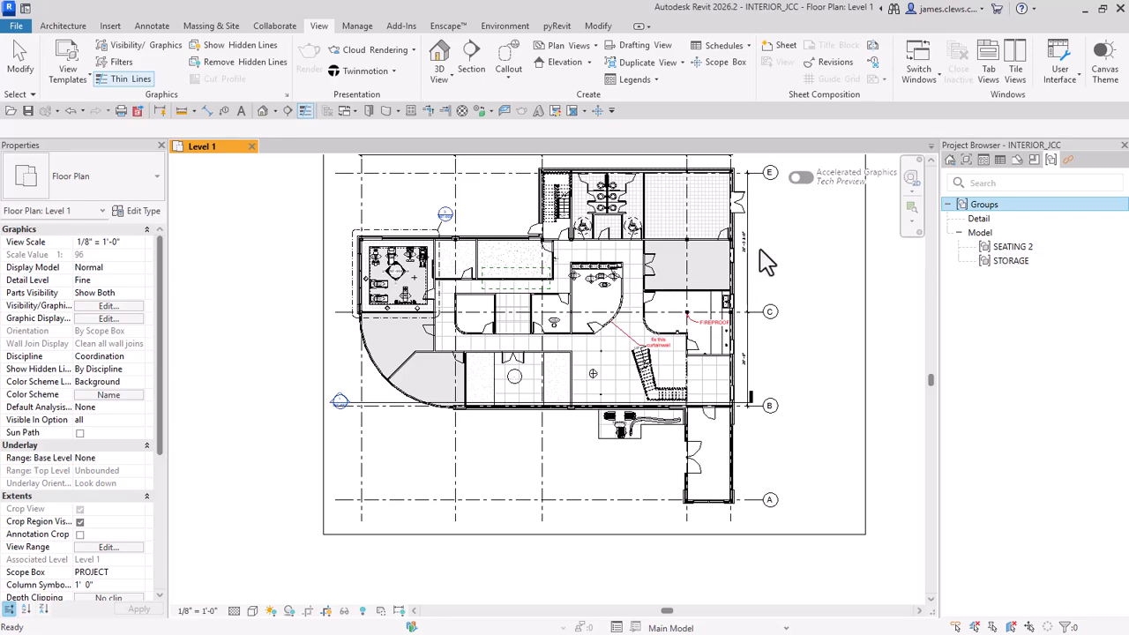
click(1017, 164)
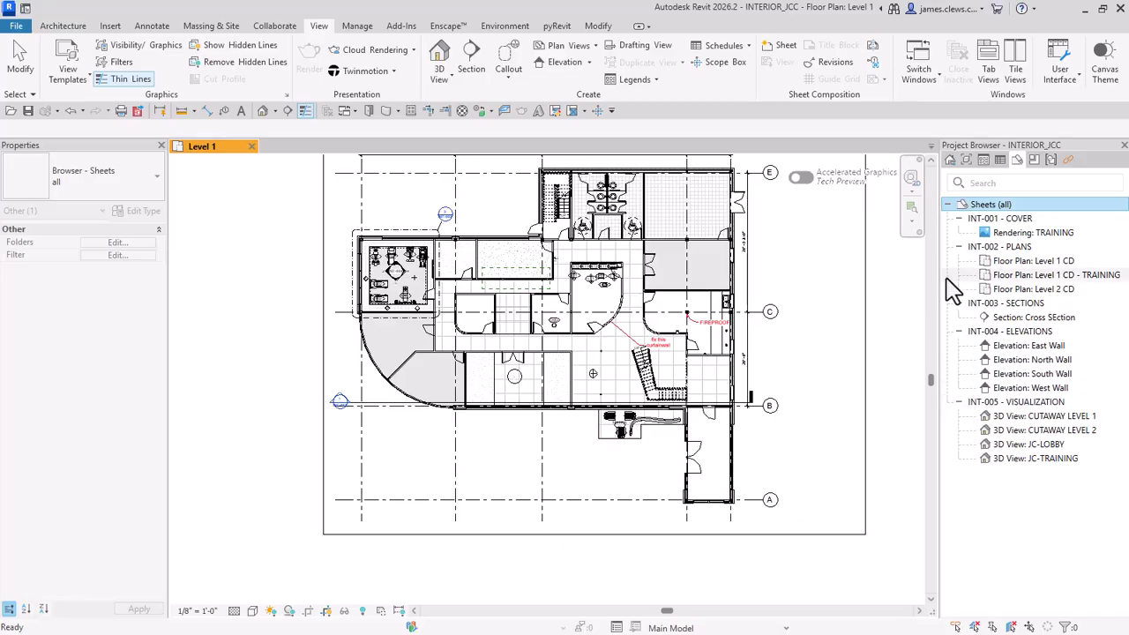
click(825, 280)
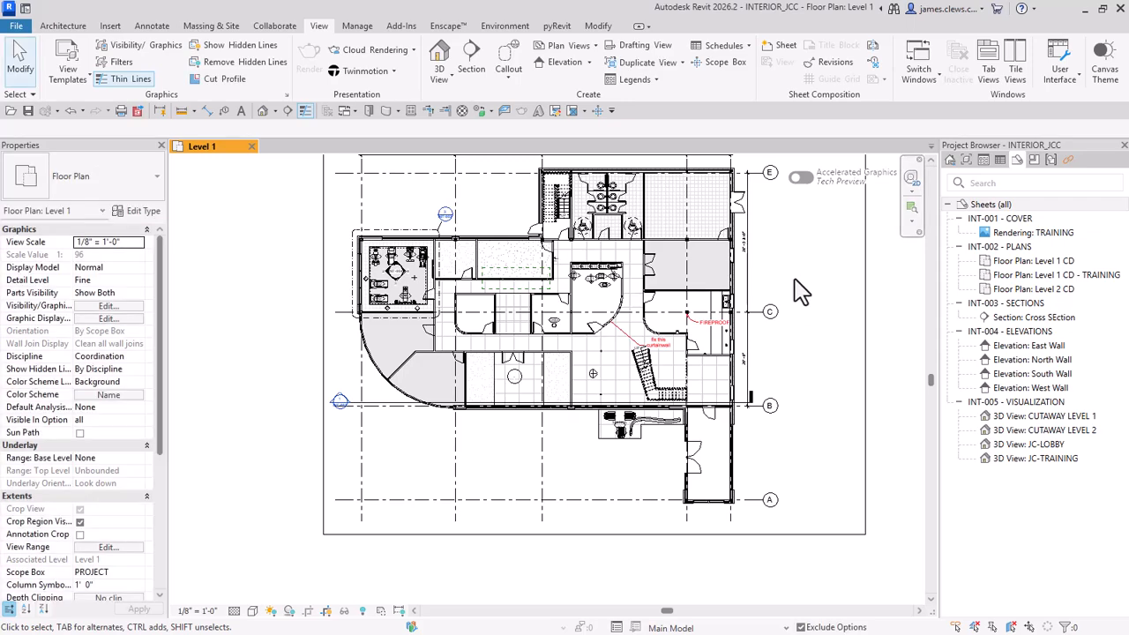
middle_drag(820, 283, 797, 306)
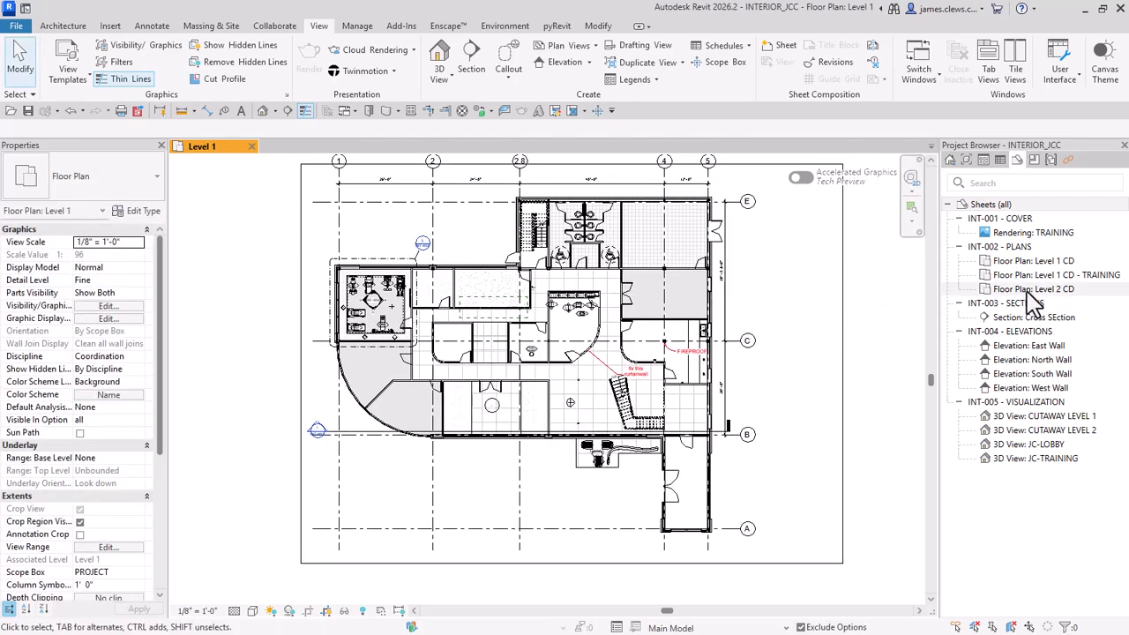
Delete all five sheets, INT-001 COVER, INT-002 PLANS, INT-003 SECTIONS, INT-004 ELEVATIONS and INT-005 VISUALIZATION, from the project.
click(1015, 218)
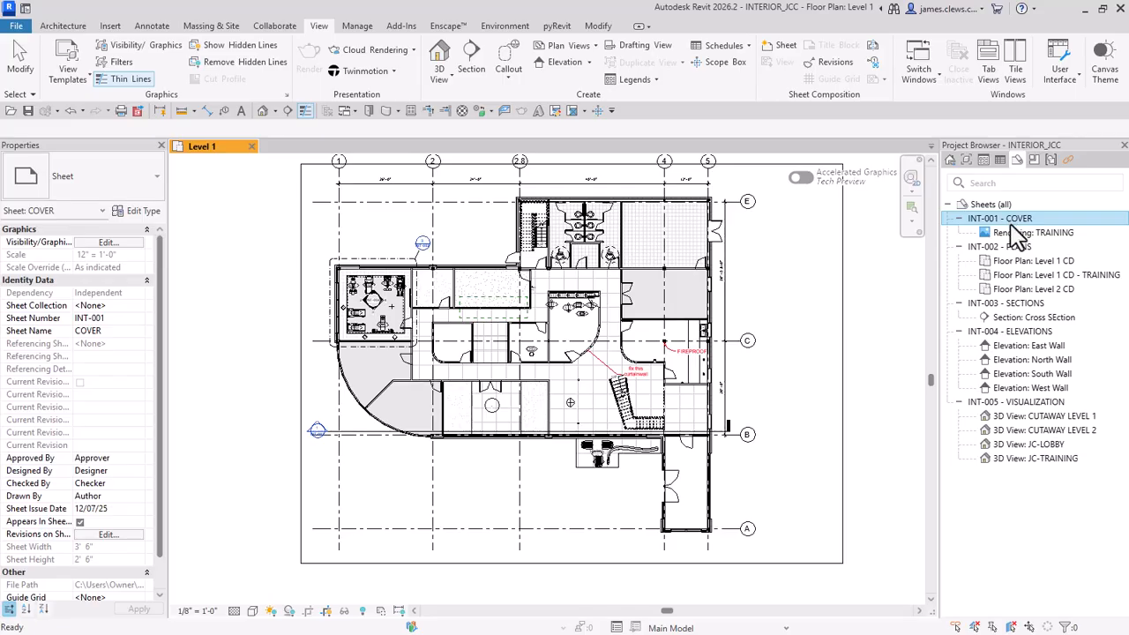
ctrl+click(1006, 247)
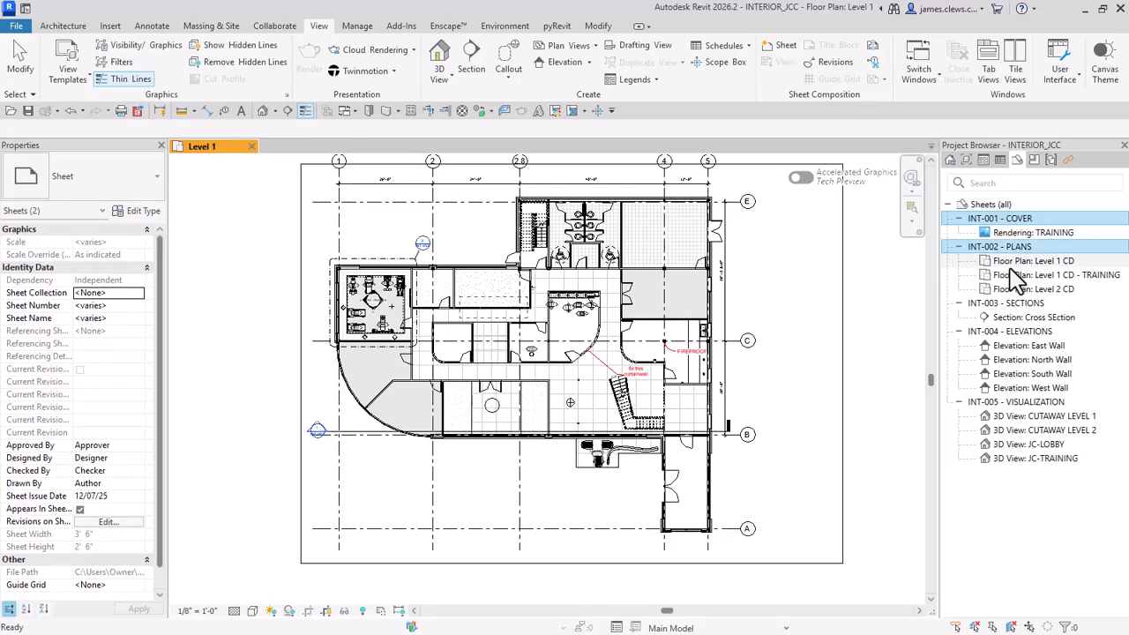
ctrl+click(1008, 304)
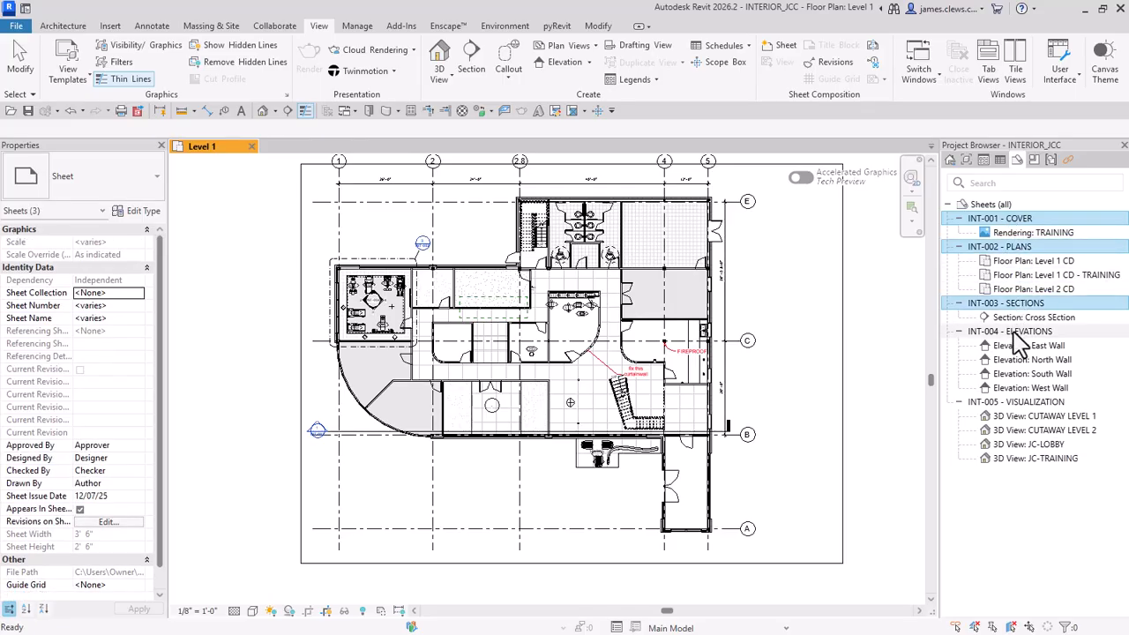
ctrl+click(1015, 332)
ctrl+click(1023, 418)
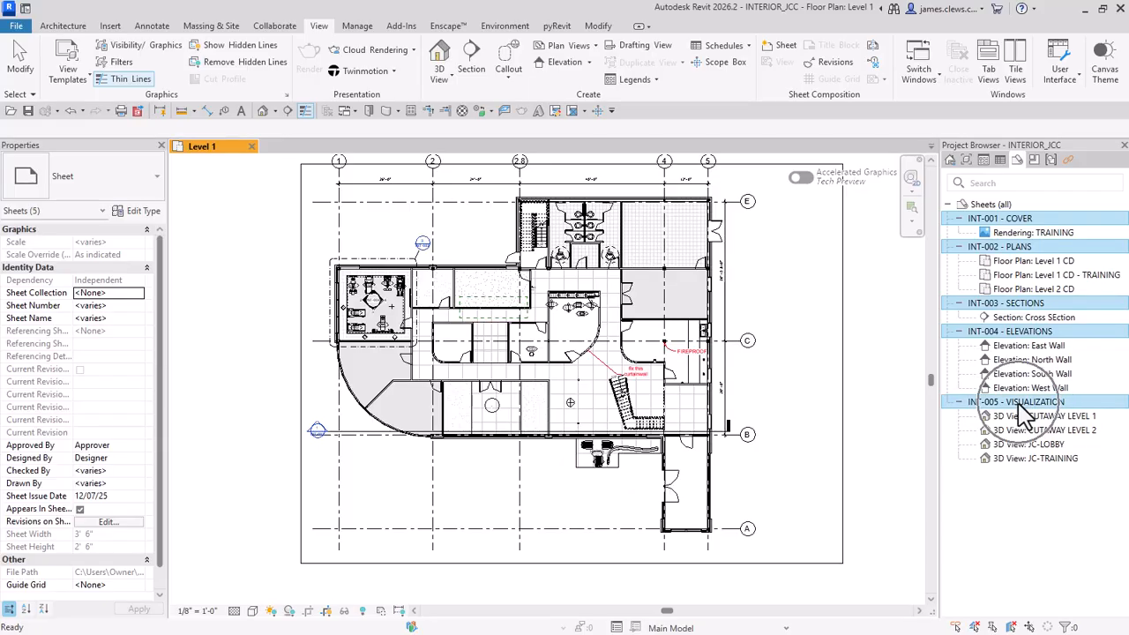
right_click(1024, 418)
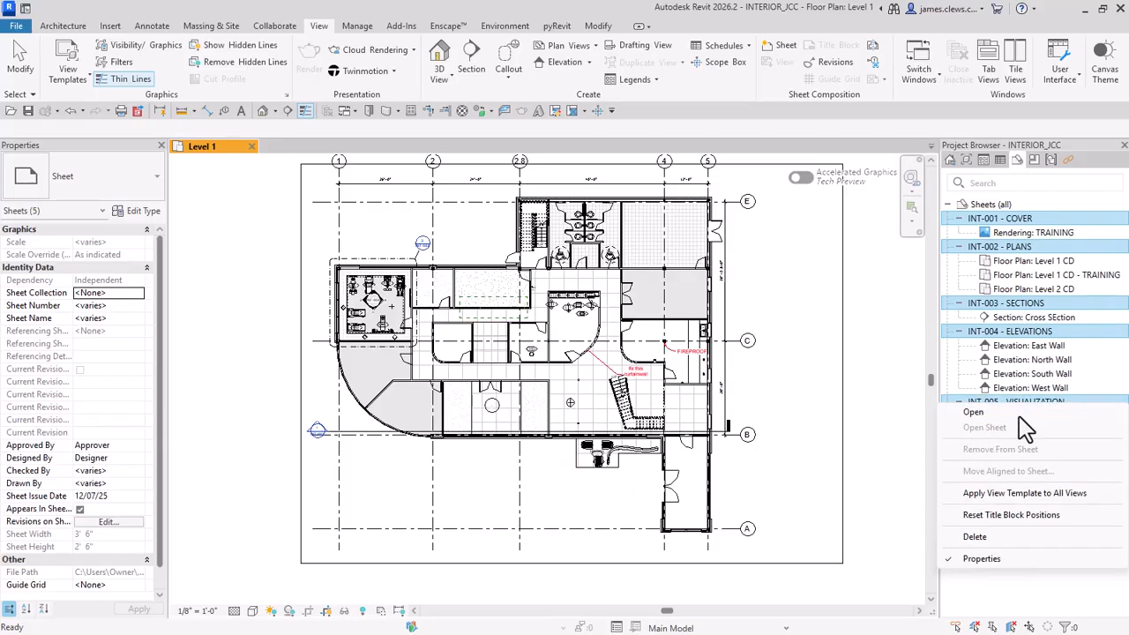
click(975, 537)
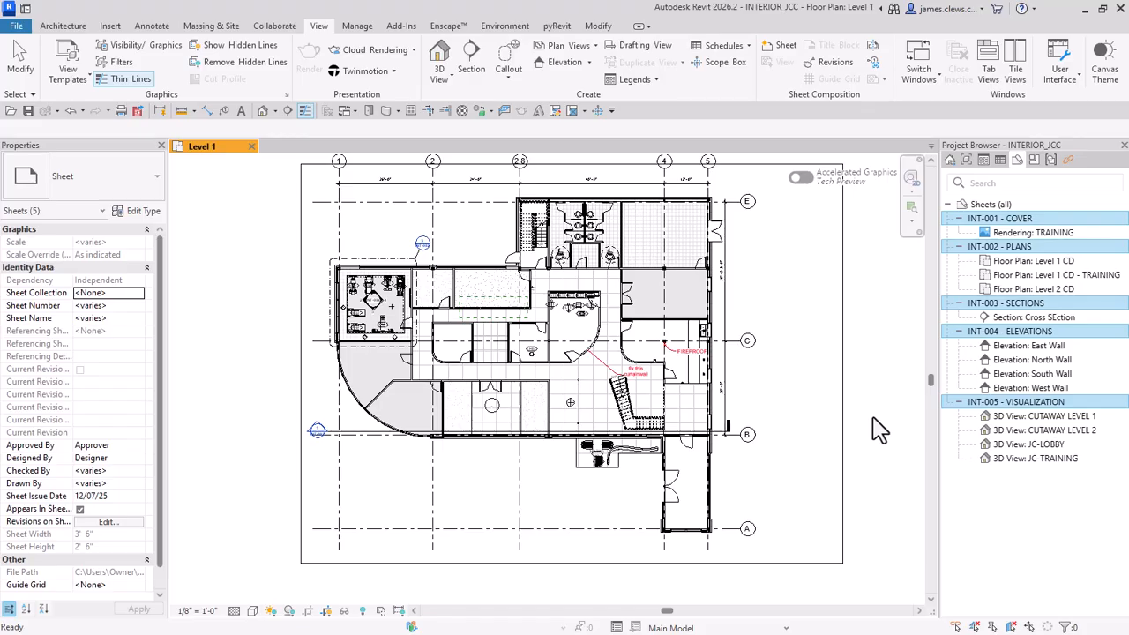
right_click(1010, 221)
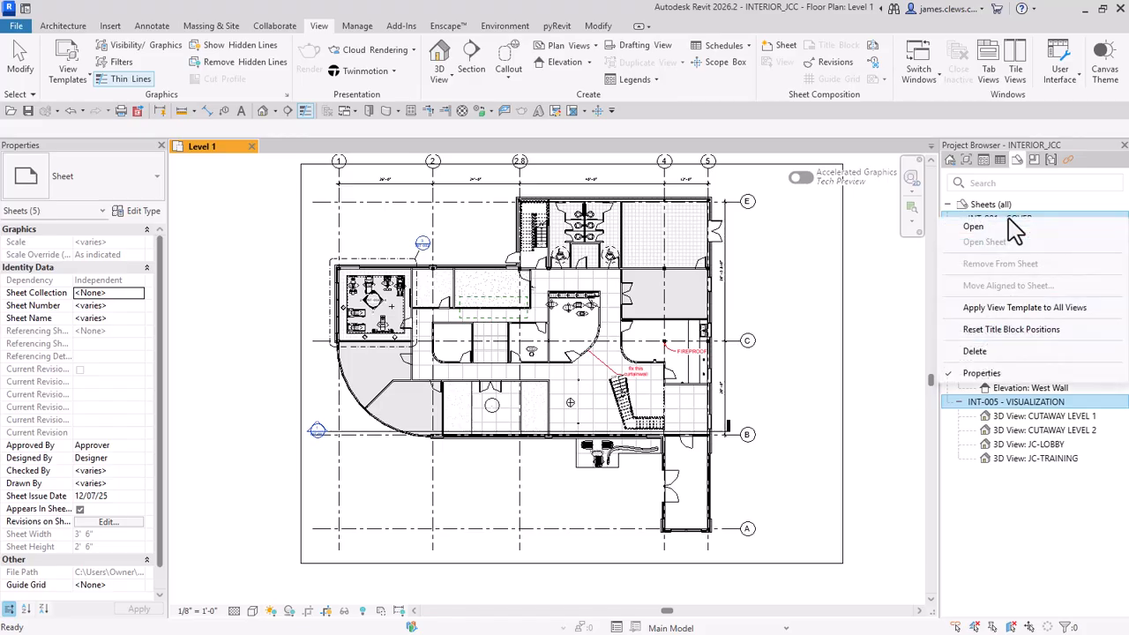
click(977, 351)
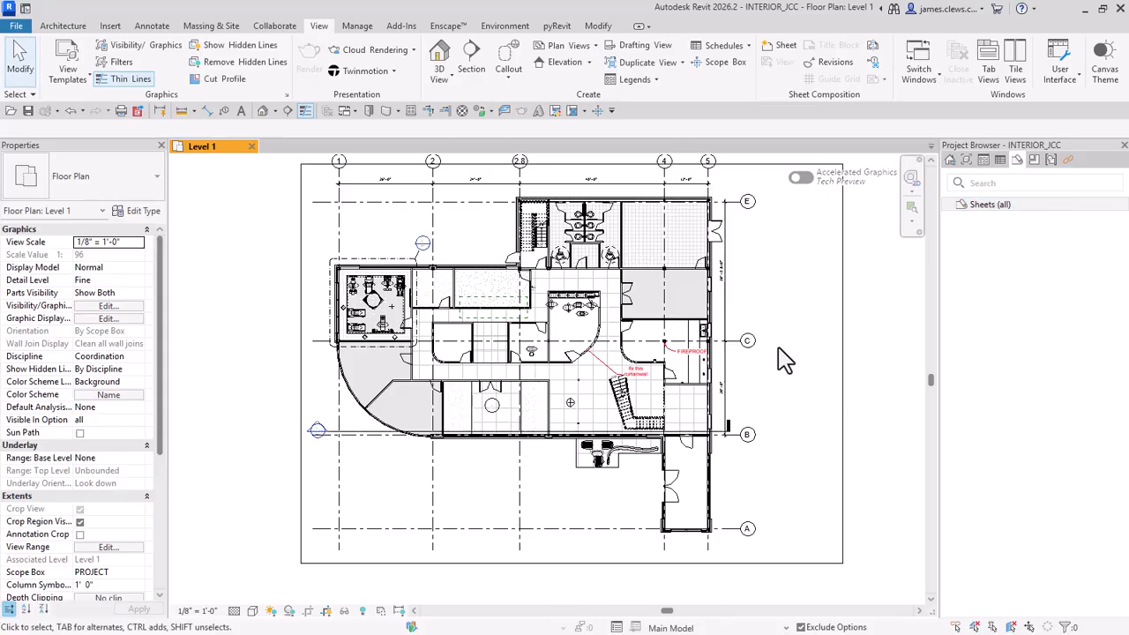
scroll(575, 353, down, 1)
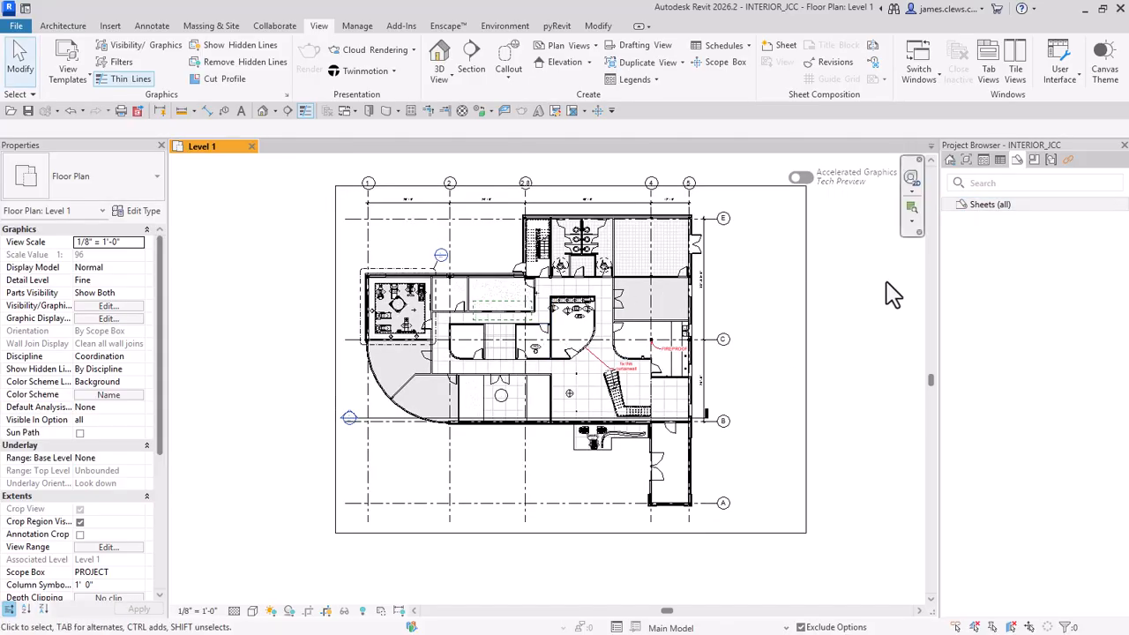
Delete the unneeded 3D view named 3D View 1 from the project's views.
click(951, 162)
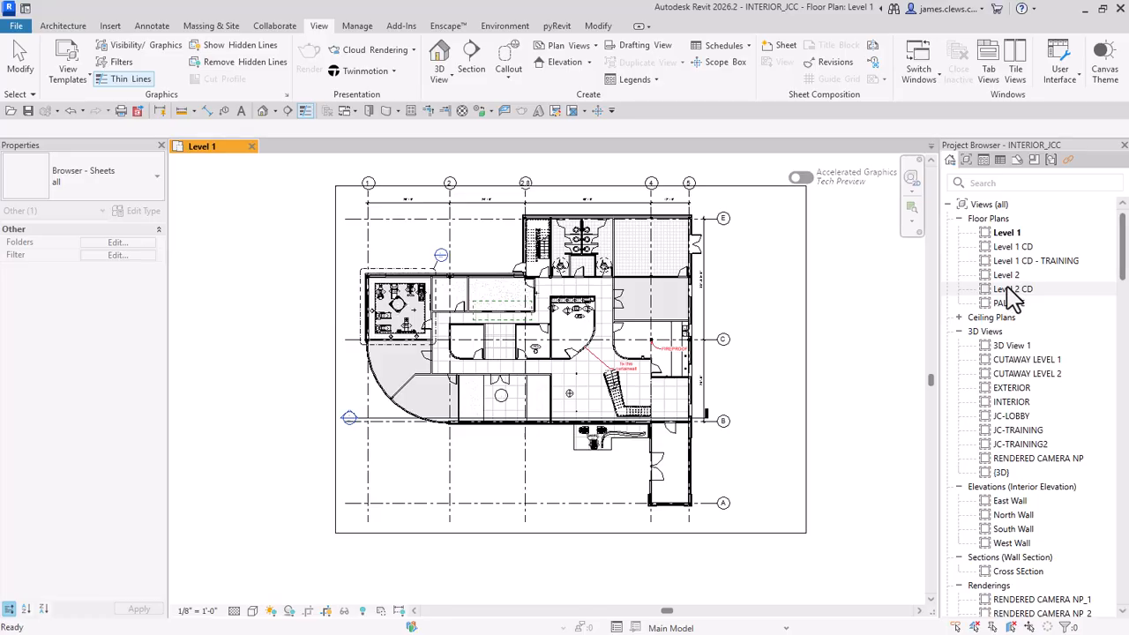
right_click(1007, 349)
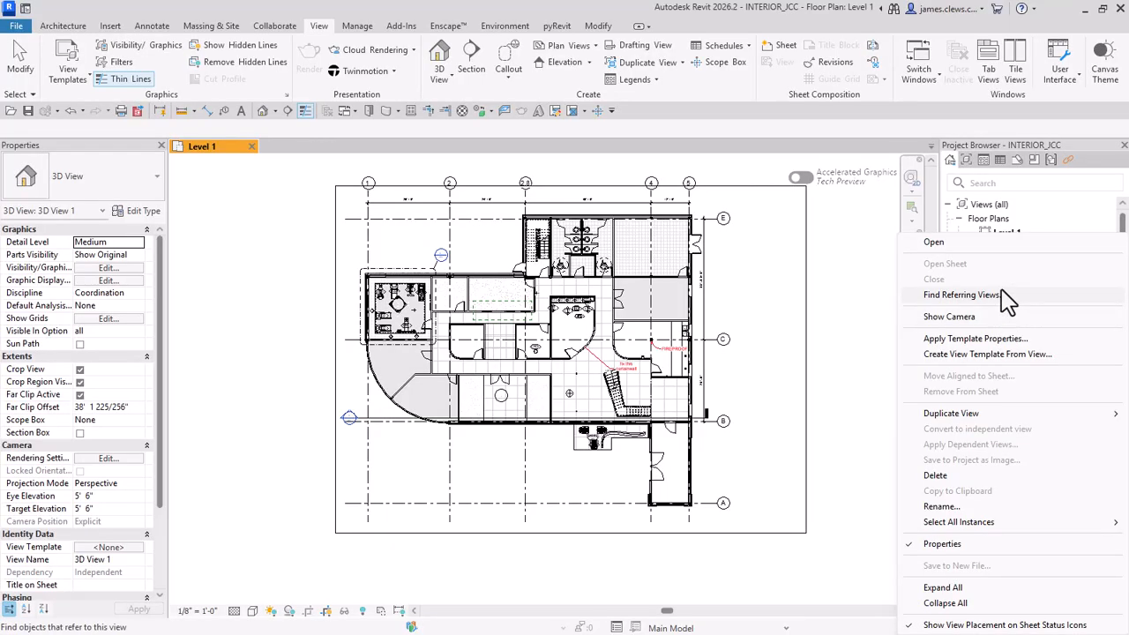
click(934, 476)
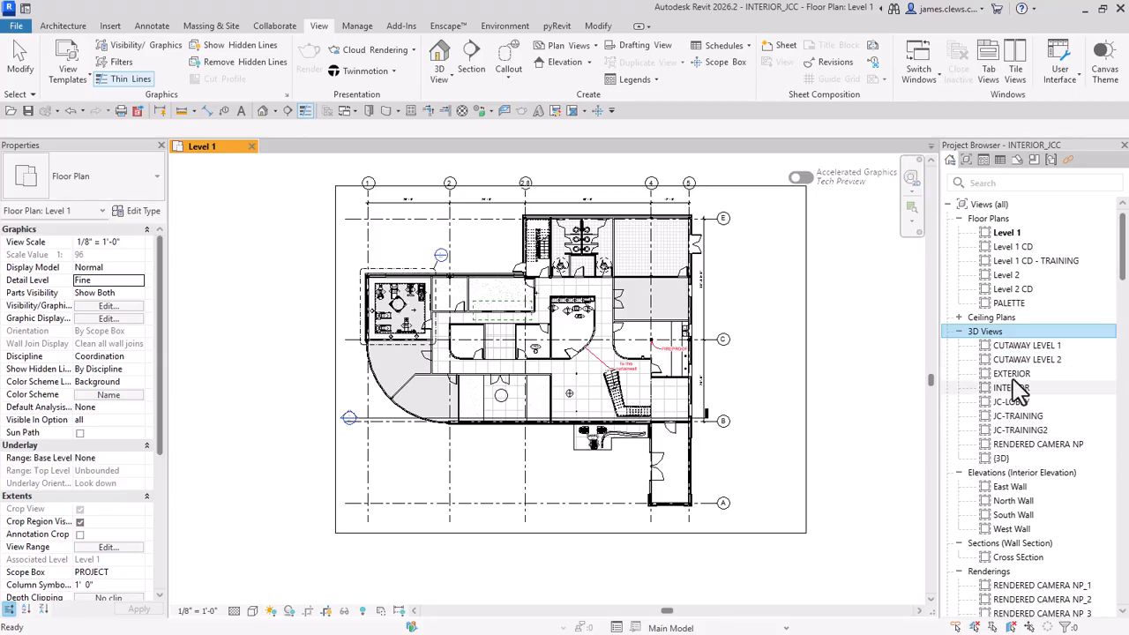
Inspect the RENDERED CAMERA NP and JC-LOBBY 3D views, and close both to return to Level 1.
double_click(1023, 445)
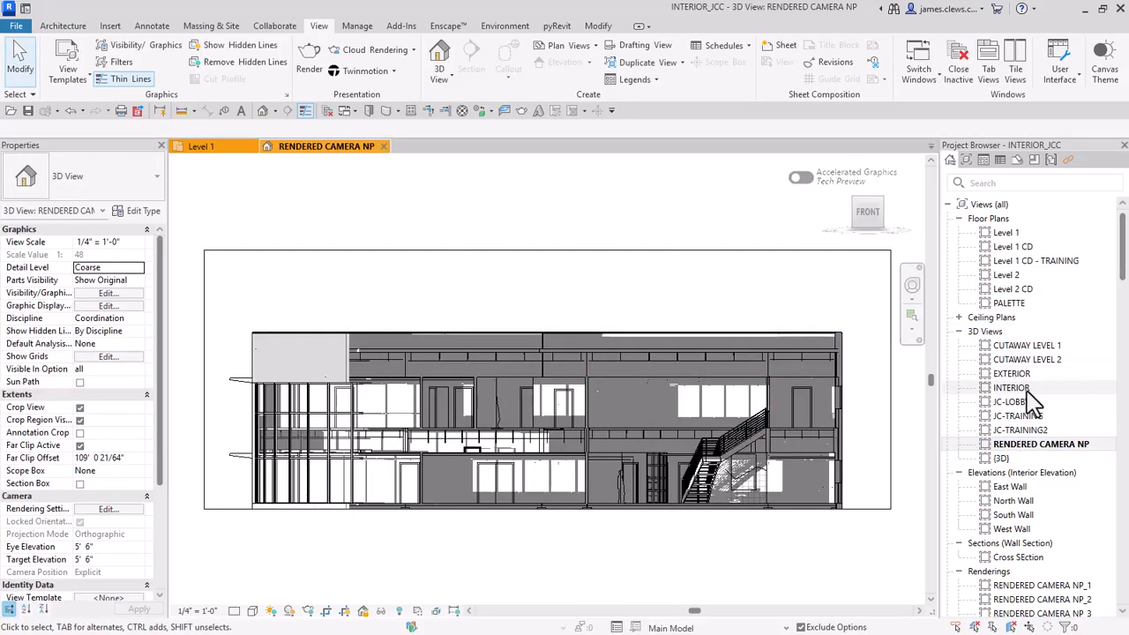
double_click(1015, 406)
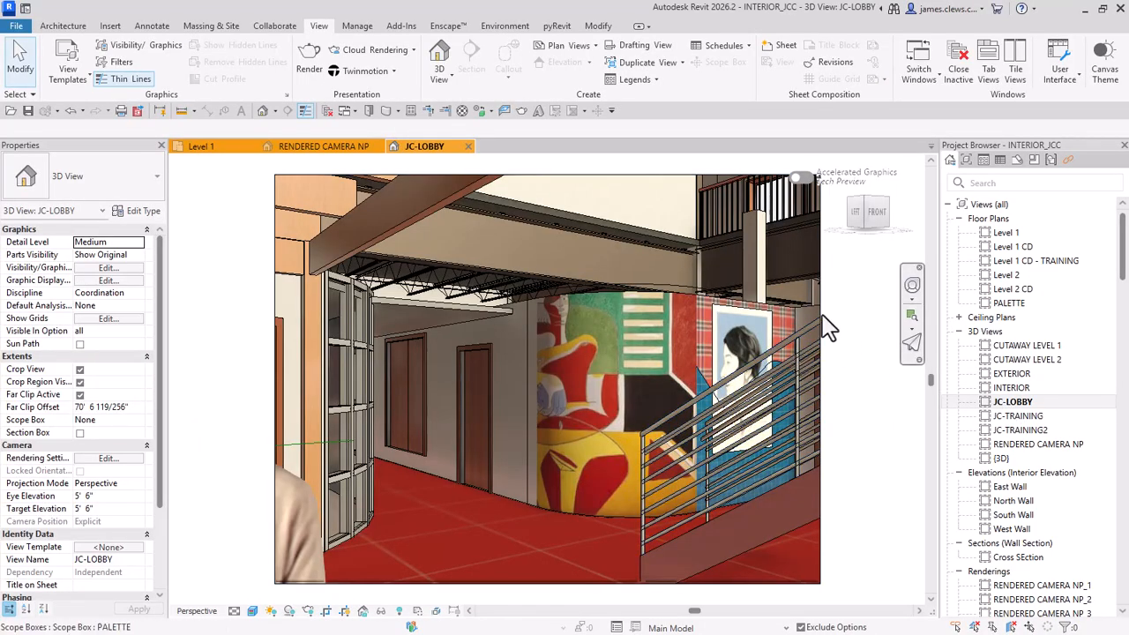
click(467, 147)
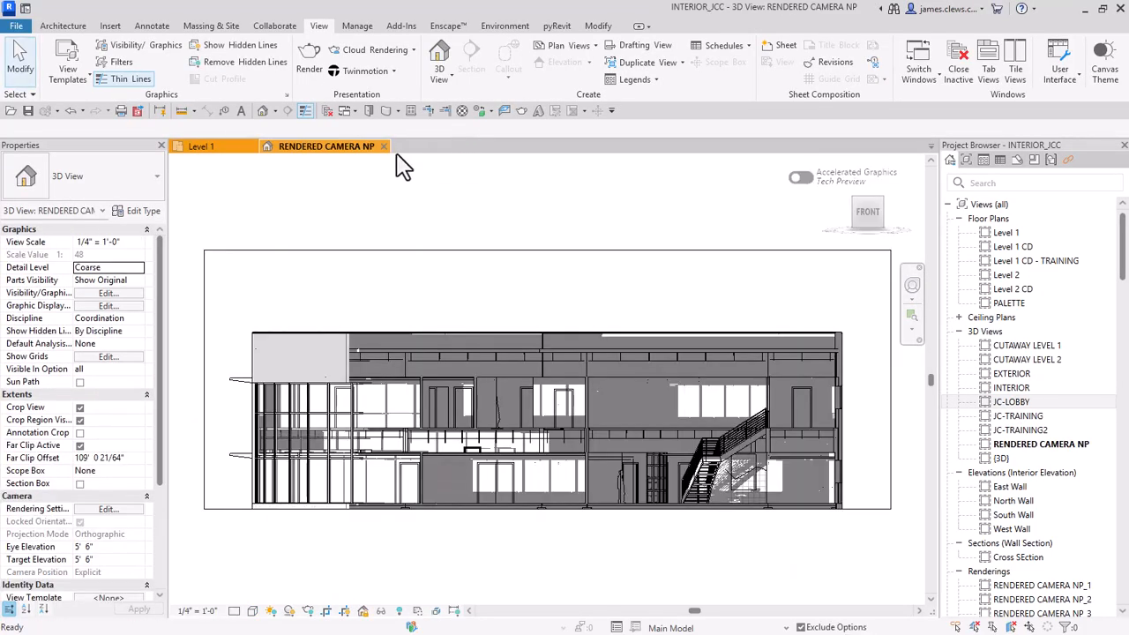
click(384, 147)
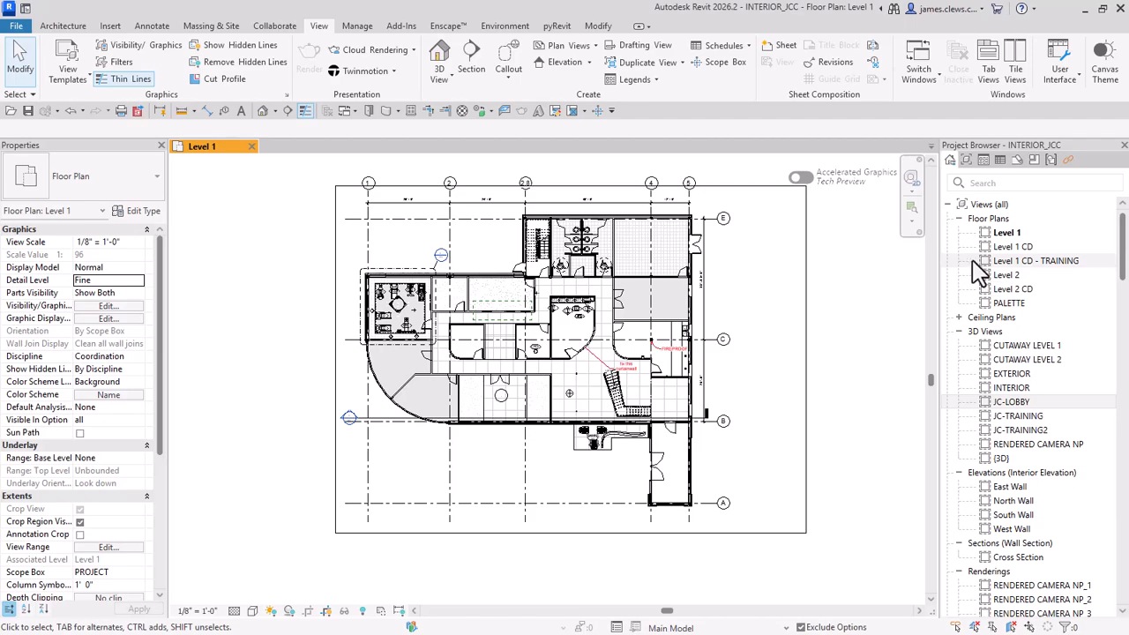
Delete the E1 30 x 42 Cover and E1 30 x 42 Horizontal title block families from the annotation symbols.
click(1036, 162)
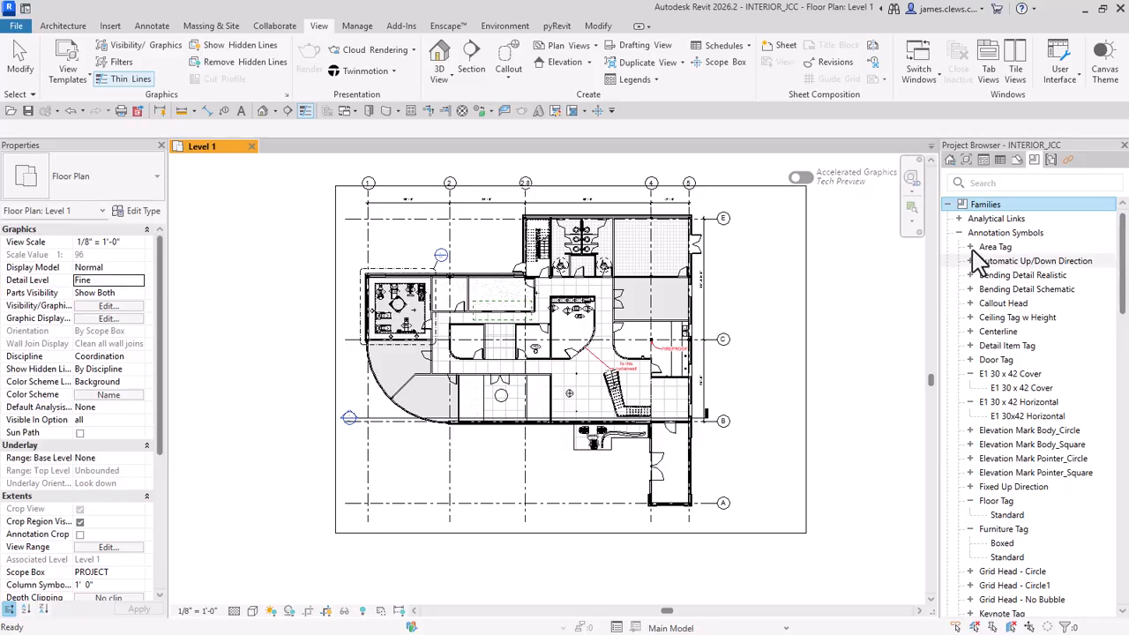
scroll(1006, 322, down, 1)
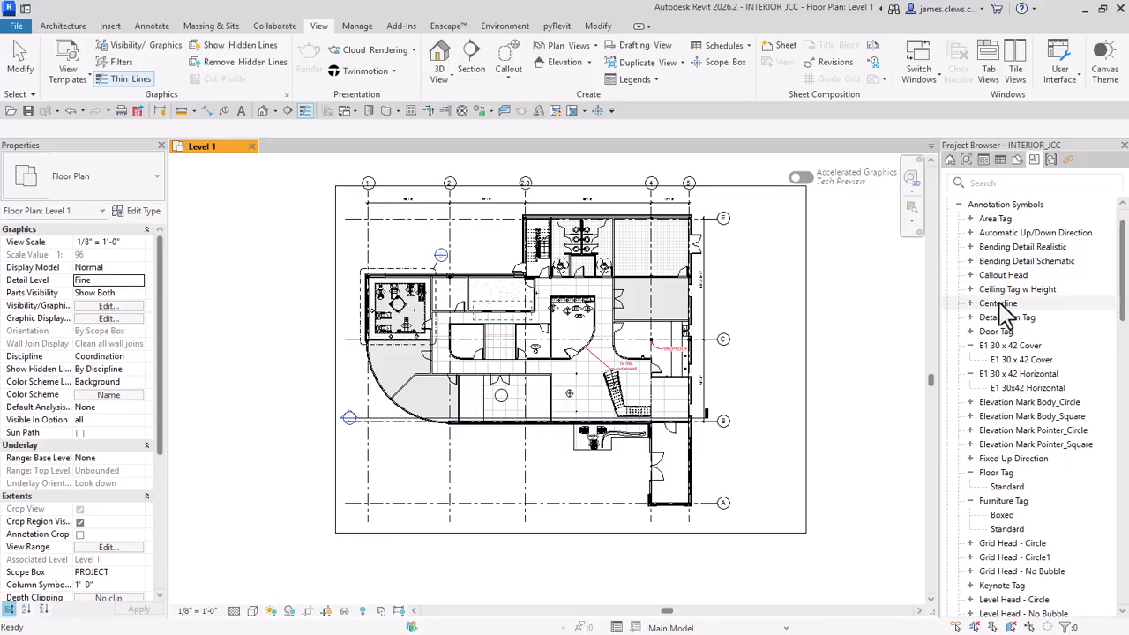
click(1015, 349)
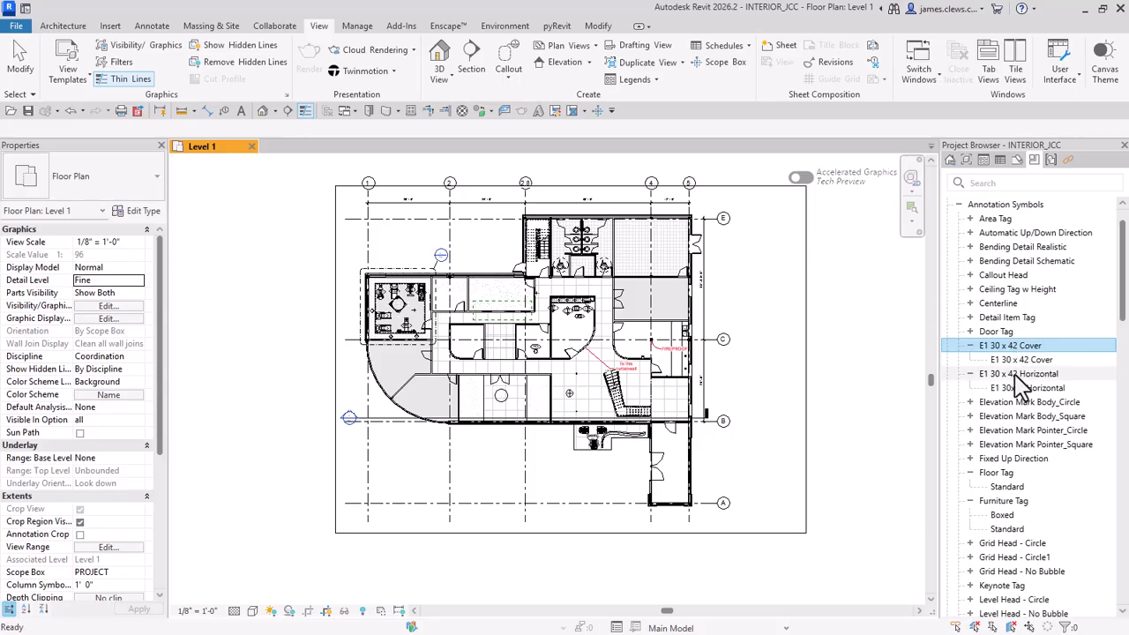
ctrl+click(1015, 375)
right_click(1015, 378)
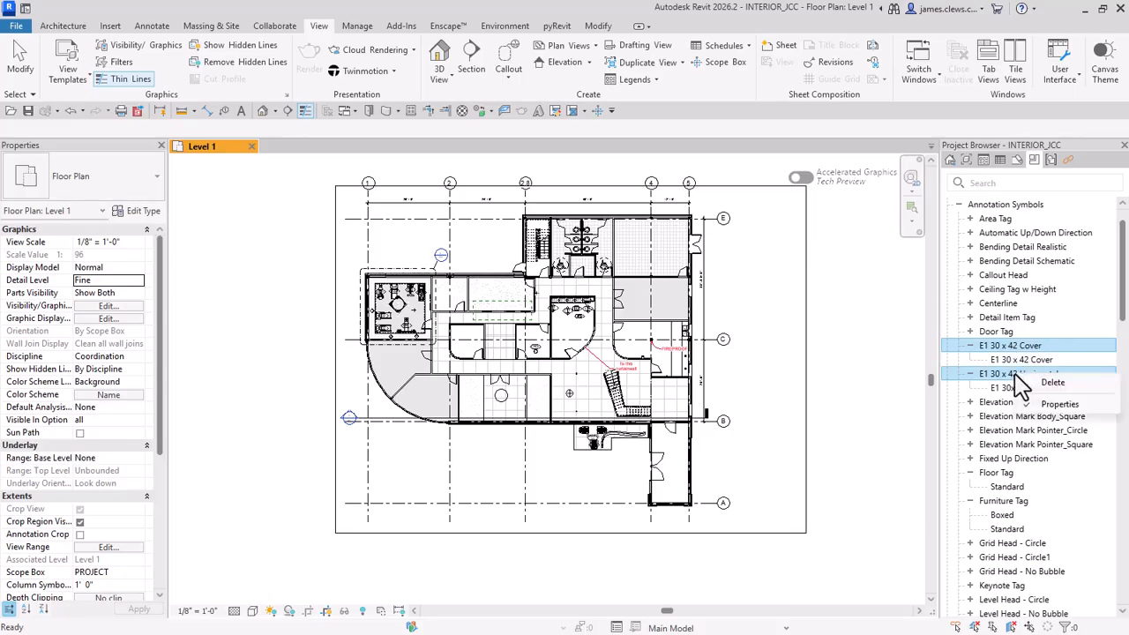
click(1051, 383)
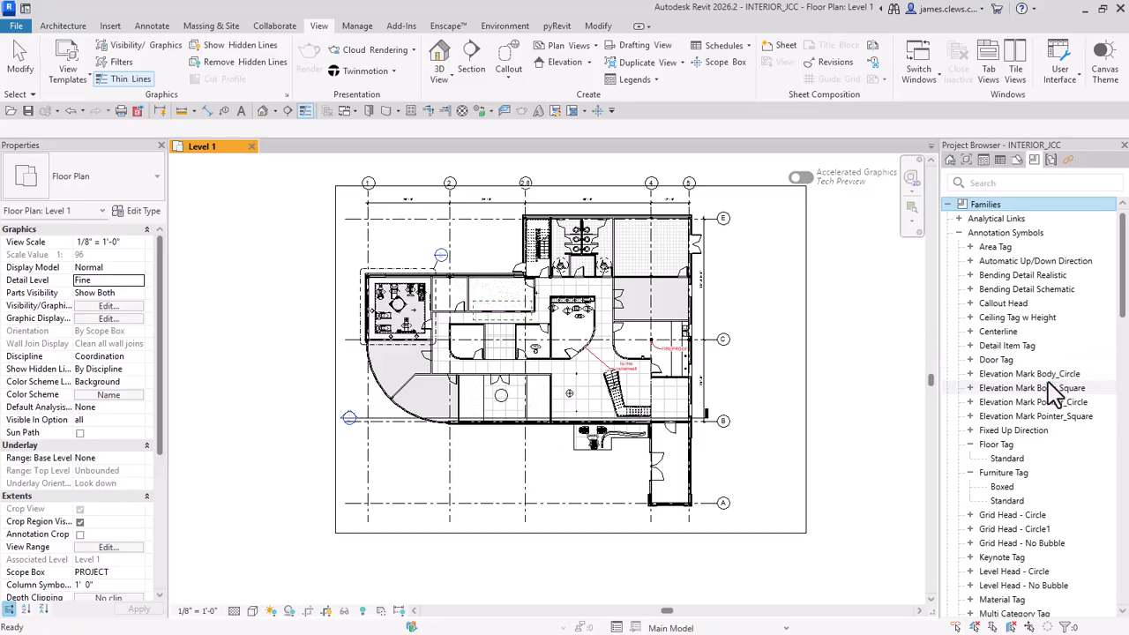
scroll(485, 256, up, 1)
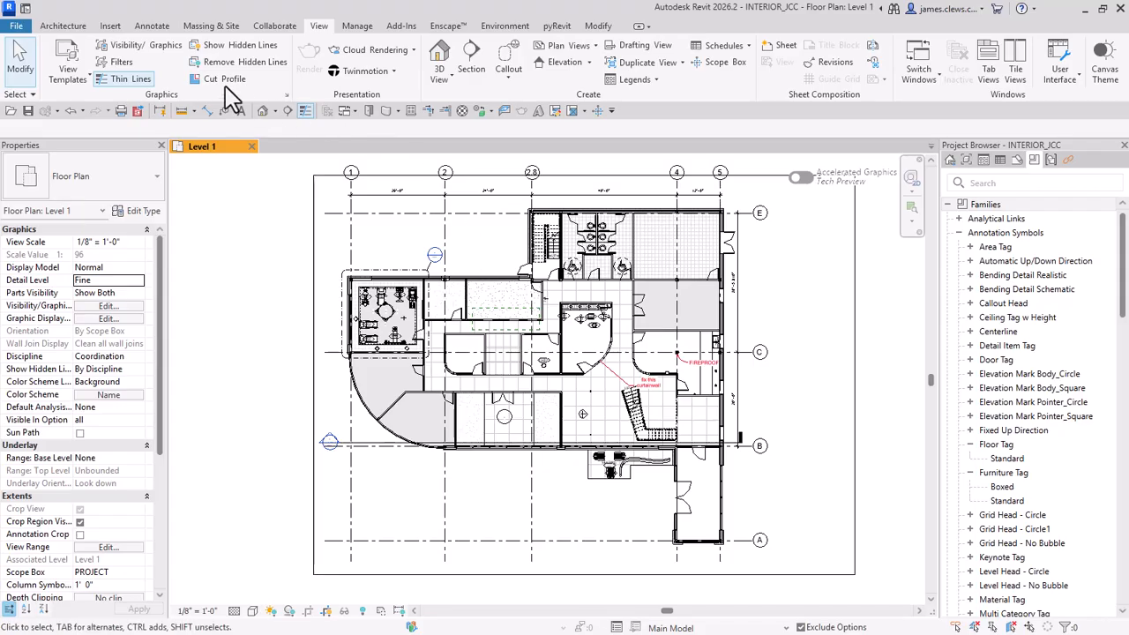
Load the E1 30 x 42 Cover and E1 30 x 42 Horizontal title blocks from the Autodesk family library's Titleblocks category.
click(110, 26)
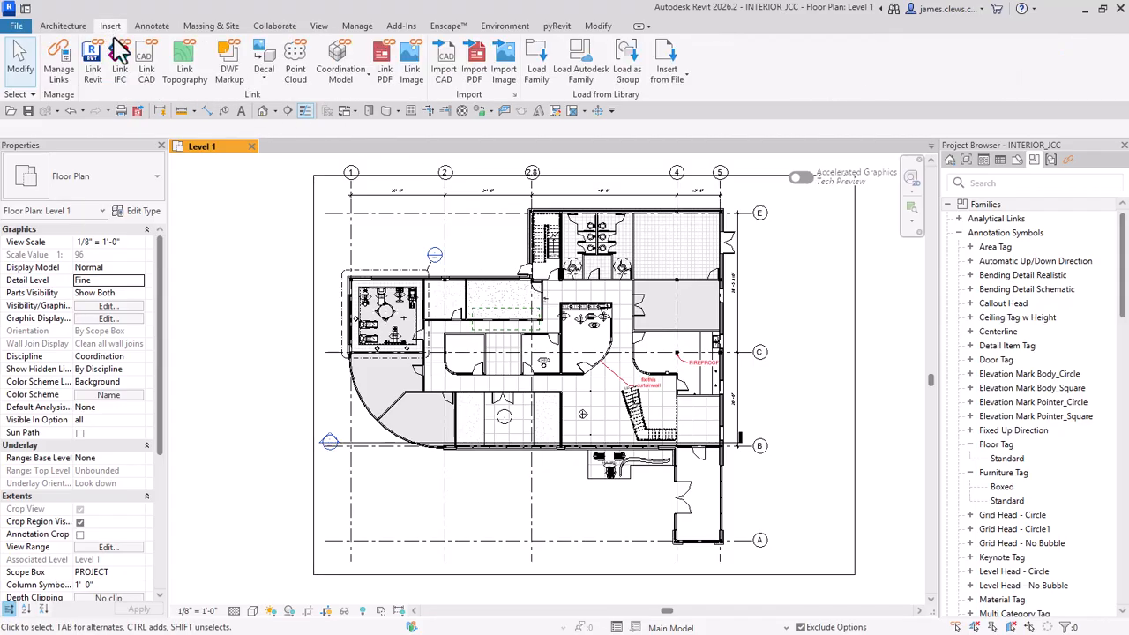
click(590, 65)
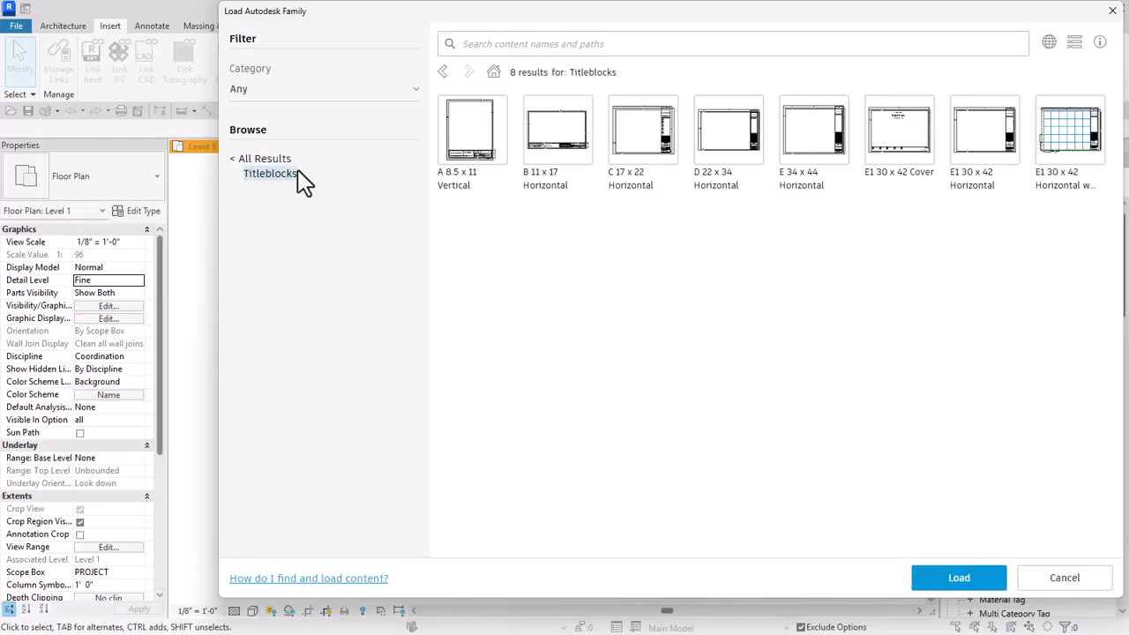
click(256, 160)
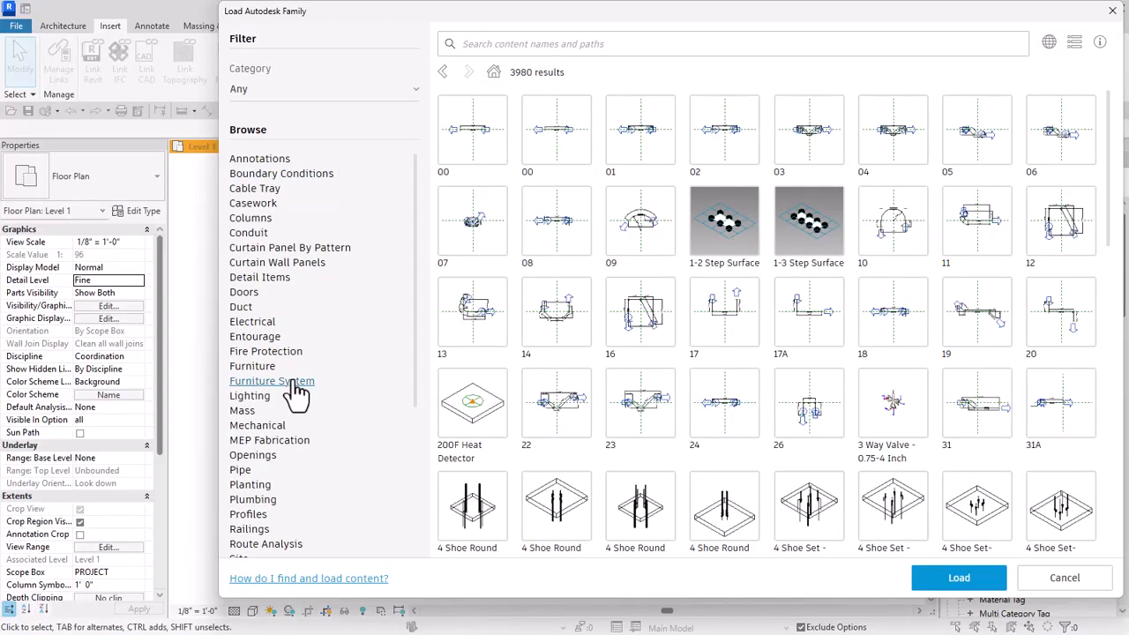
scroll(300, 388, down, 5)
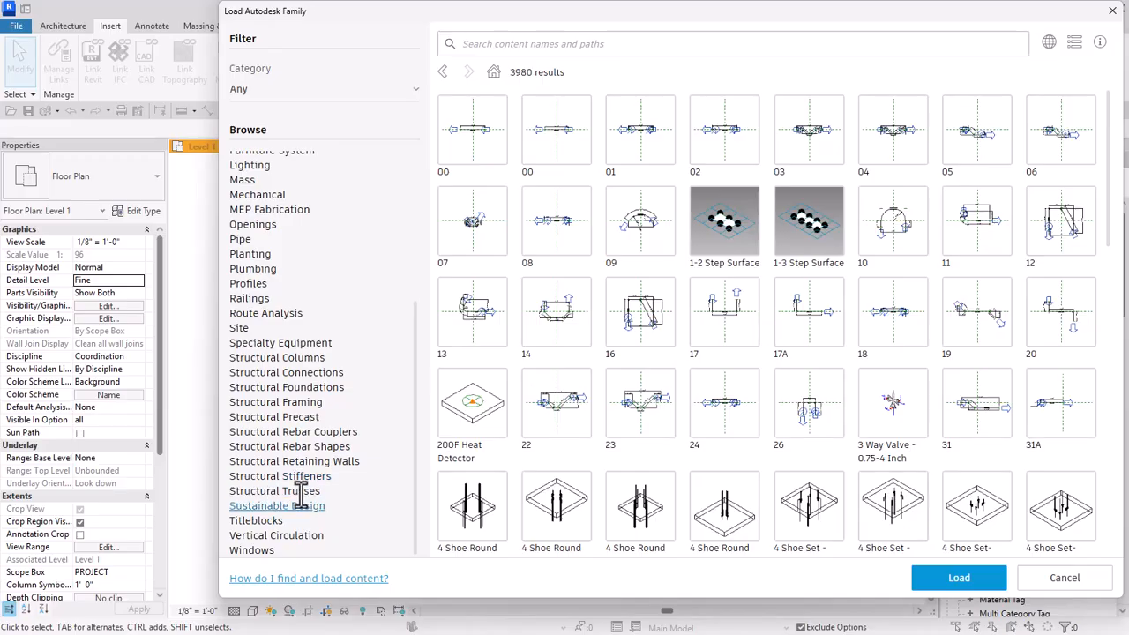
click(256, 522)
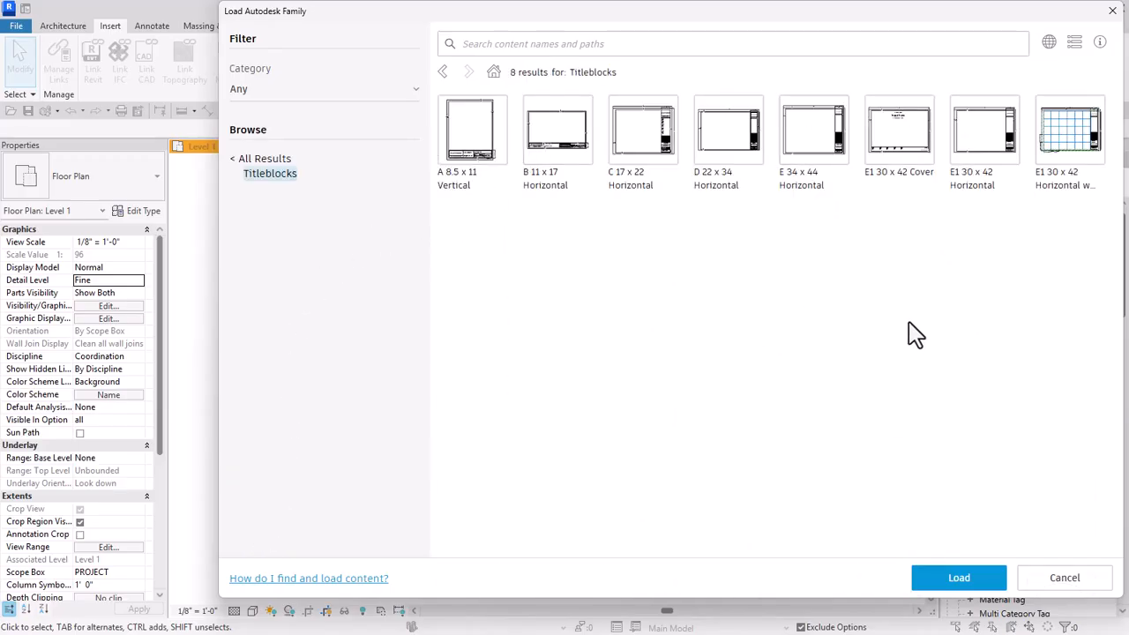
drag(887, 26, 755, 39)
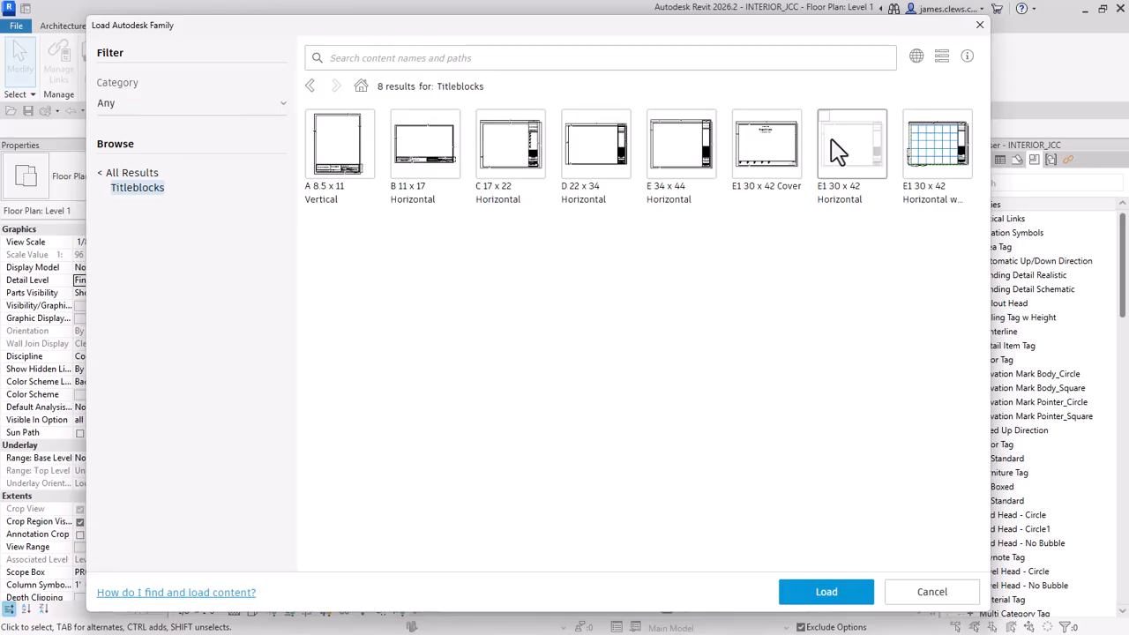
click(744, 132)
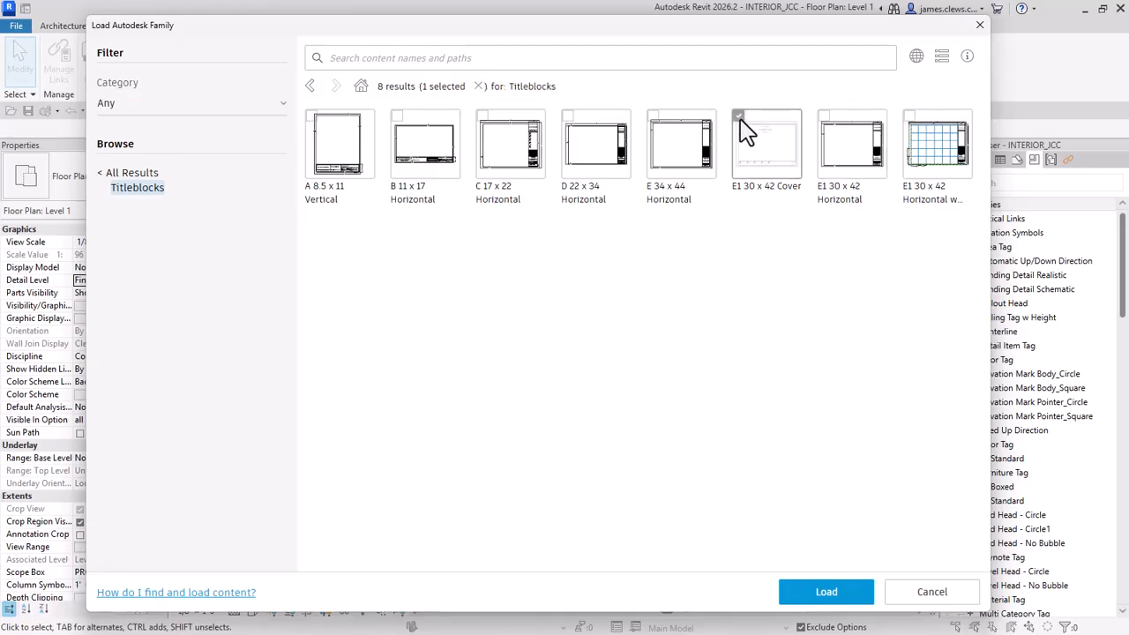
click(829, 134)
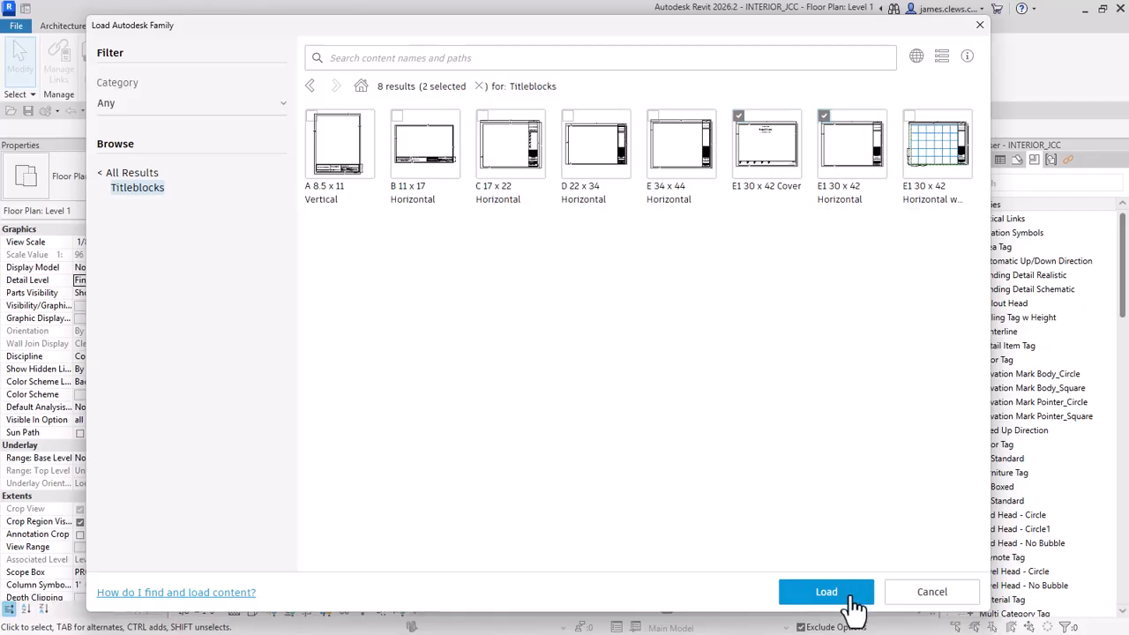
click(826, 592)
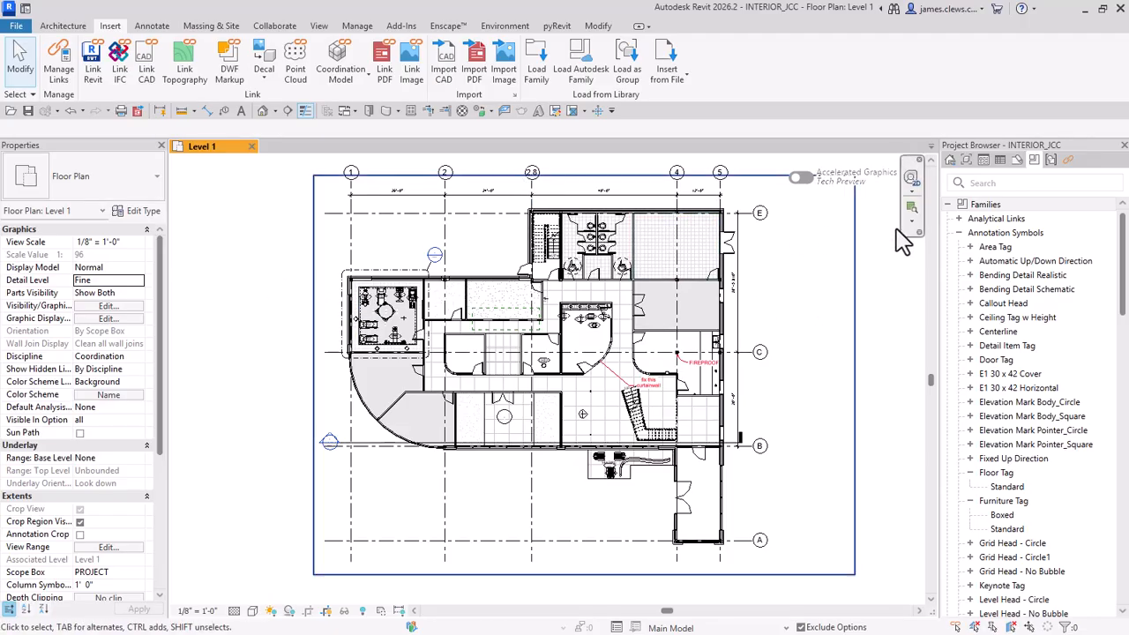
Start a new sheet list schedule and add Sheet Name and Sheet Number as its scheduled fields.
click(1017, 161)
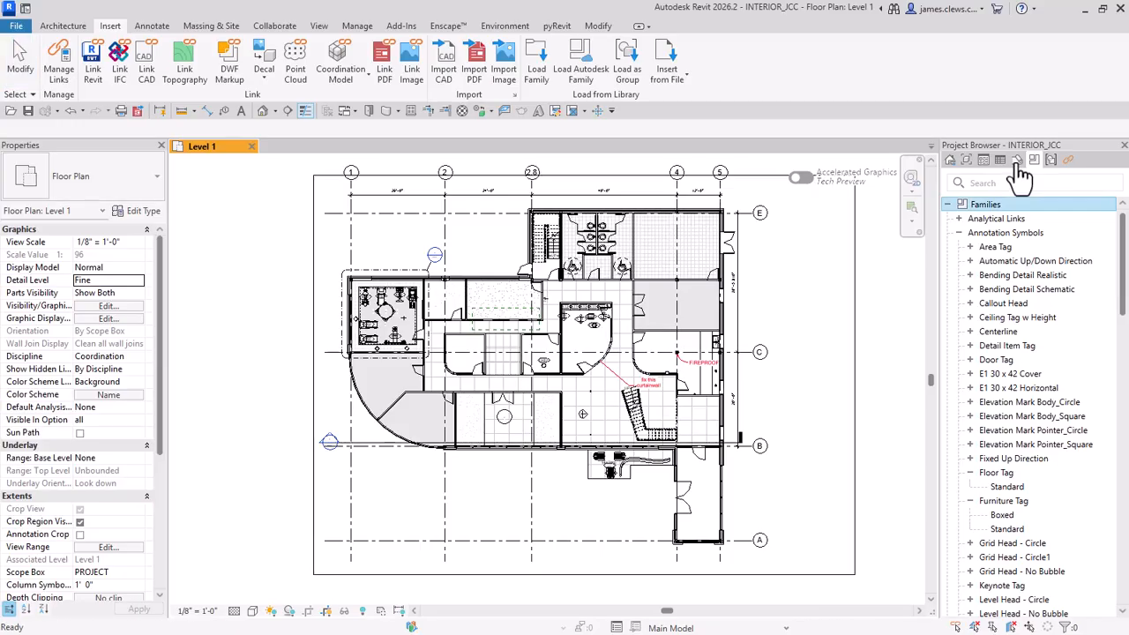
click(249, 240)
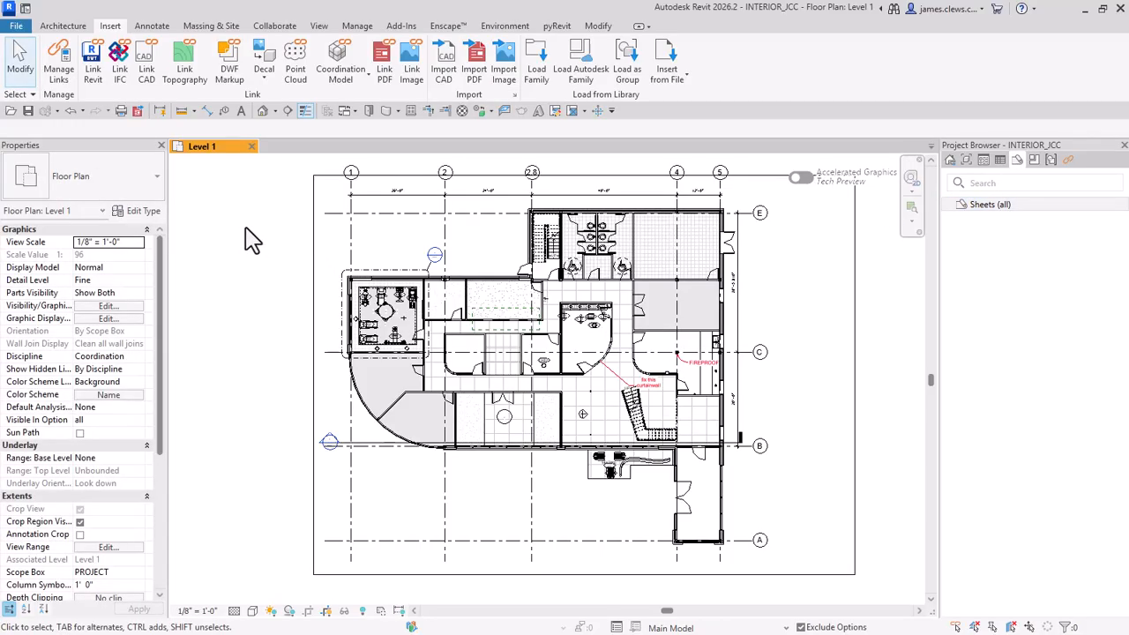
click(320, 27)
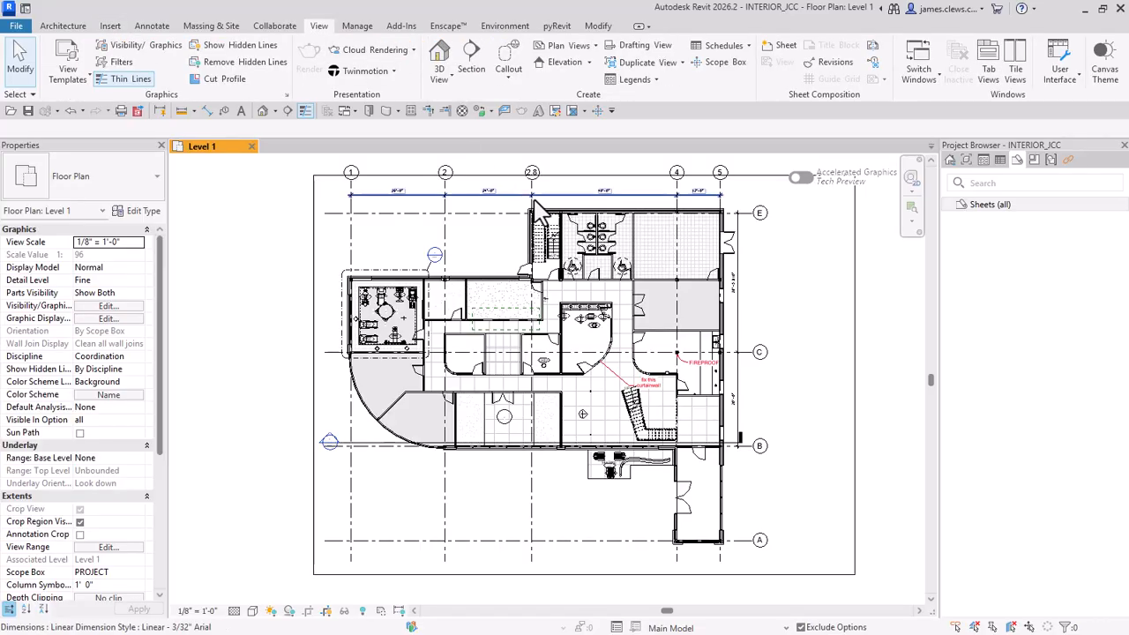
click(750, 48)
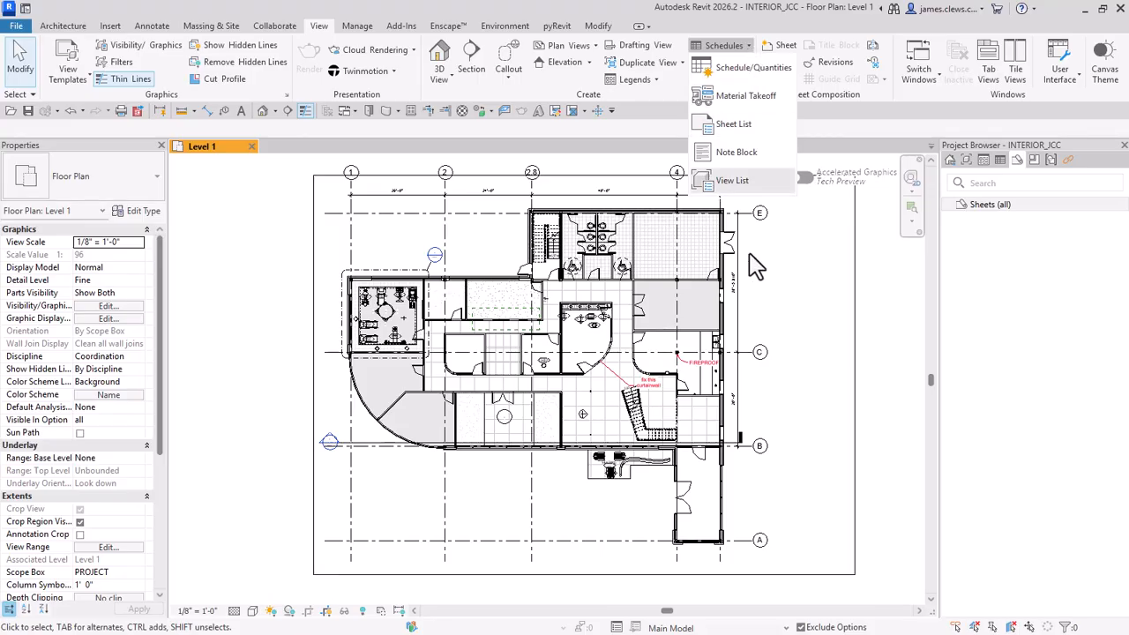
click(725, 131)
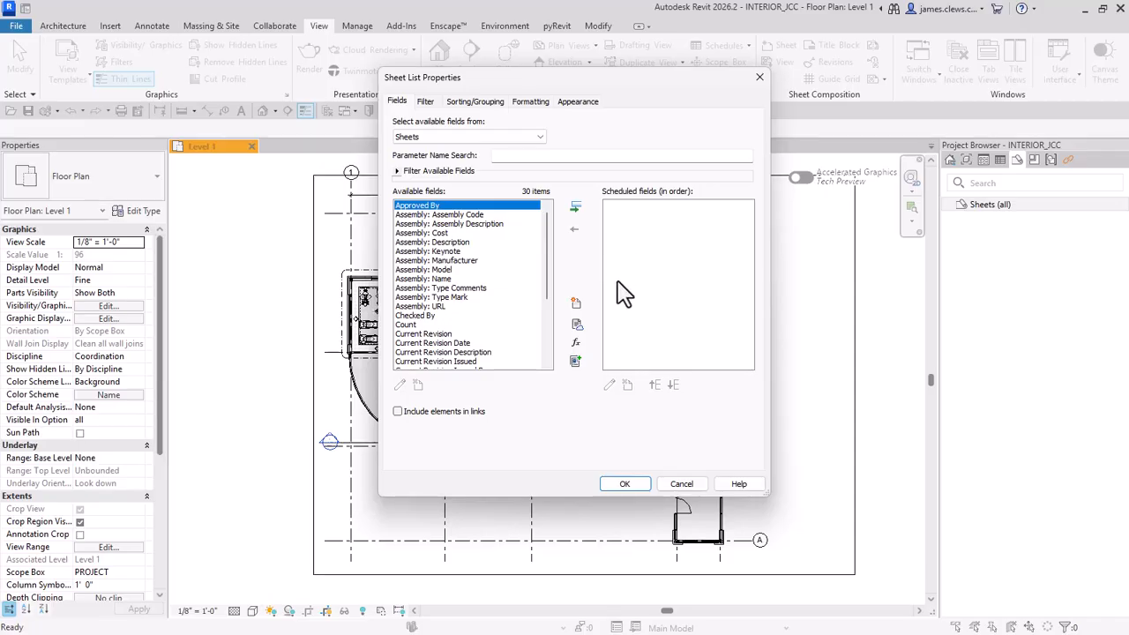
drag(548, 279, 548, 348)
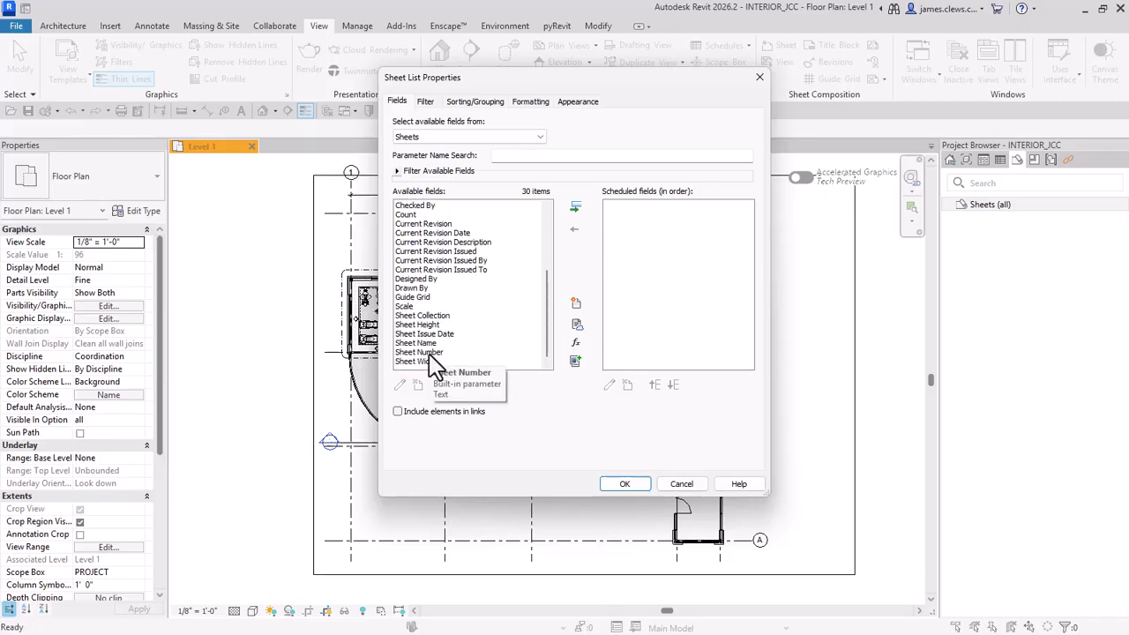
click(433, 352)
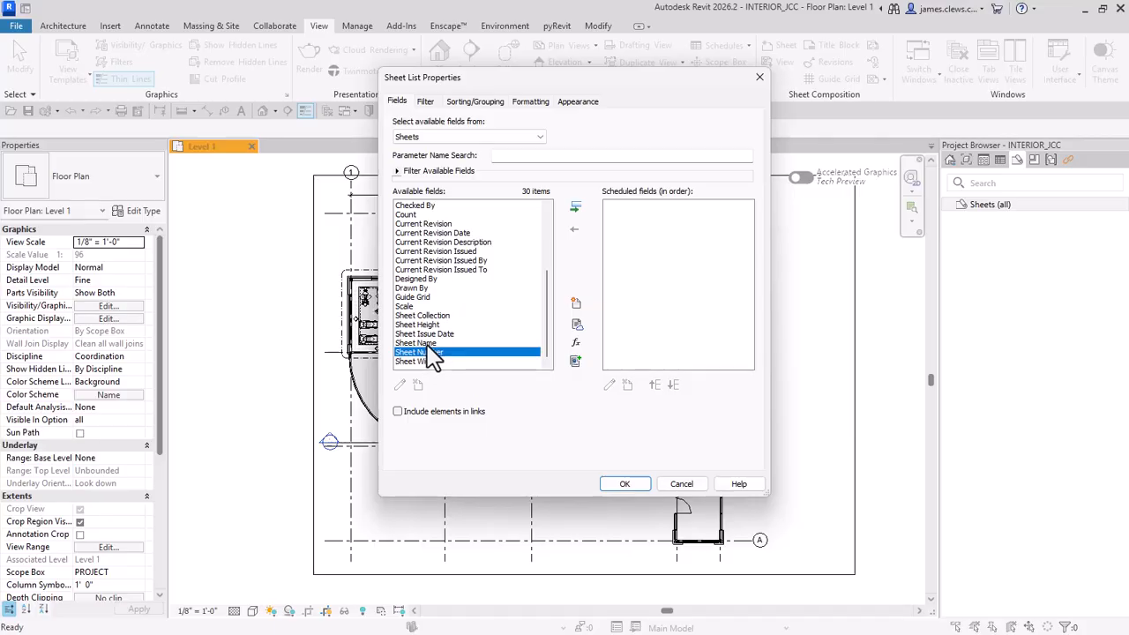
ctrl+click(427, 343)
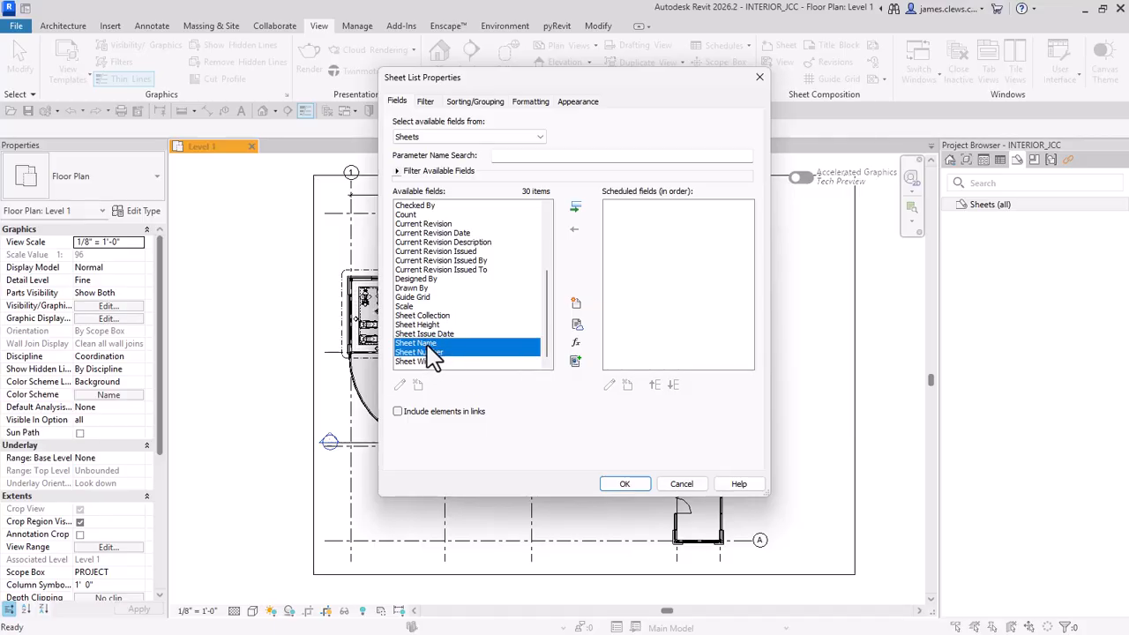
click(574, 207)
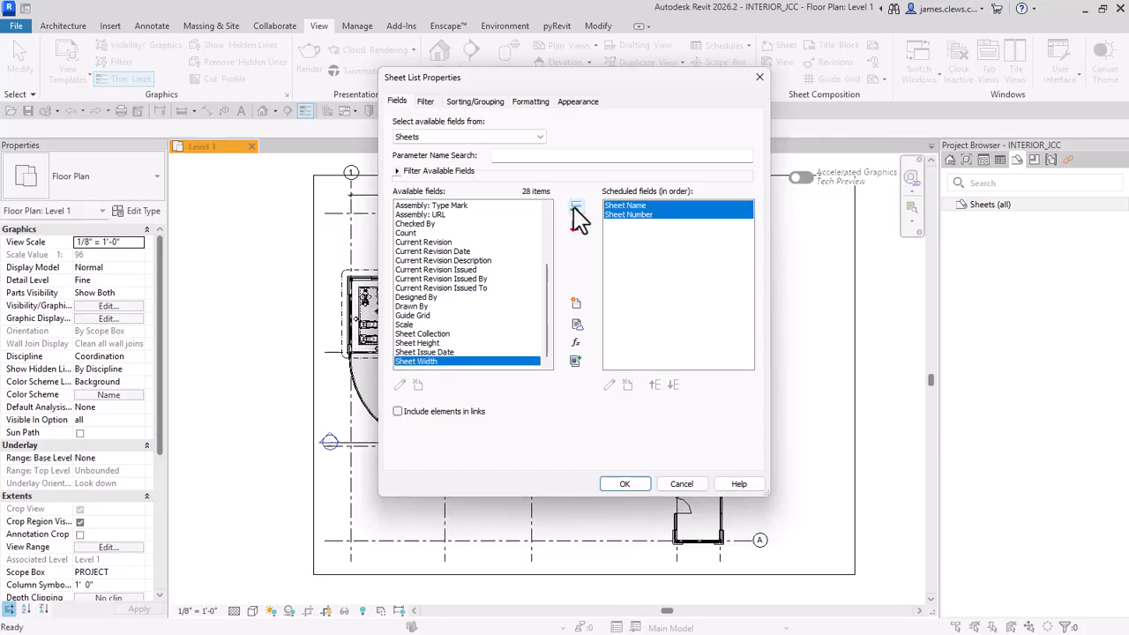
Place the Sheet Number field ahead of Sheet Name and create the sheet list.
click(643, 215)
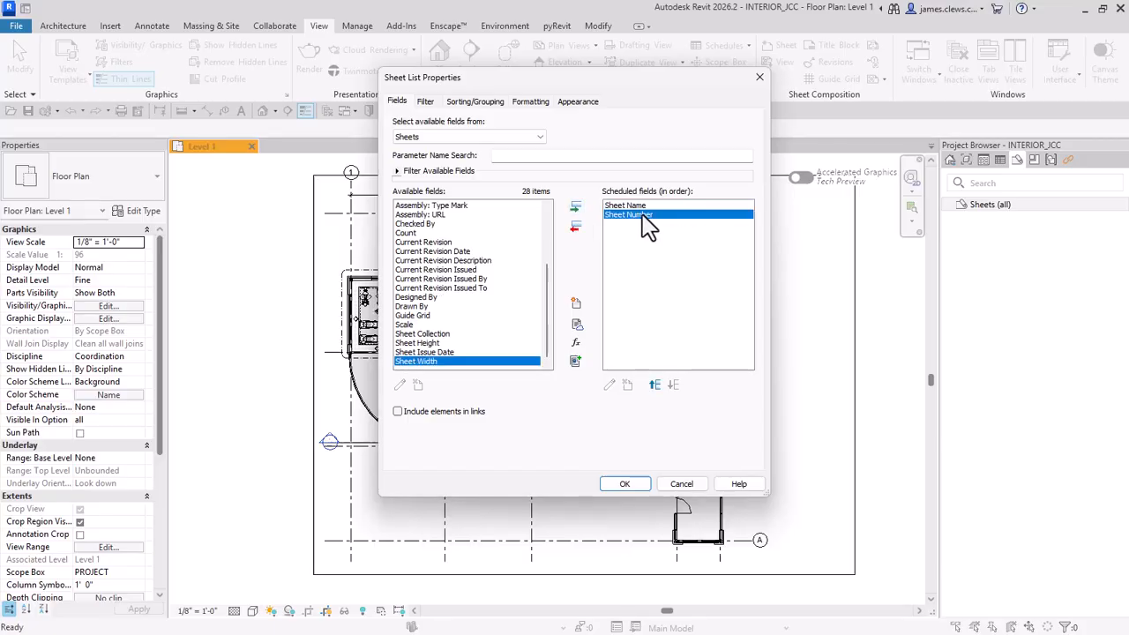
click(656, 389)
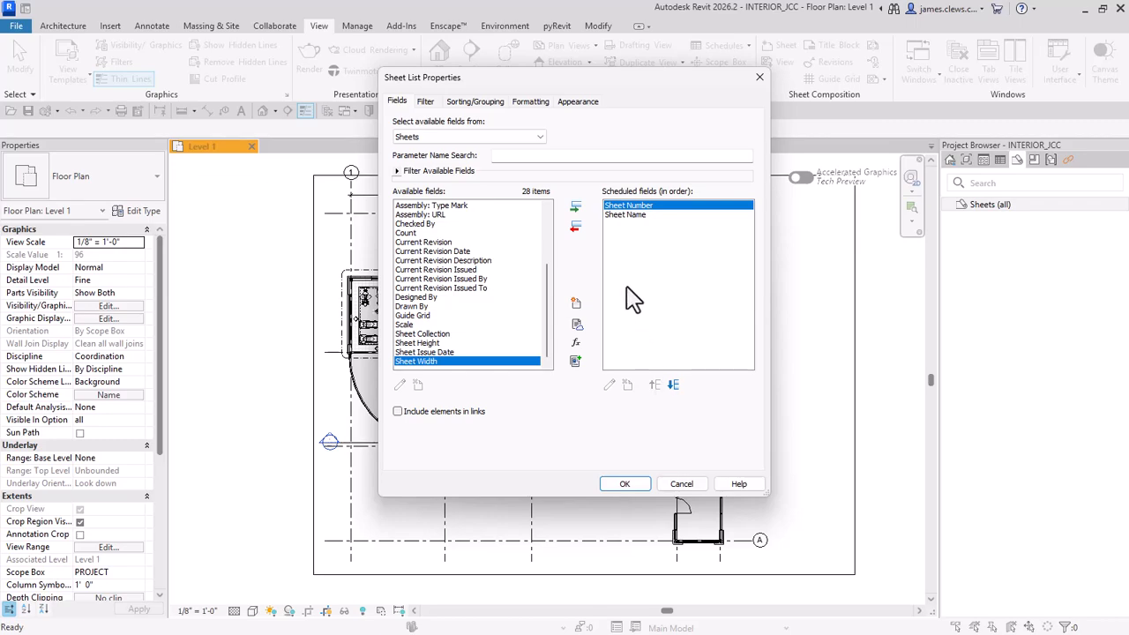
click(622, 488)
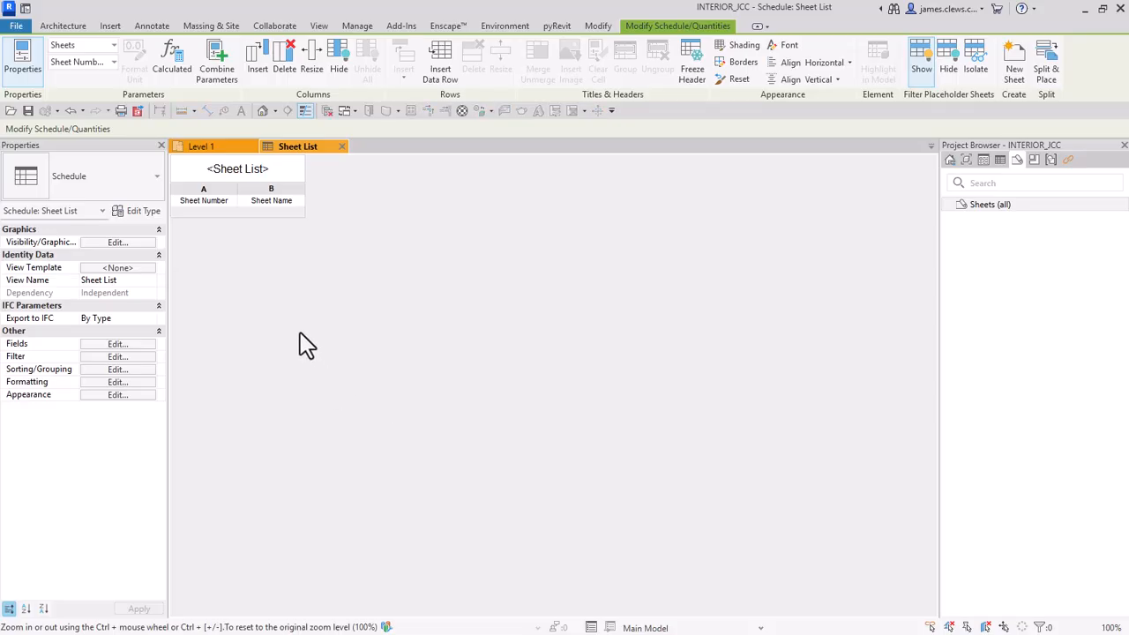
Insert a data row in the sheet list with sheet number ID-001 and sheet name COVER.
right_click(231, 226)
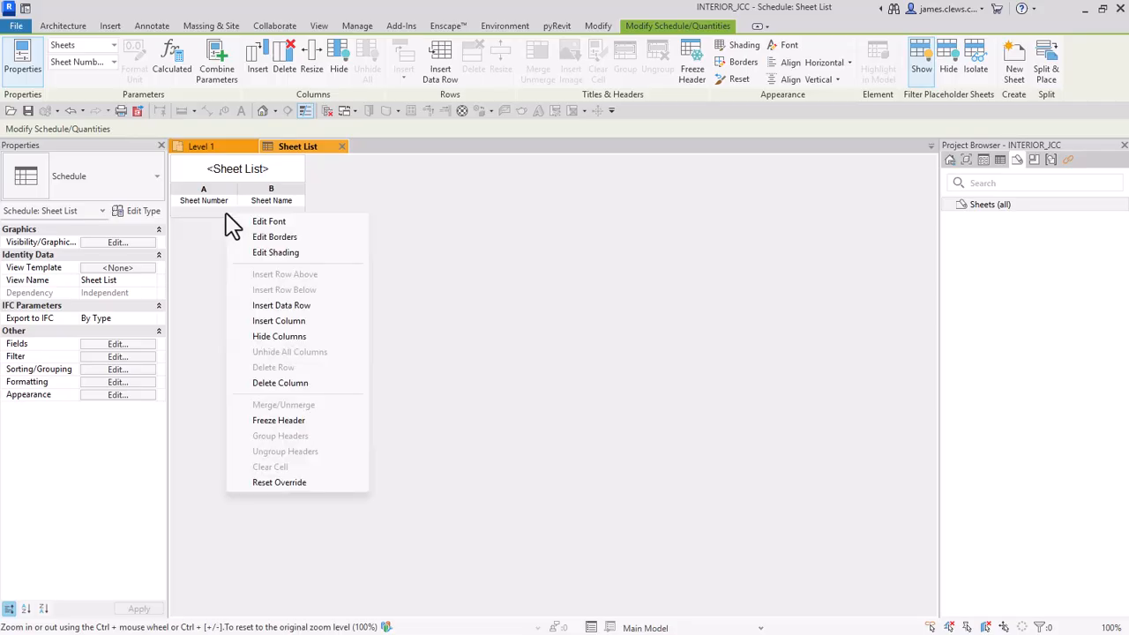
click(282, 306)
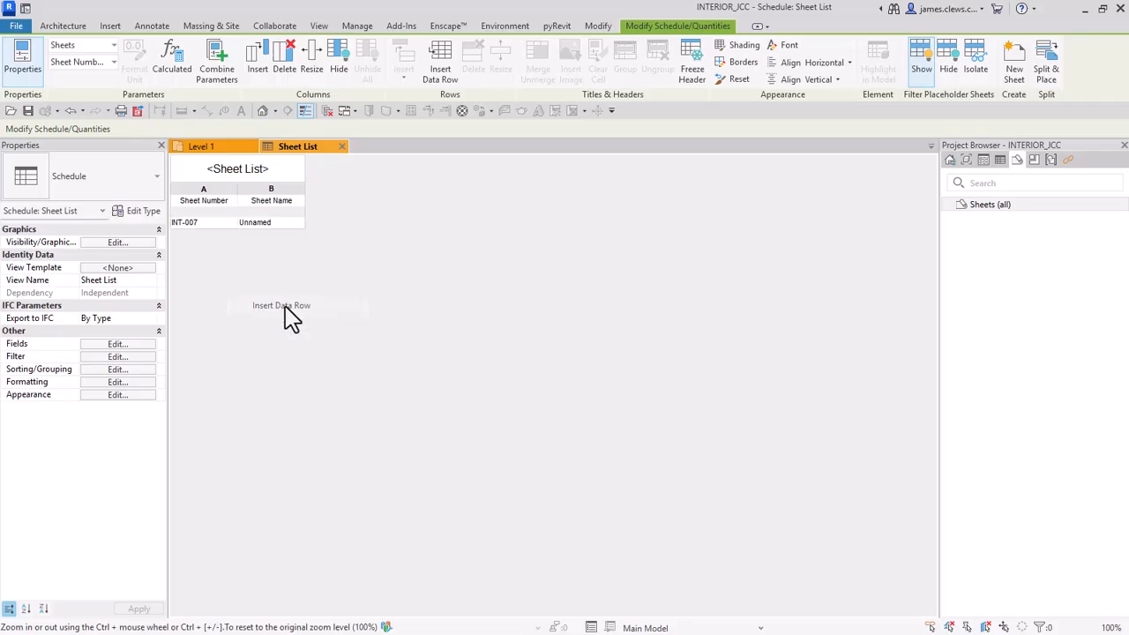
click(209, 225)
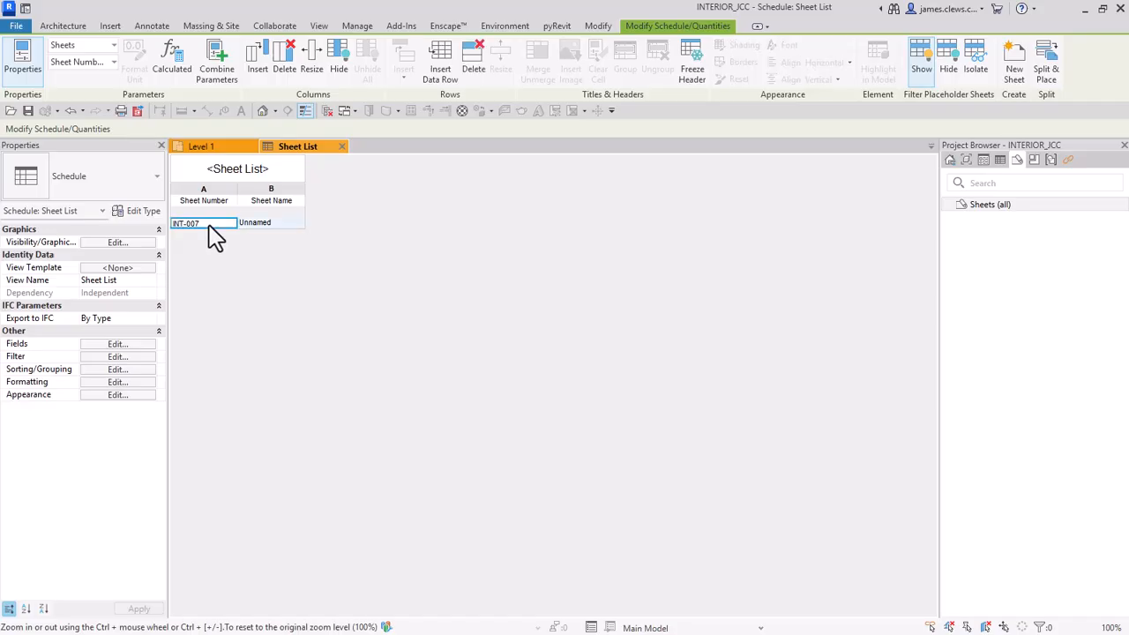
click(208, 224)
click(275, 224)
click(274, 225)
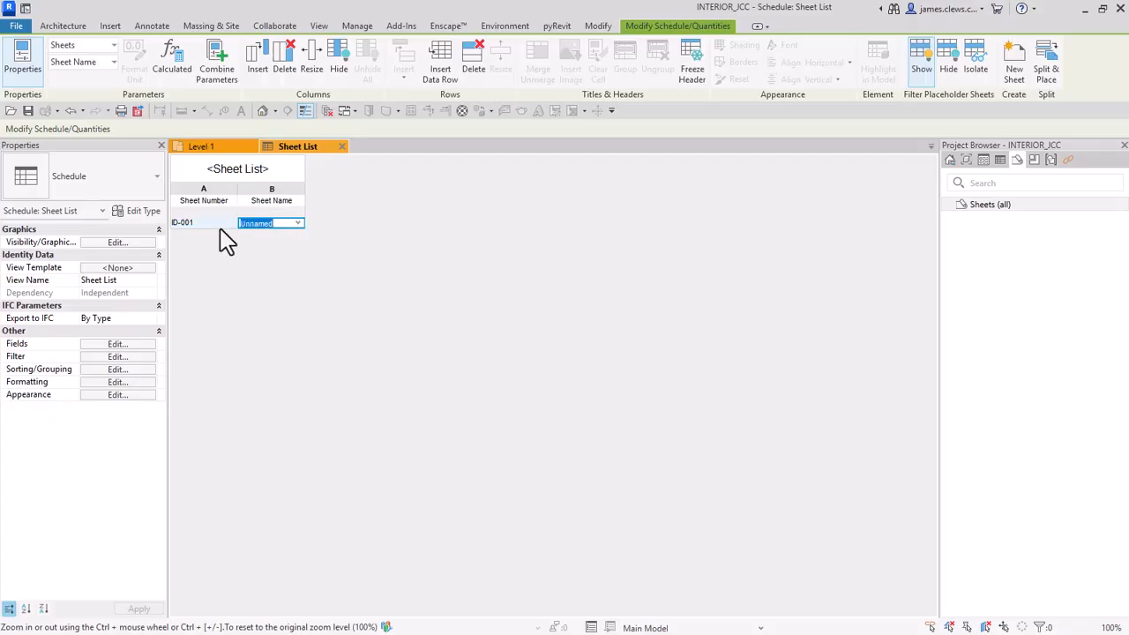
text(COVER)
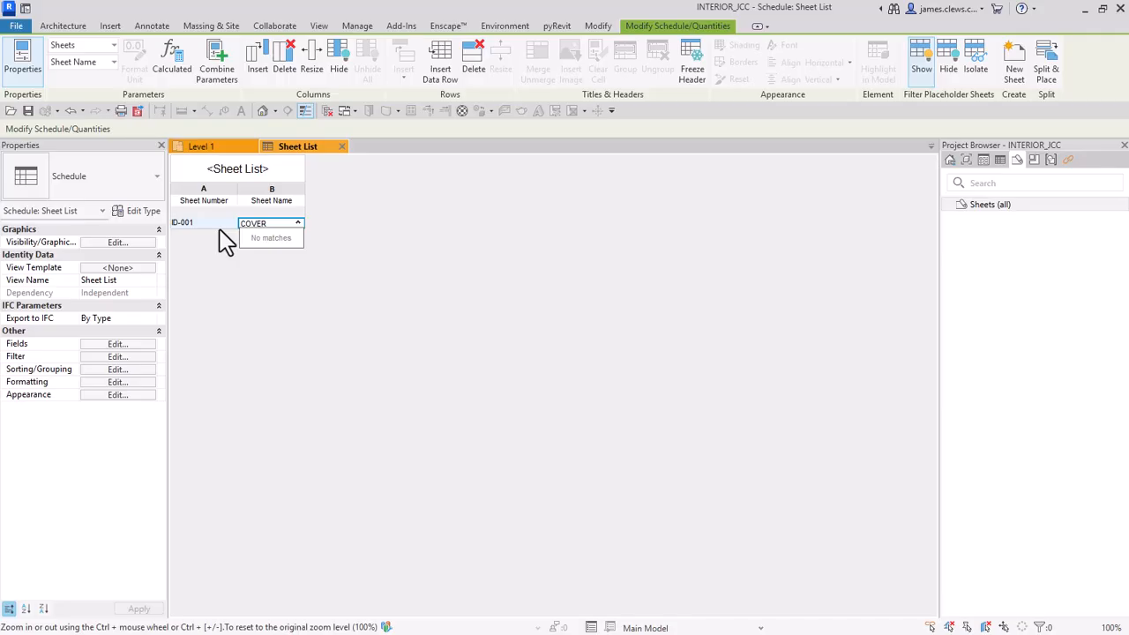
click(239, 280)
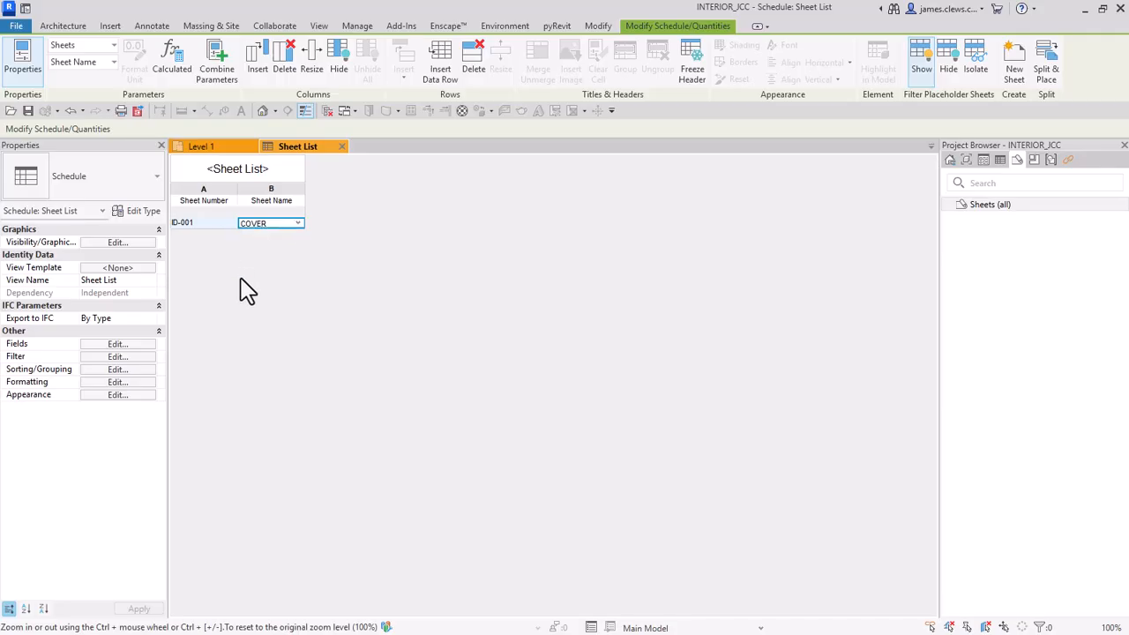
Insert four more data rows in the sheet list for sheets ID-002 through ID-005.
click(213, 223)
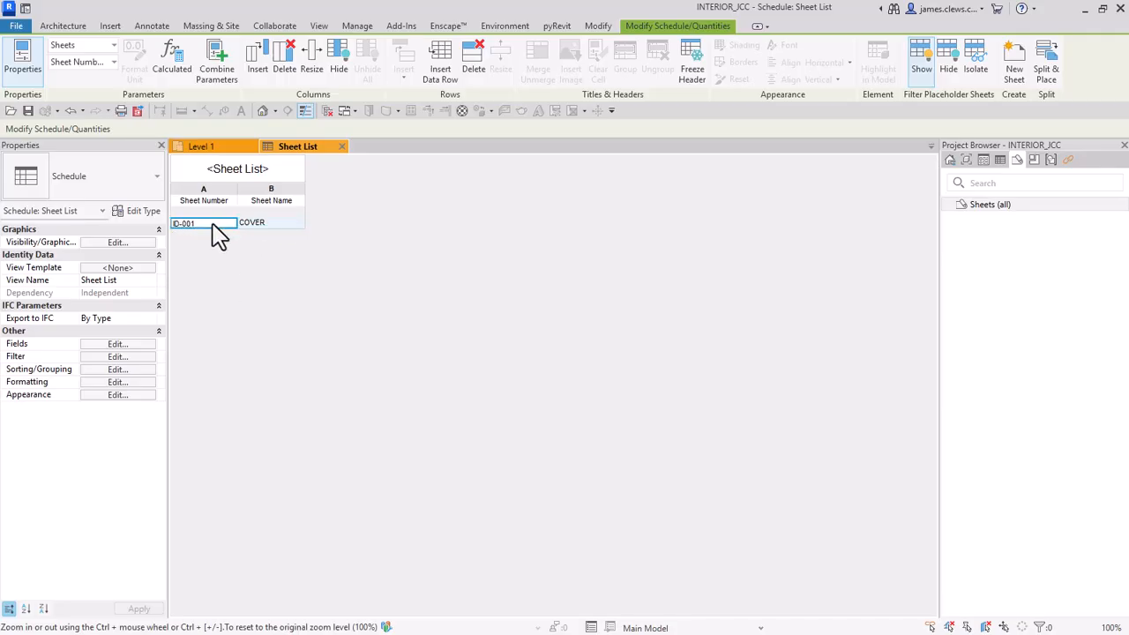
right_click(212, 223)
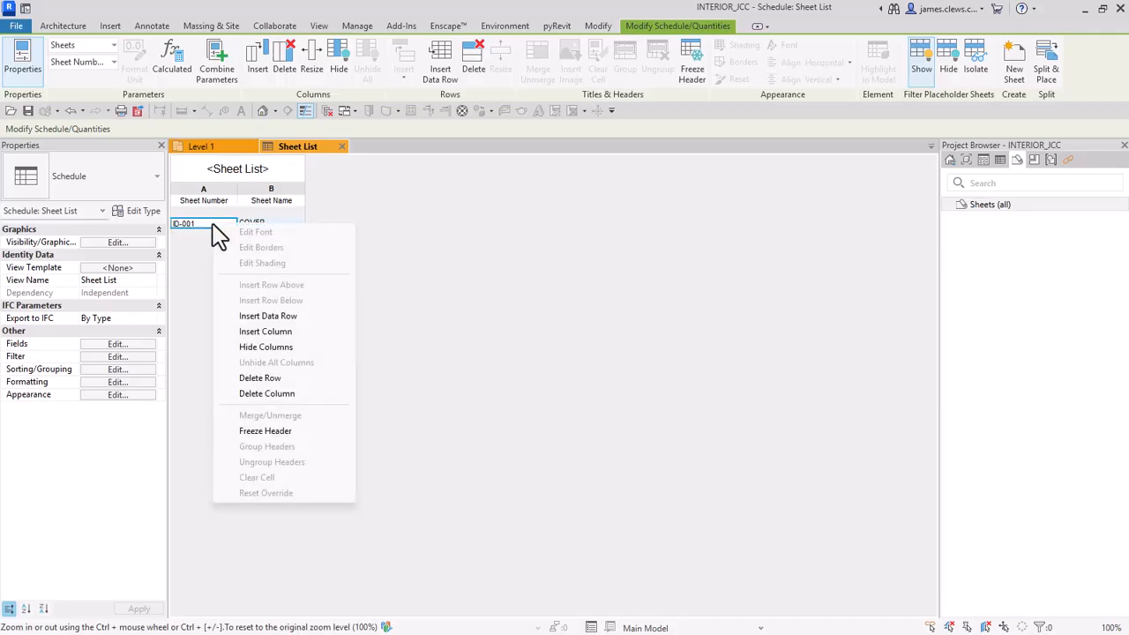
click(282, 317)
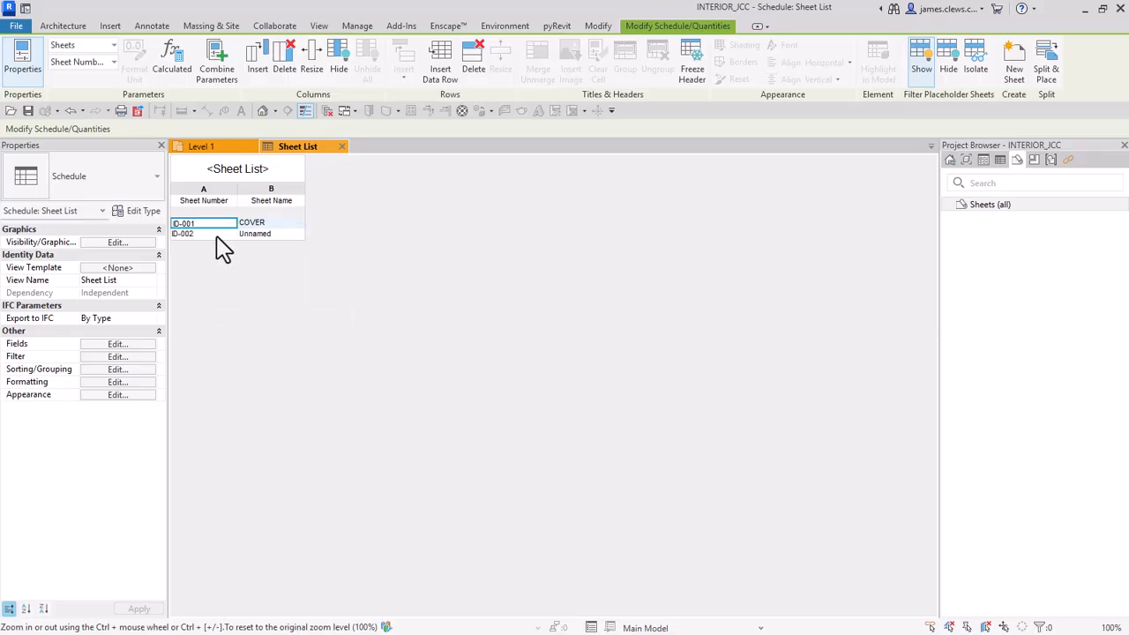
click(219, 233)
right_click(218, 233)
click(275, 329)
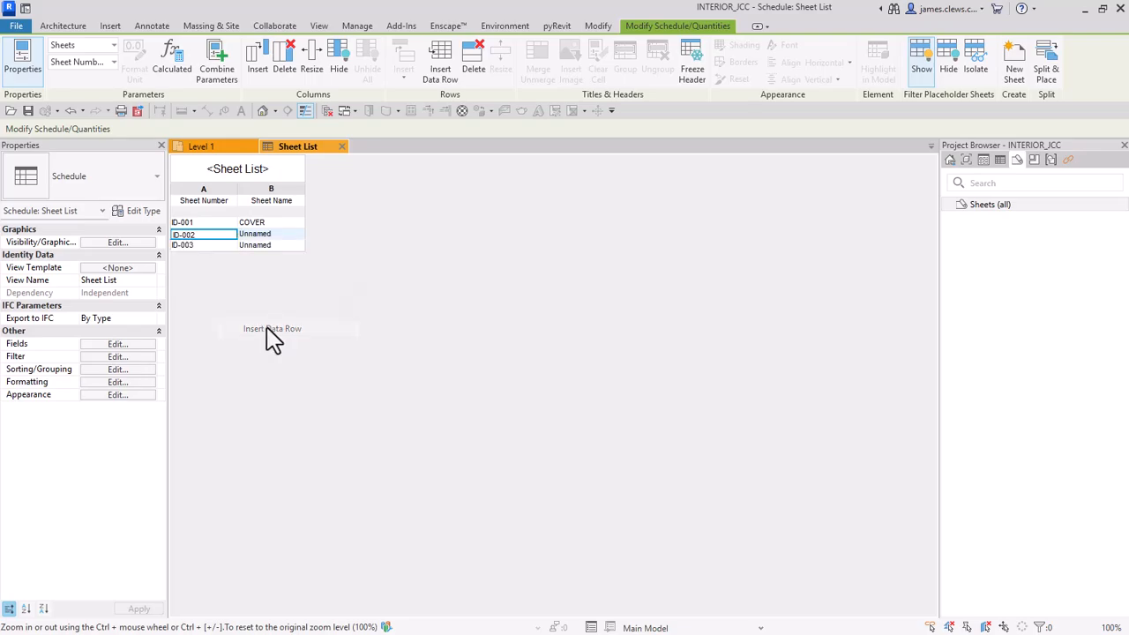
right_click(219, 242)
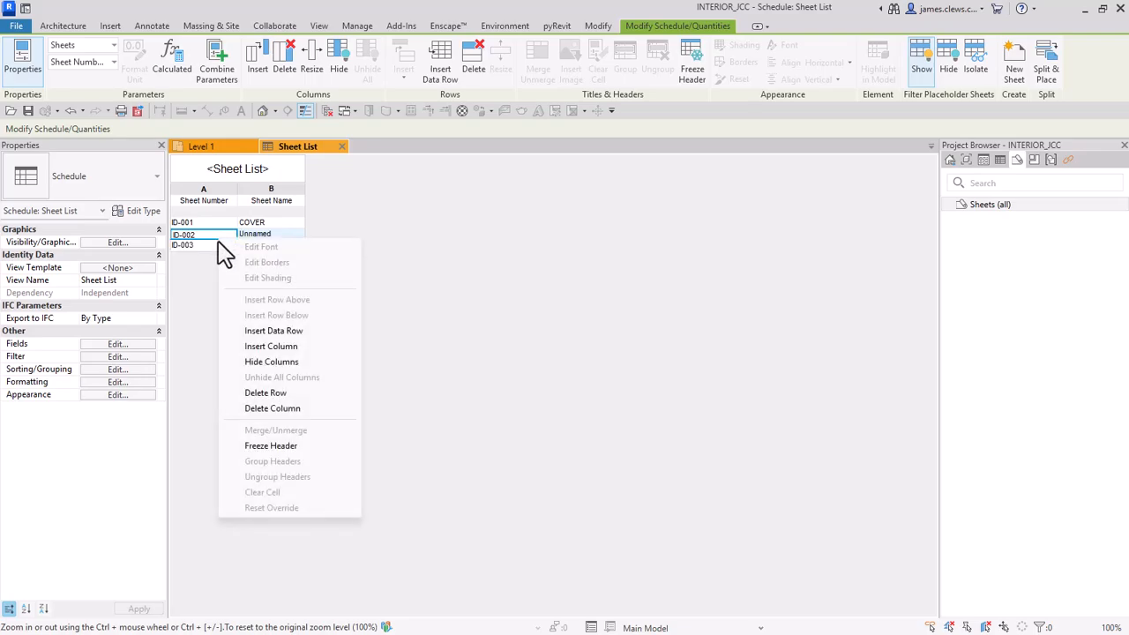
click(265, 332)
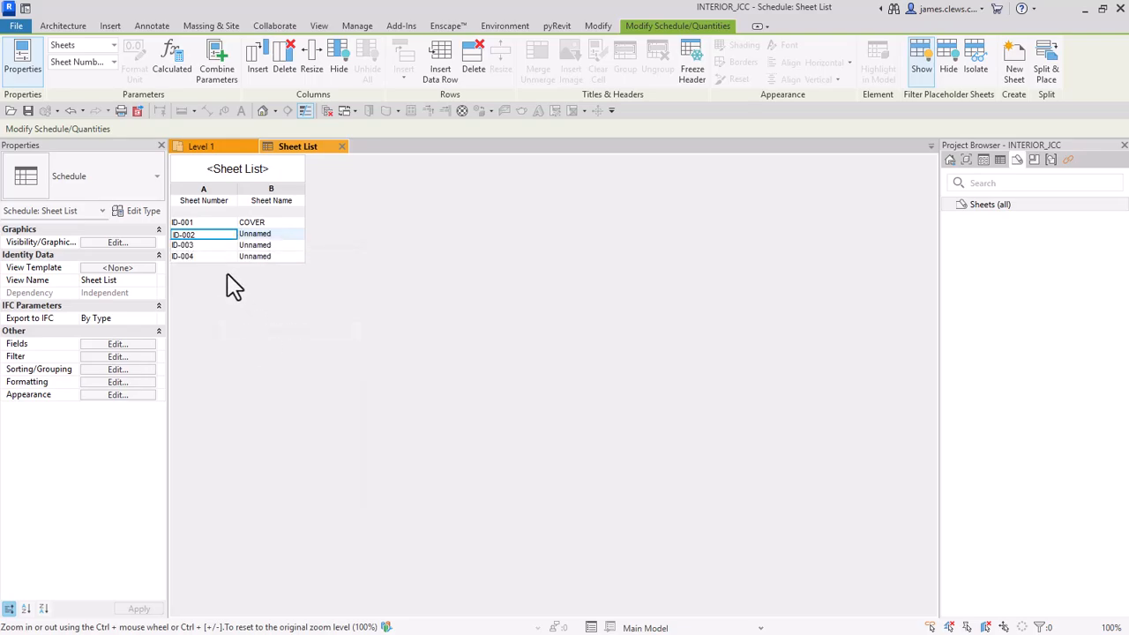
right_click(219, 257)
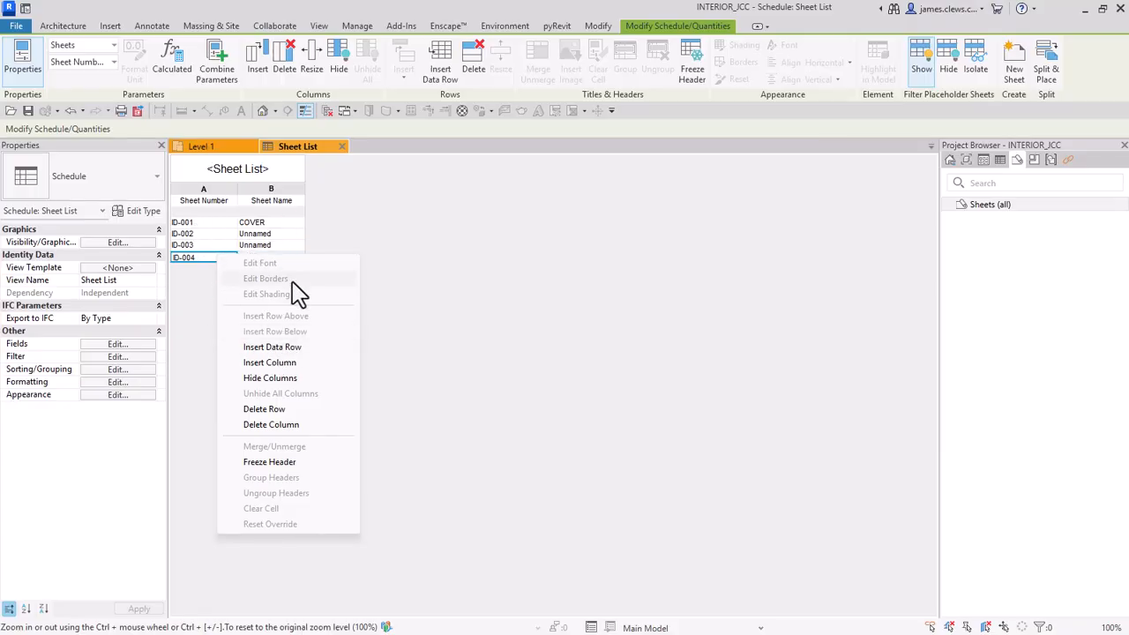
click(276, 348)
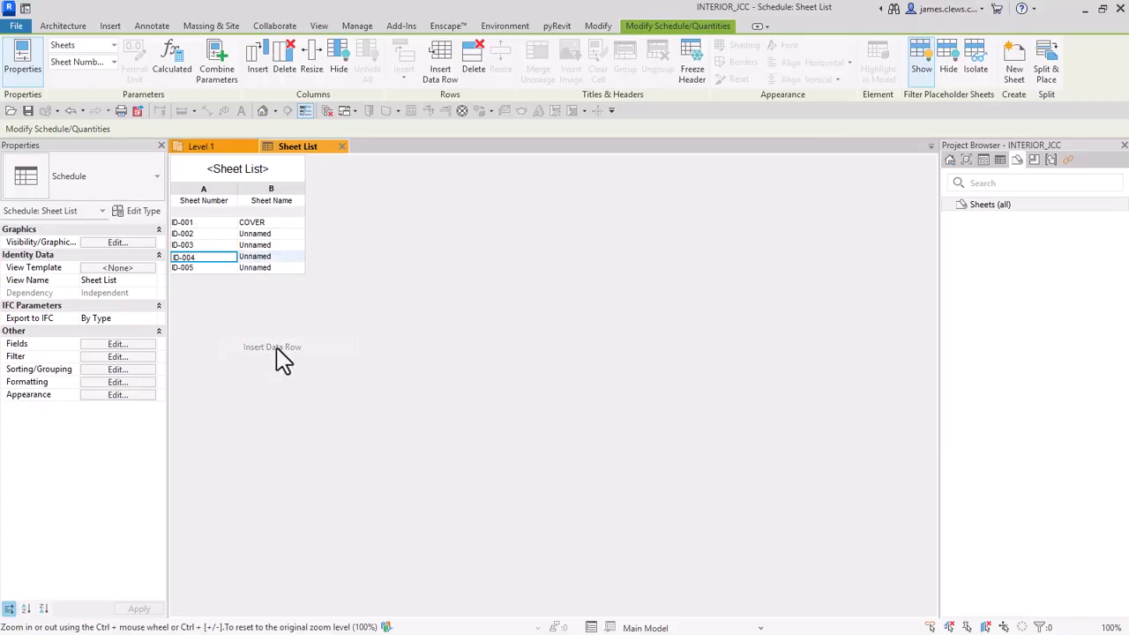
Name sheet ID-002 PLANS and sheet ID-003 INT ELEV in the sheet list.
click(280, 235)
click(283, 235)
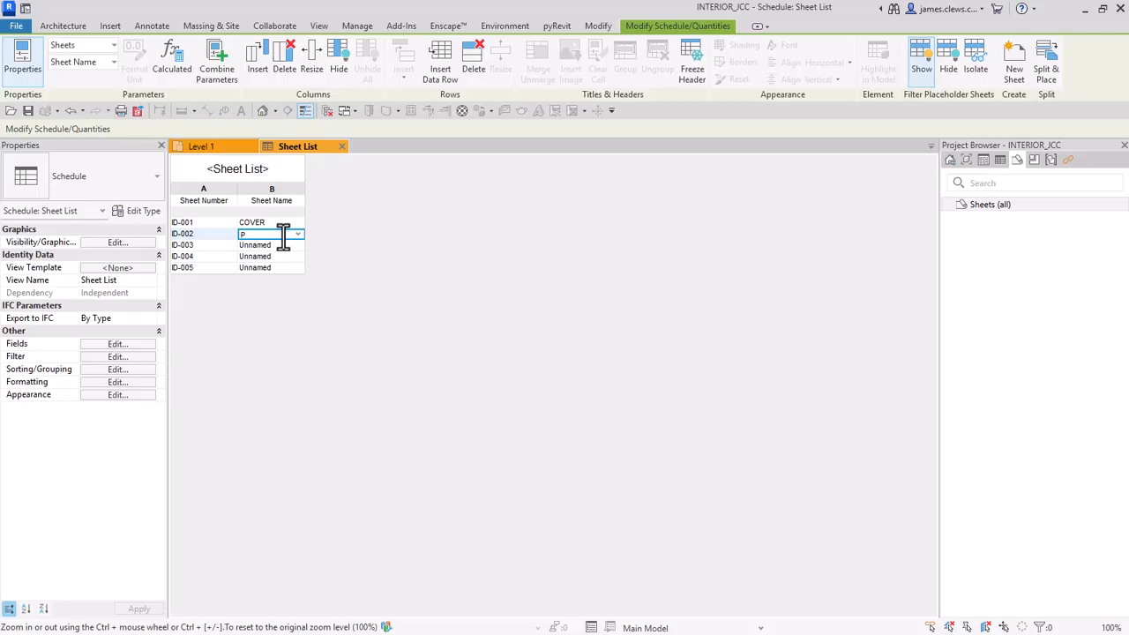
text(PLANS)
click(263, 341)
key(Return)
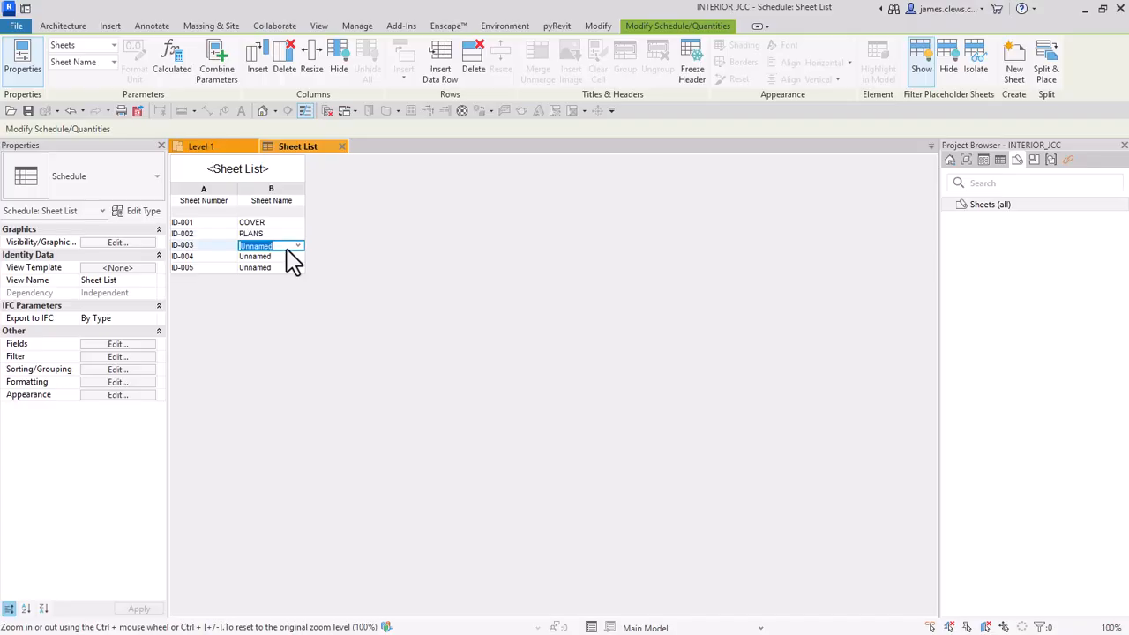
text(INT ELEV)
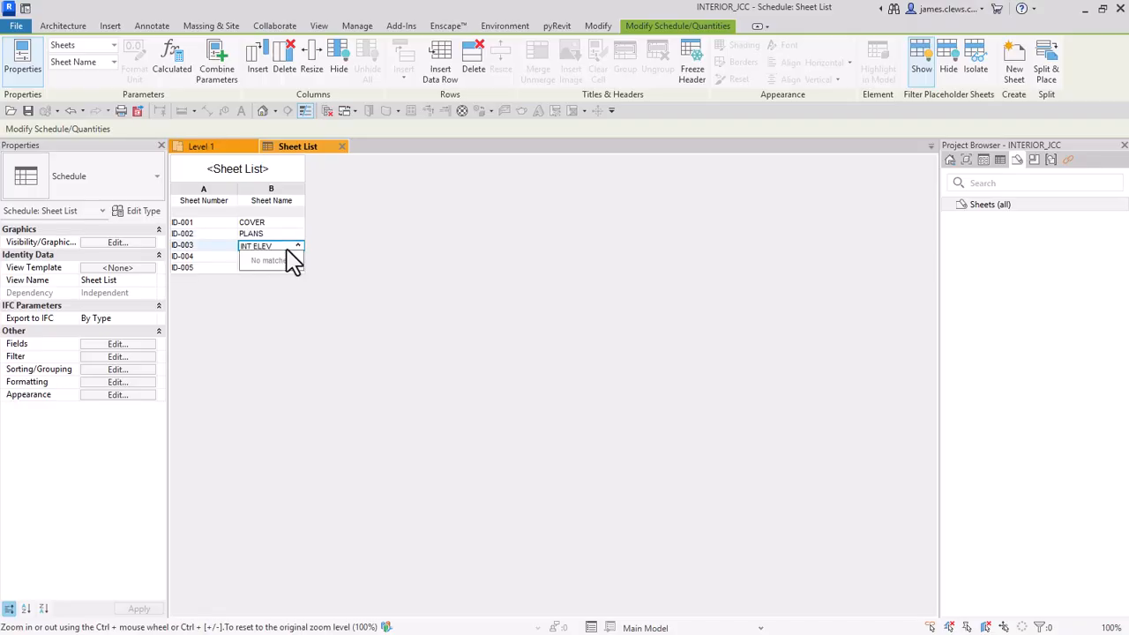
click(299, 341)
key(Return)
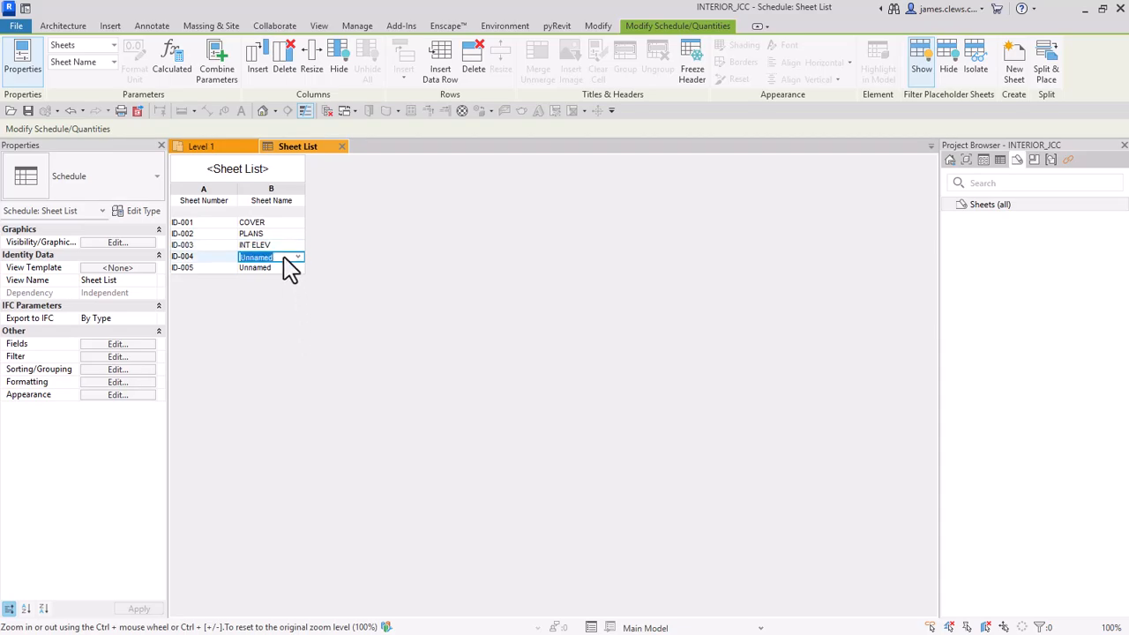
Name sheet ID-004 SECTIONS and sheet ID-005 VISUALIZATION in the sheet list.
text(SECTIONS)
click(265, 367)
click(280, 269)
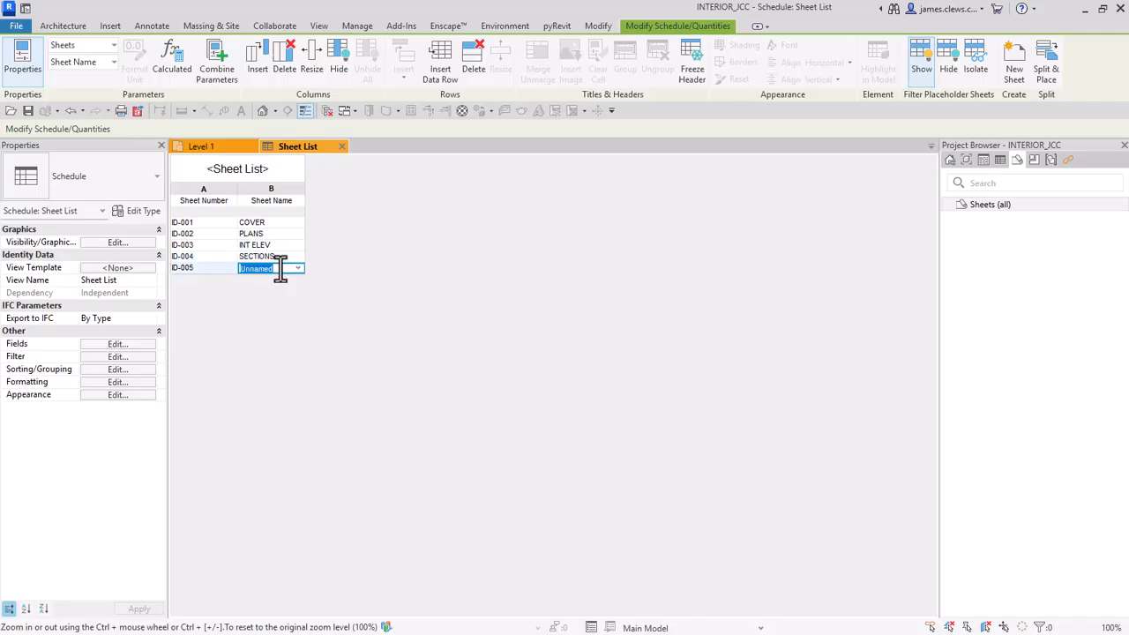
text(VIS)
key(Return)
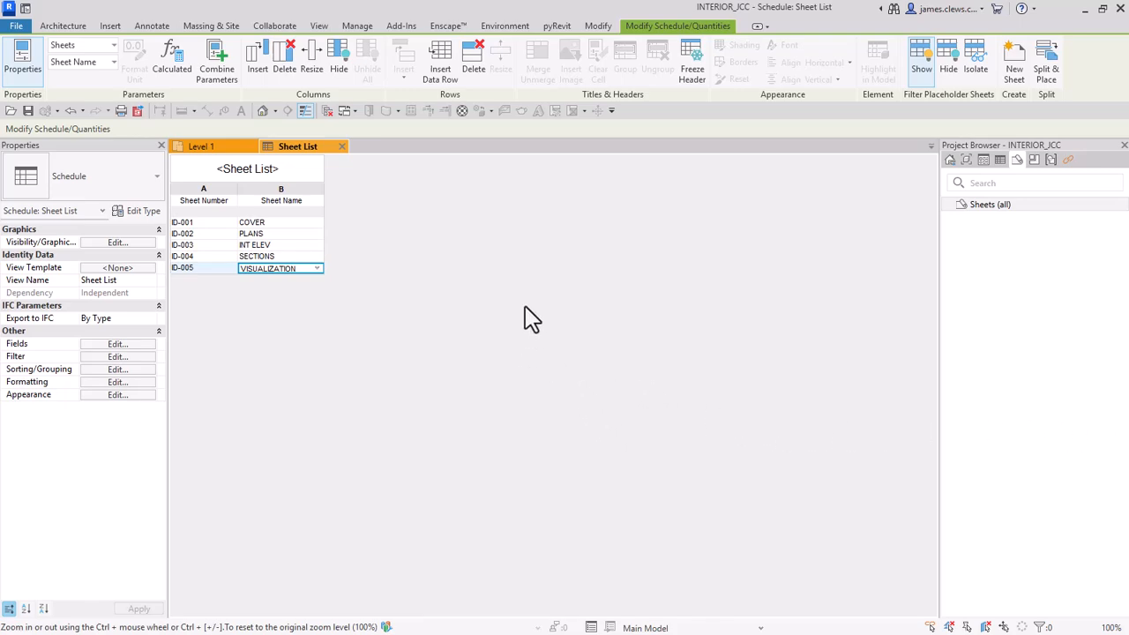
Open the E1 30 x 42 Cover title block family for editing from the Level 1 plan and delete its Autodesk logo.
click(221, 148)
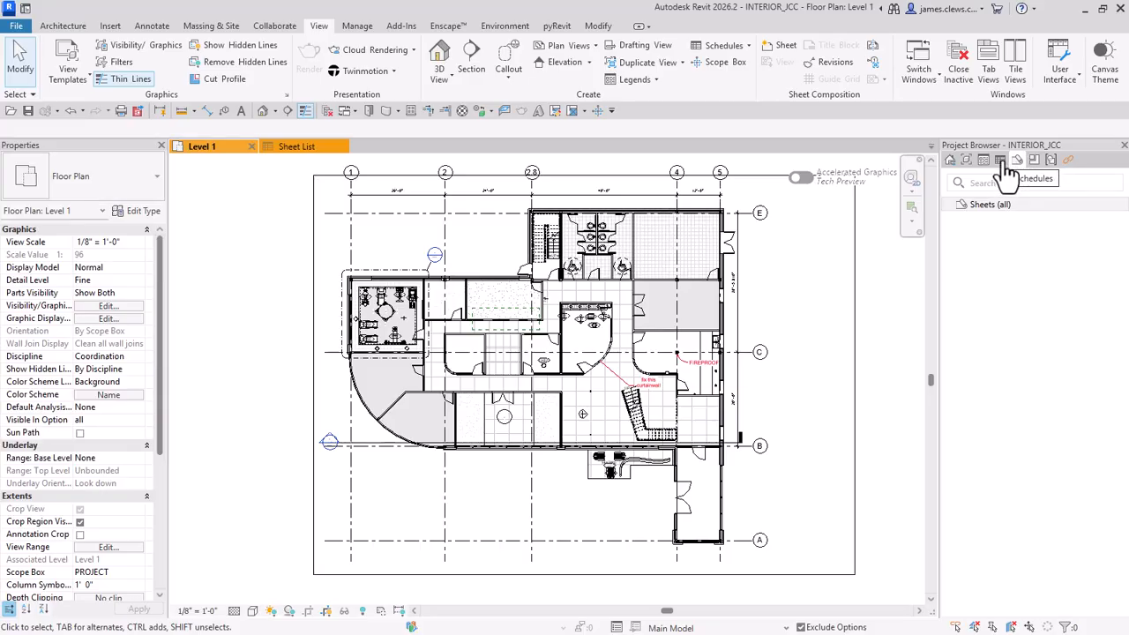
click(1049, 161)
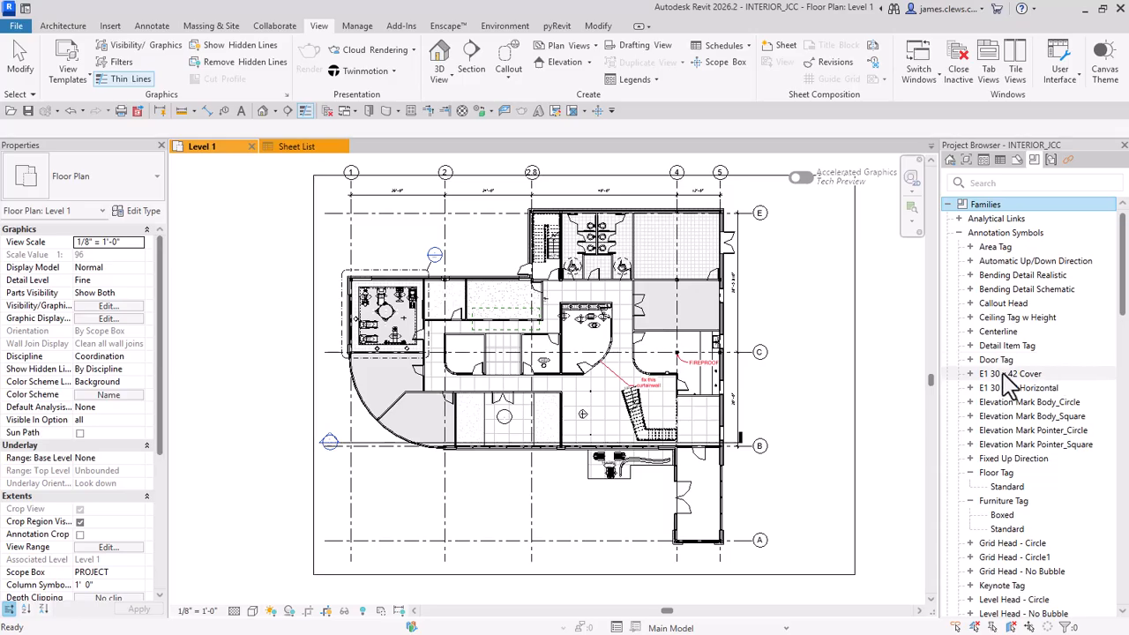
click(1003, 374)
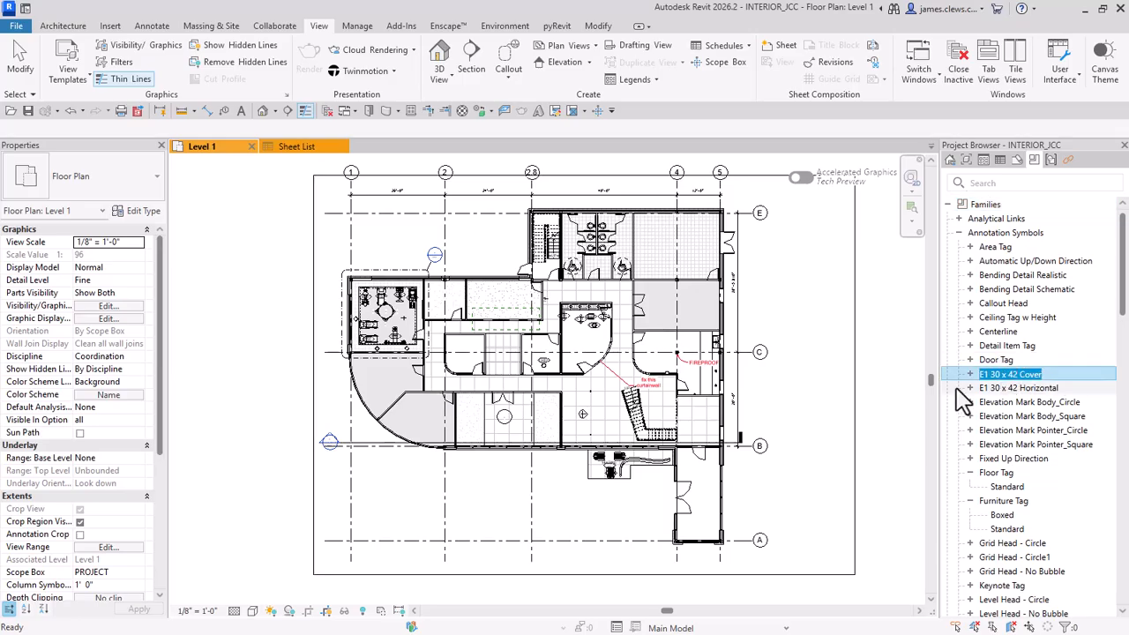
click(970, 376)
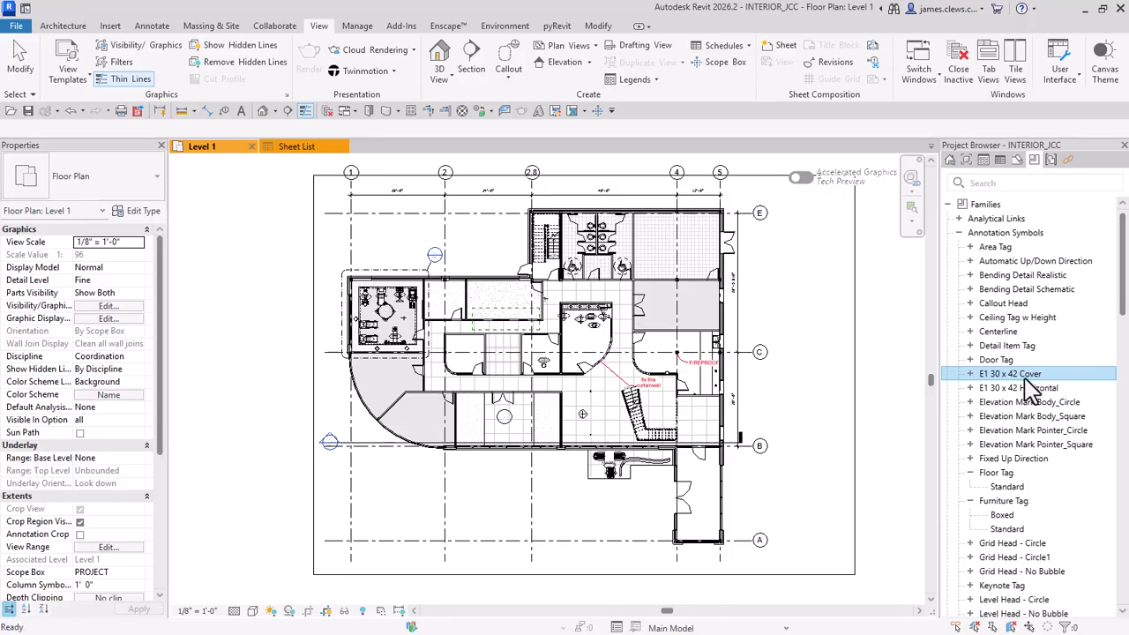
click(971, 374)
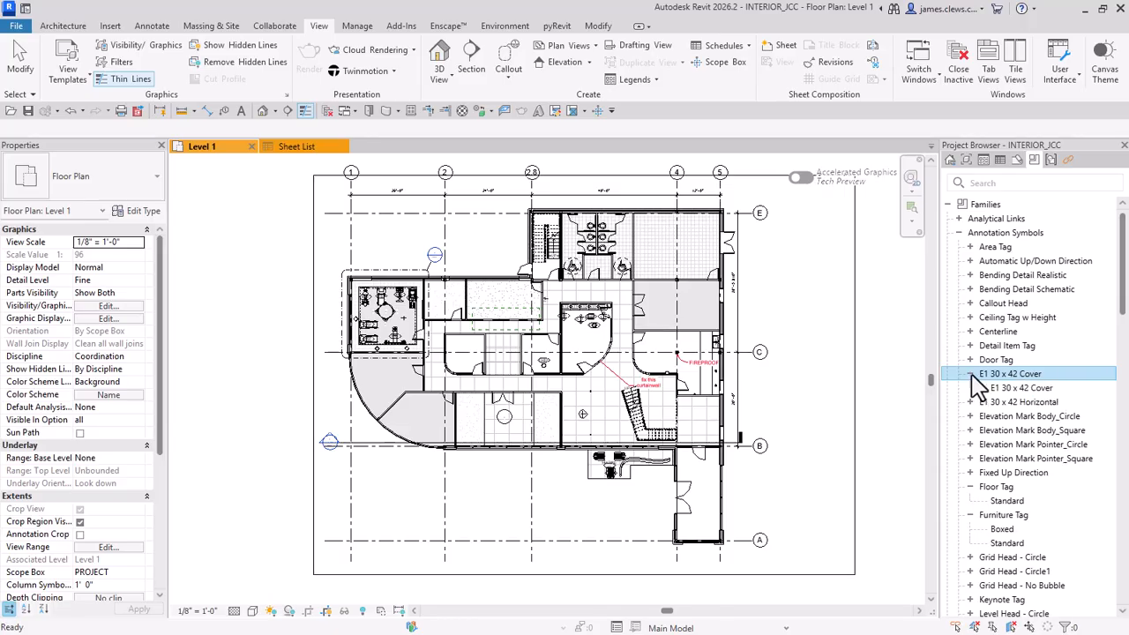
right_click(1028, 391)
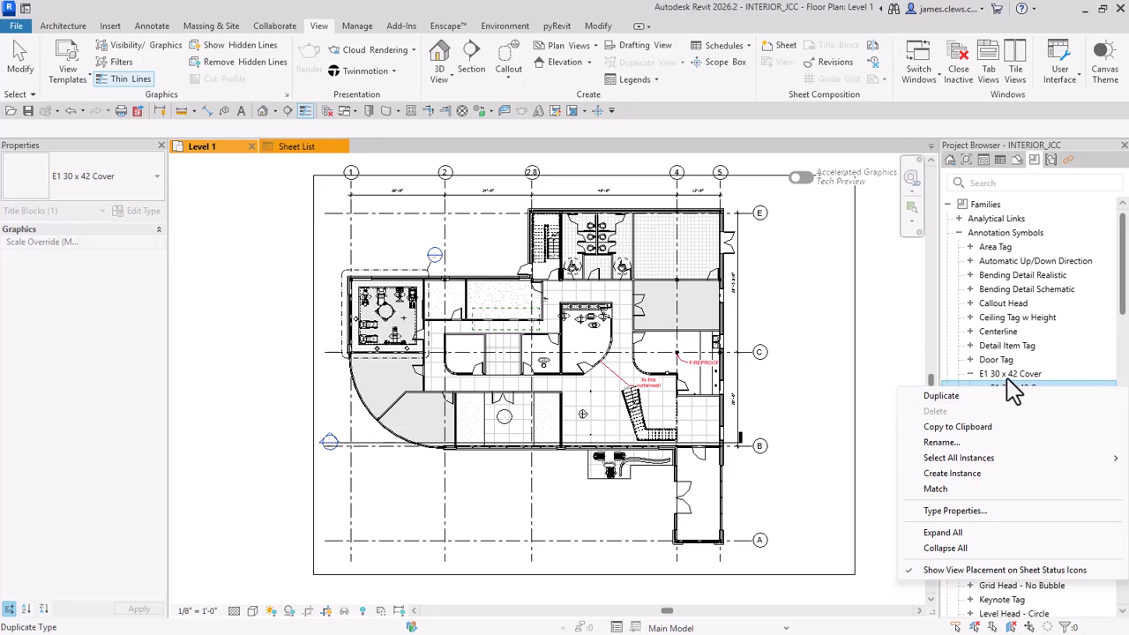
click(1011, 386)
right_click(1007, 374)
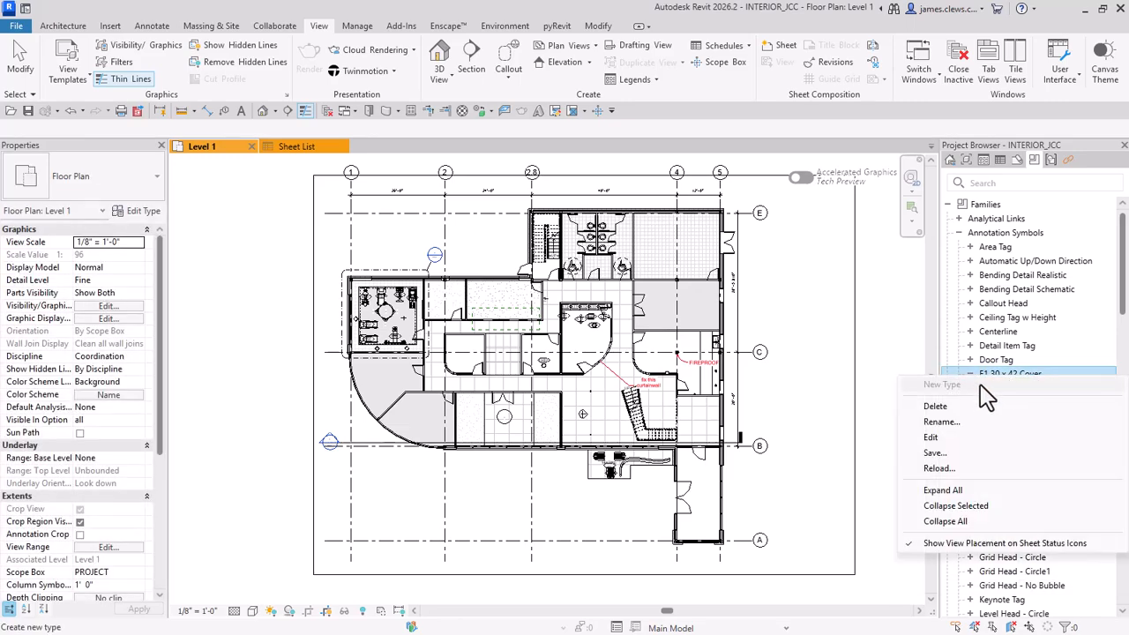
click(933, 438)
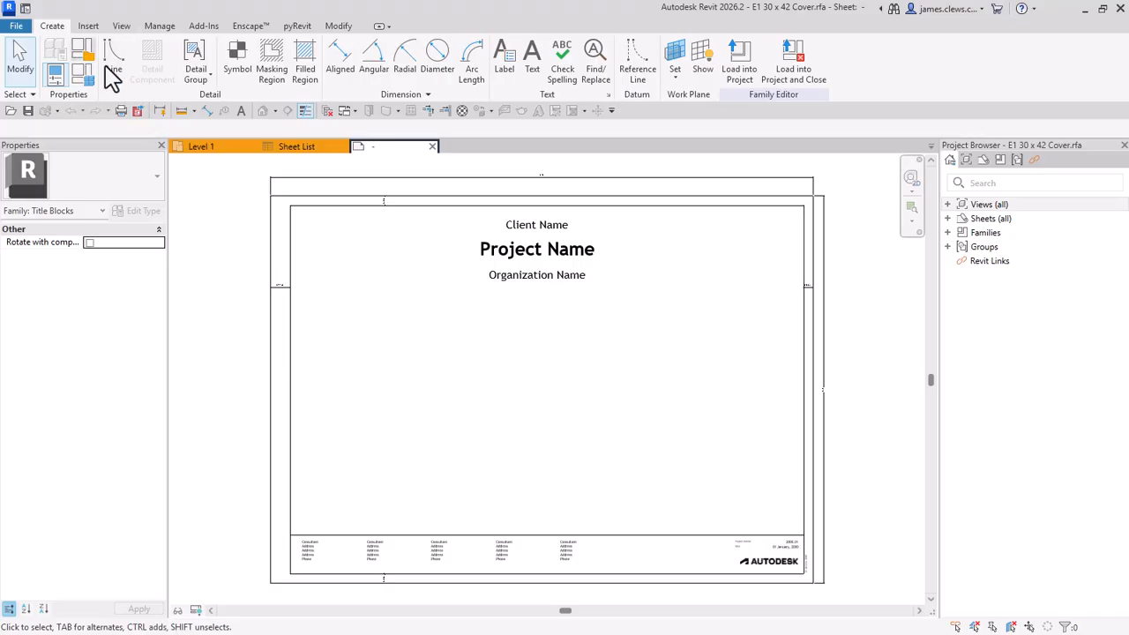
click(773, 566)
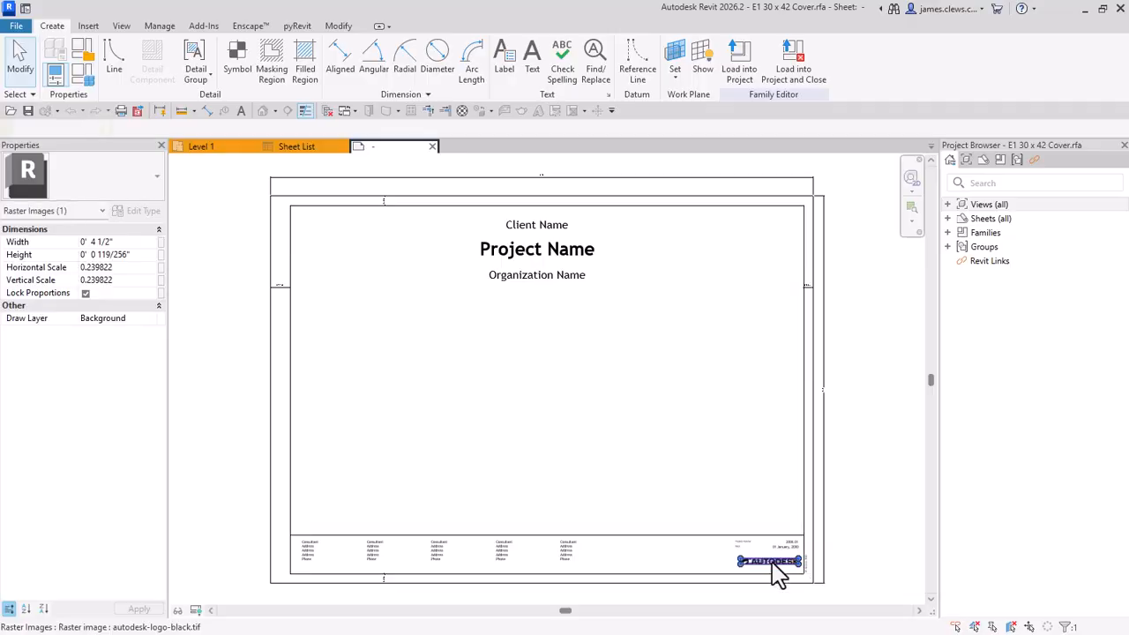
key(Delete)
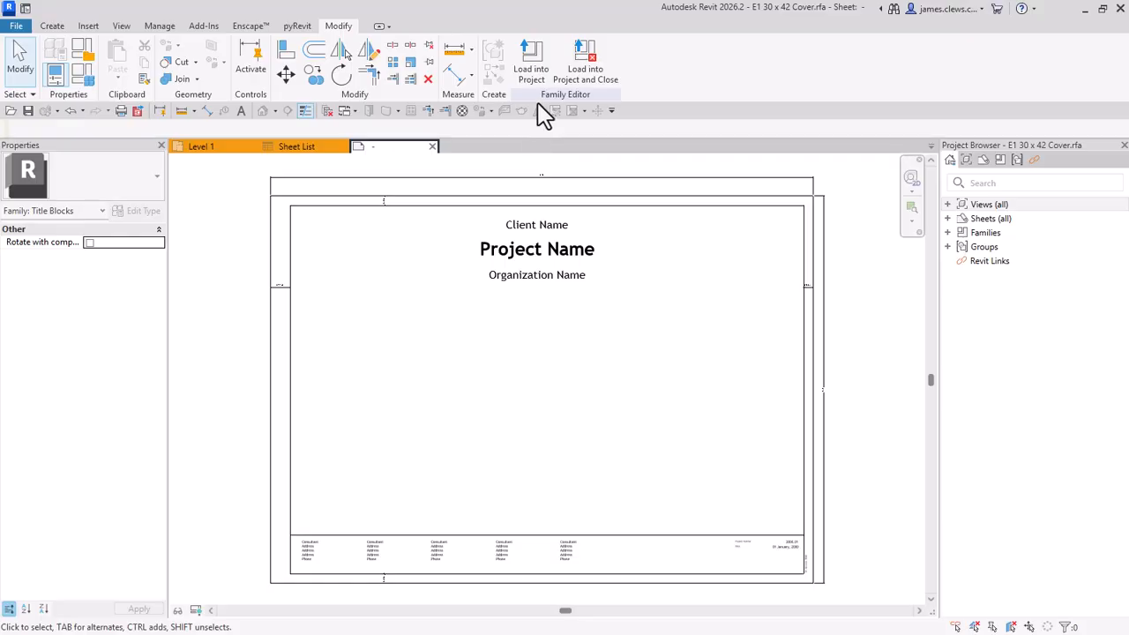
Load the edited cover title block into the project and close it, saving over the existing E1 30 x 42 Cover file.
click(582, 75)
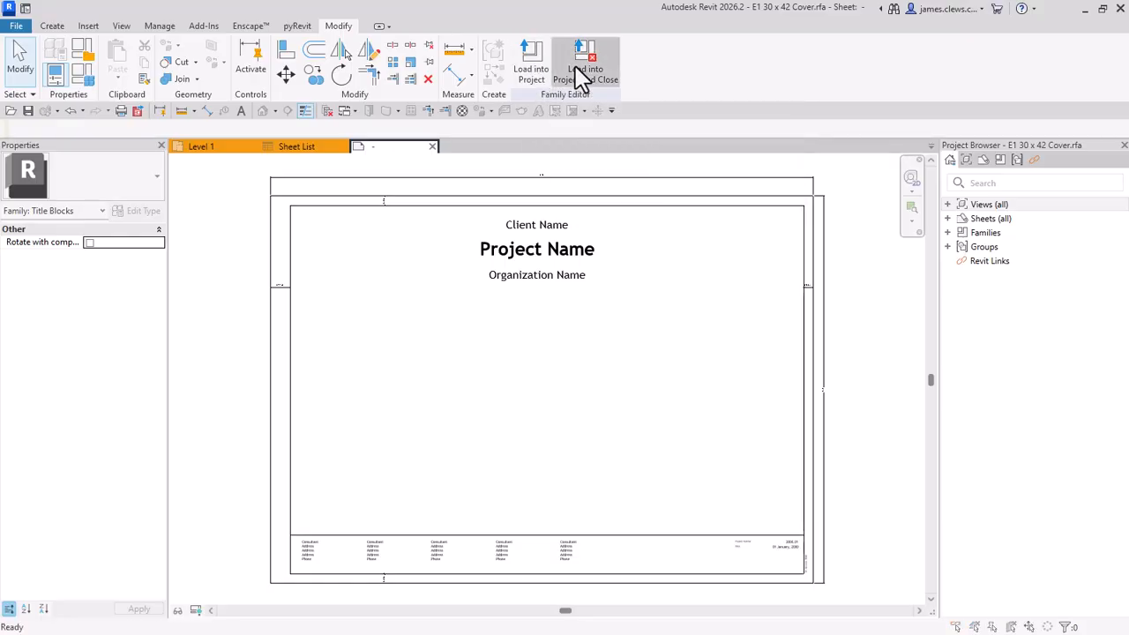
click(539, 335)
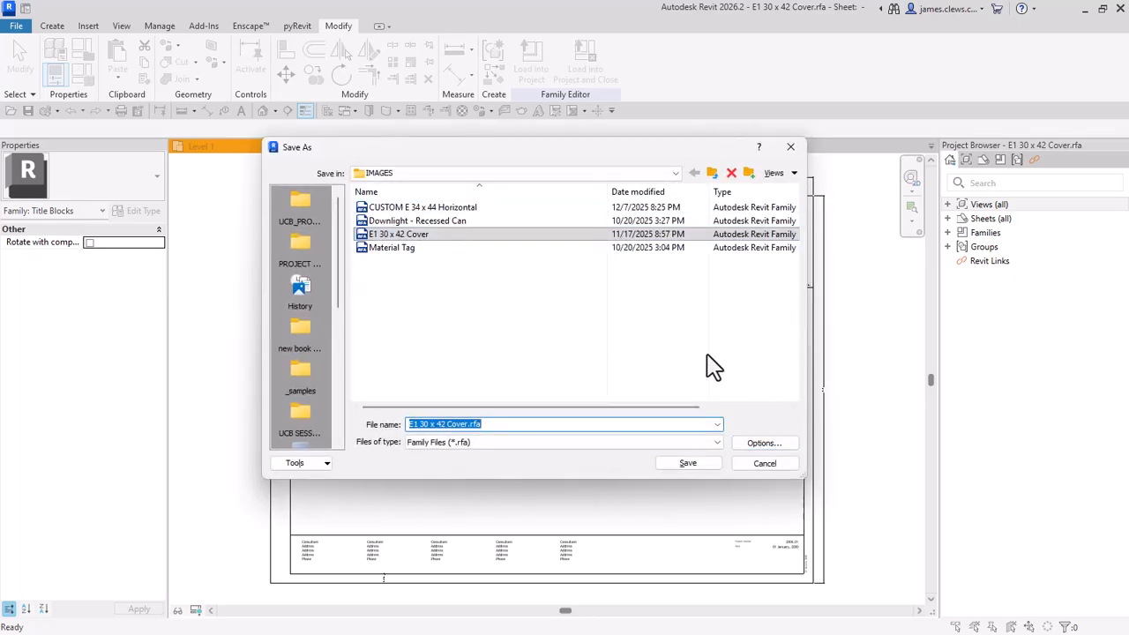
click(688, 464)
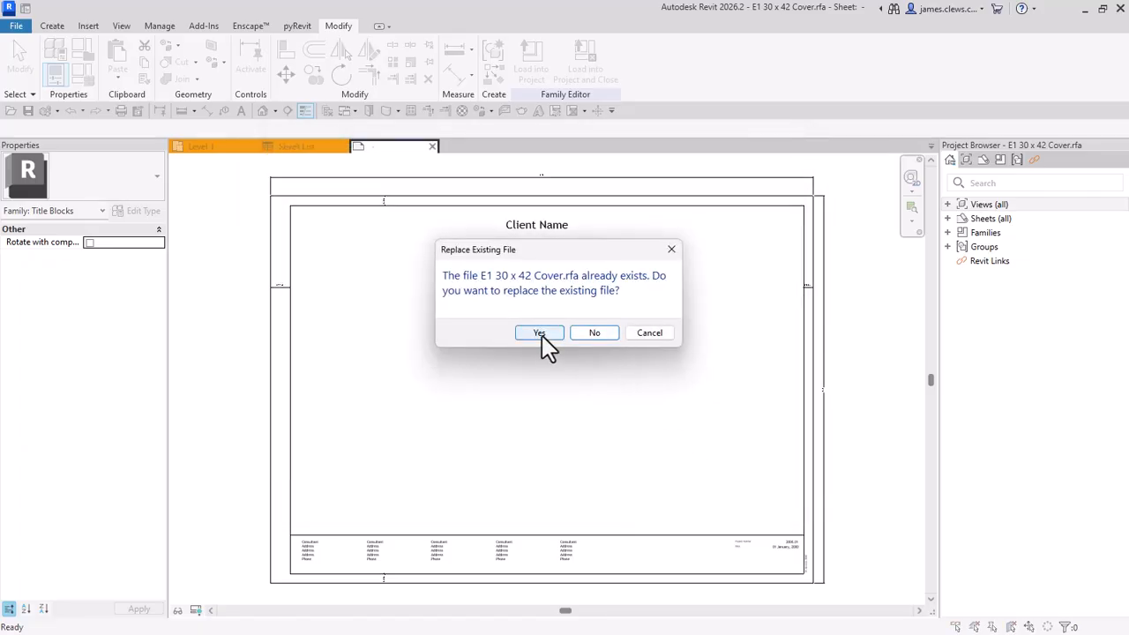
click(541, 335)
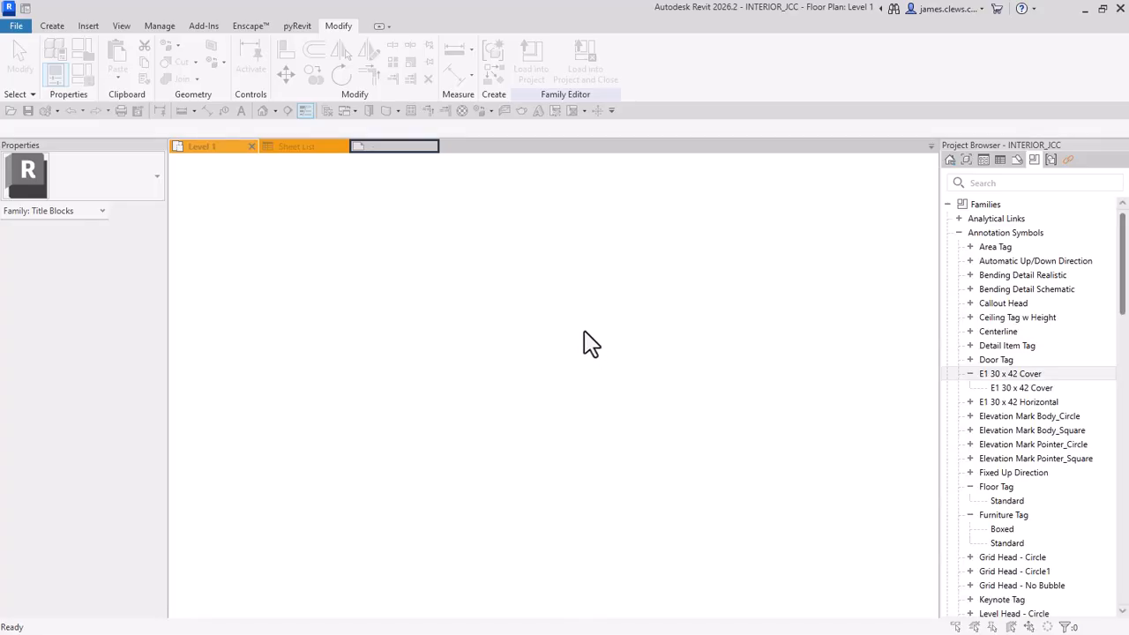
click(496, 316)
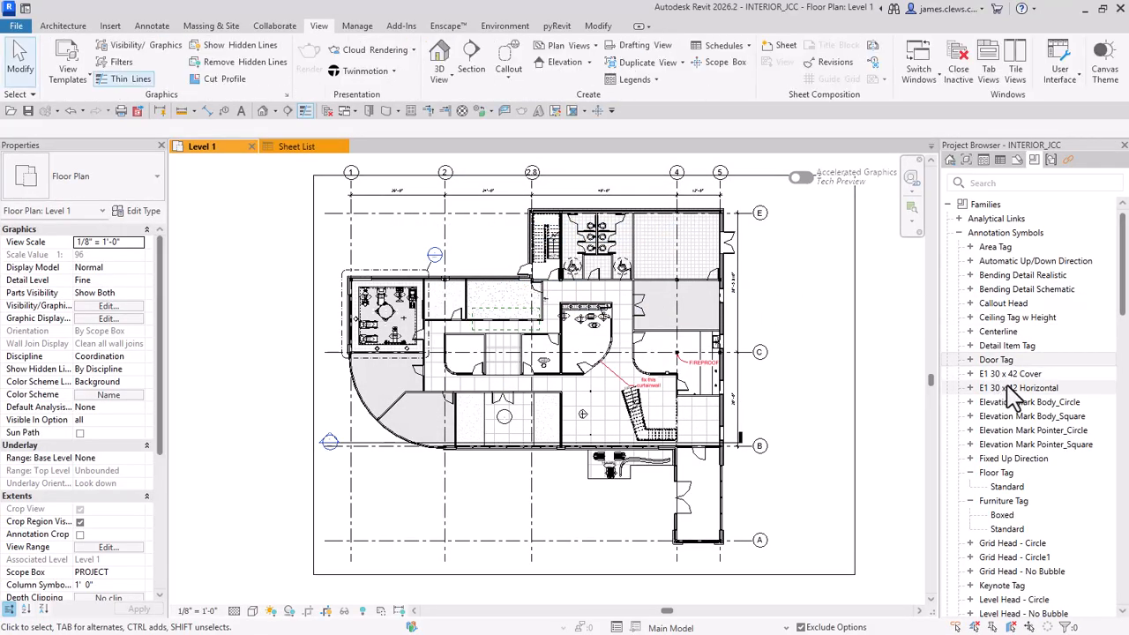
Open the E1 30 x 42 Horizontal title block family for editing and delete its Autodesk logo.
right_click(1001, 394)
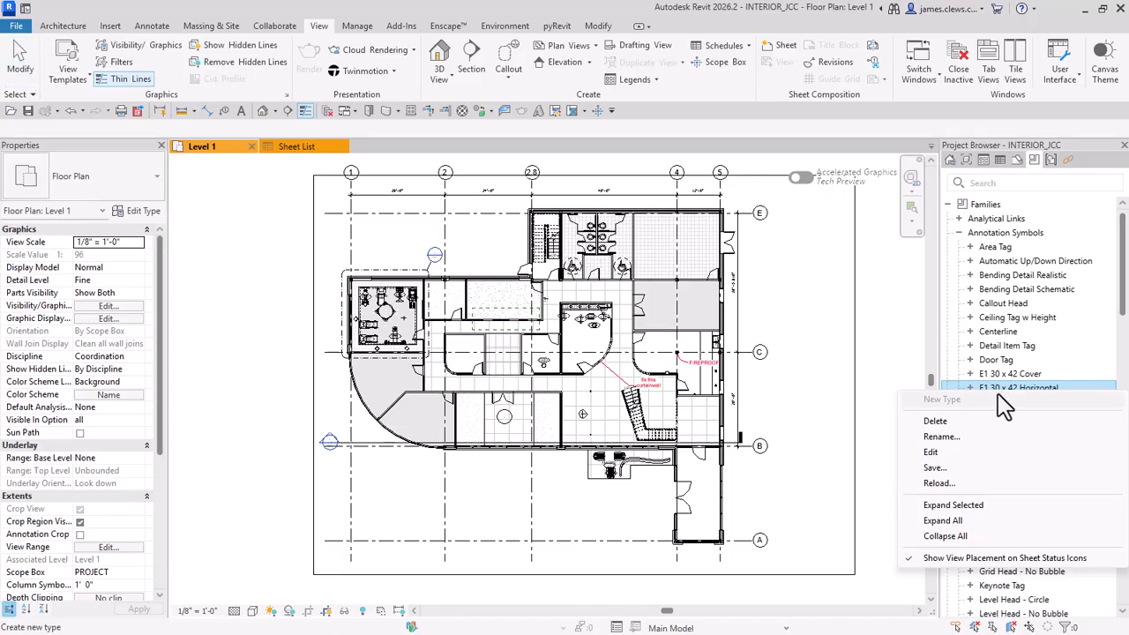
click(929, 452)
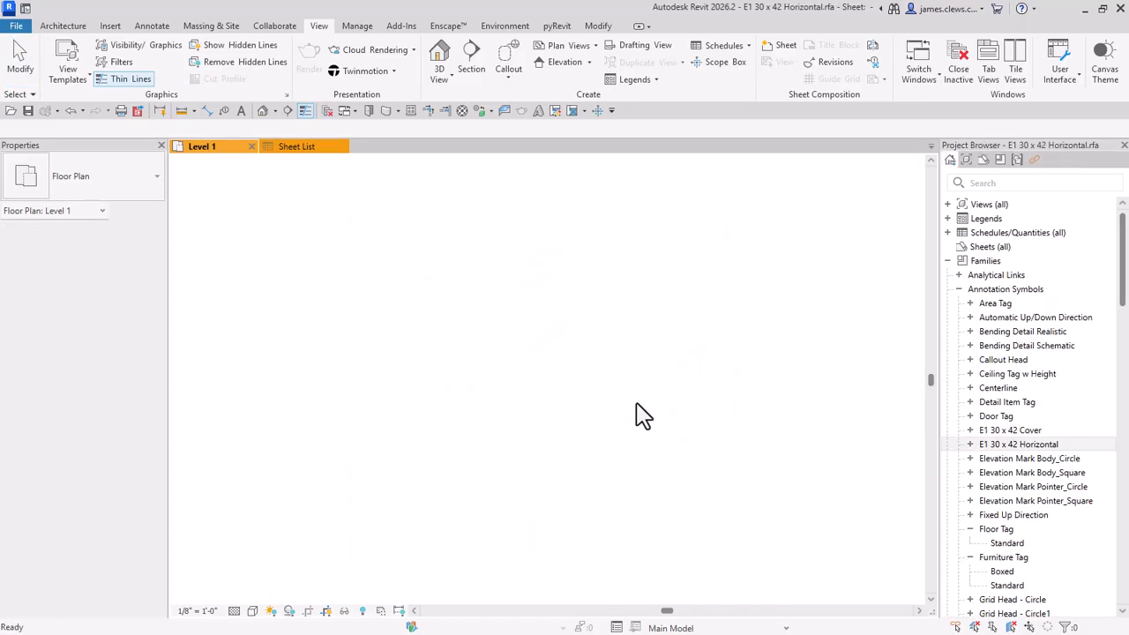
scroll(772, 232, up, 3)
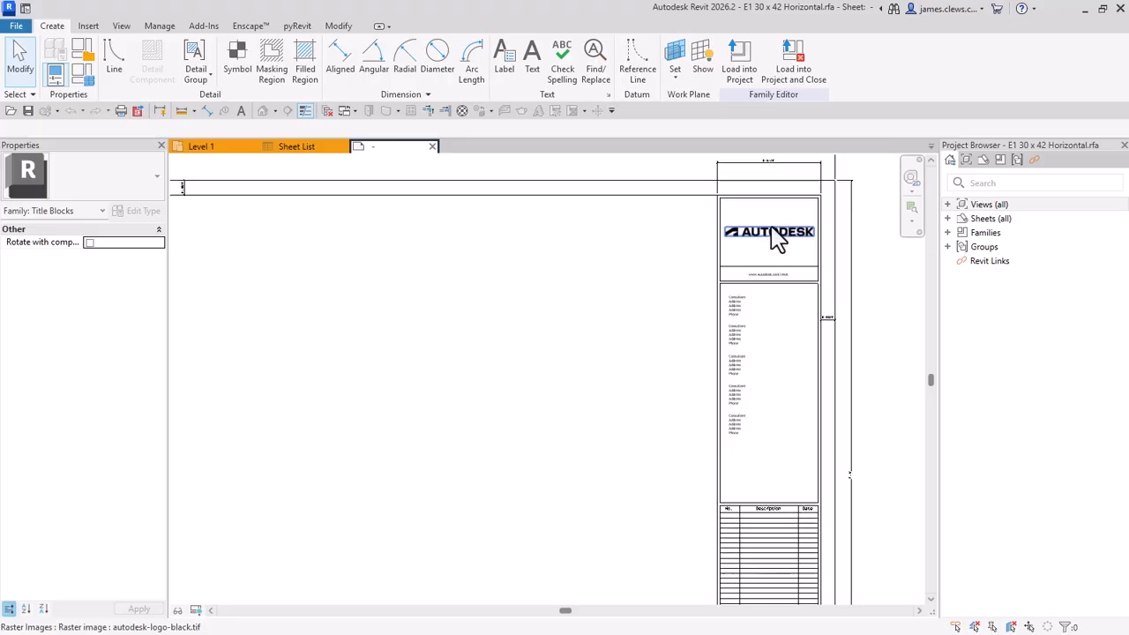
middle_drag(770, 236, 574, 344)
click(586, 314)
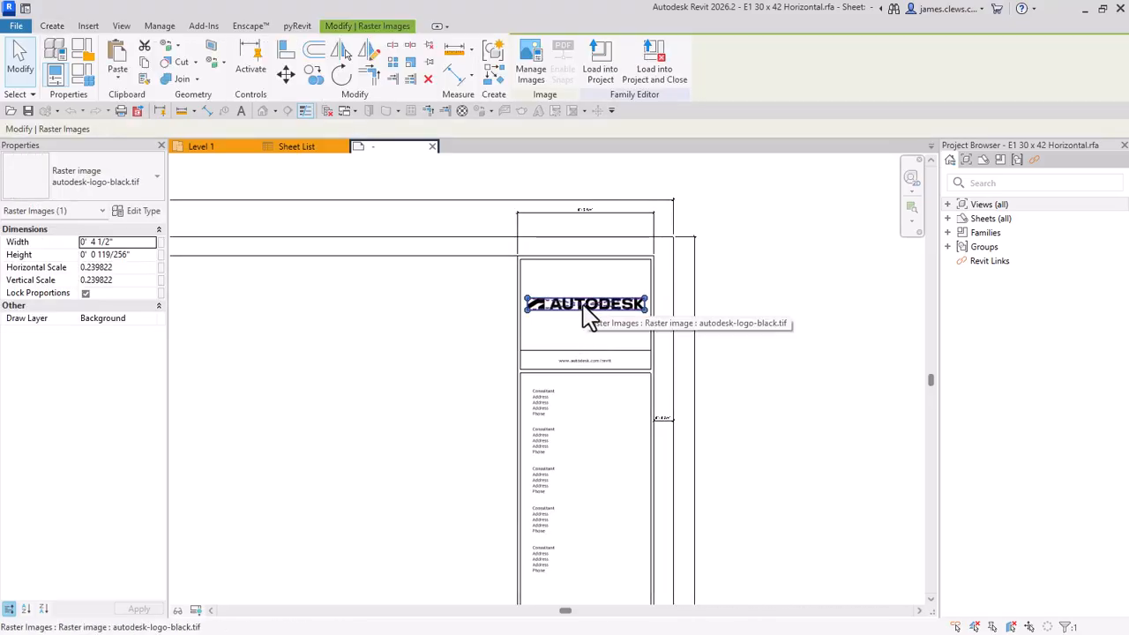
key(Delete)
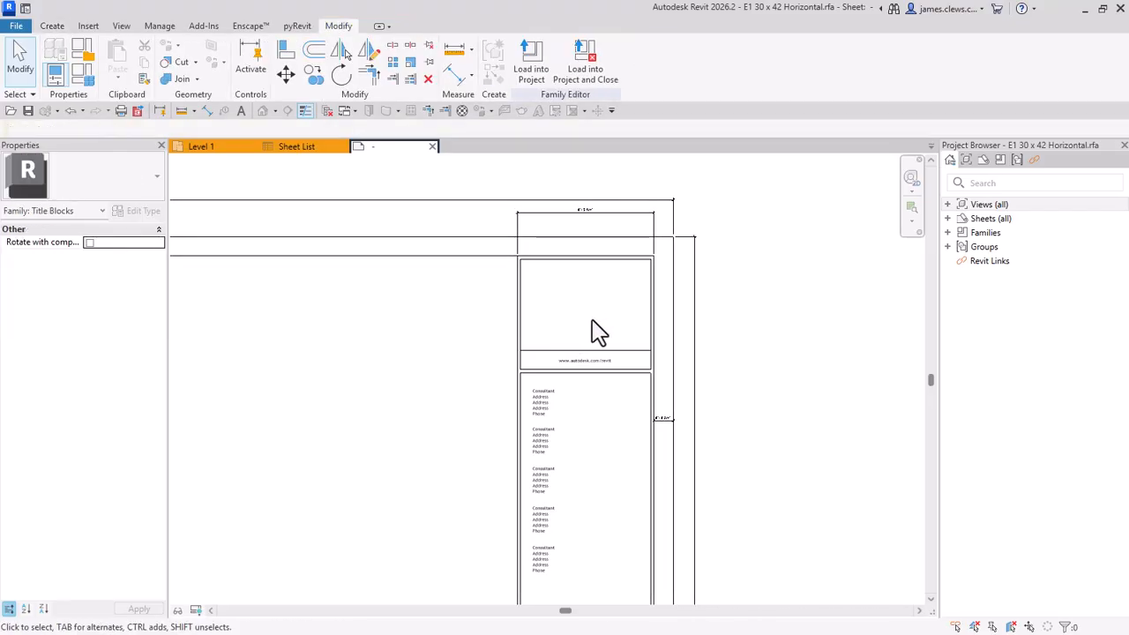
scroll(618, 382, up, 2)
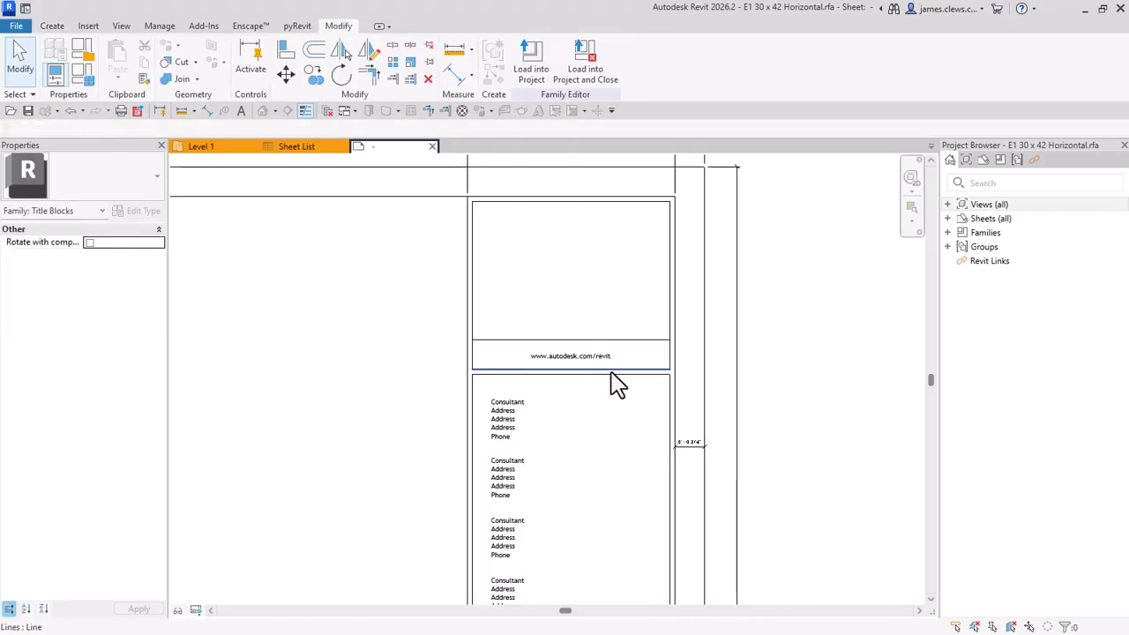
double_click(566, 358)
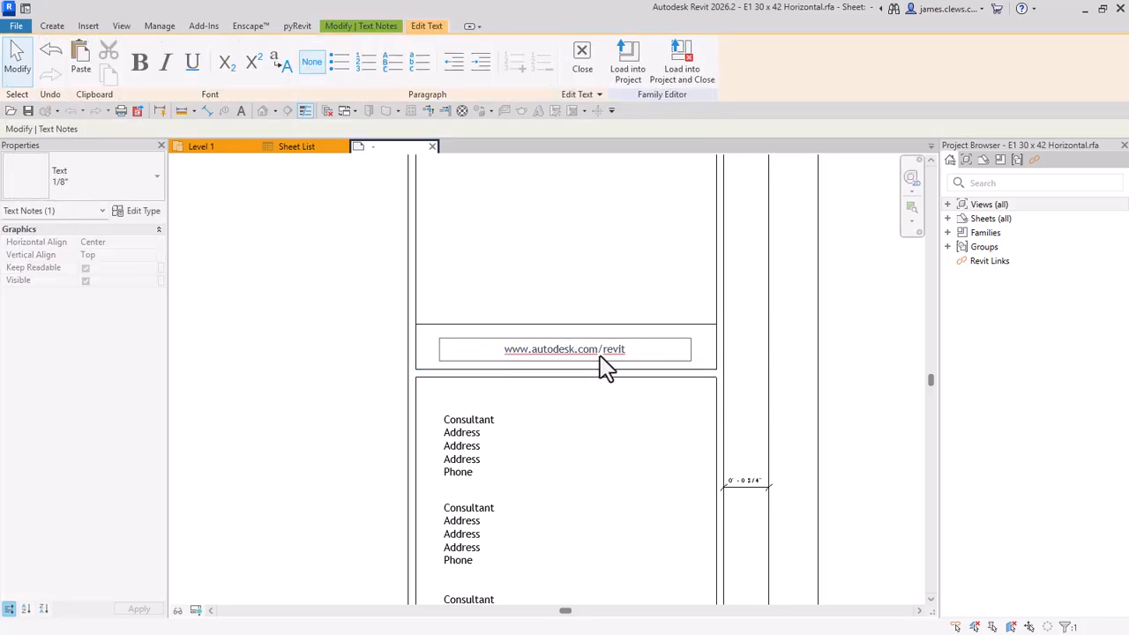
key(BackSpace)
key(BackSpace)
key(BackSpace)
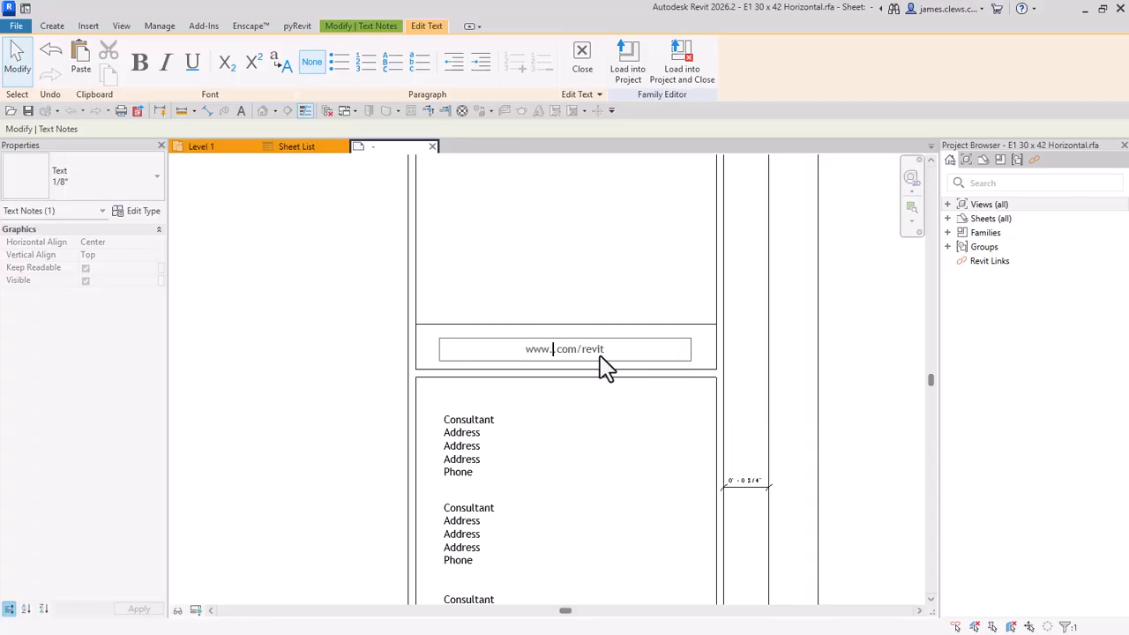
text(SYNERGY-AEC)
click(641, 351)
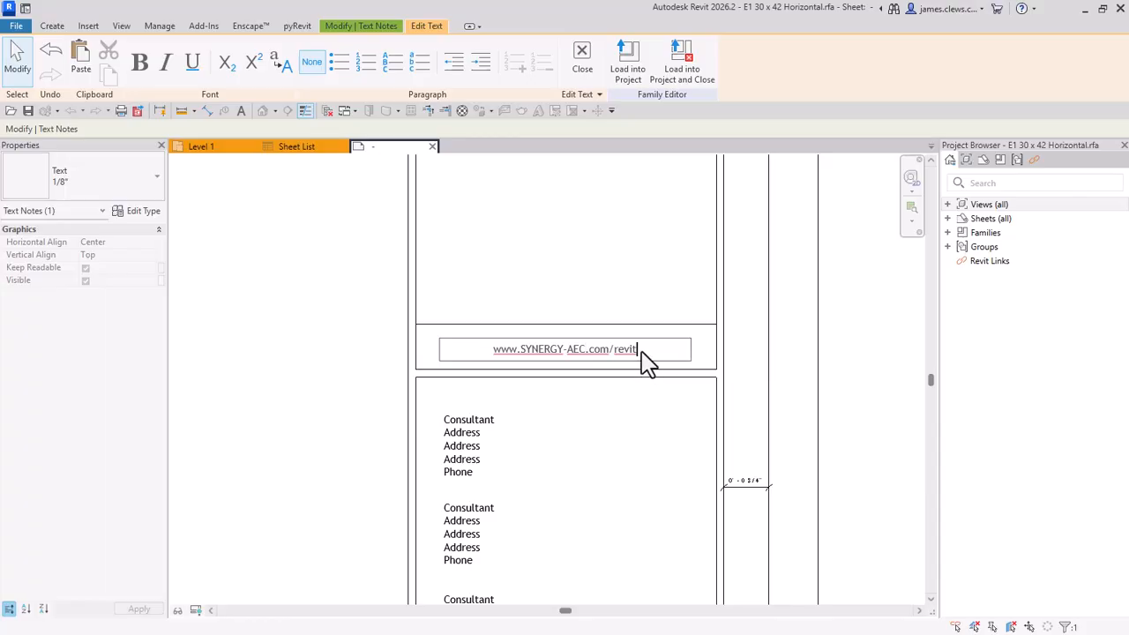
key(BackSpace)
key(BackSpace)
key(BackSpace)
key(BackSpace)
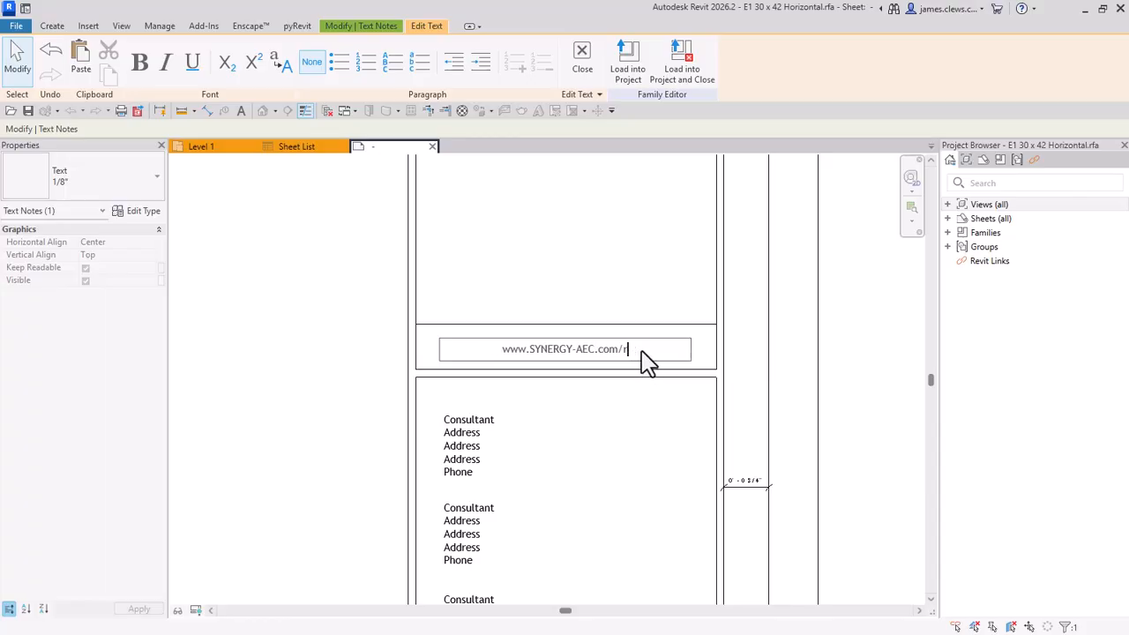
click(648, 429)
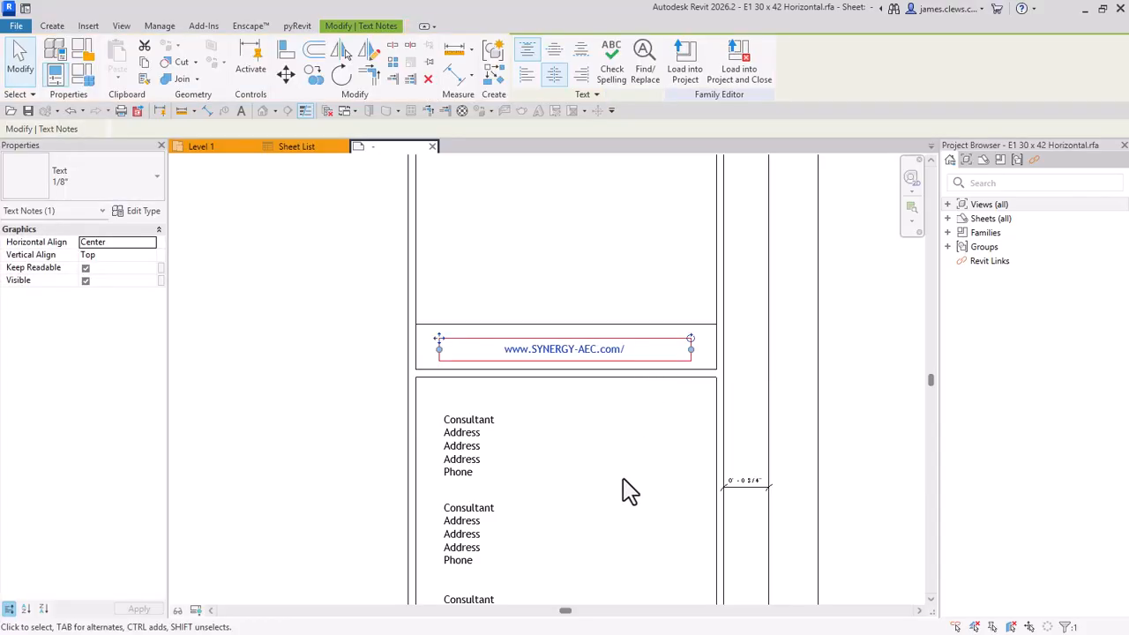
Examine the consultant text blocks and the revision schedule in the horizontal title block.
scroll(582, 449, down, 4)
mouse_move(565, 463)
middle_down()
mouse_move(571, 491)
mouse_move(591, 347)
middle_up()
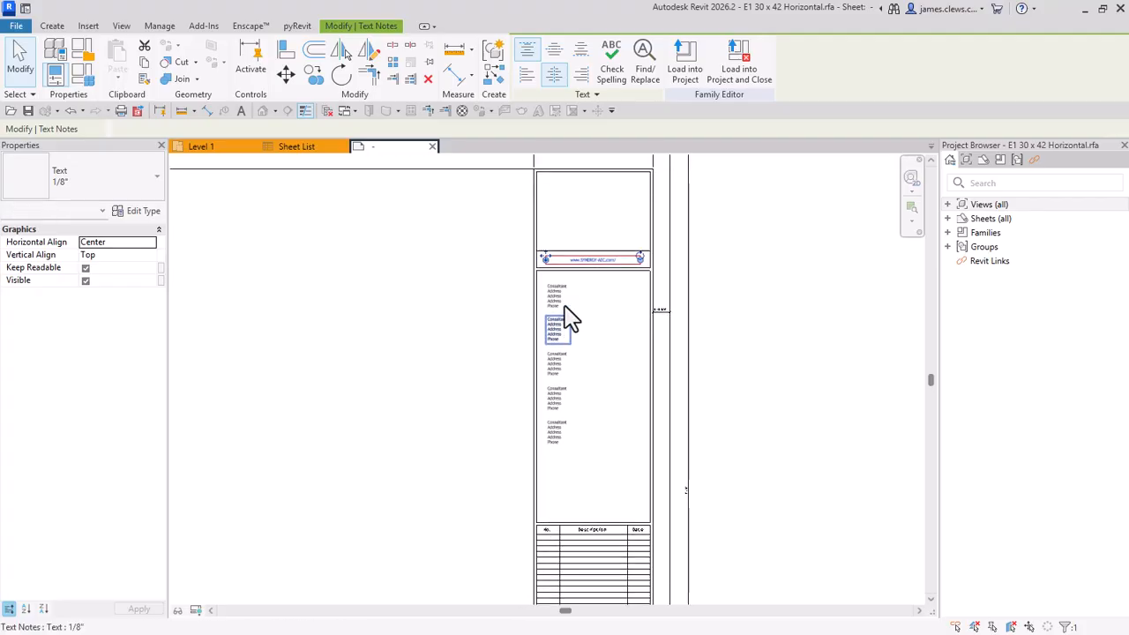
click(572, 298)
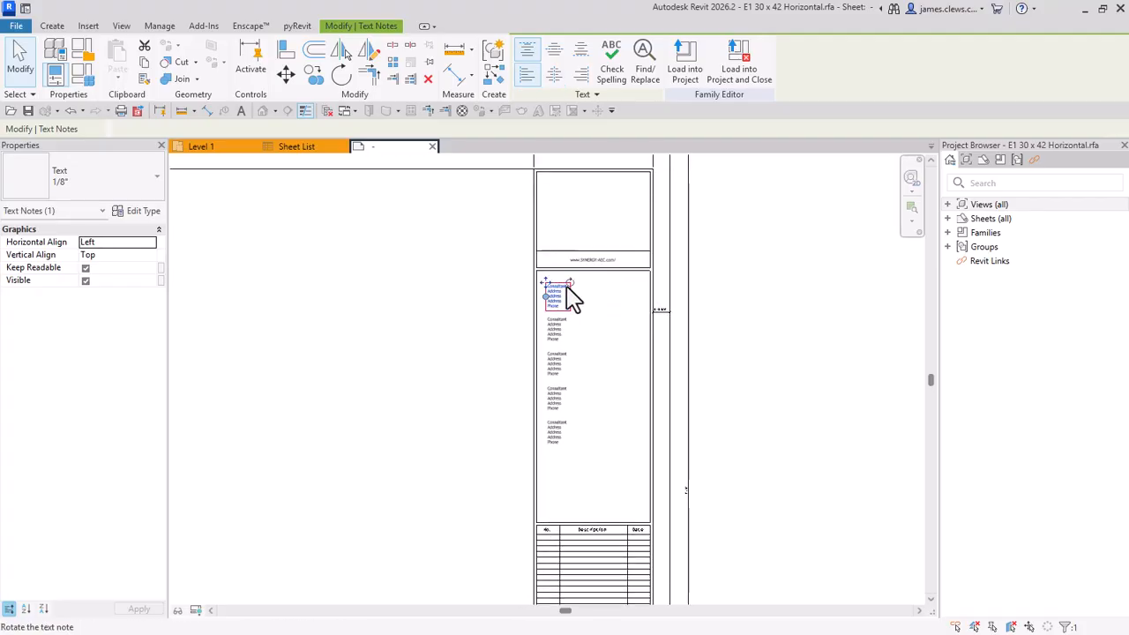
scroll(605, 315, up, 1)
scroll(582, 326, up, 1)
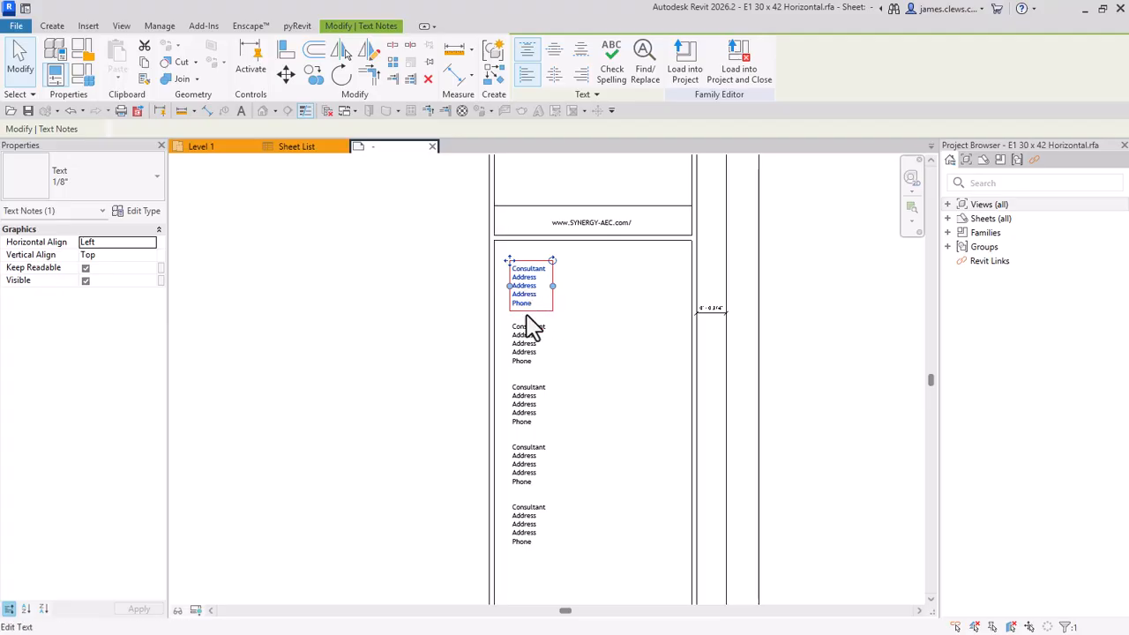
scroll(577, 373, down, 4)
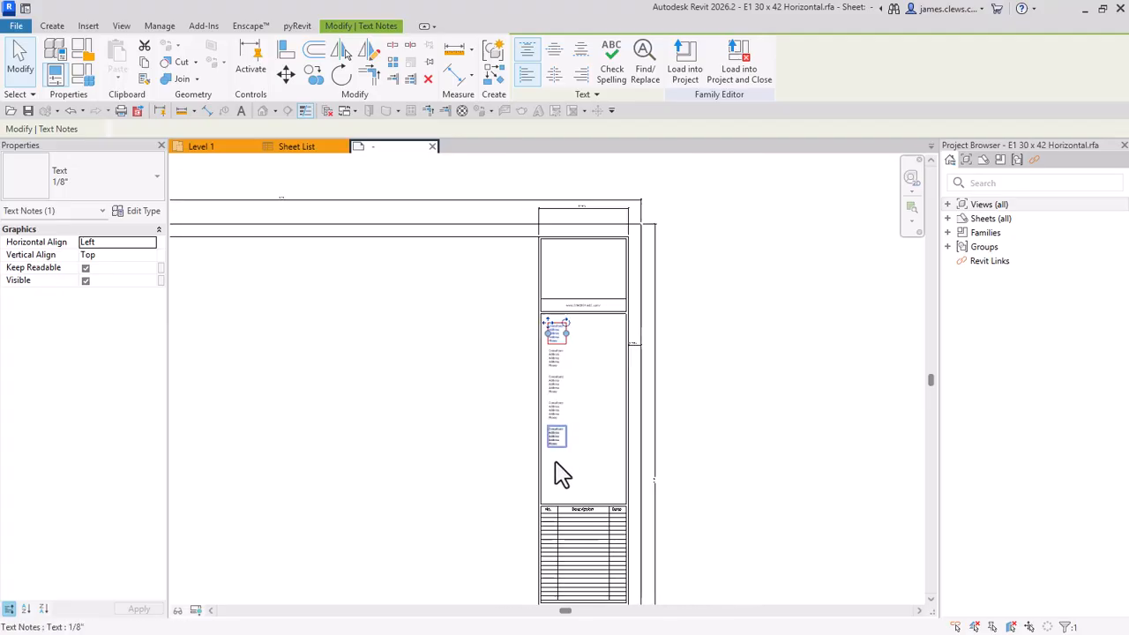
middle_drag(559, 471, 416, 365)
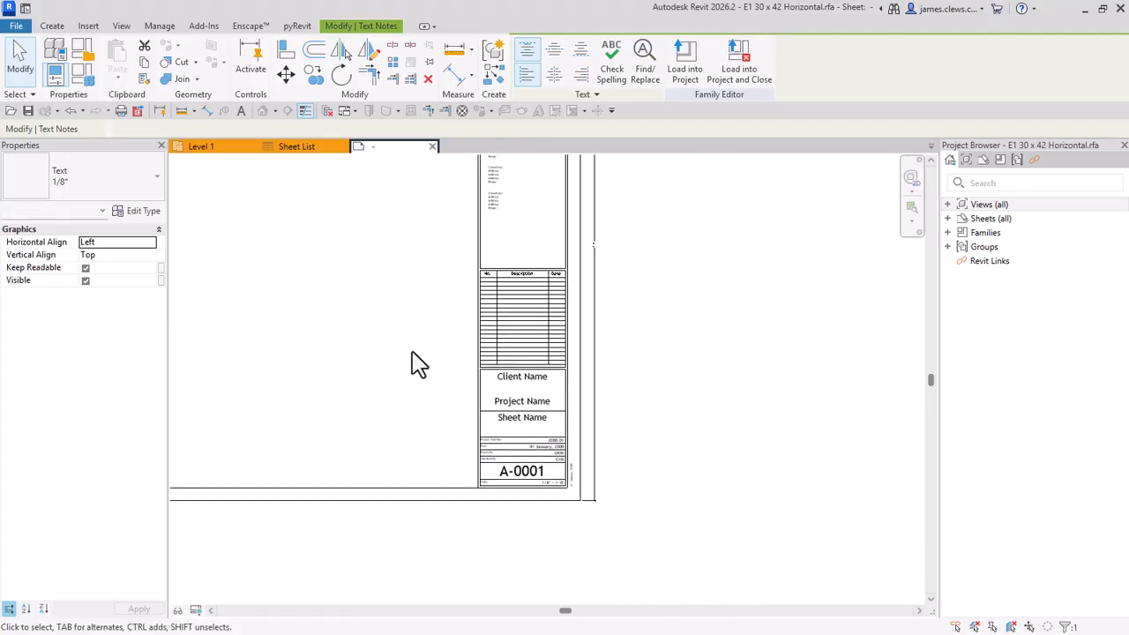
scroll(526, 291, up, 3)
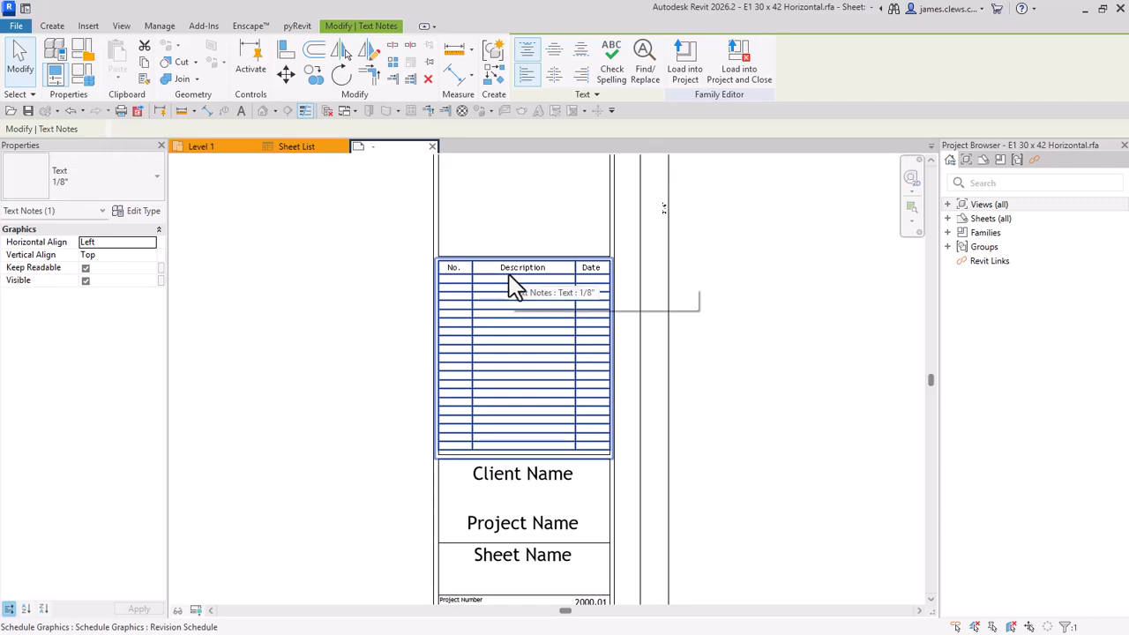
click(504, 283)
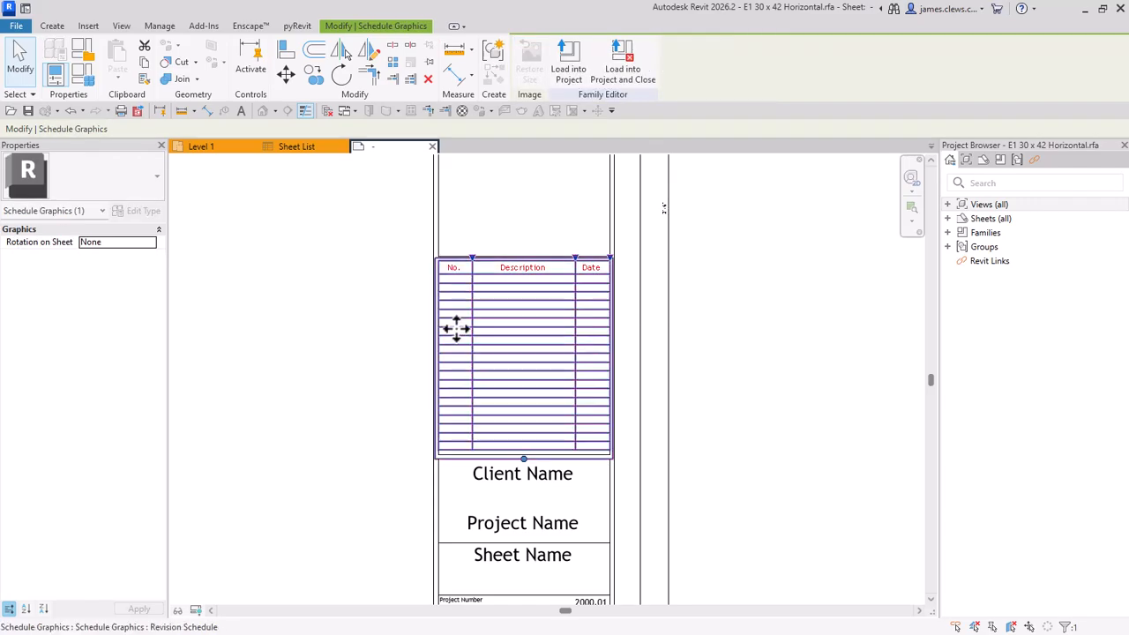
click(338, 283)
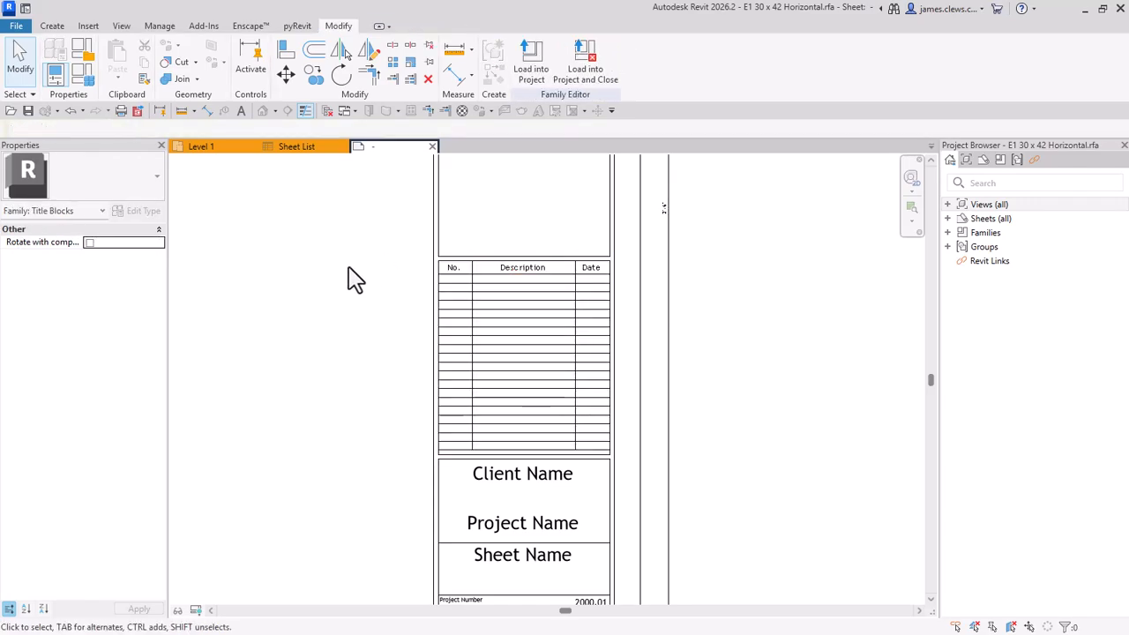
scroll(353, 287, down, 2)
scroll(366, 330, up, 3)
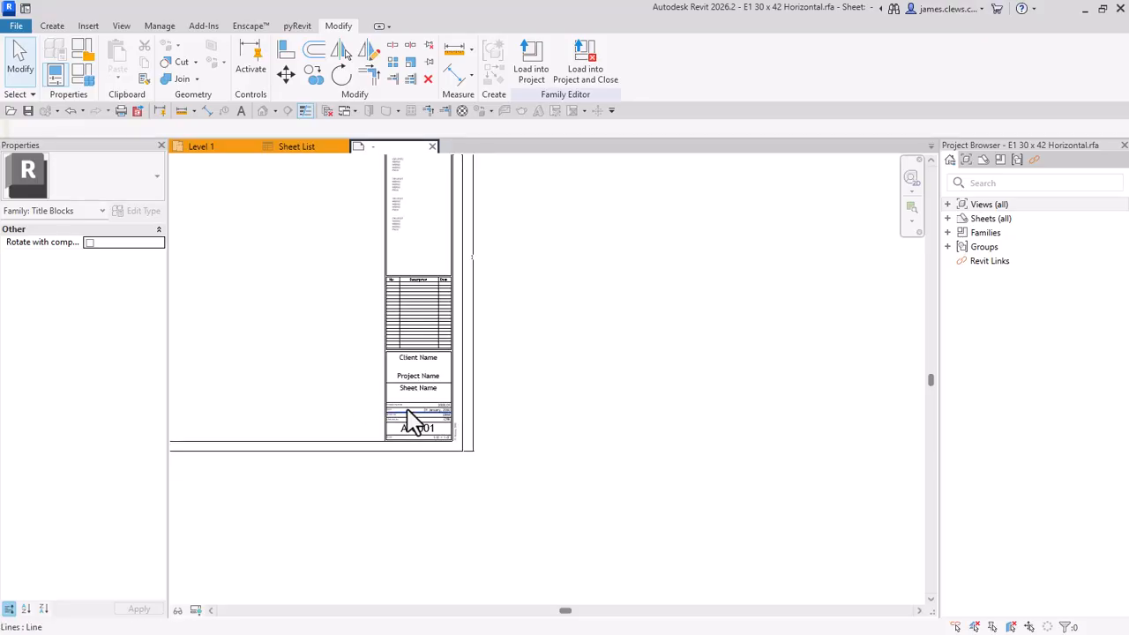
Examine the client name, project name and sheet name labels and the sheet information fields at the base of the title block.
scroll(432, 360, up, 2)
middle_drag(436, 361, 535, 361)
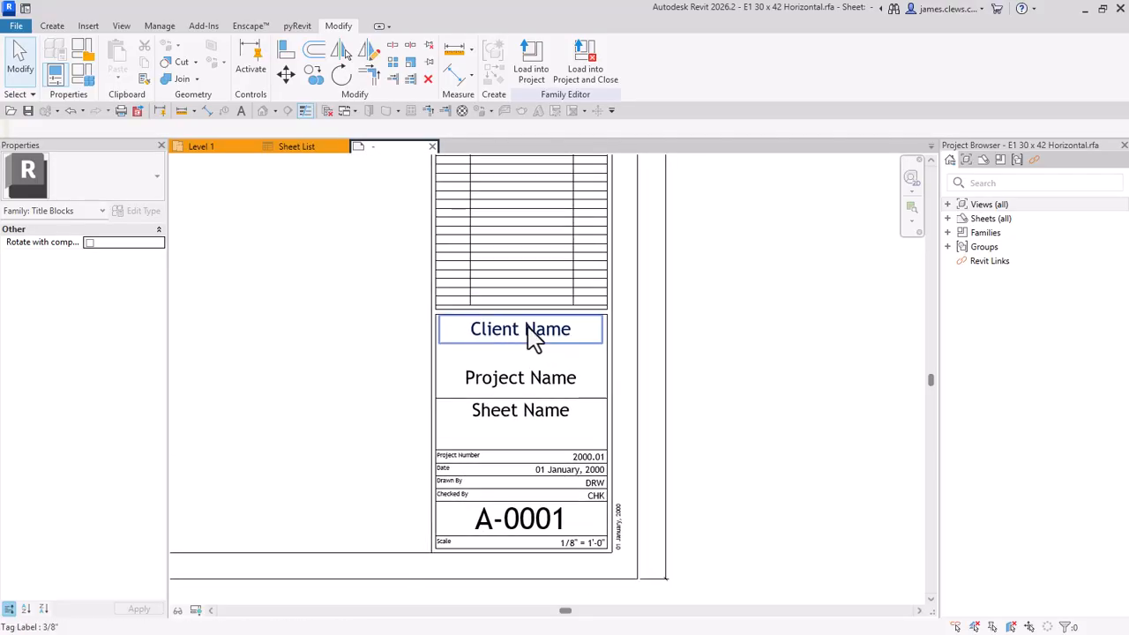
click(539, 336)
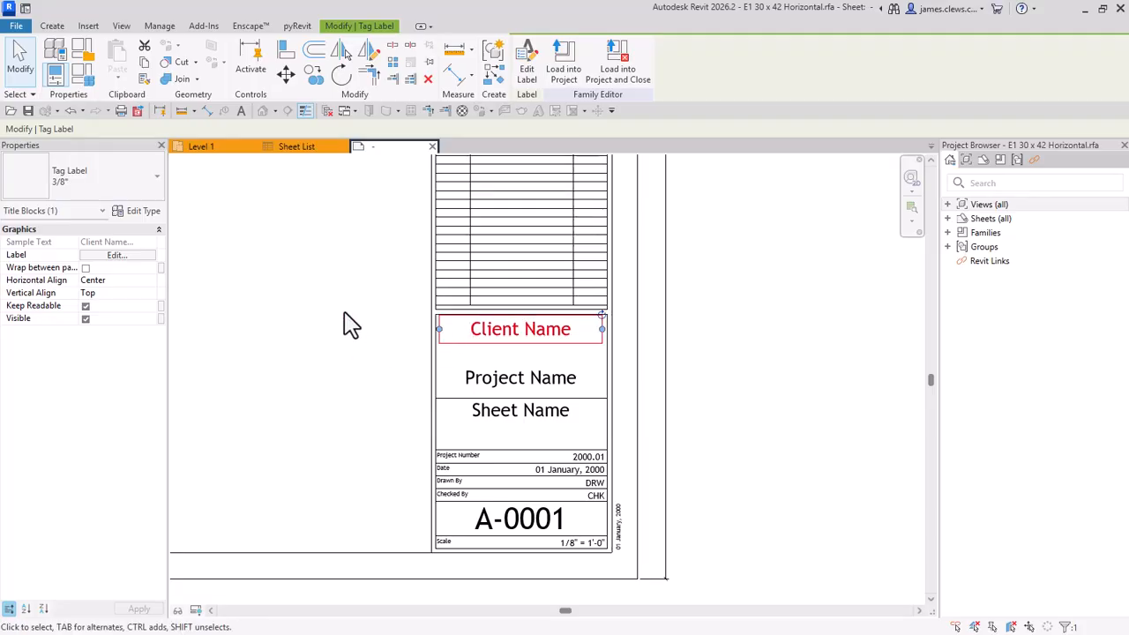
click(316, 311)
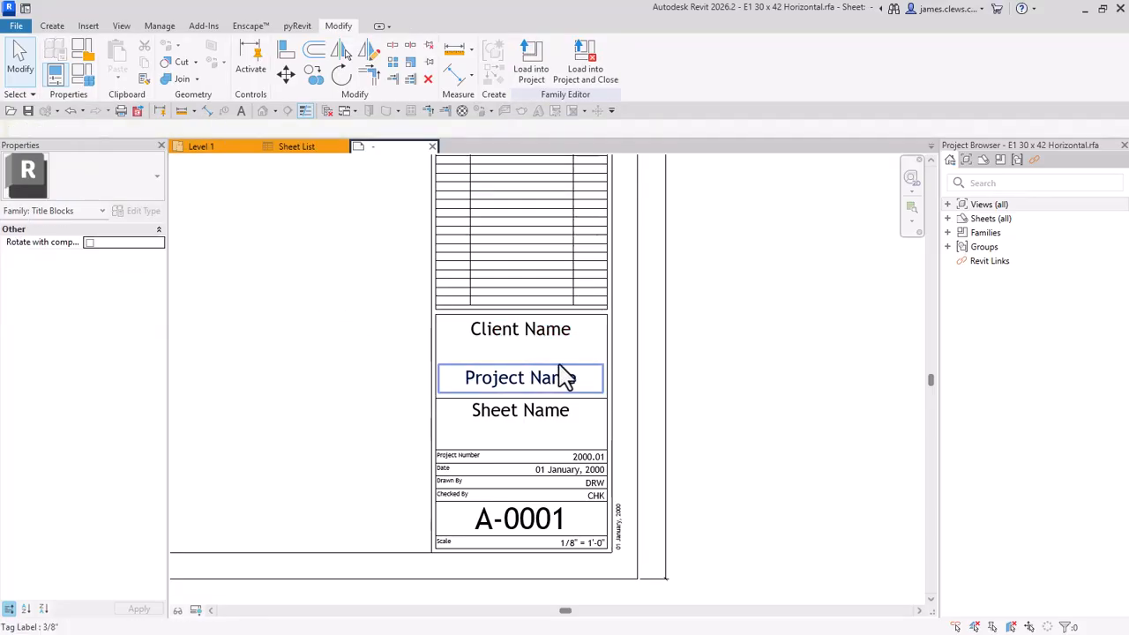
click(520, 397)
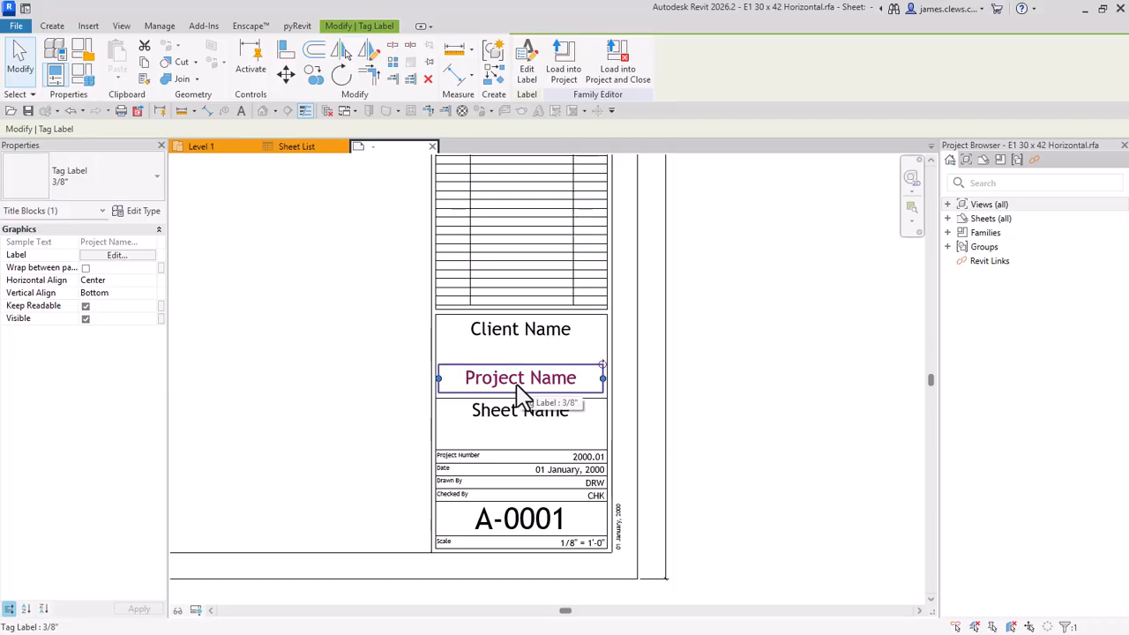
scroll(602, 483, up, 5)
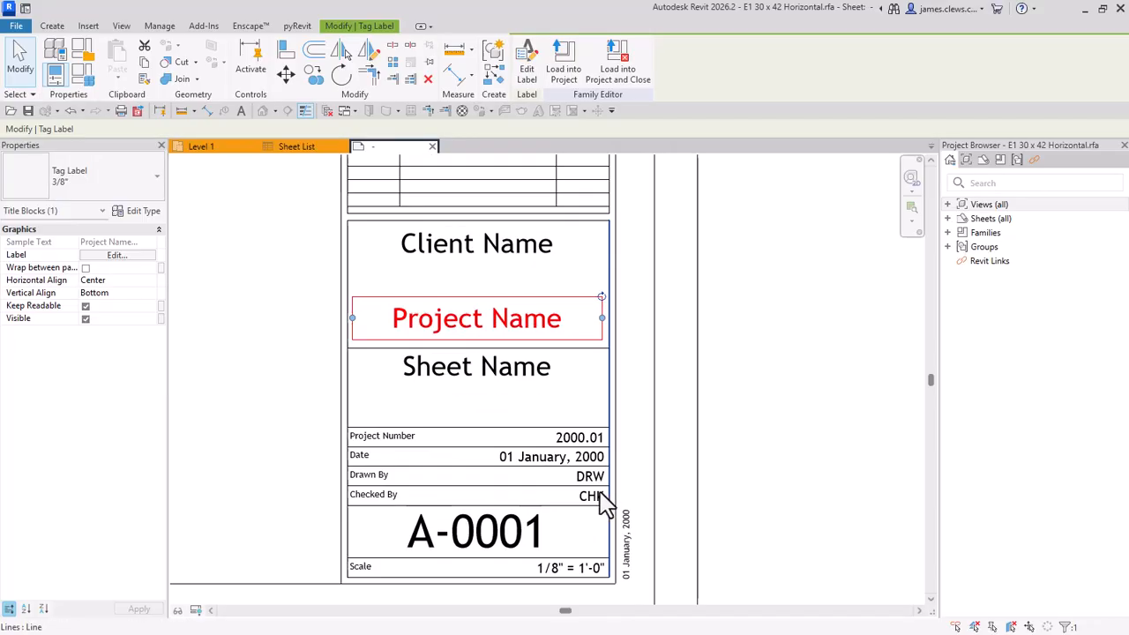
middle_drag(617, 368, 738, 274)
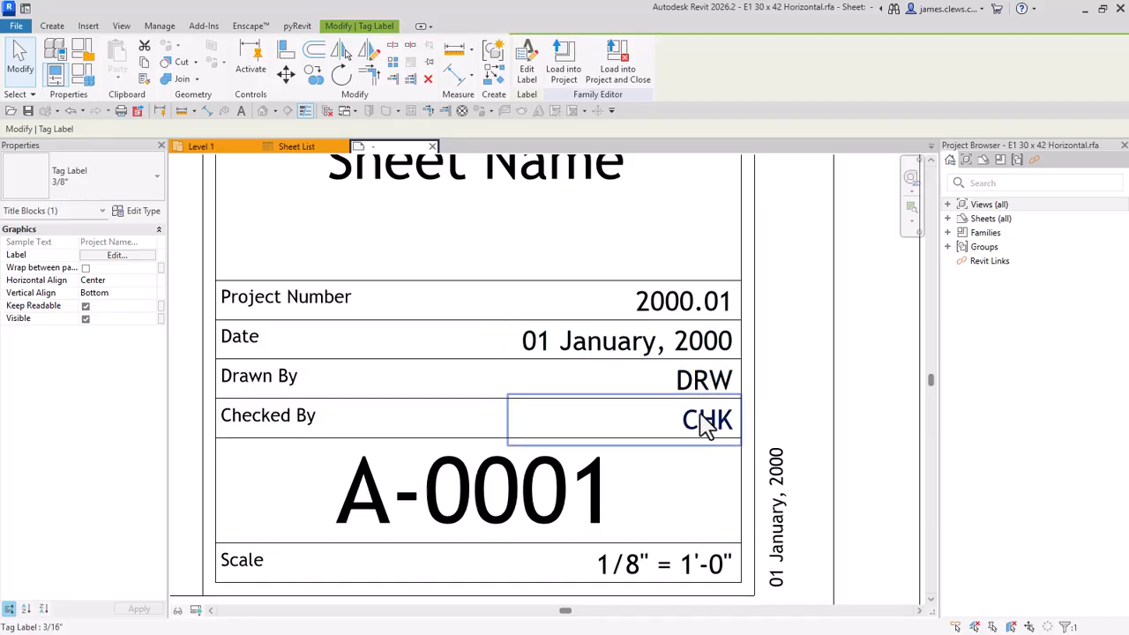
scroll(583, 269, down, 2)
middle_drag(575, 259, 637, 380)
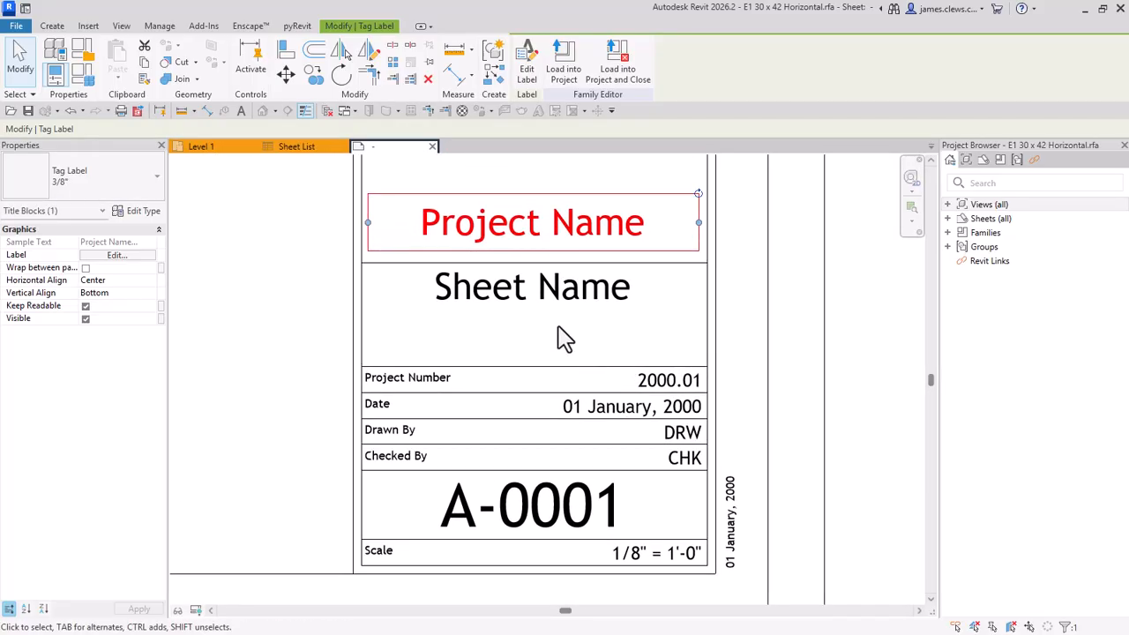
scroll(554, 335, up, 1)
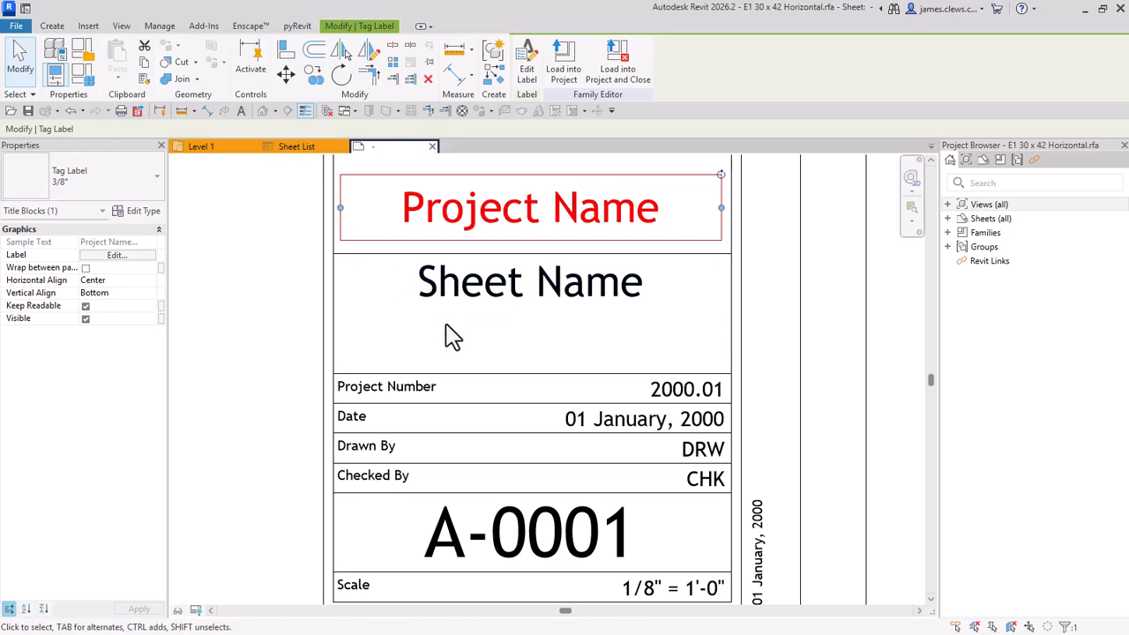
scroll(459, 352, down, 2)
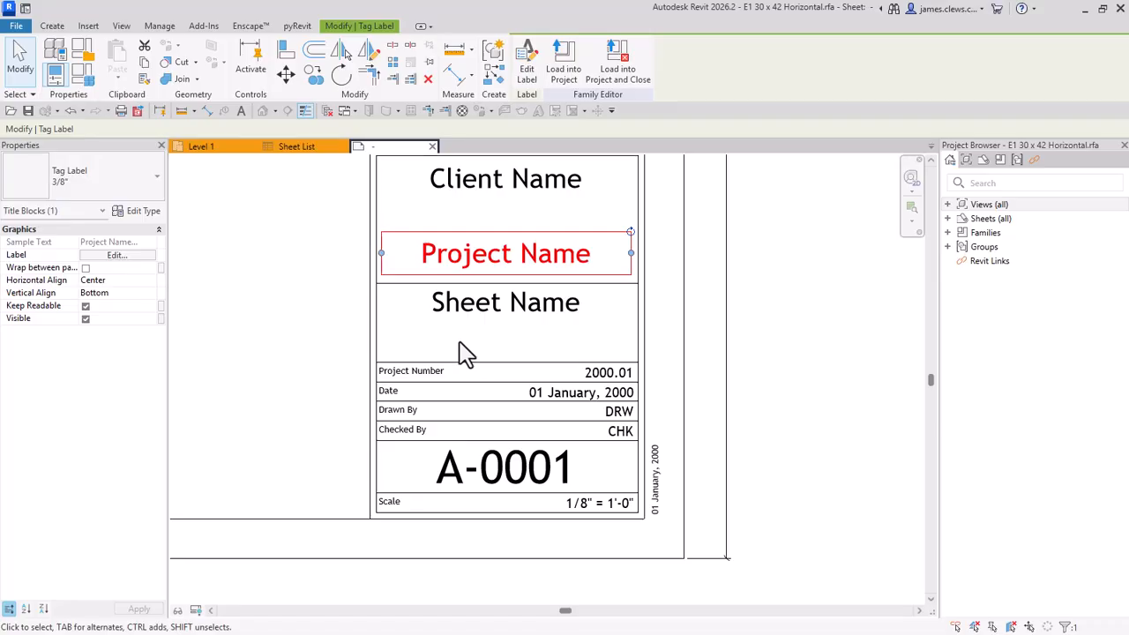
scroll(466, 353, down, 1)
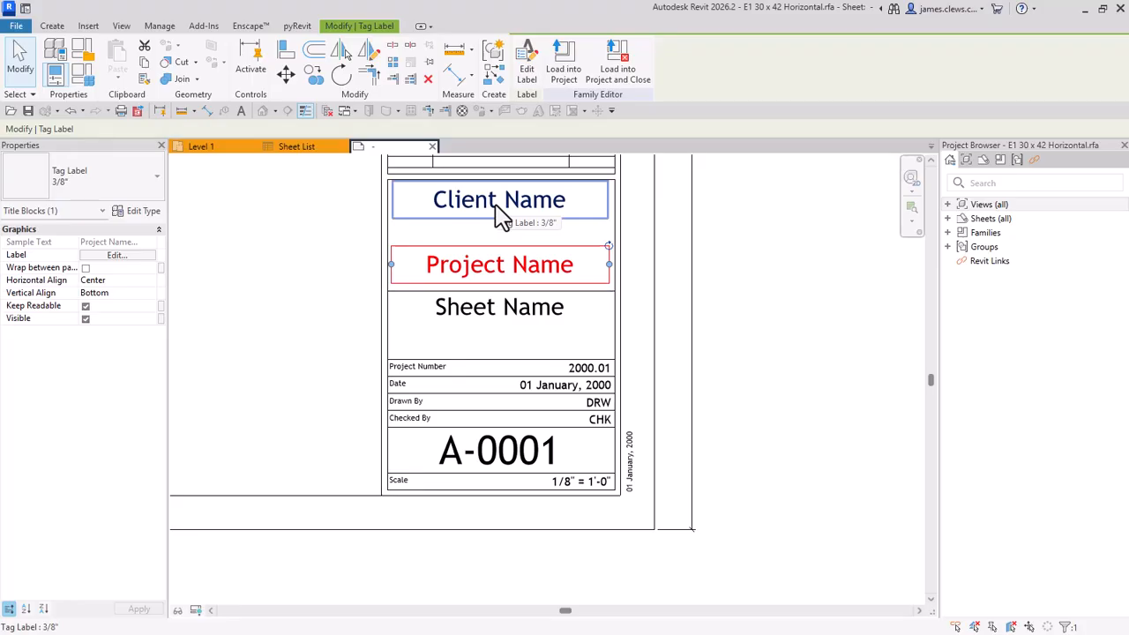
scroll(344, 253, down, 5)
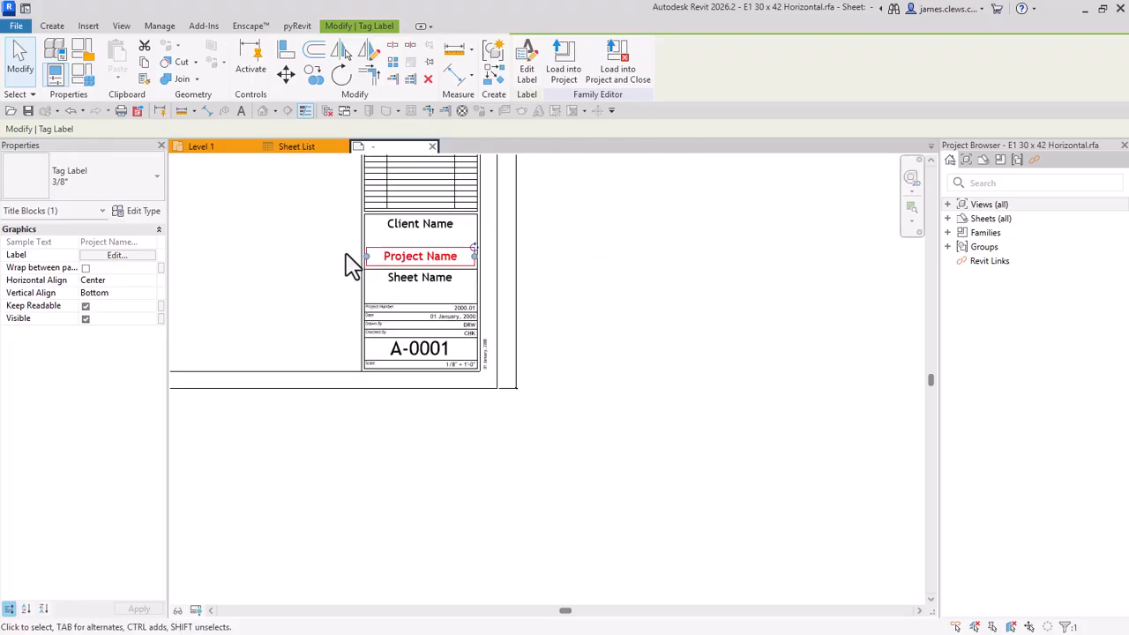
Import the UCB LOGO image and place it in the empty logo box above the web address.
middle_drag(371, 288, 561, 466)
scroll(509, 327, down, 3)
middle_drag(509, 340, 484, 512)
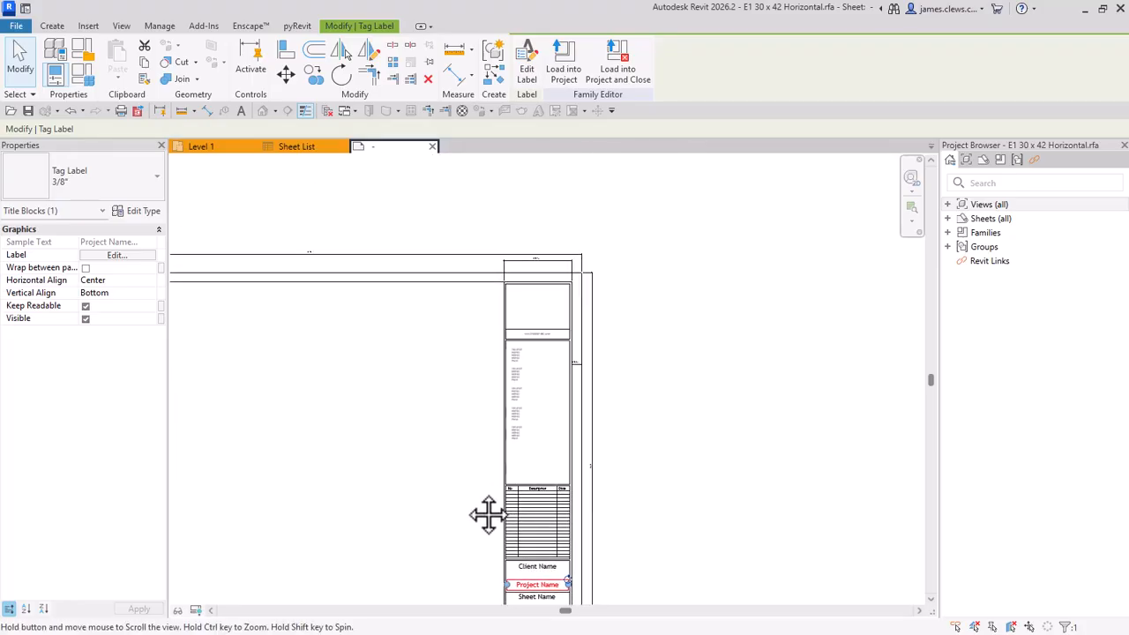
scroll(473, 379, up, 2)
scroll(486, 328, up, 2)
middle_drag(486, 327, 298, 391)
scroll(297, 391, up, 3)
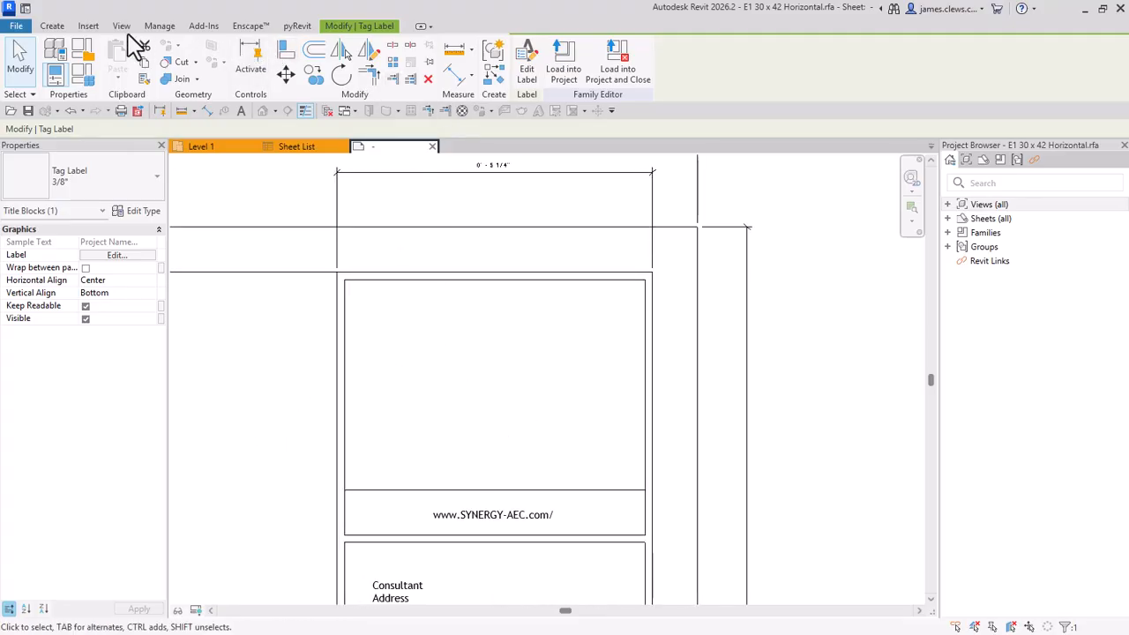
click(88, 26)
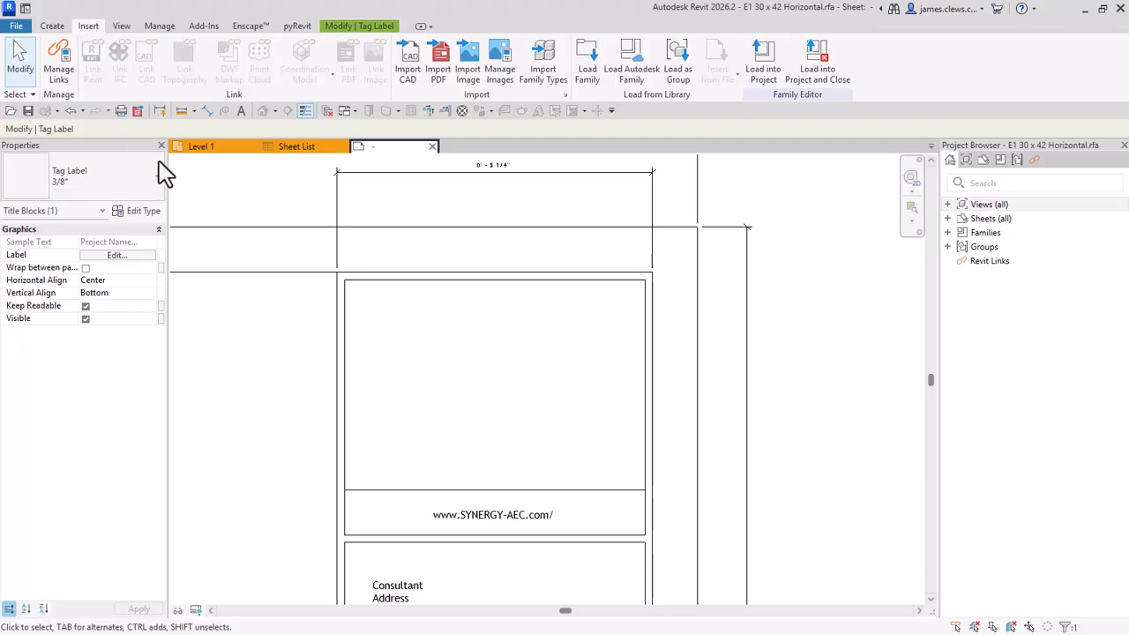
click(466, 62)
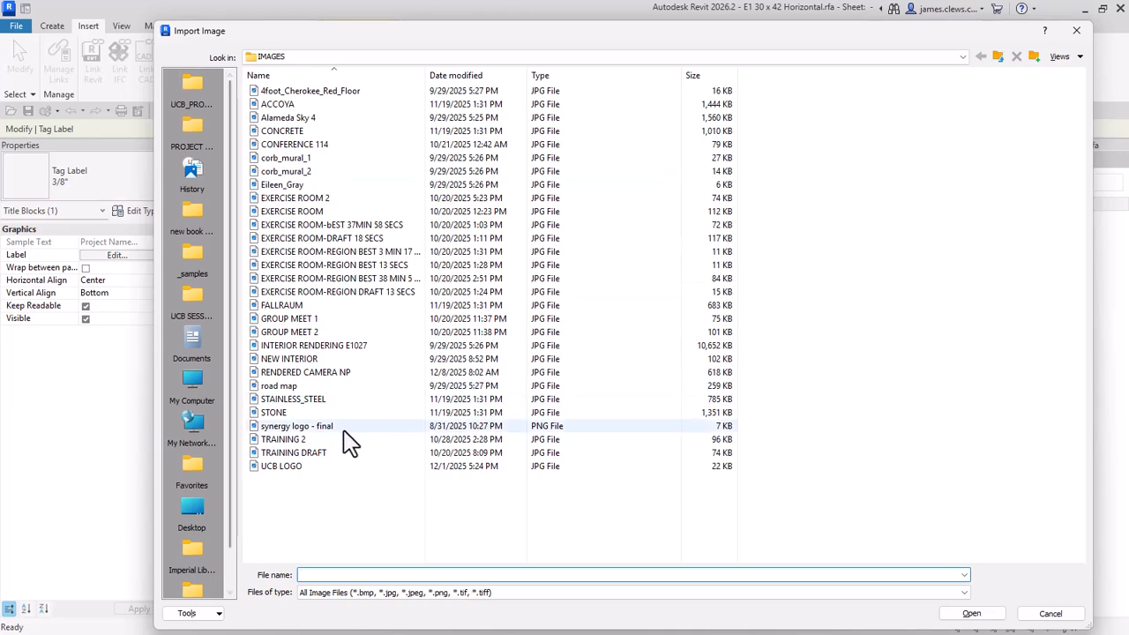
double_click(286, 468)
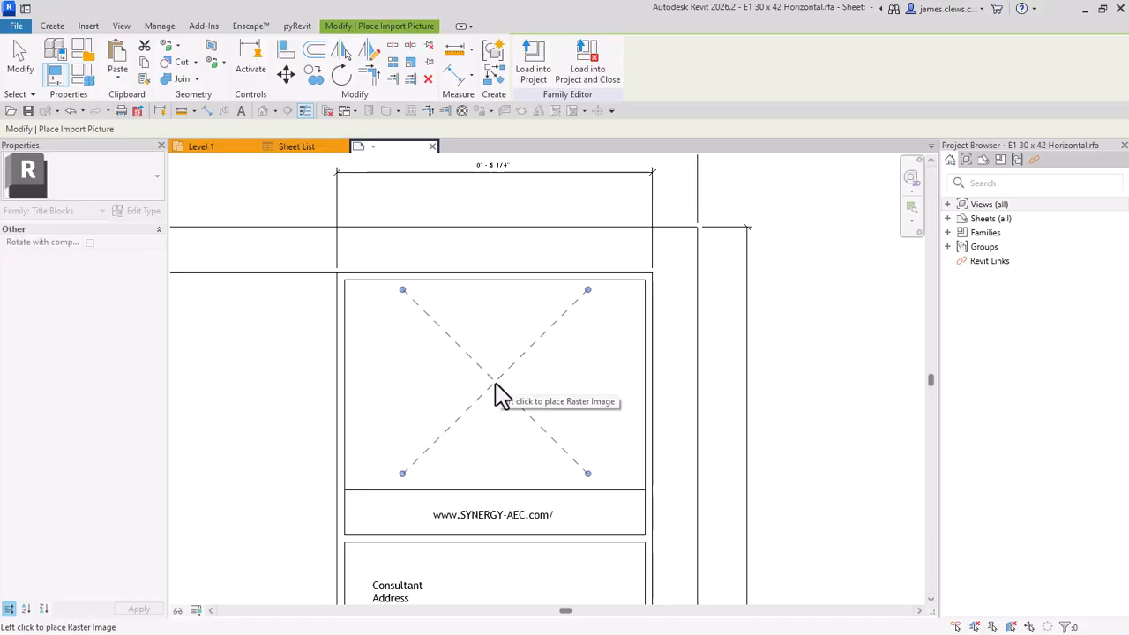
click(497, 381)
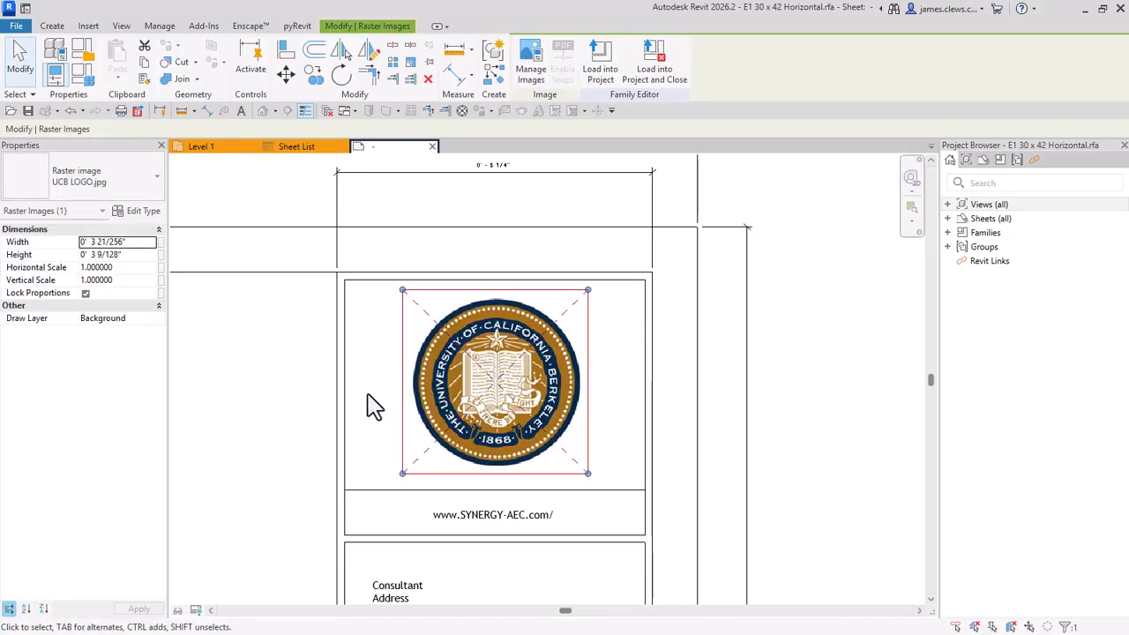
Delete the University of California, Berkeley seal from the logo box.
click(316, 407)
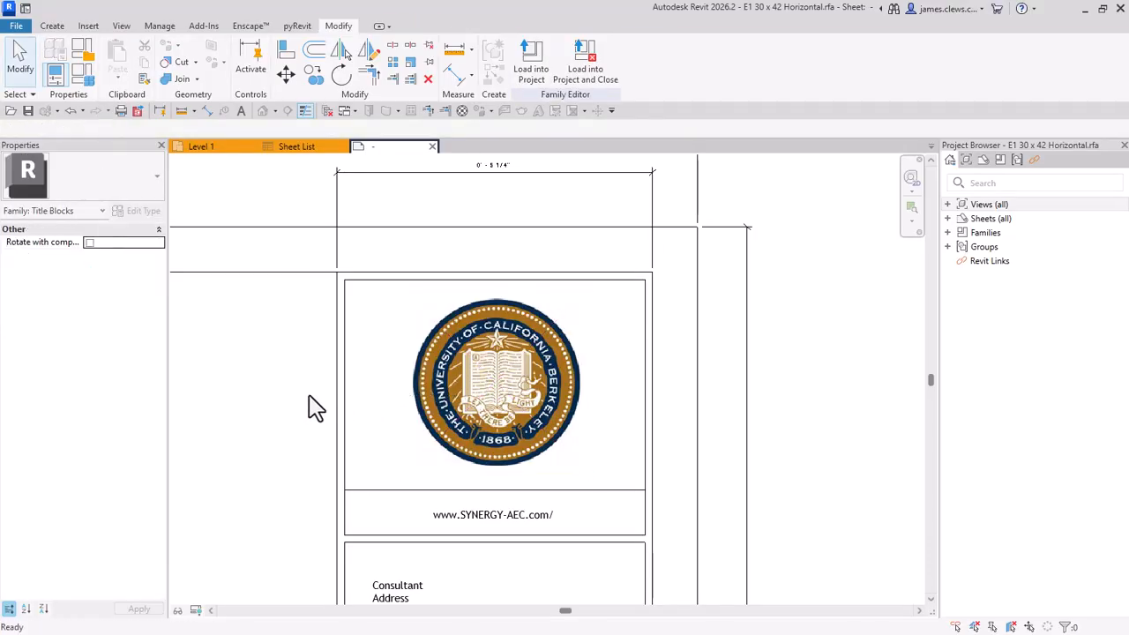
click(484, 323)
key(Delete)
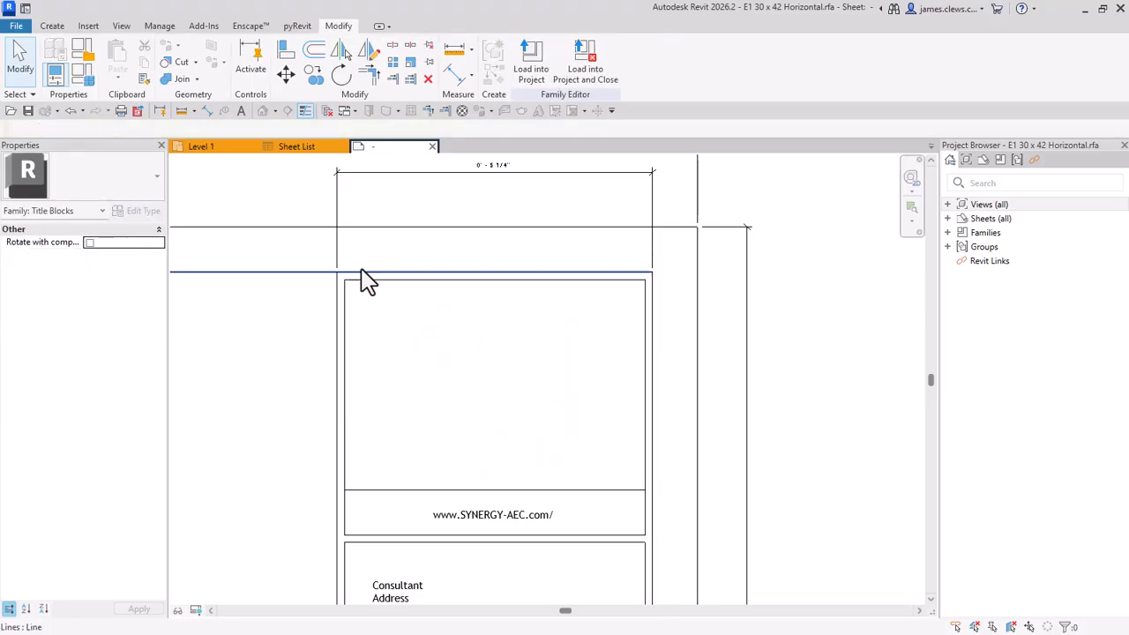
Import the synergy logo - final image and place it over the empty logo box.
click(90, 26)
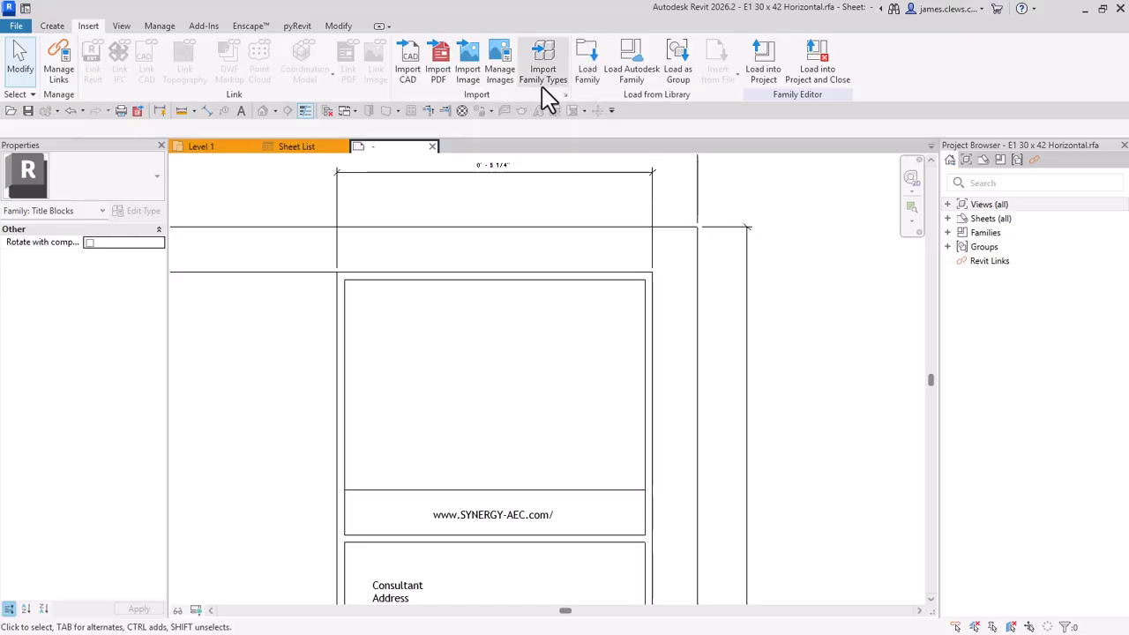
click(469, 71)
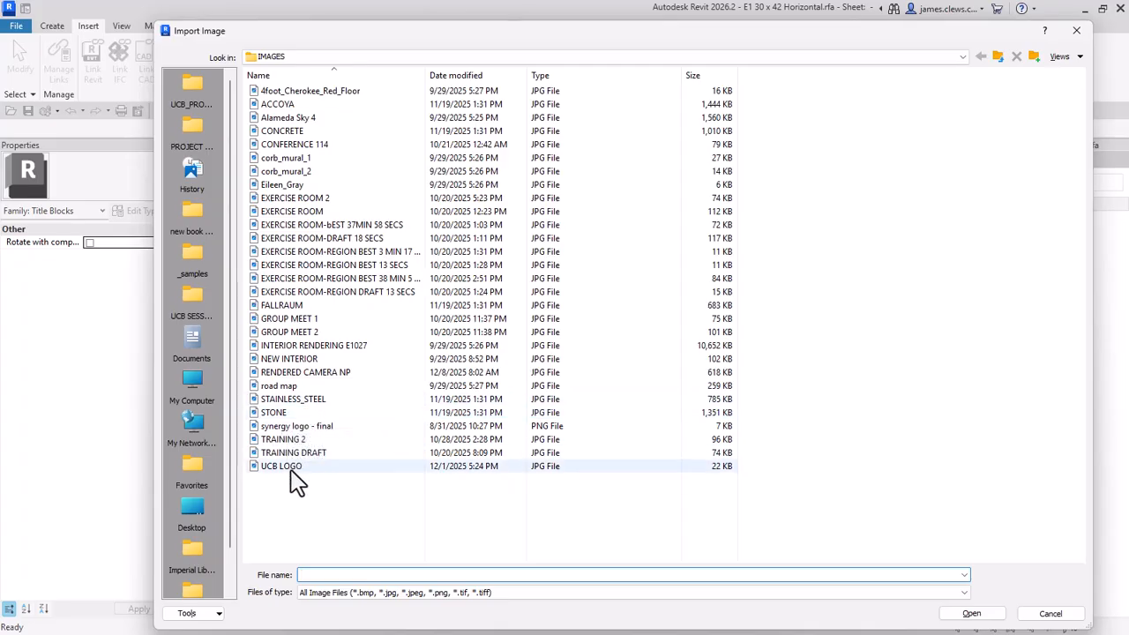
double_click(287, 427)
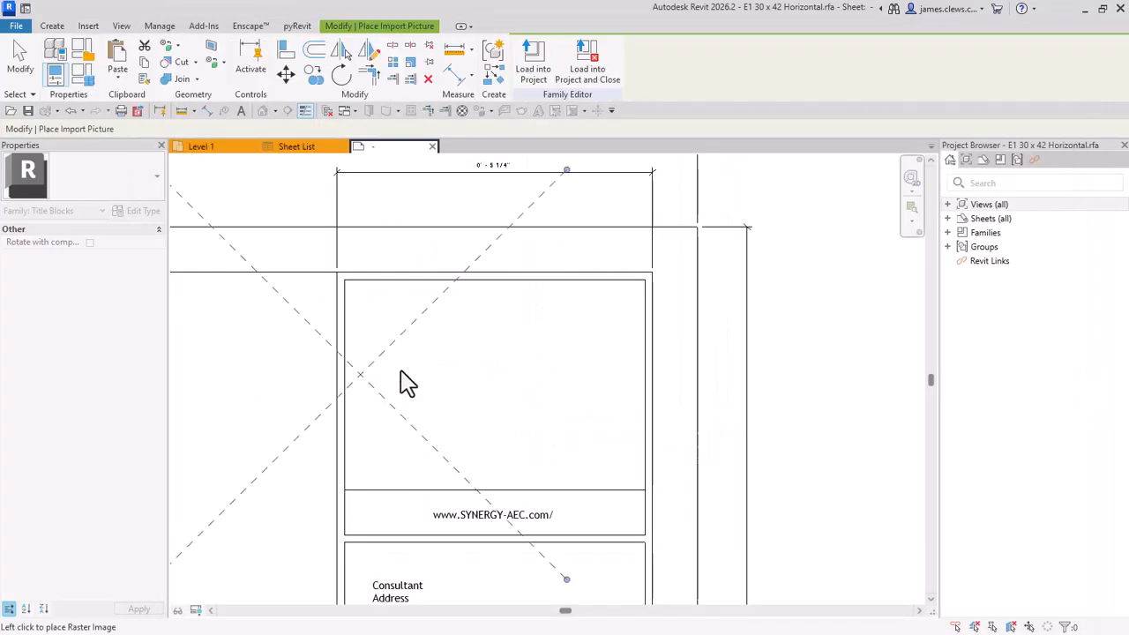
click(487, 375)
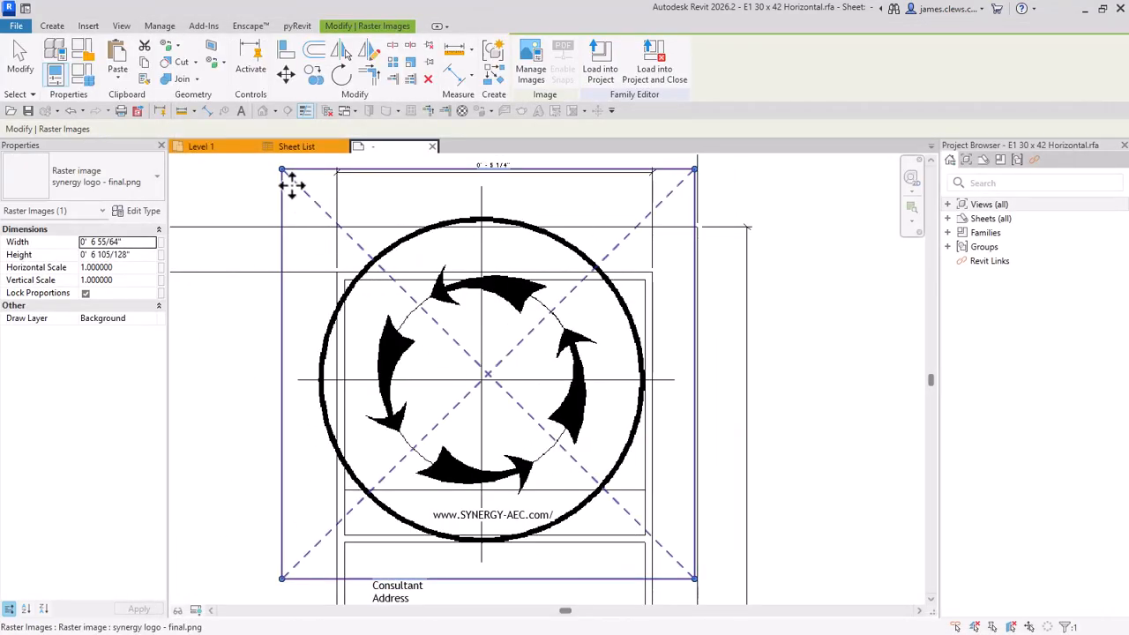
Scale the Synergy logo down to about 3 inches wide and centre it inside the logo box above the web address.
drag(281, 170, 425, 312)
drag(697, 319, 609, 395)
drag(518, 447, 494, 345)
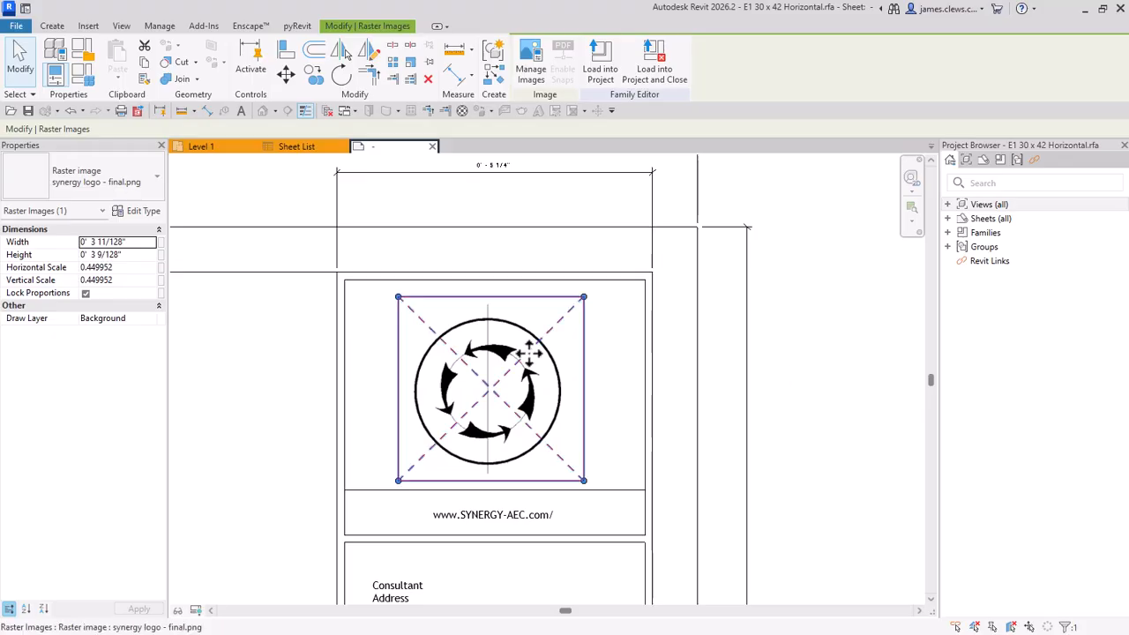
scroll(459, 341, up, 1)
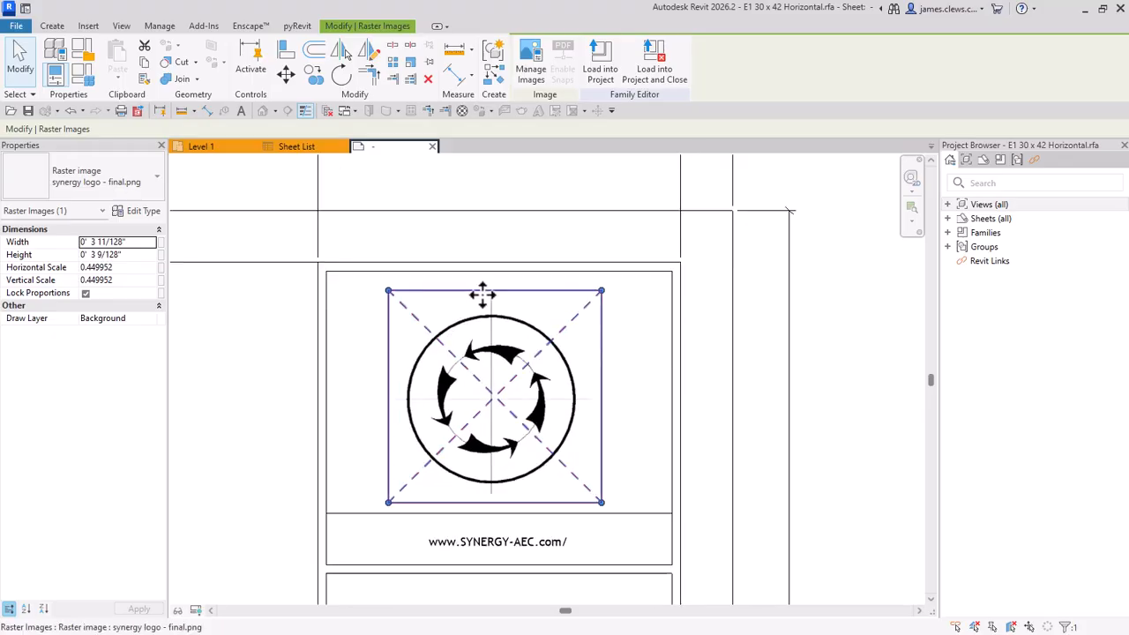
scroll(821, 351, down, 1)
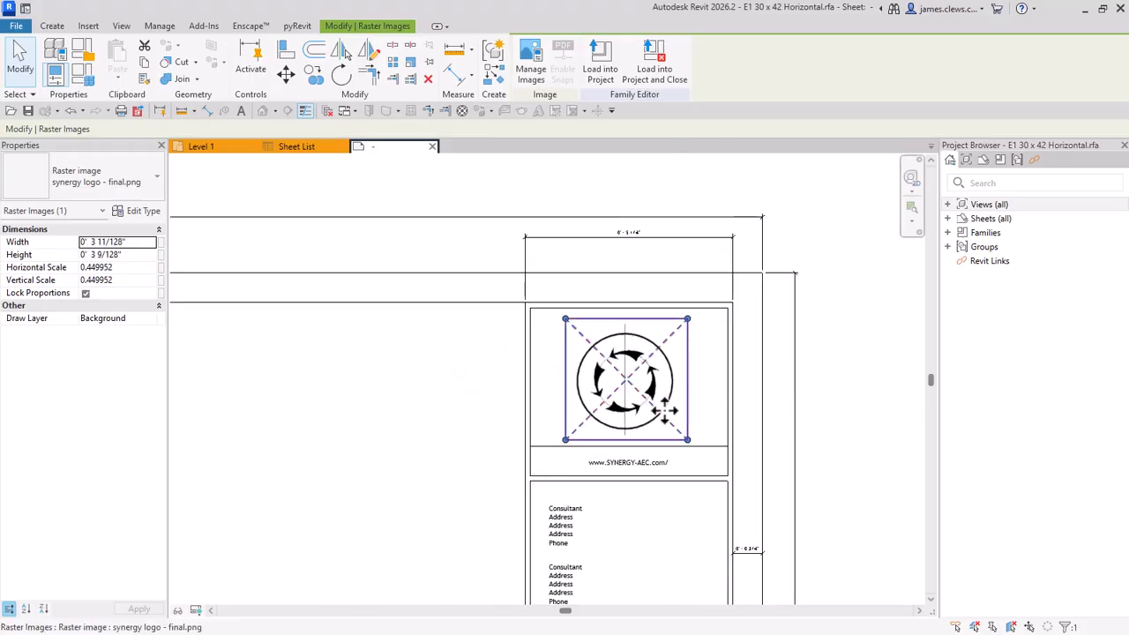
Save the title block family as E1 30 x 42 Horizontal.rfa and load it into the project, overwriting the existing version and its parameter values.
click(385, 412)
scroll(446, 410, down, 3)
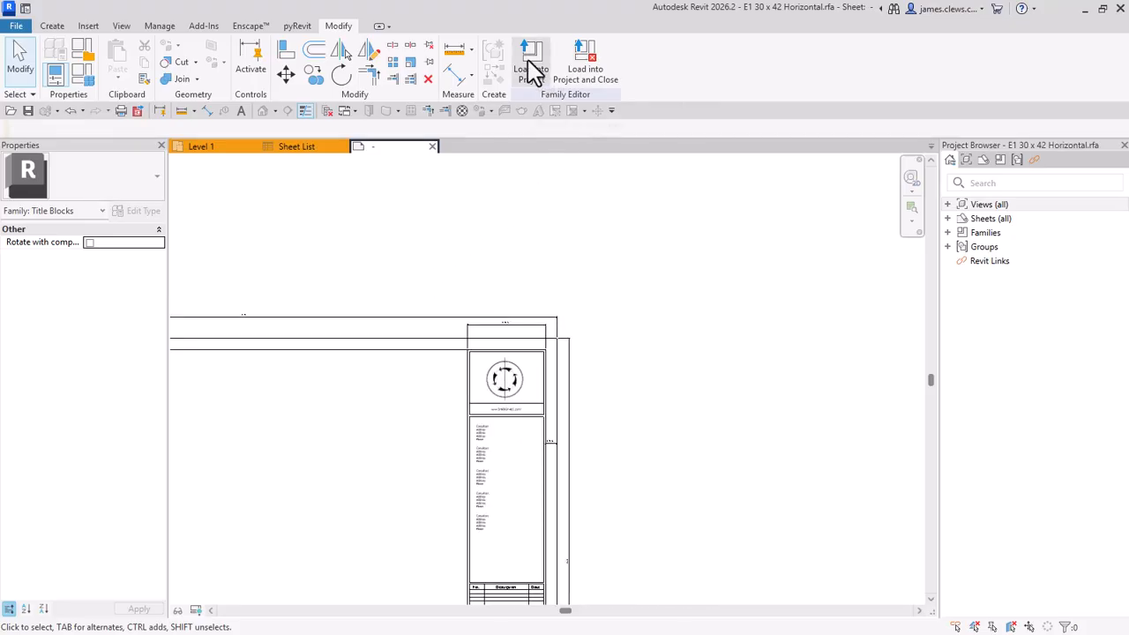
click(597, 70)
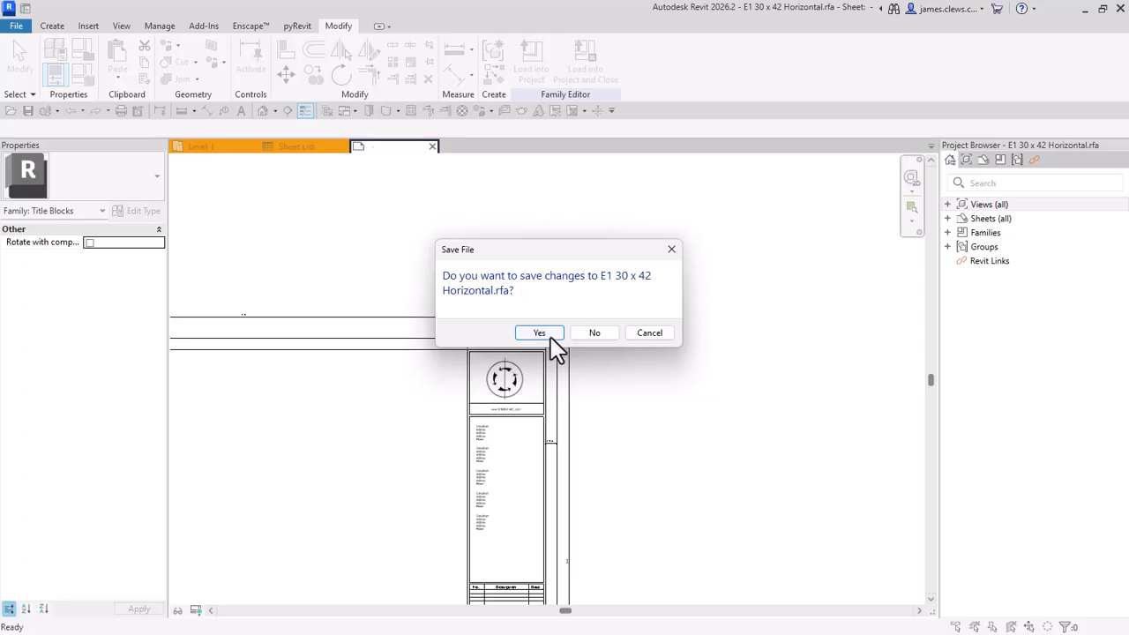
click(540, 334)
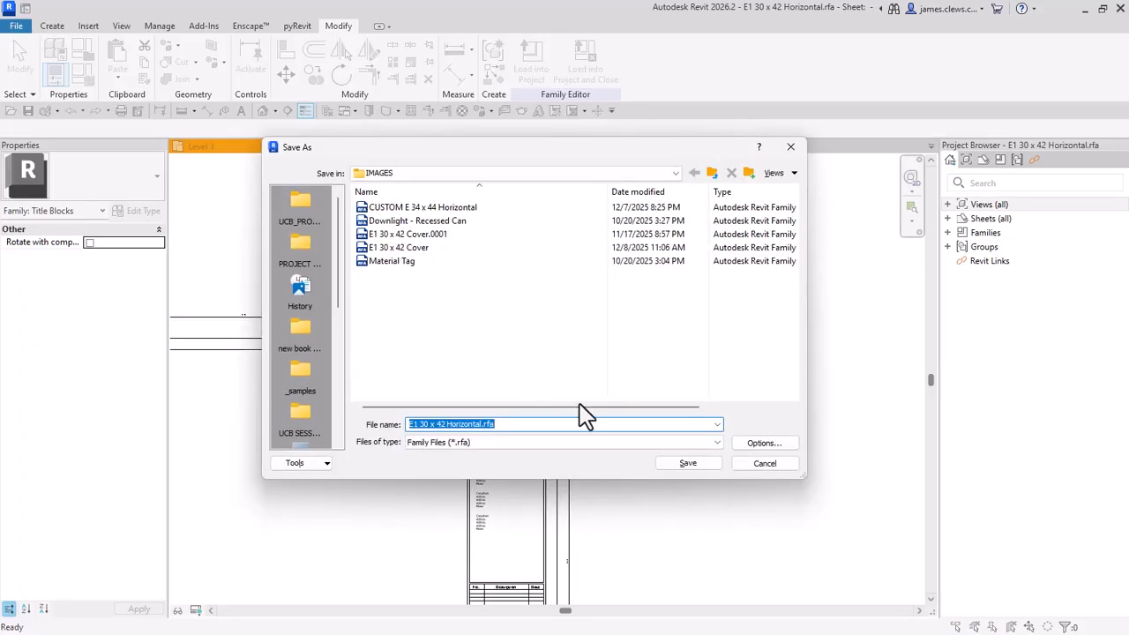
click(688, 463)
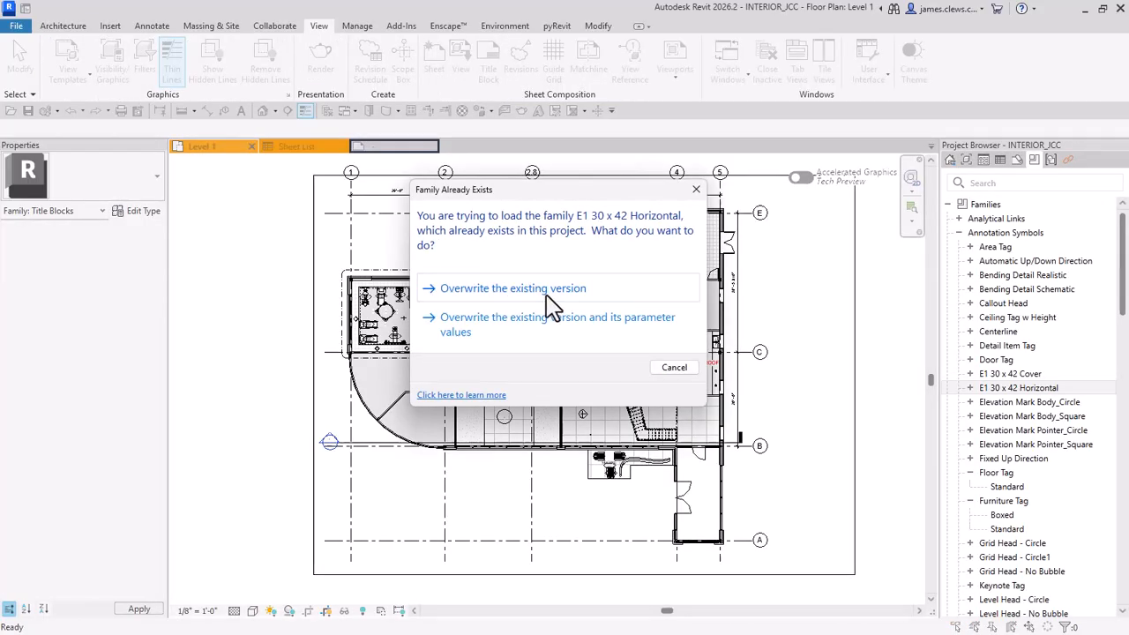
click(494, 325)
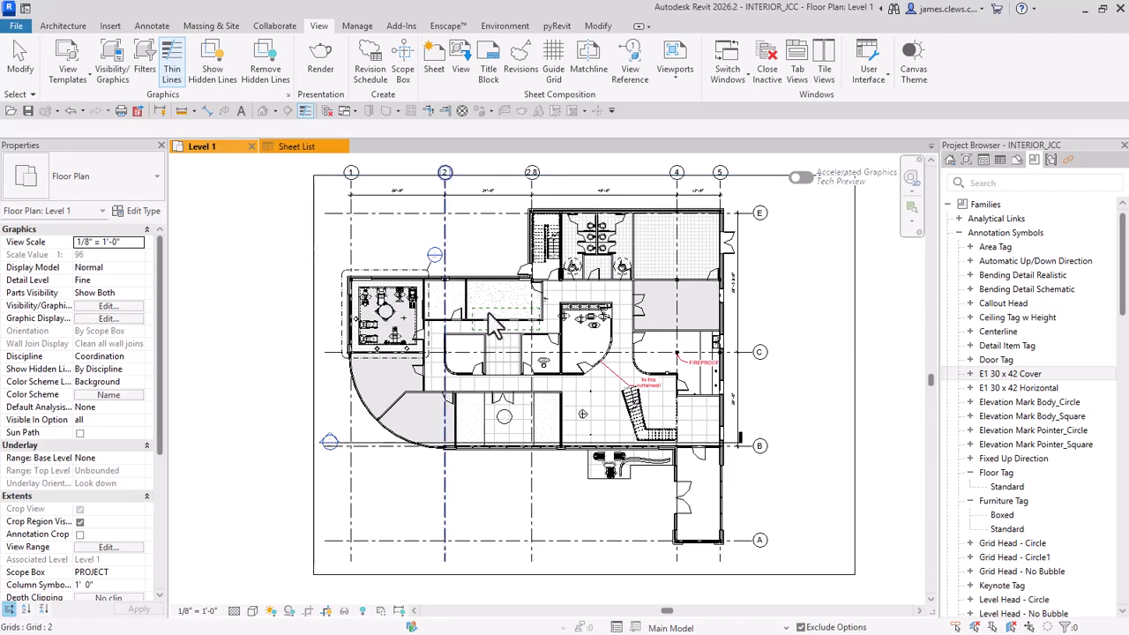
Create a sheet from the ID-001 - COVER placeholder using the E1 30 x 42 Cover title block.
scroll(500, 319, down, 2)
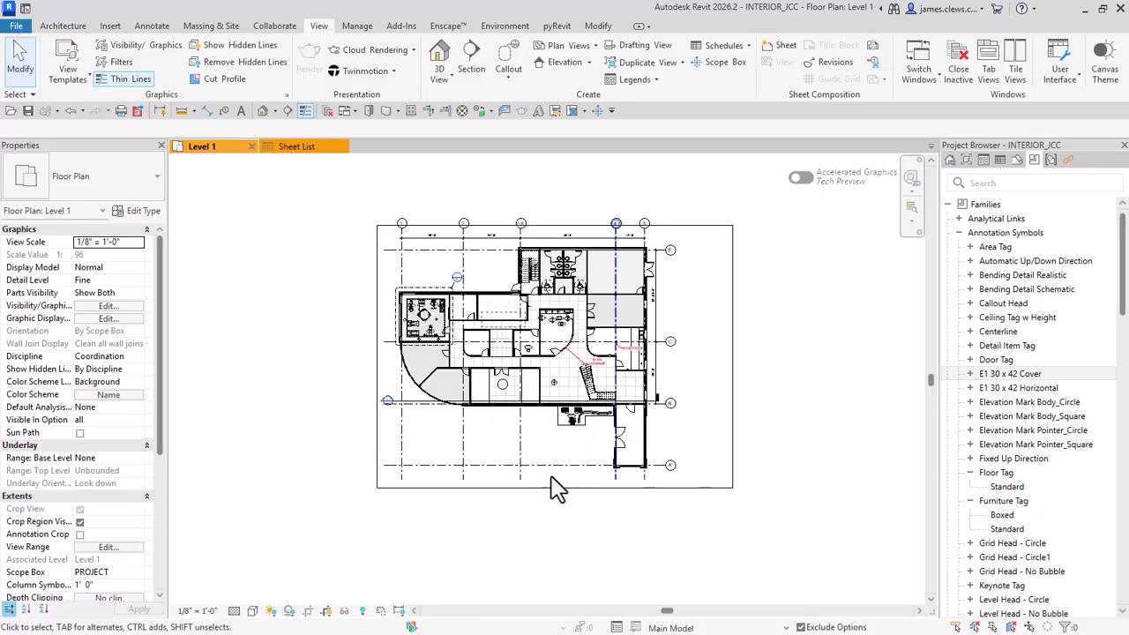
scroll(339, 323, up, 1)
middle_drag(317, 327, 275, 324)
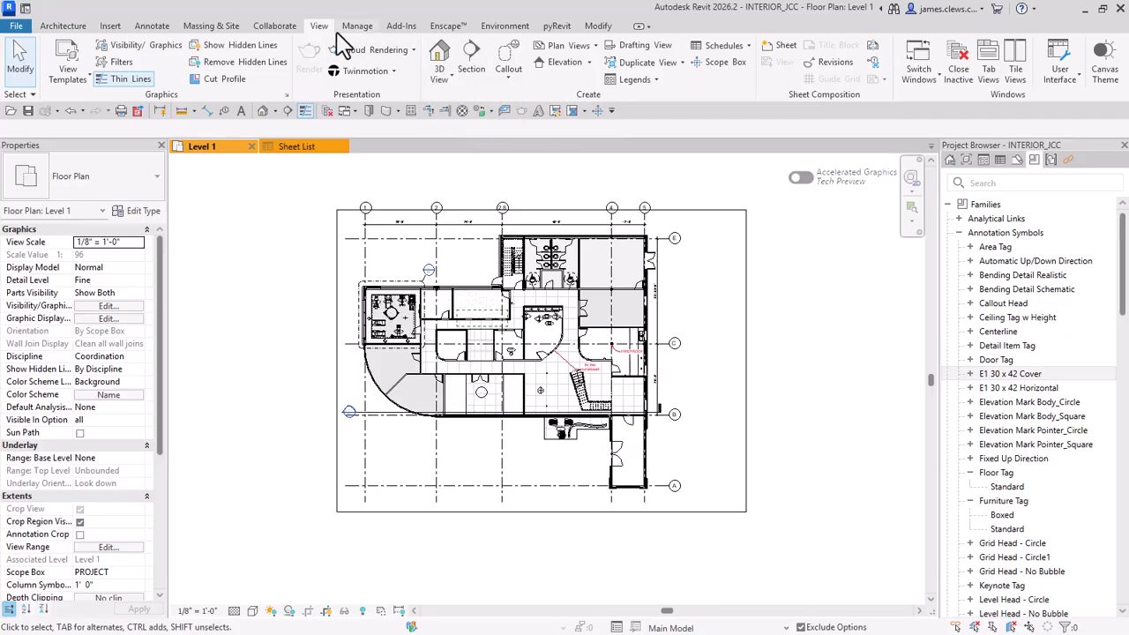
click(778, 51)
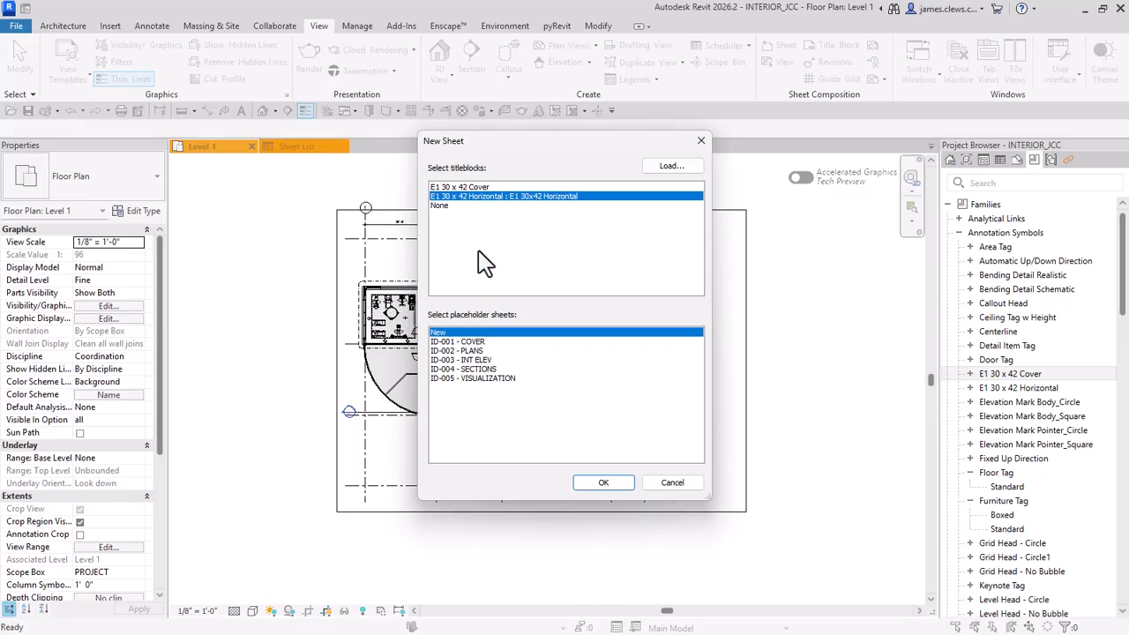
click(472, 187)
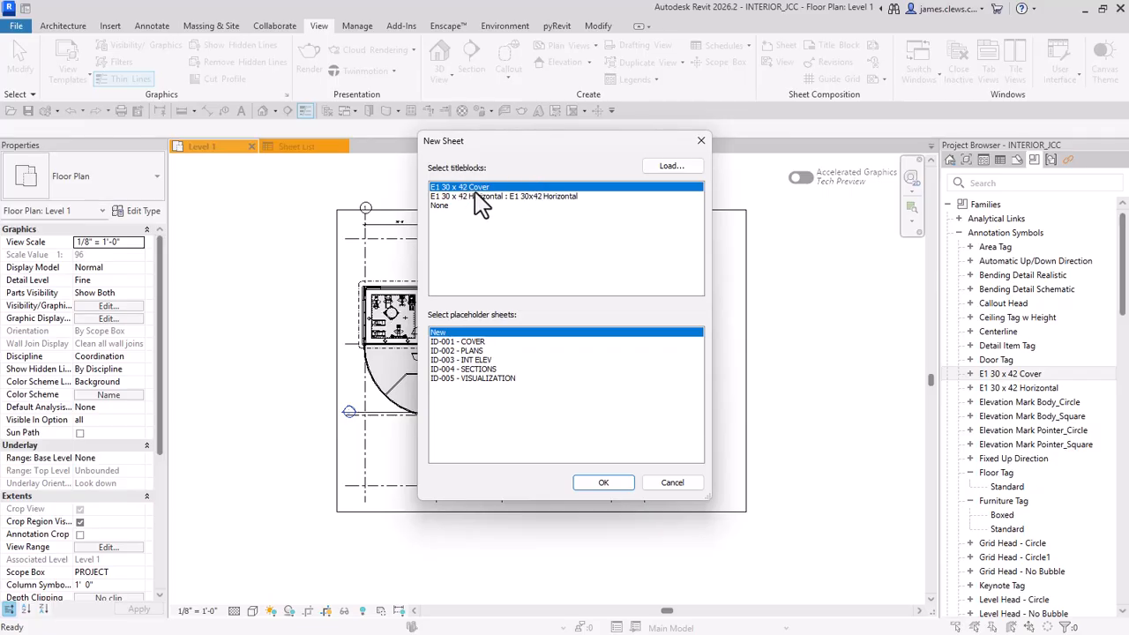
click(459, 344)
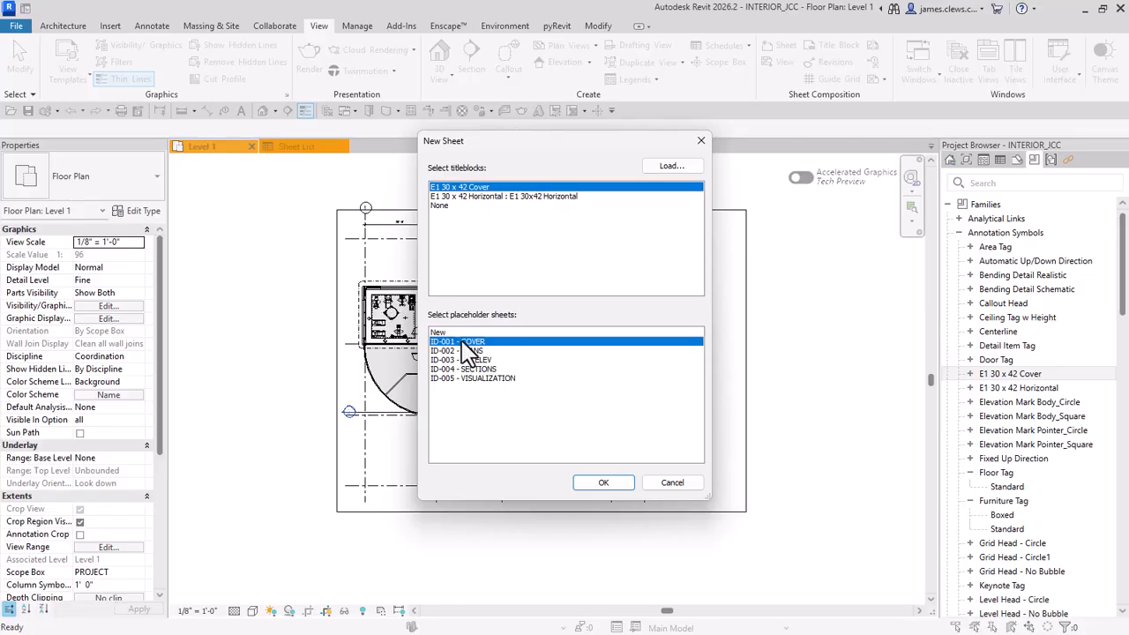
click(603, 483)
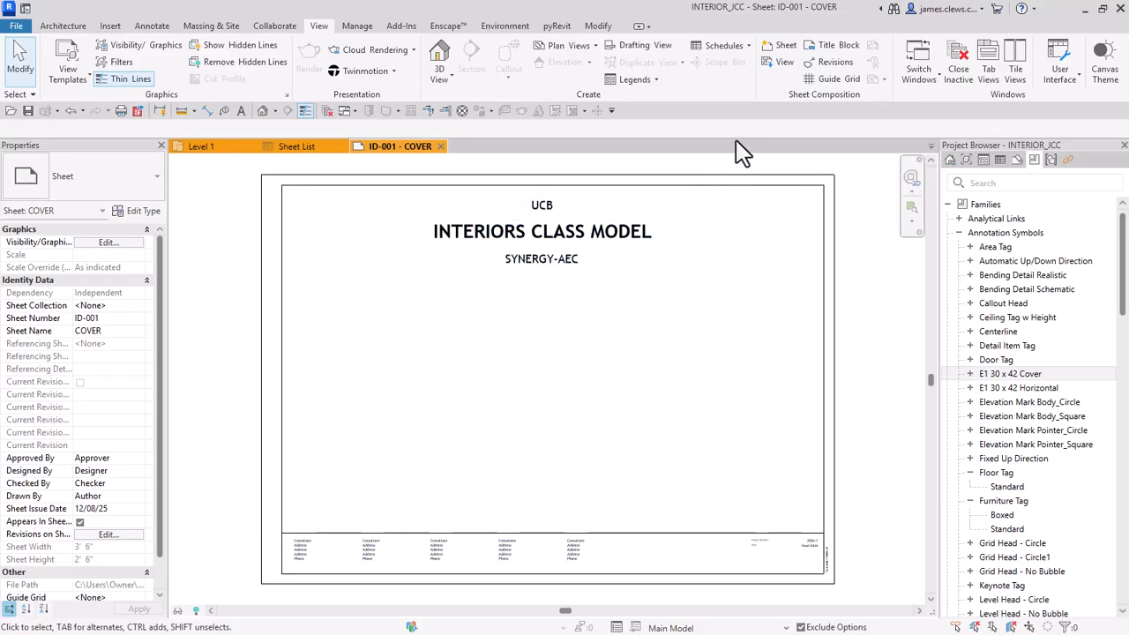
Create sheets from placeholders ID-002 PLANS, ID-003 INT ELEV, ID-004 SECTIONS and ID-005 VISUALIZATION using the E1 30 x 42 Horizontal title block.
click(782, 48)
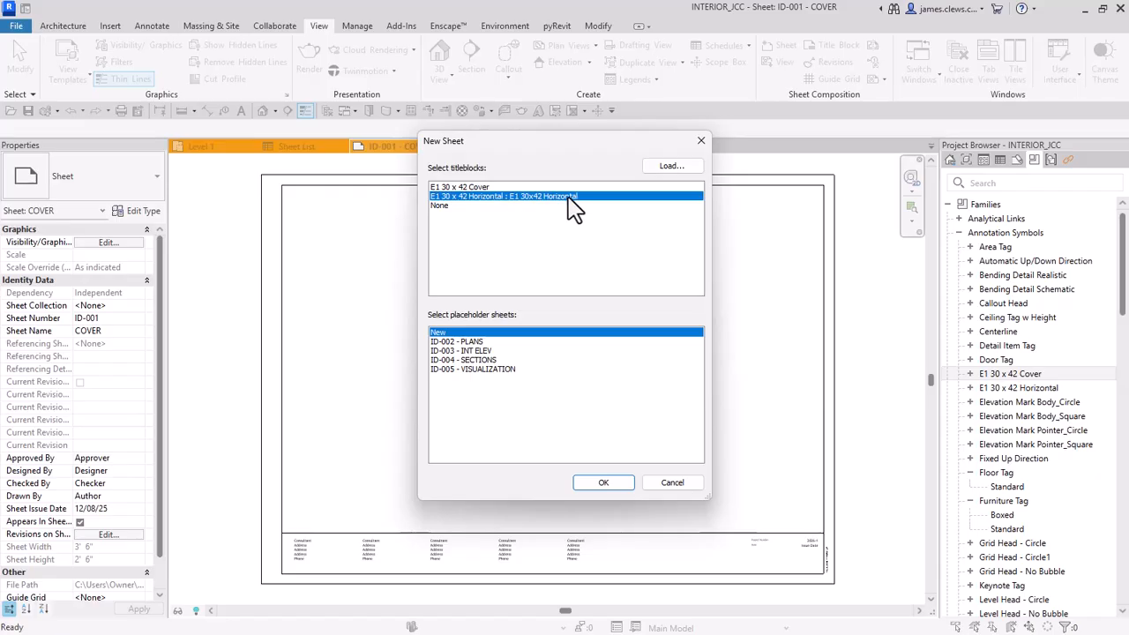
click(476, 342)
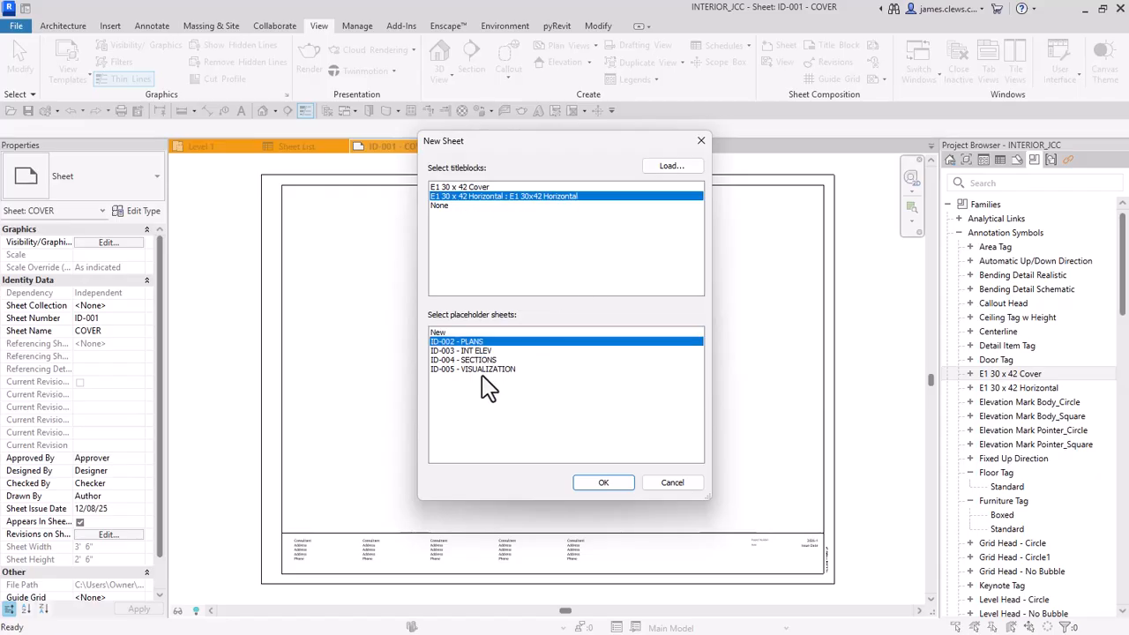
ctrl+click(481, 369)
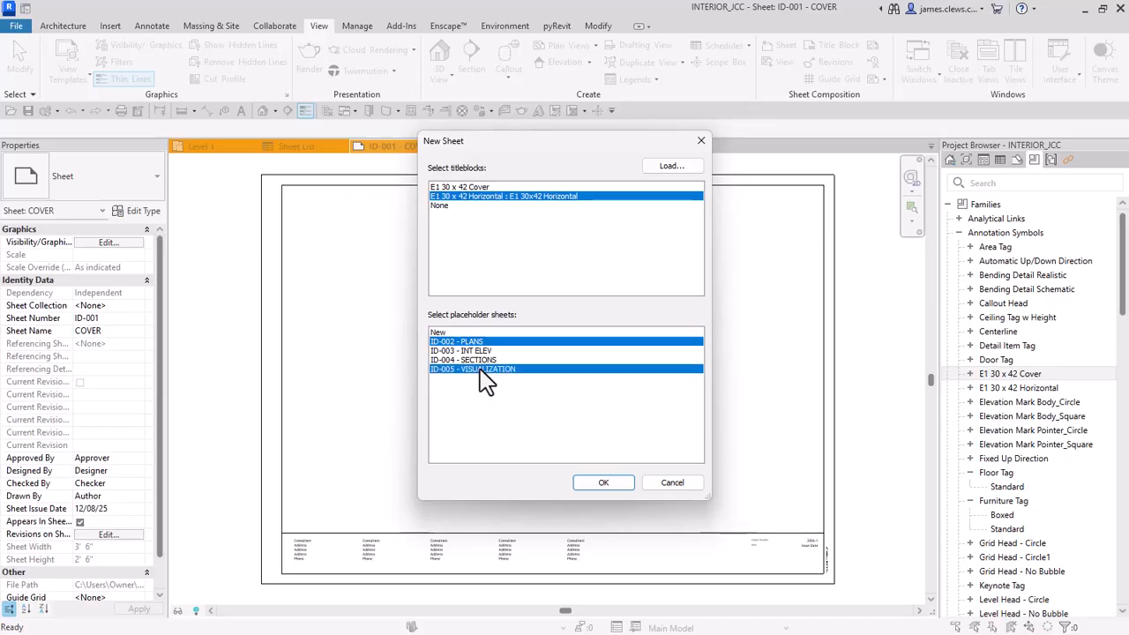
ctrl+click(479, 350)
ctrl+click(480, 360)
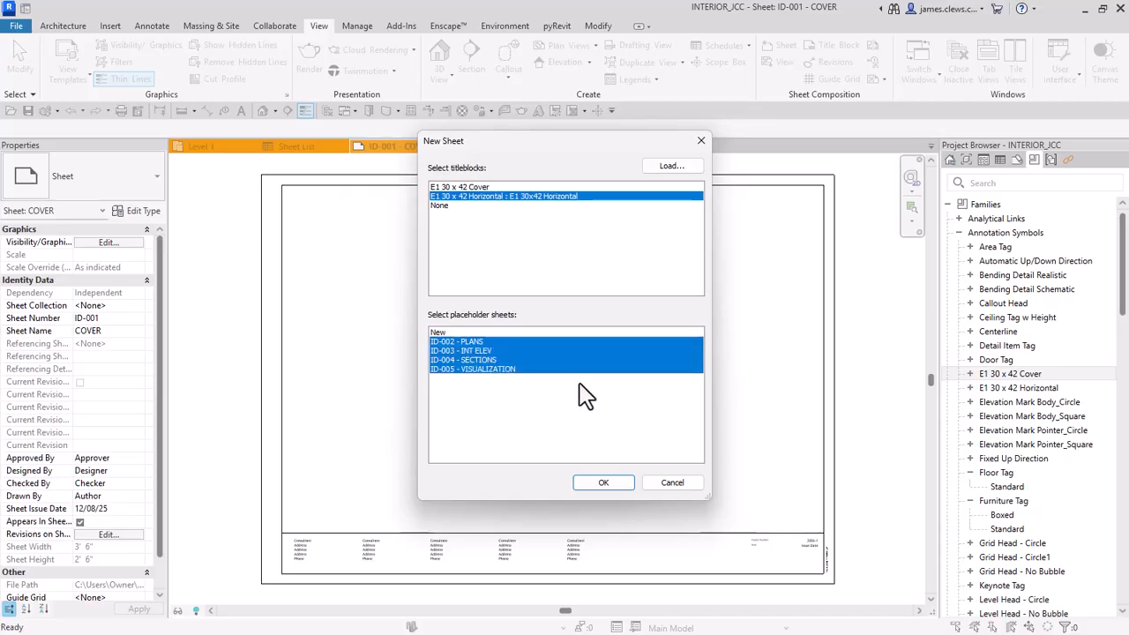
click(605, 485)
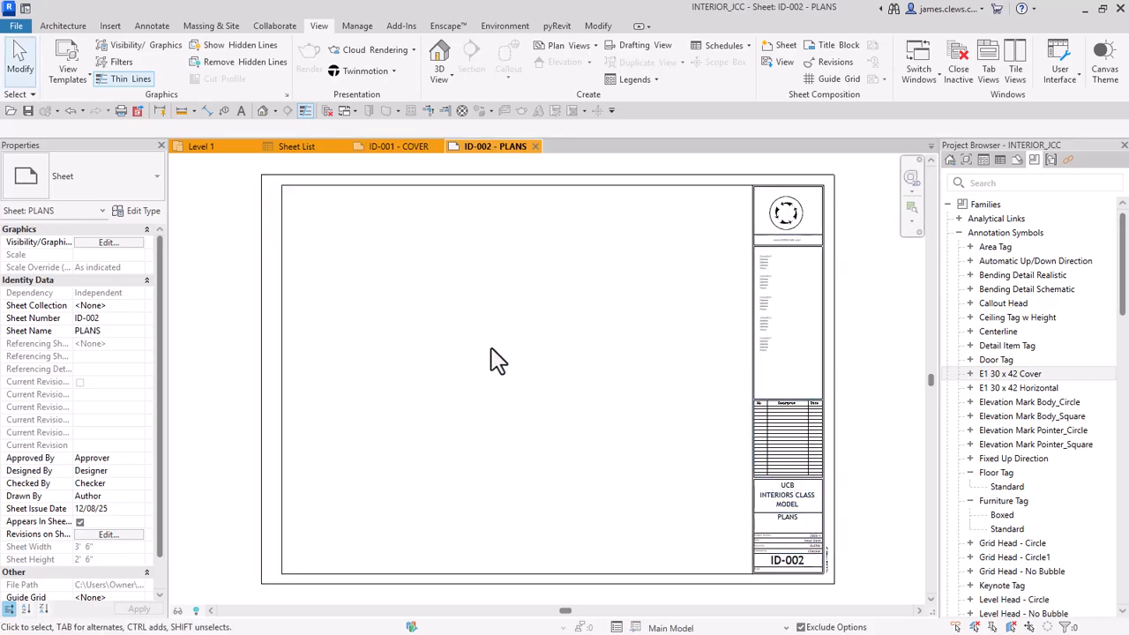
scroll(499, 360, down, 1)
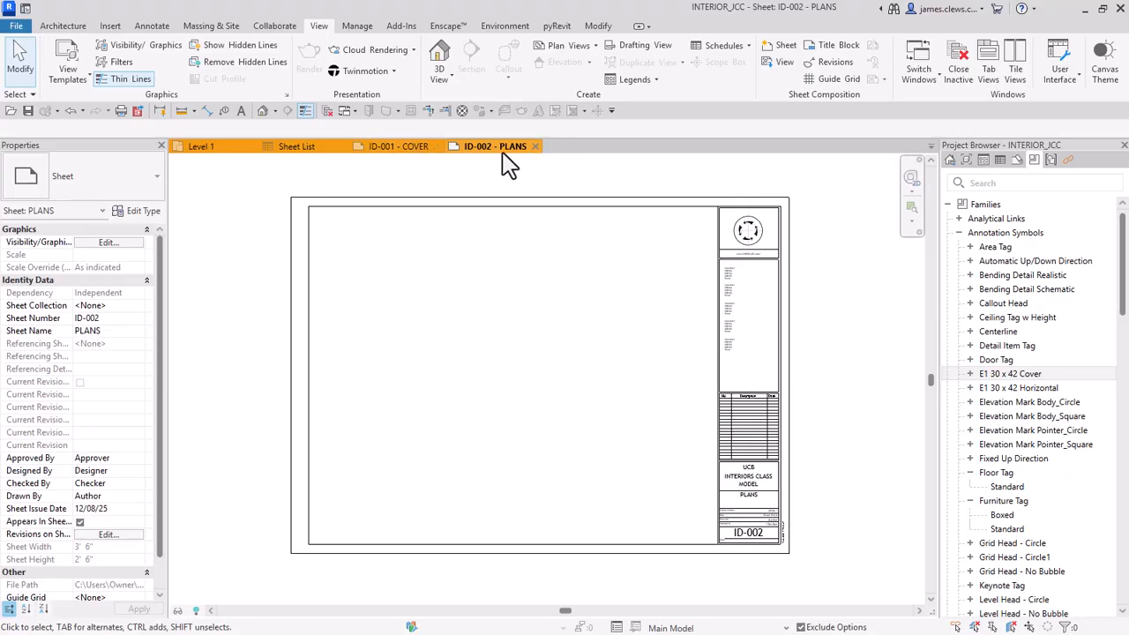
Close the ID-002 - PLANS and ID-001 - COVER sheets, and reopen ID-001 - COVER from the project's sheet listing.
click(535, 146)
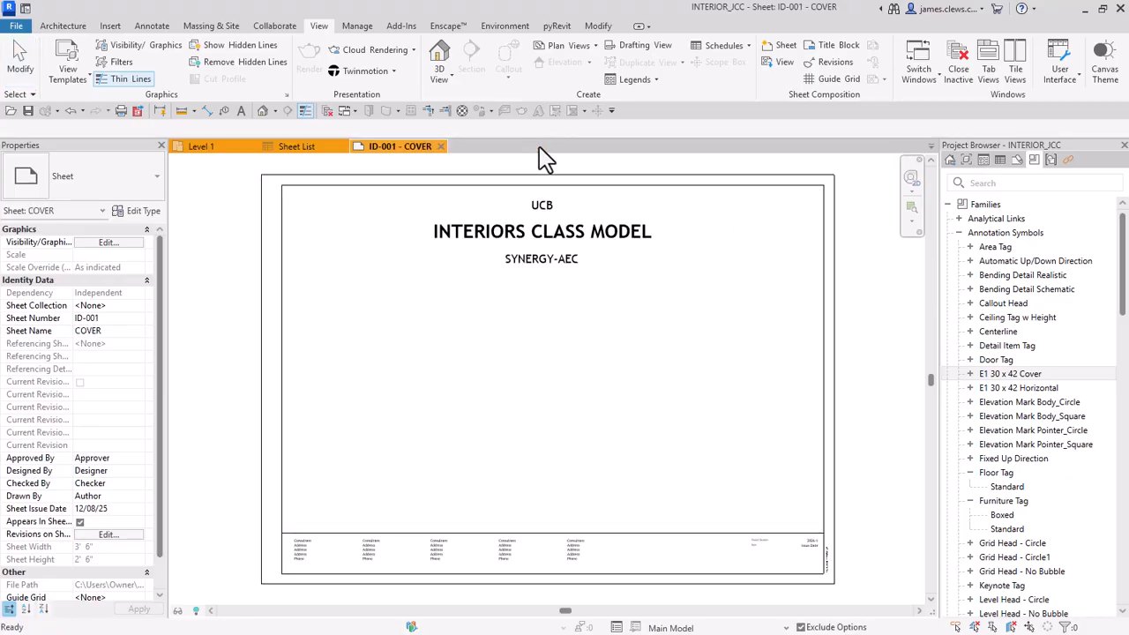
click(440, 146)
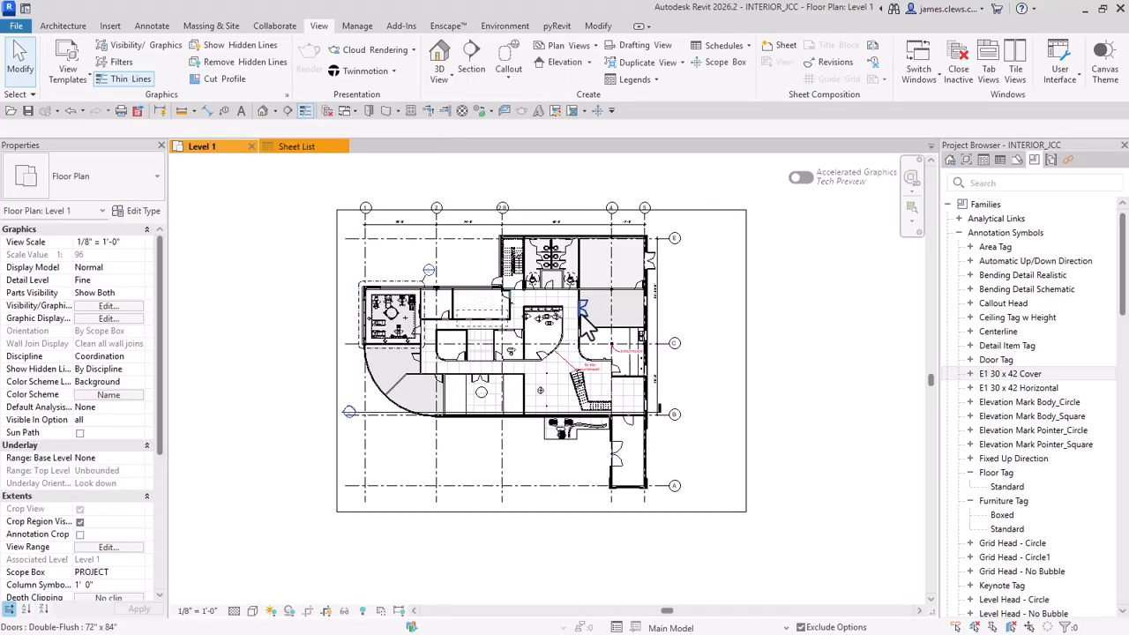
scroll(580, 313, up, 1)
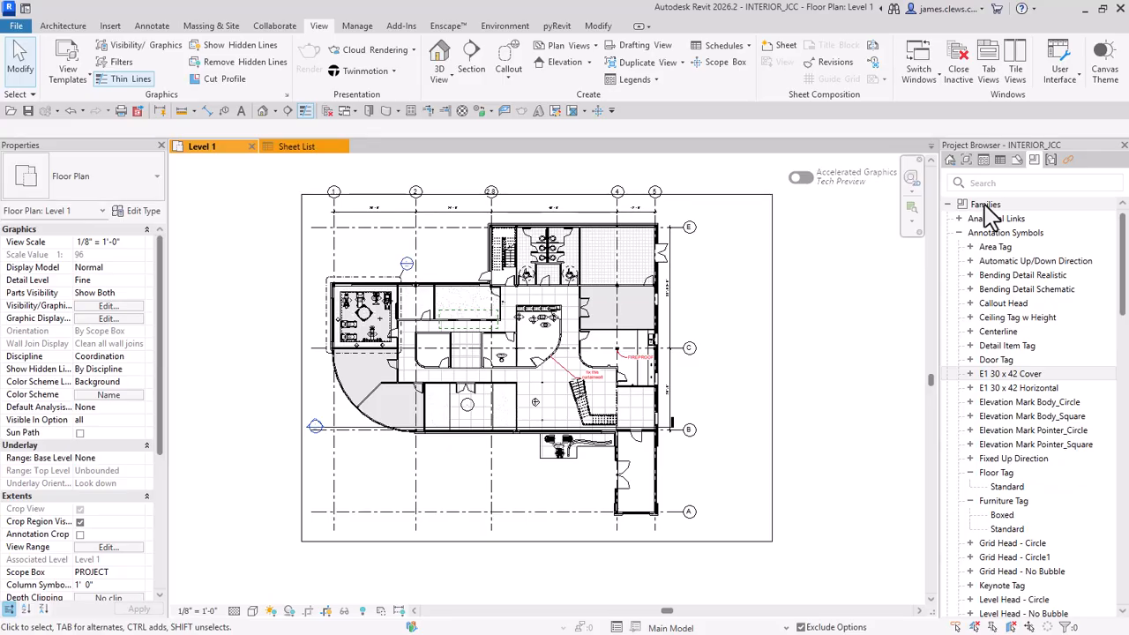
click(1018, 162)
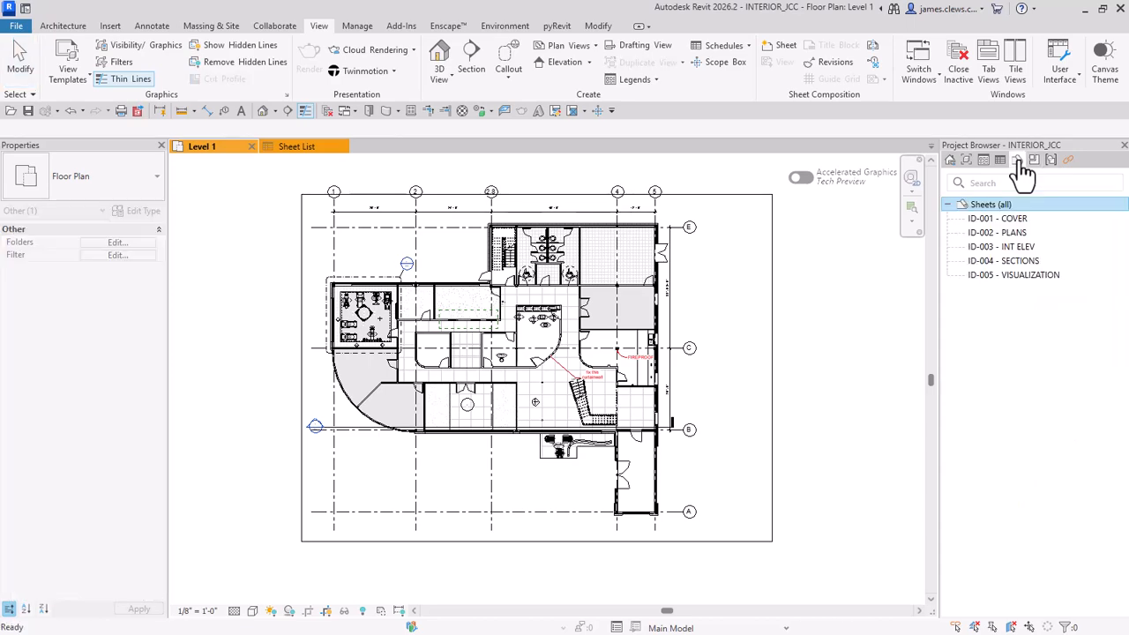
double_click(1004, 221)
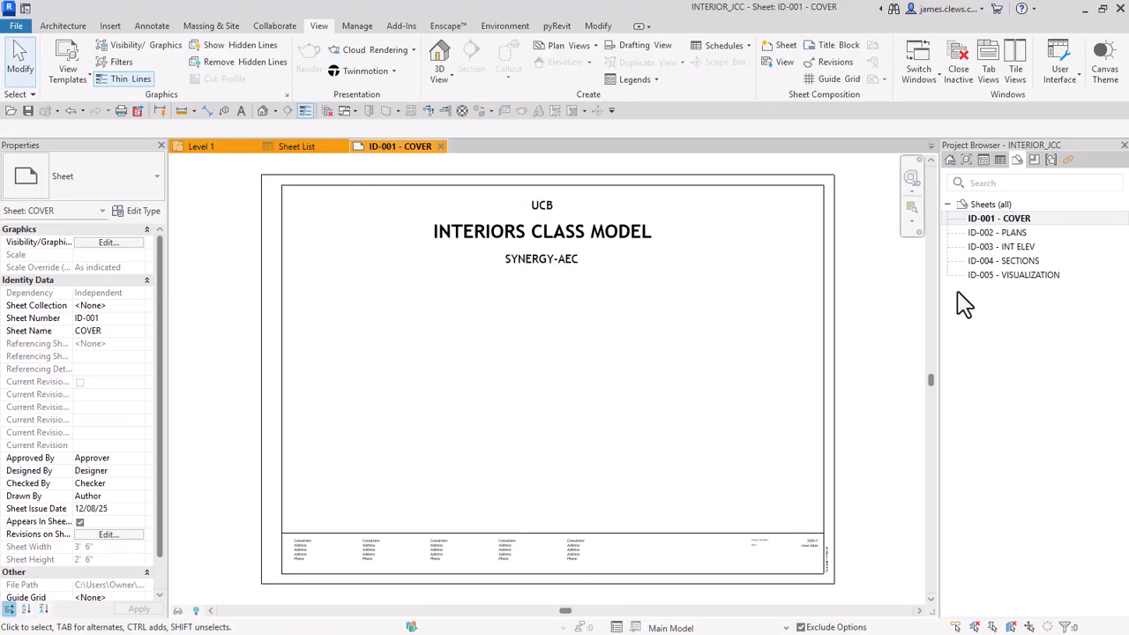
Try placing the RENDERED CAMERA NP_1 rendering on the ID-001 - COVER sheet, and undo the placement.
click(967, 162)
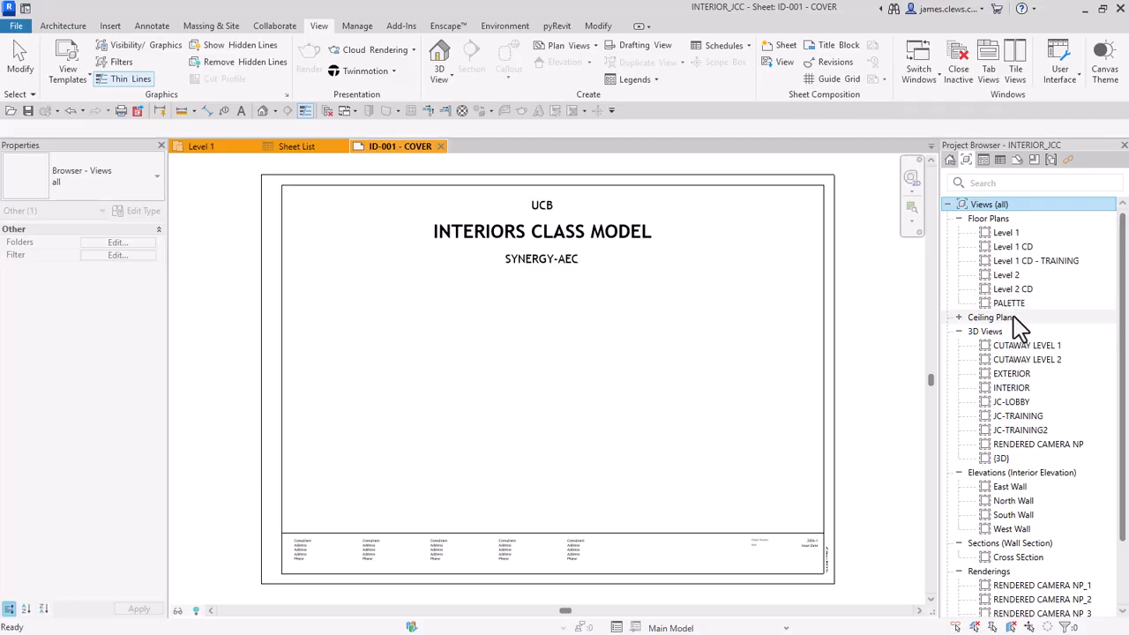
scroll(1019, 331, down, 1)
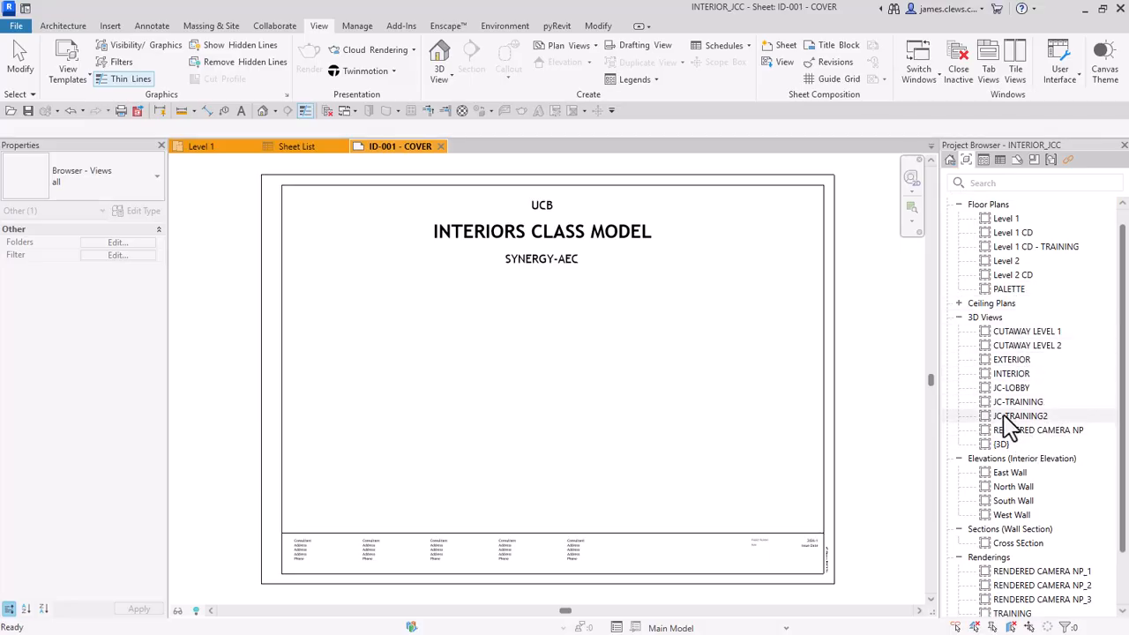
scroll(1010, 426, down, 3)
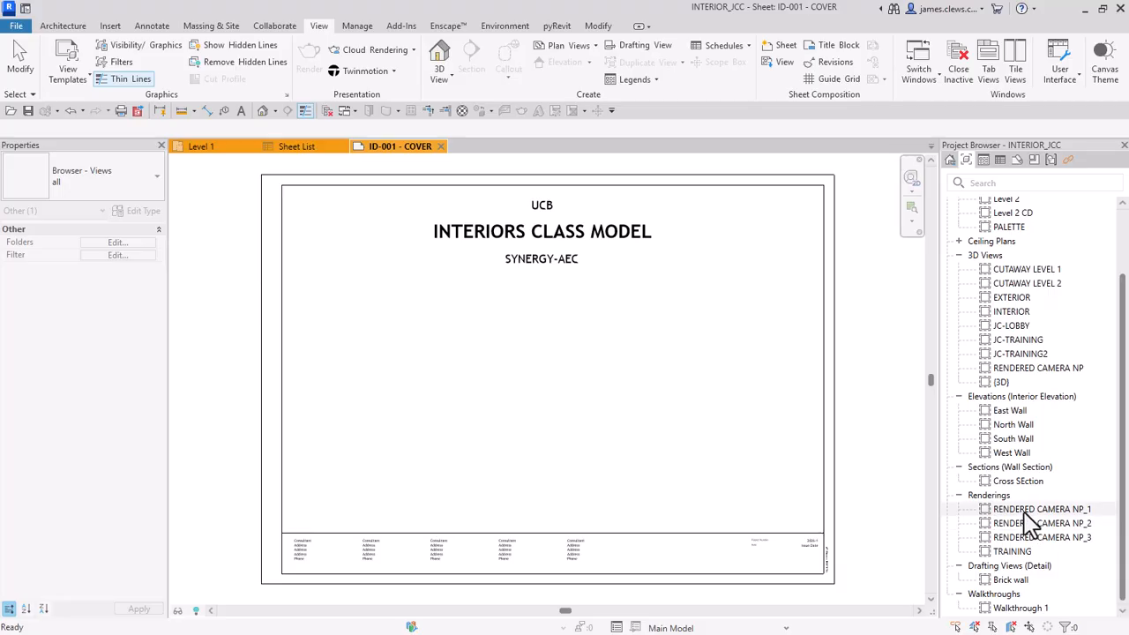
drag(1026, 512, 499, 377)
click(499, 377)
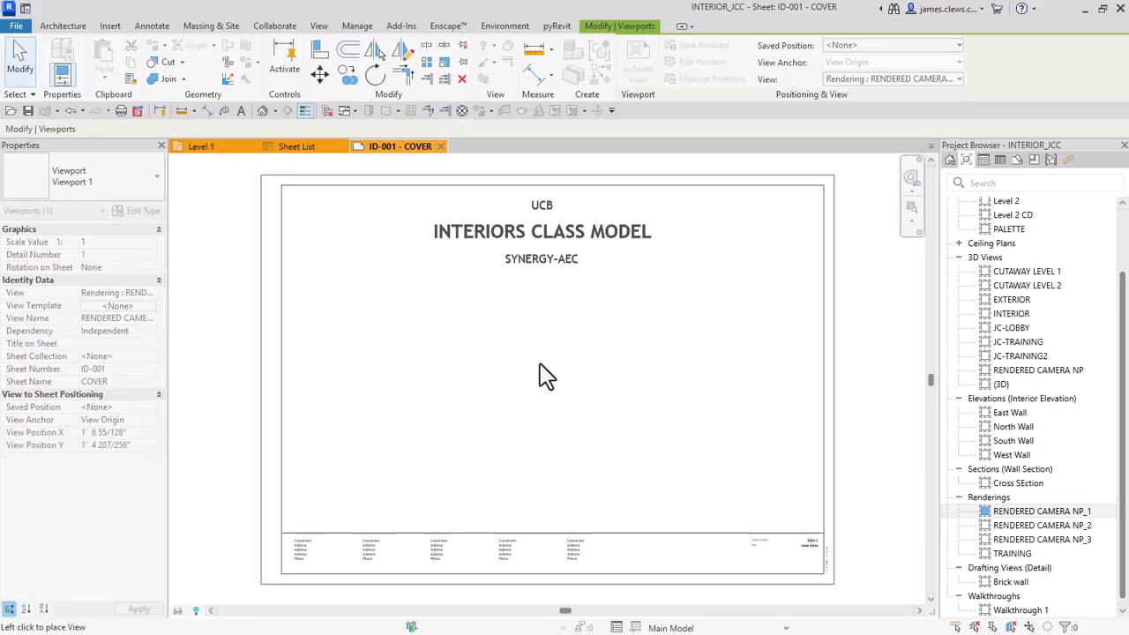
click(591, 387)
scroll(615, 431, down, 3)
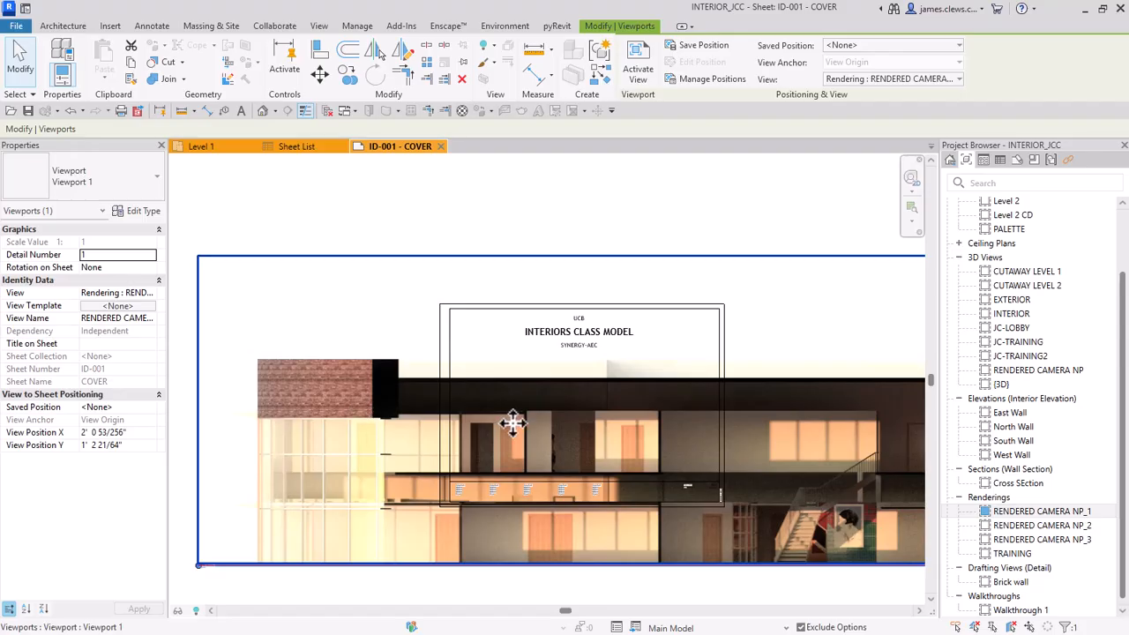
key(ctrl+z)
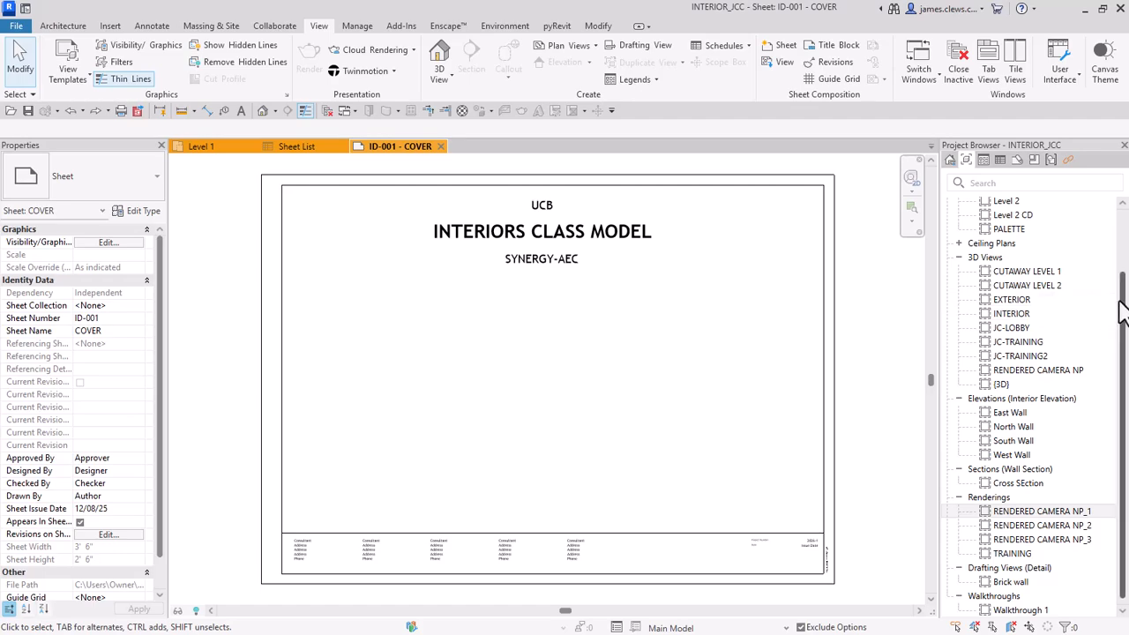
Place the TRAINING rendering on the ID-001 - COVER sheet, centred beneath the SYNERGY-AEC title text.
drag(1121, 301, 1118, 201)
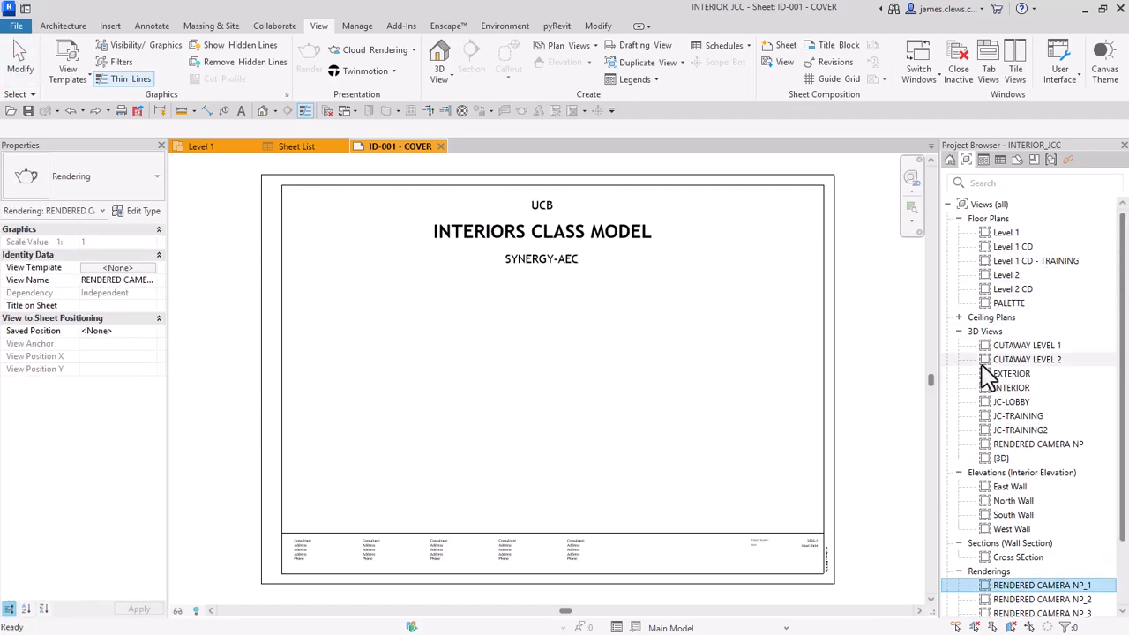
scroll(986, 375, down, 2)
scroll(986, 375, down, 1)
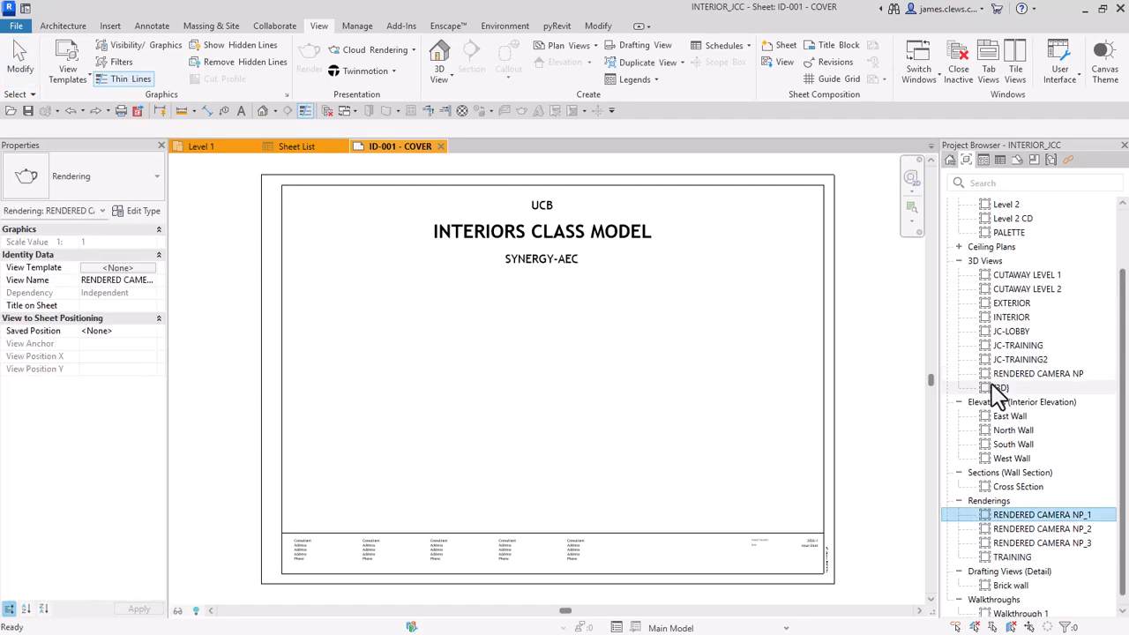
click(1006, 559)
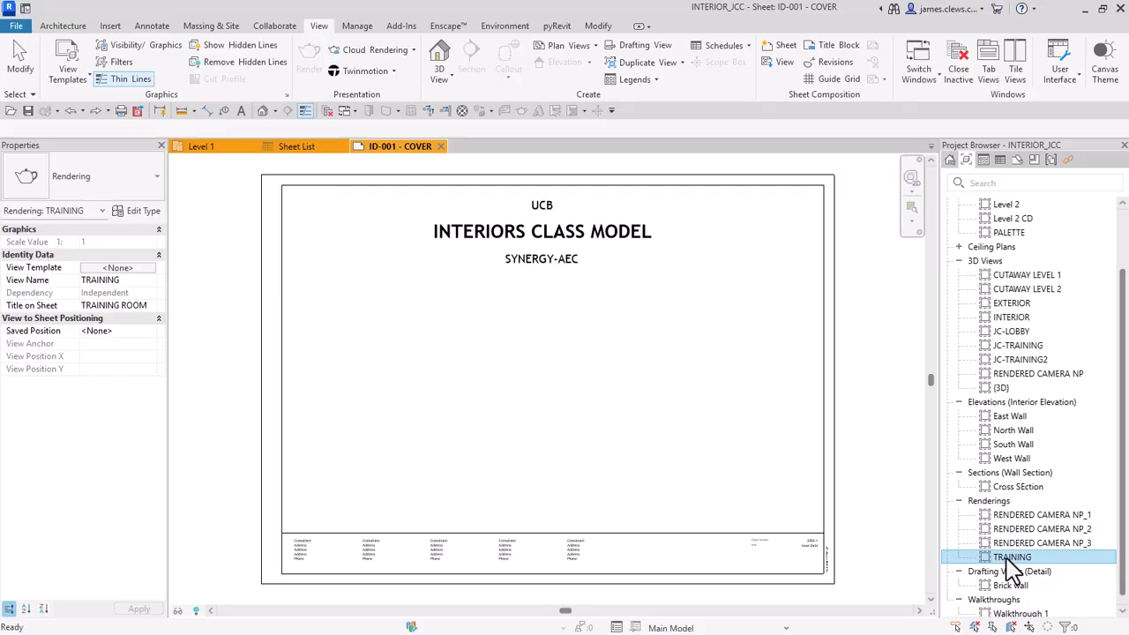
drag(1006, 558, 580, 454)
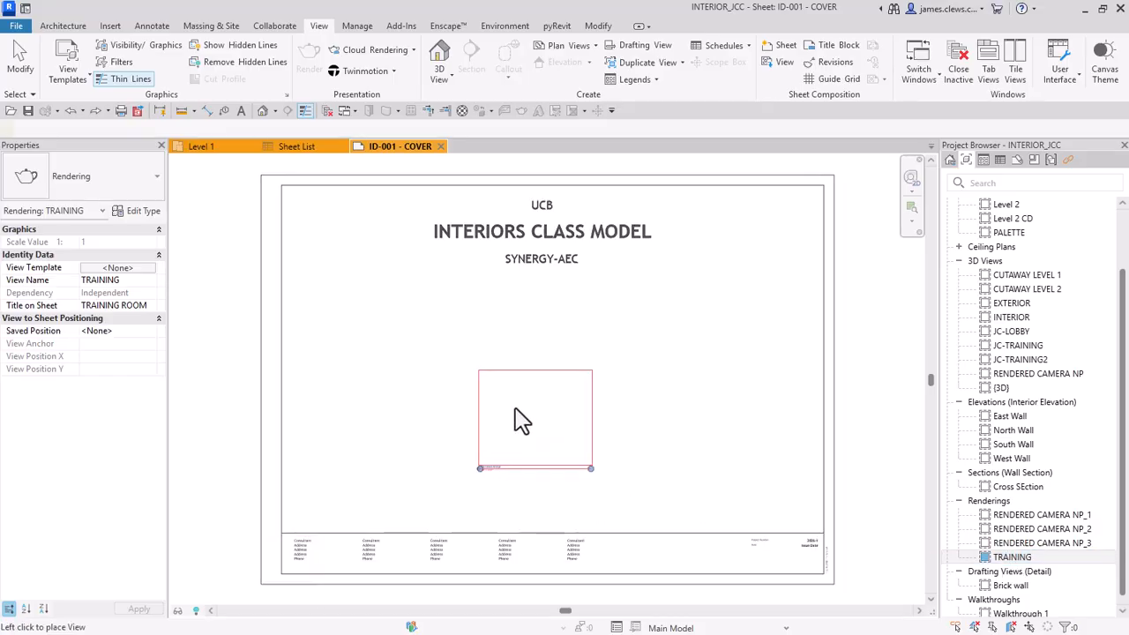
click(419, 353)
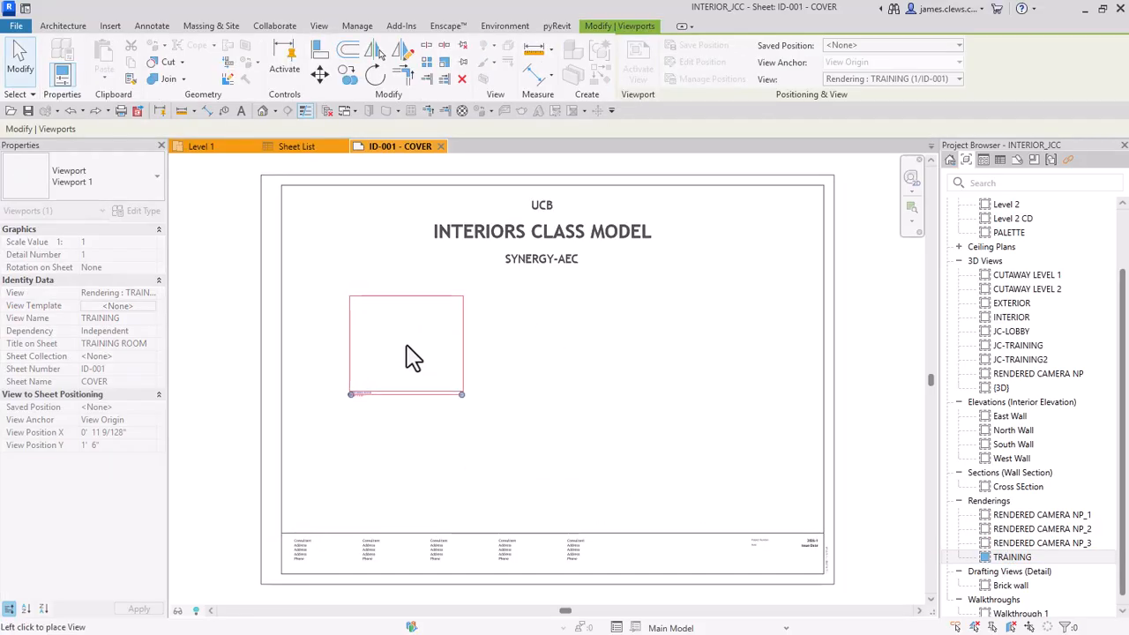
scroll(412, 346, up, 1)
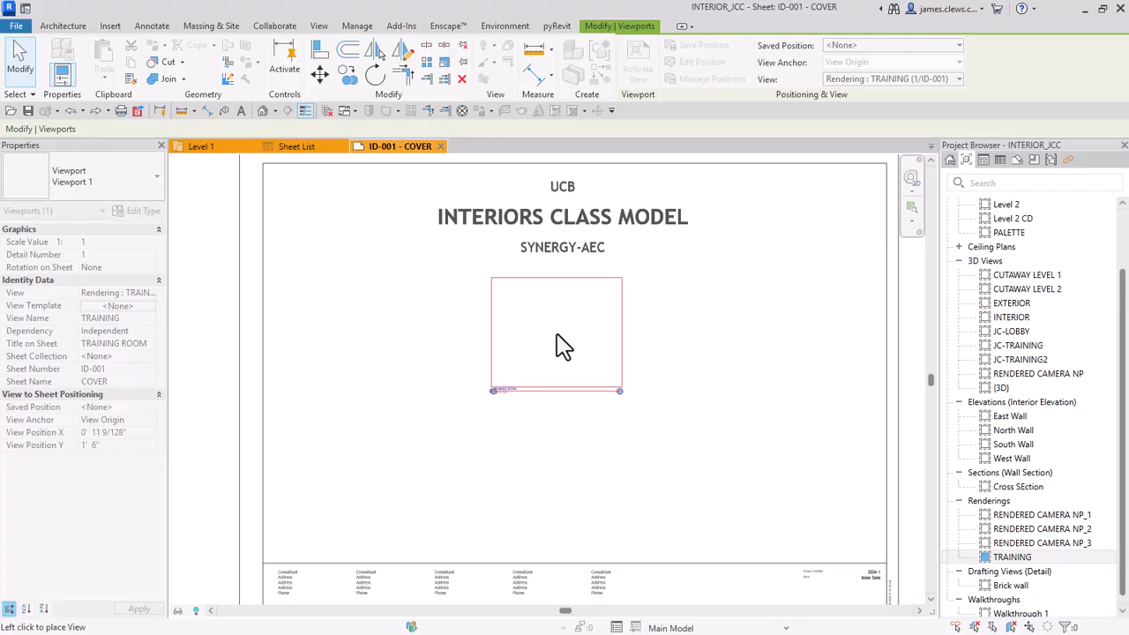
click(556, 334)
scroll(555, 432, up, 4)
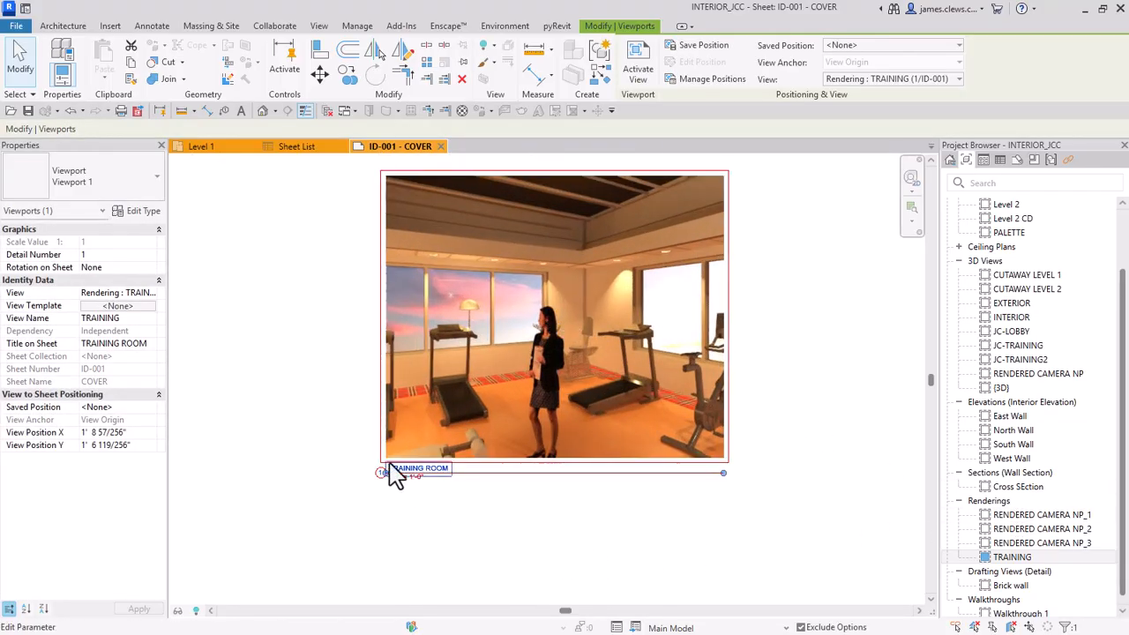
Inspect the view title beneath the TRAINING rendering on the cover sheet, and open the ID-002 - PLANS sheet.
scroll(395, 484, up, 3)
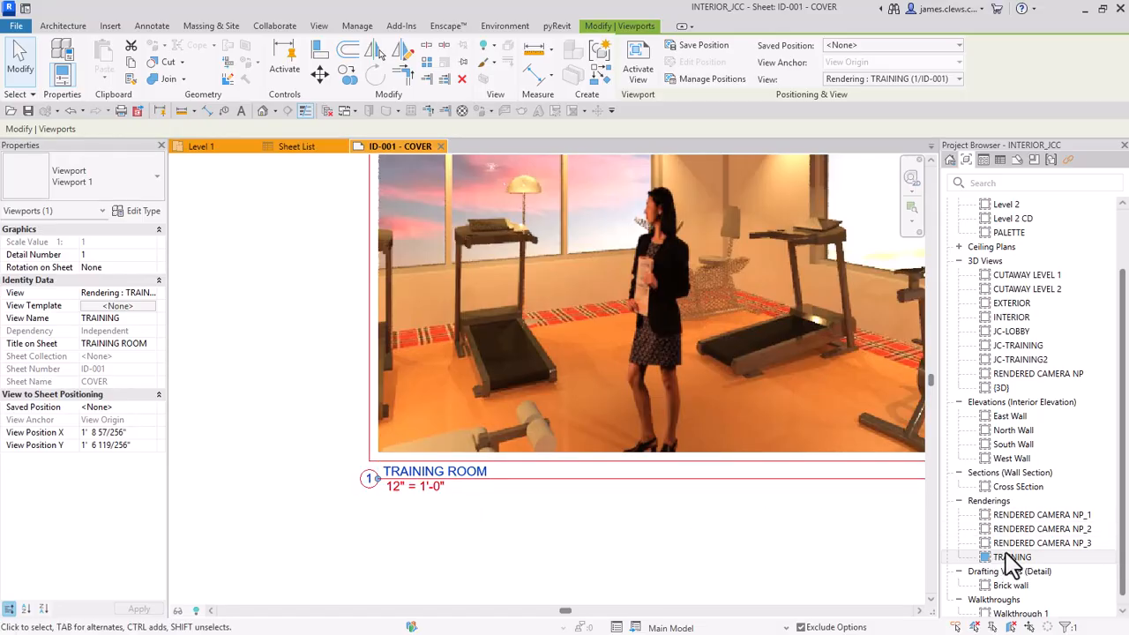
scroll(629, 561, down, 3)
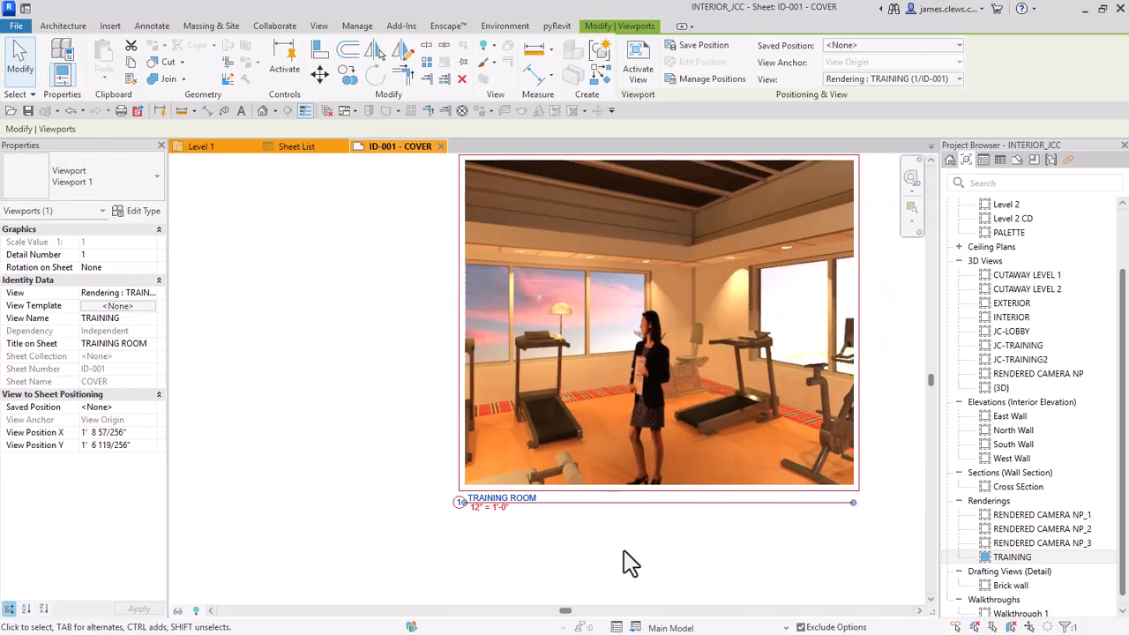
scroll(437, 427, down, 2)
scroll(437, 428, down, 1)
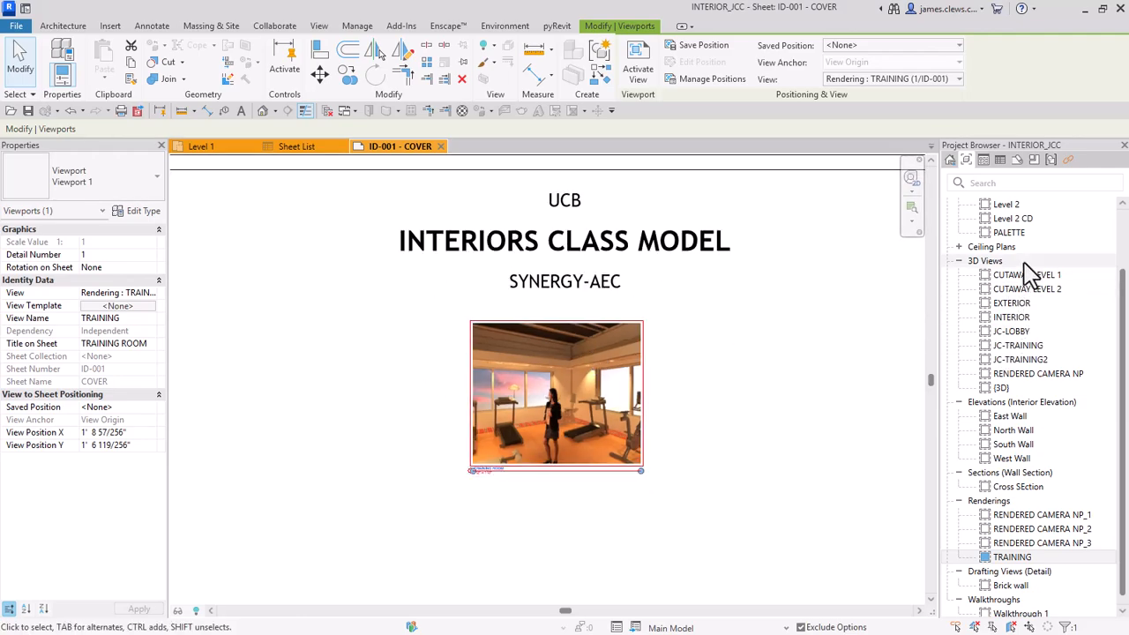
scroll(1021, 256, up, 2)
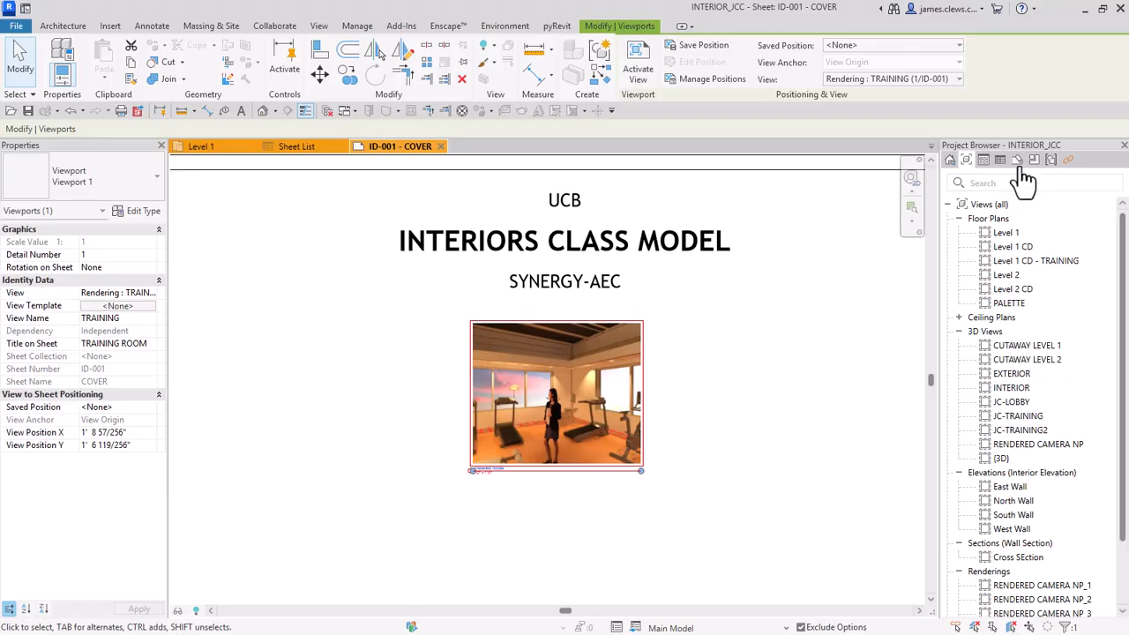
click(1019, 163)
click(1032, 205)
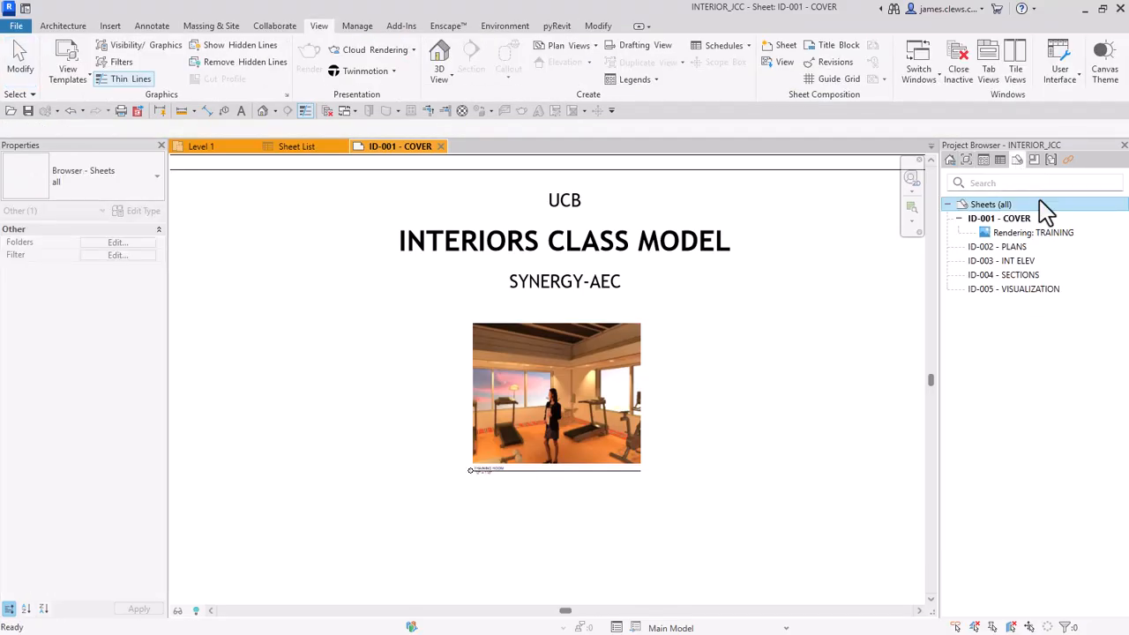
double_click(1005, 249)
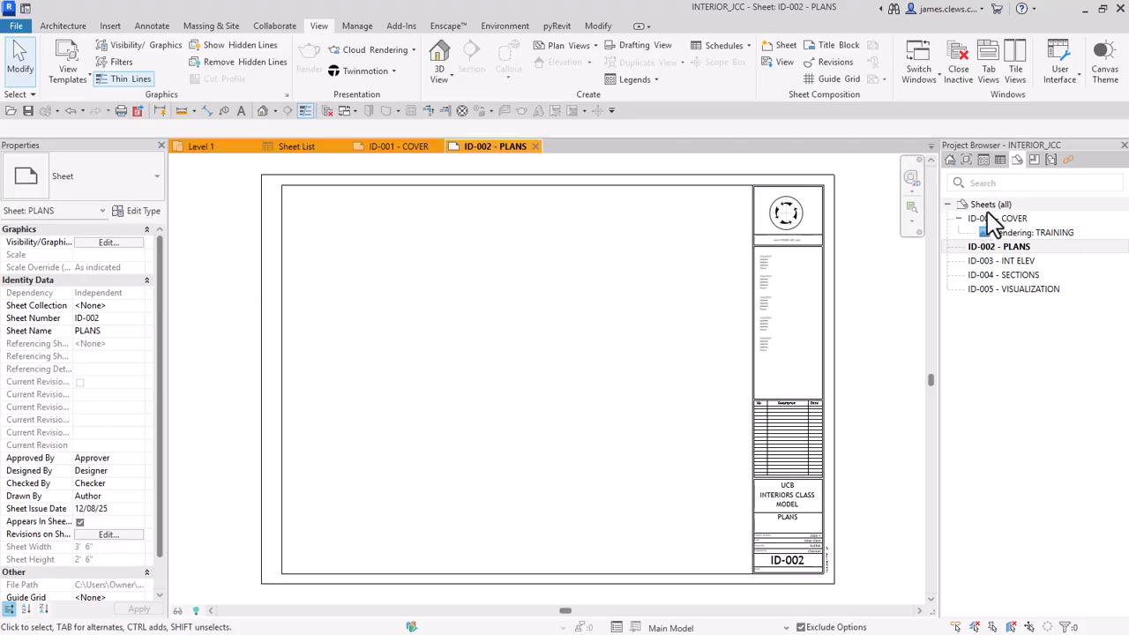
Set the Title on Sheet of the Level 1 CD floor plan to LEVEL 1 GROUND FLOOR.
click(950, 160)
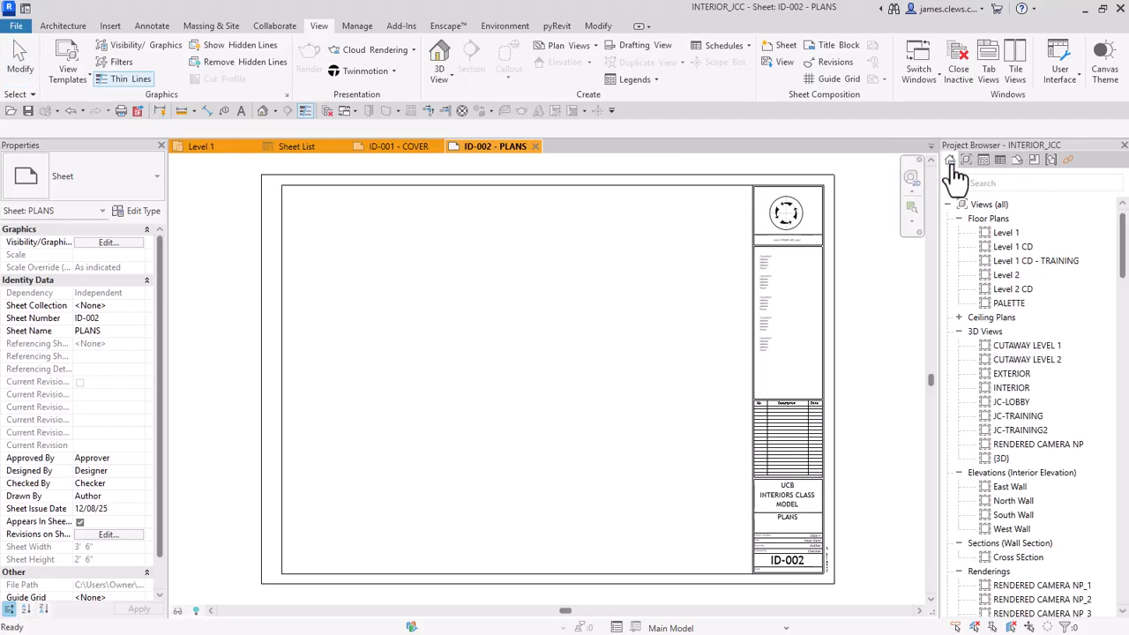
scroll(1023, 269, down, 2)
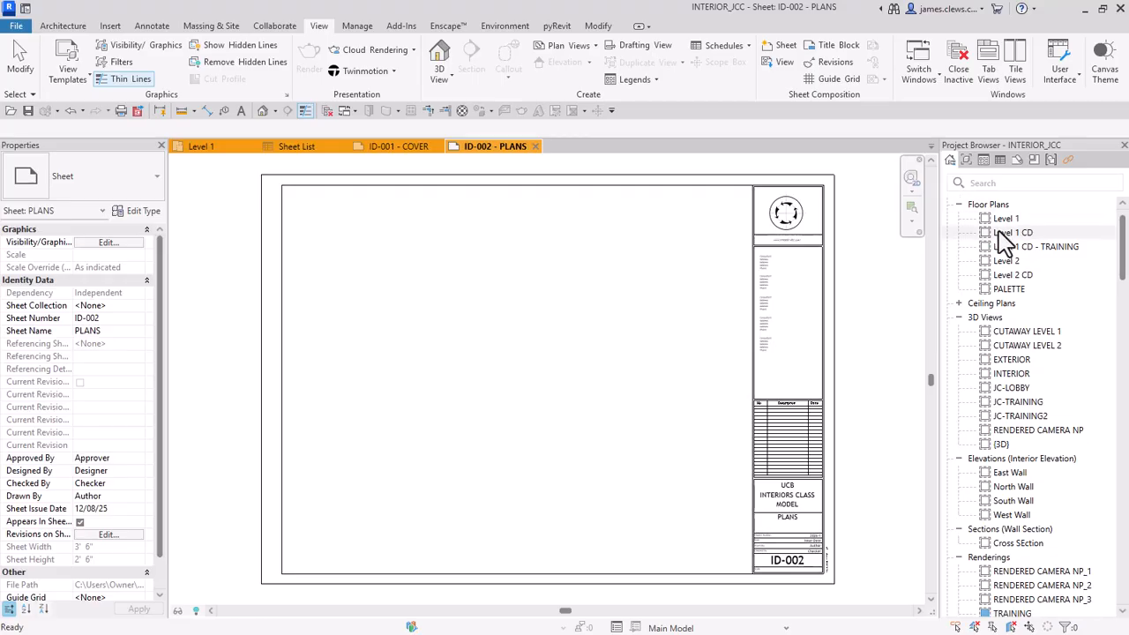
scroll(1016, 262, up, 2)
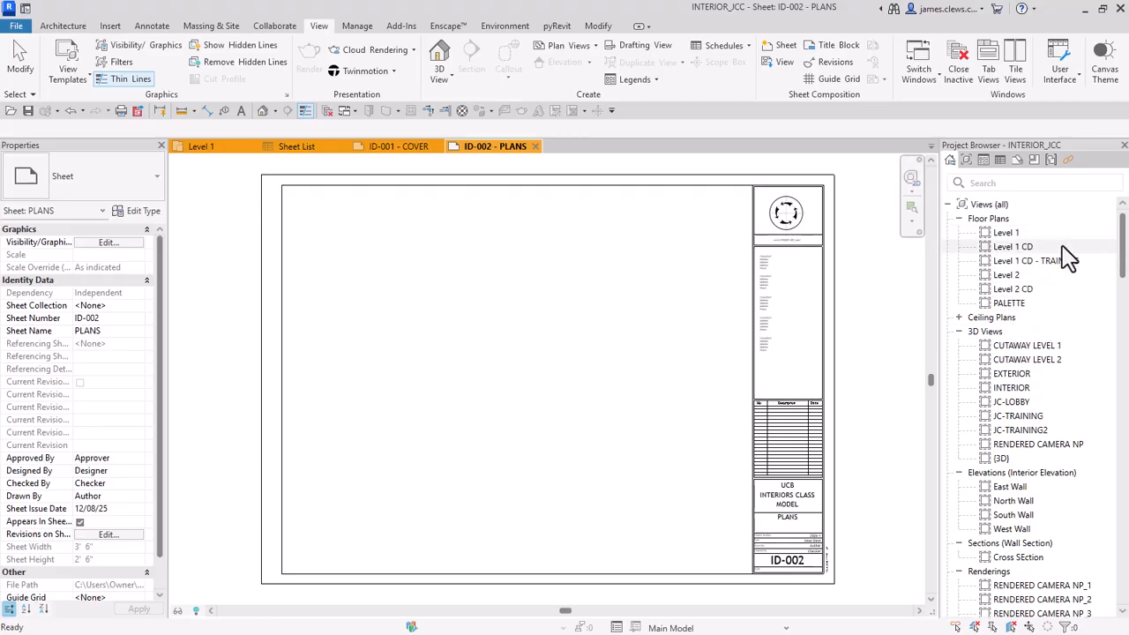
click(1004, 248)
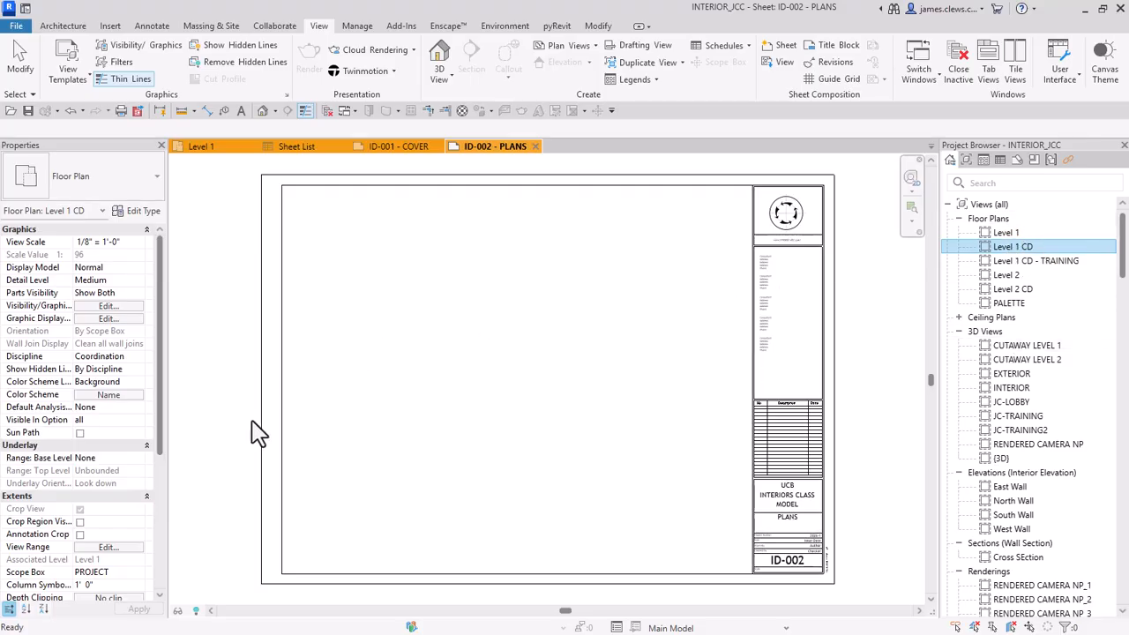
drag(163, 417, 148, 531)
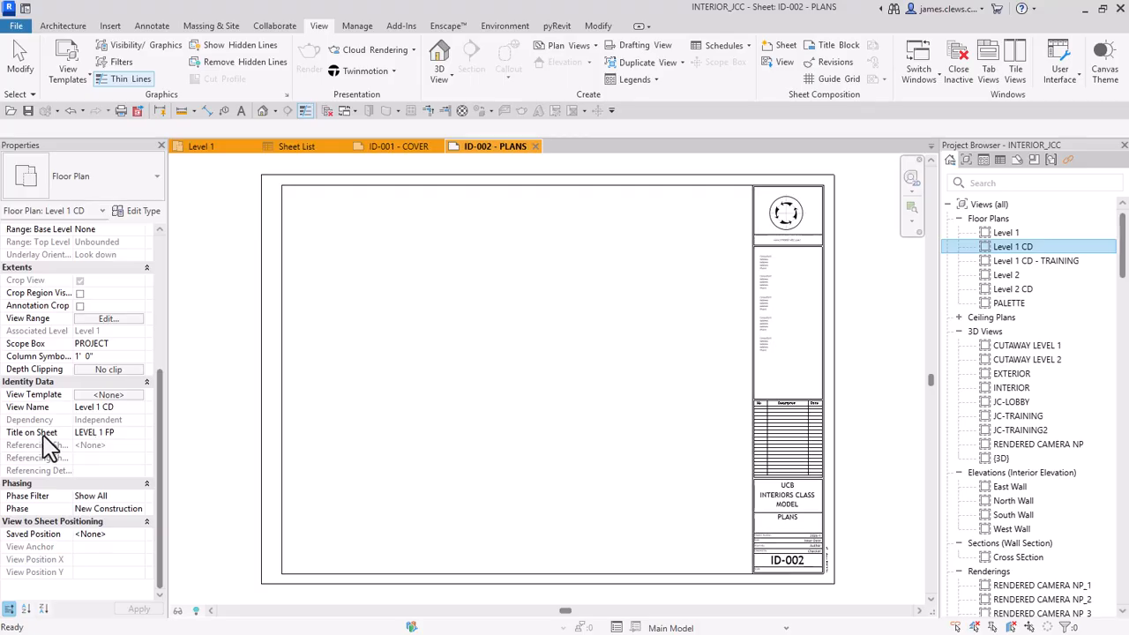
click(115, 433)
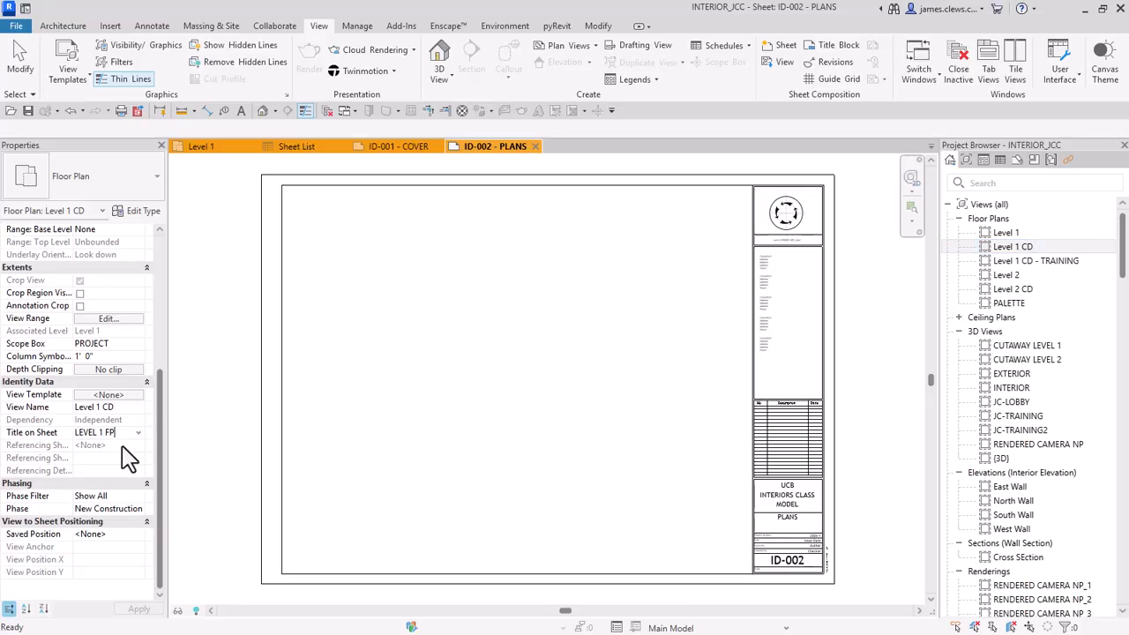
key(BackSpace)
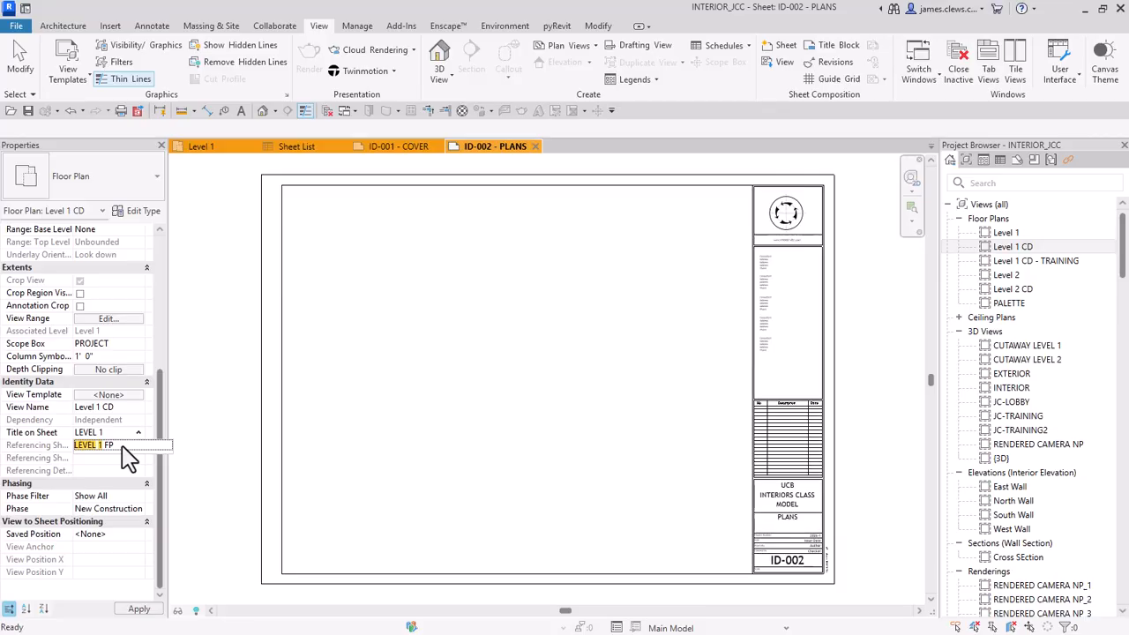
text(GROUN)
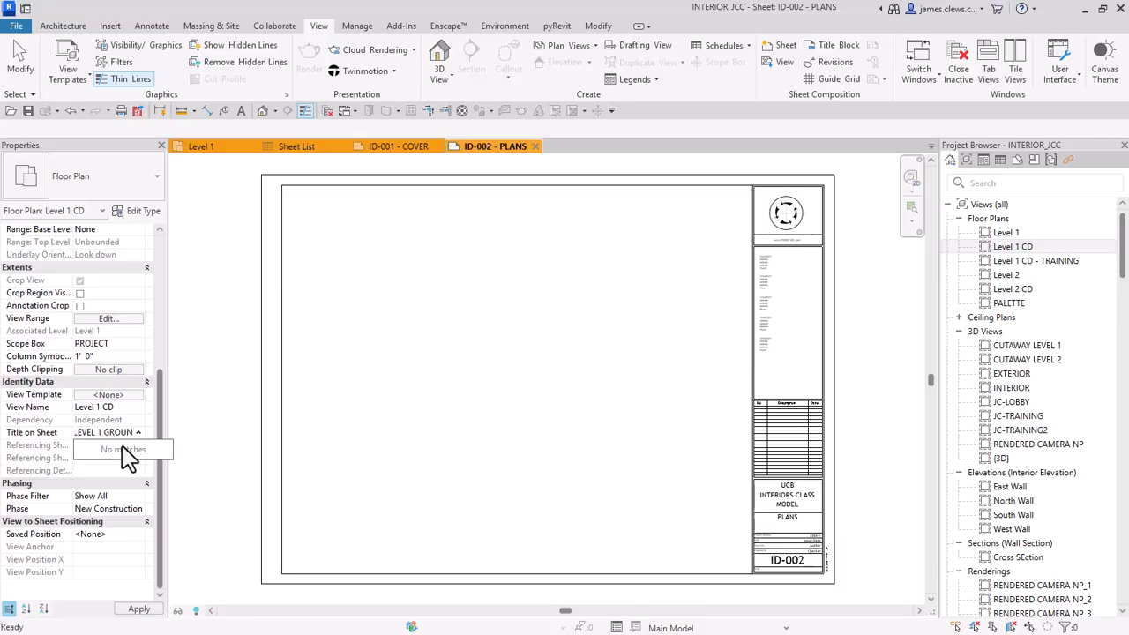
text(DFLOOR)
click(504, 441)
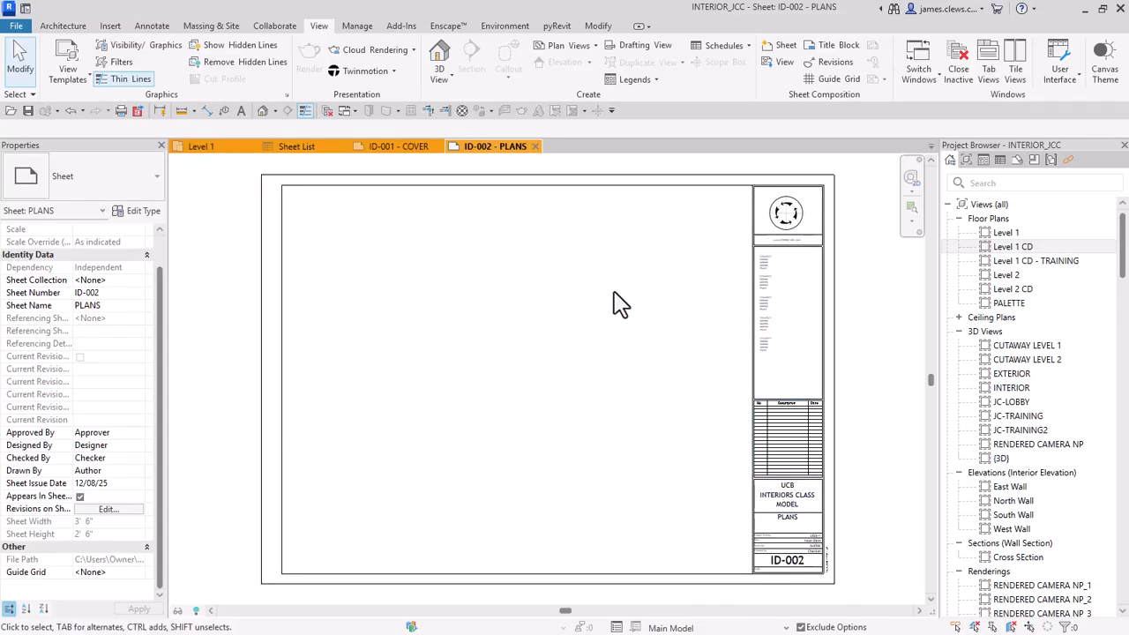
Place the Level 1 CD floor plan in the upper-left area of the ID-002 - PLANS sheet and Level 2 CD in the lower-right area.
click(1014, 248)
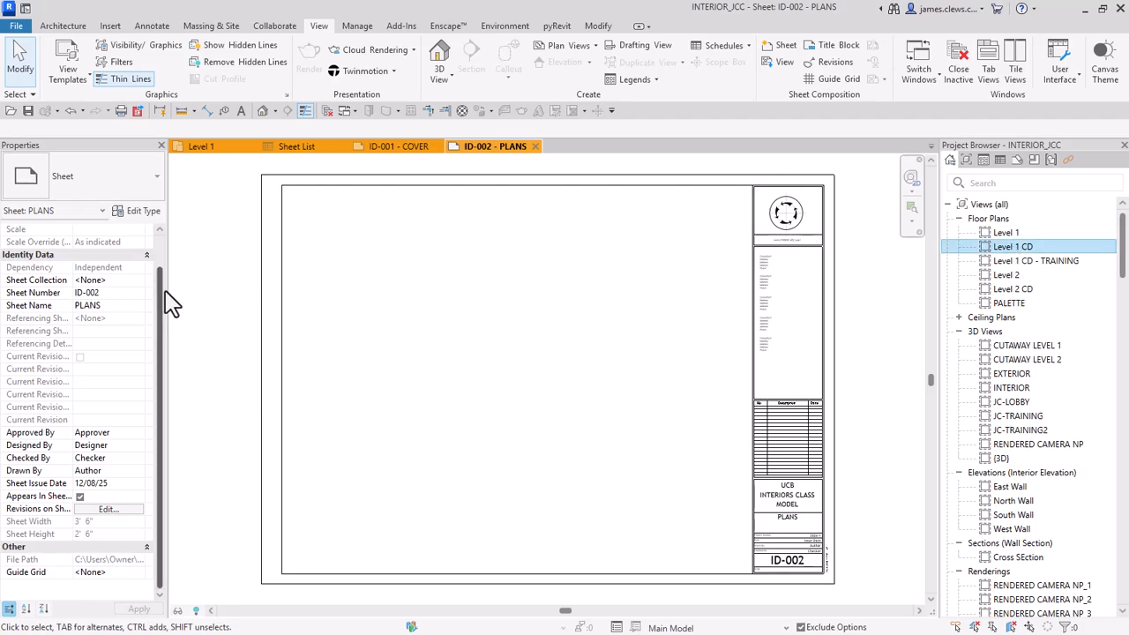
drag(161, 297, 159, 249)
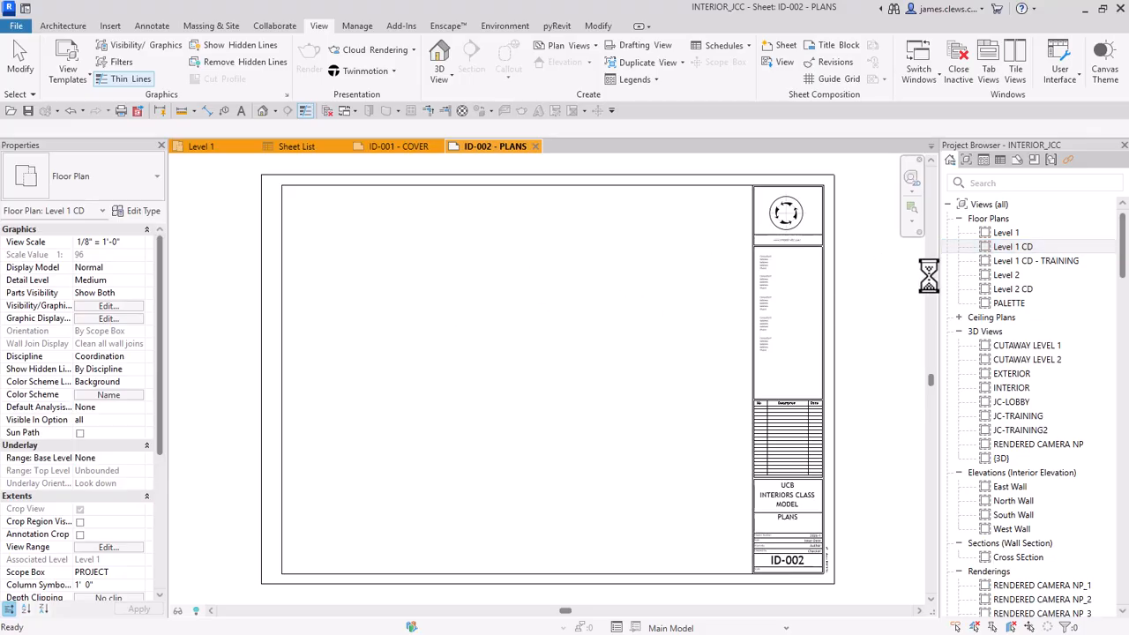
click(419, 297)
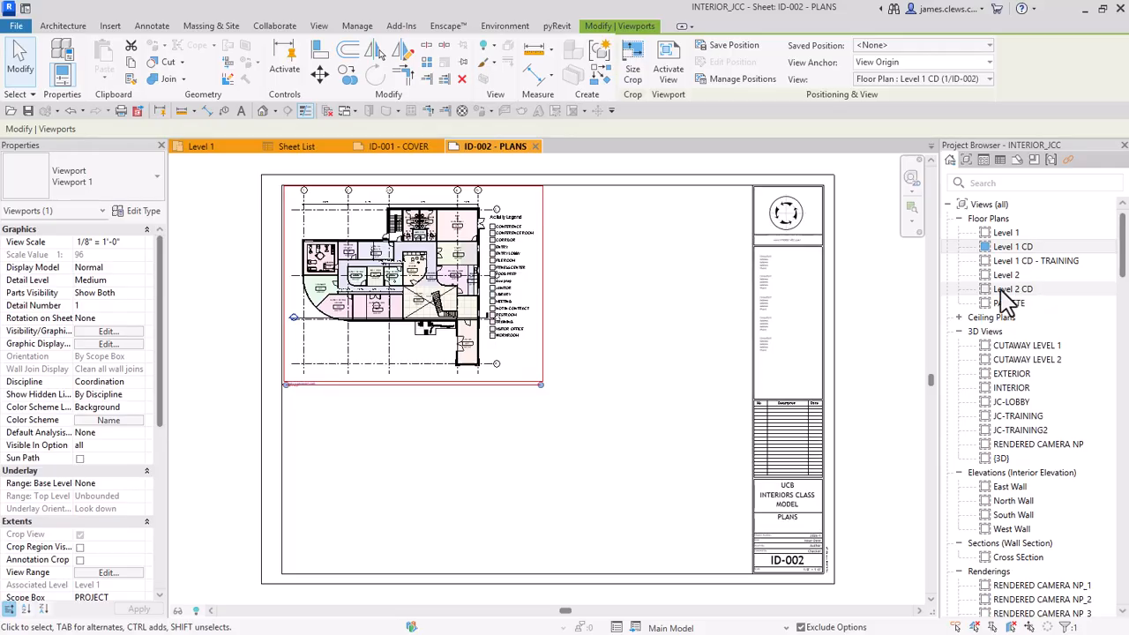
drag(1006, 291, 591, 375)
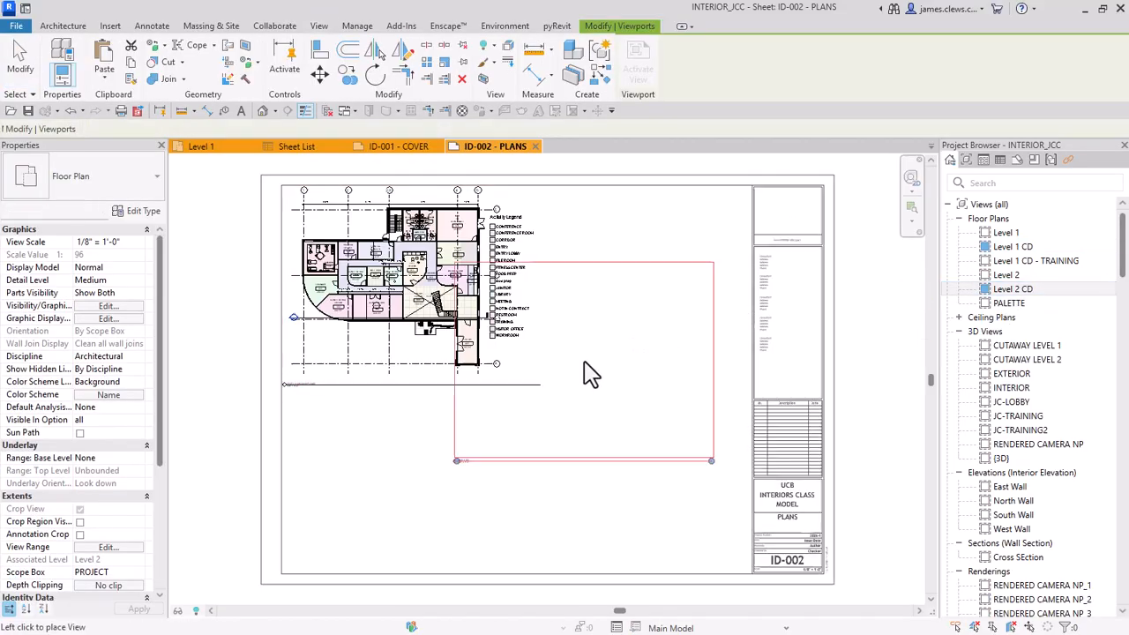
click(621, 482)
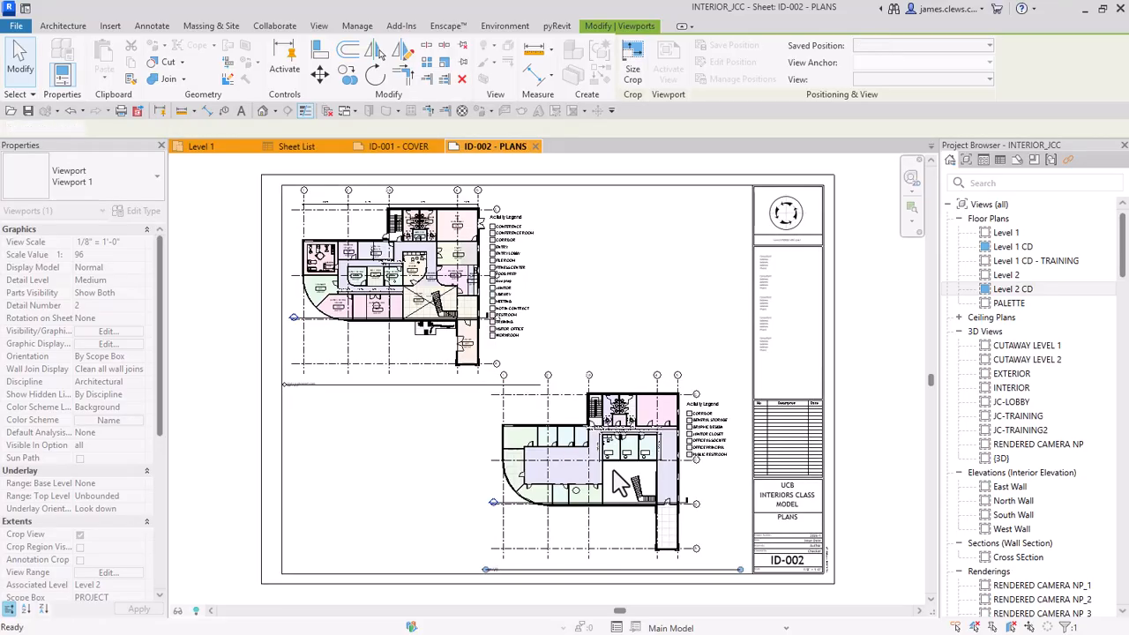
click(621, 292)
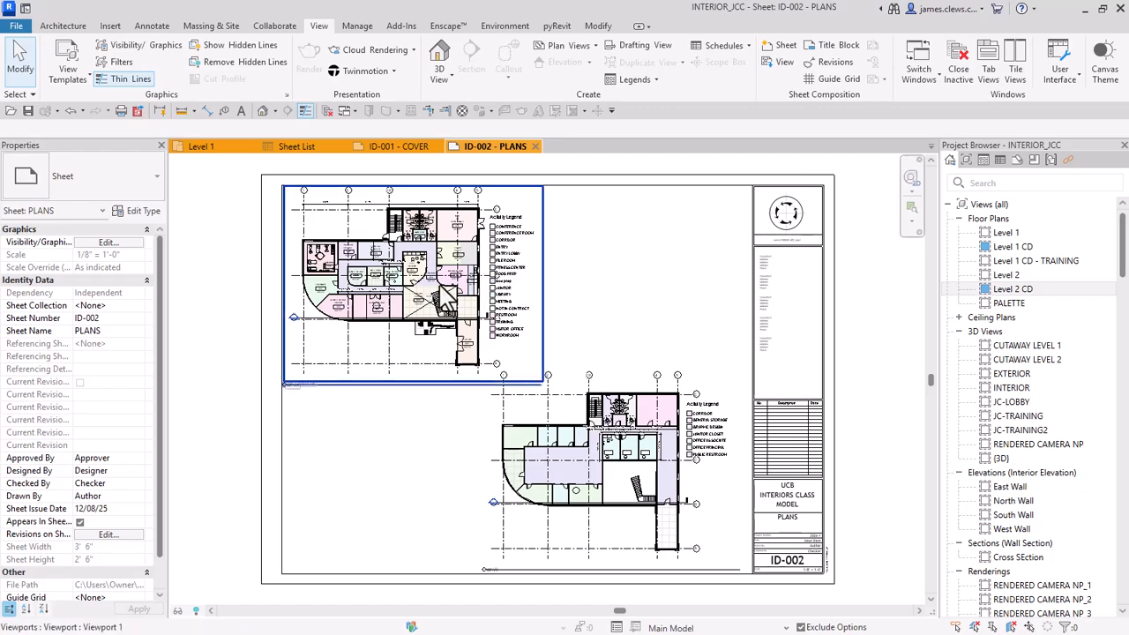
Try to shorten the title line beneath the Level 1 CD viewport on the ID-002 - PLANS sheet.
click(445, 302)
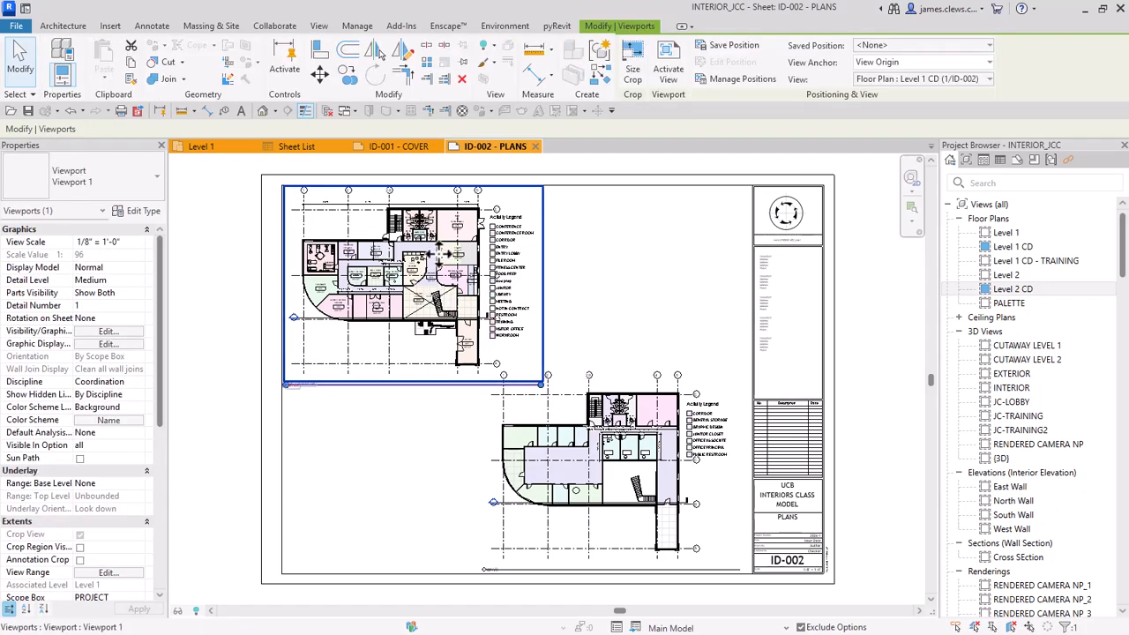
drag(507, 389, 333, 404)
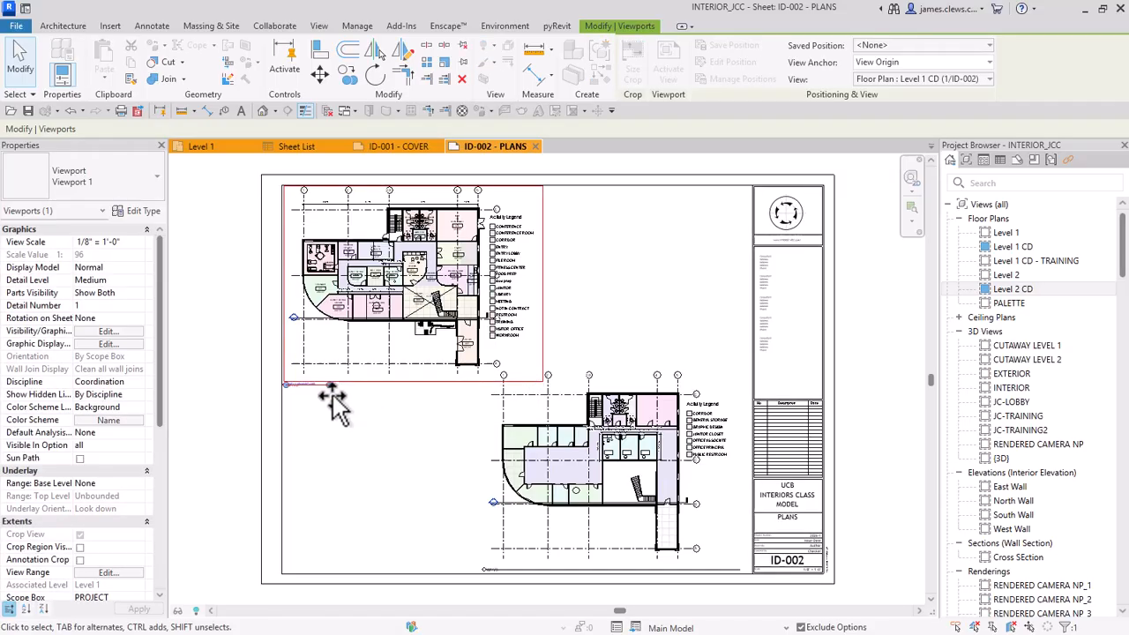
click(366, 441)
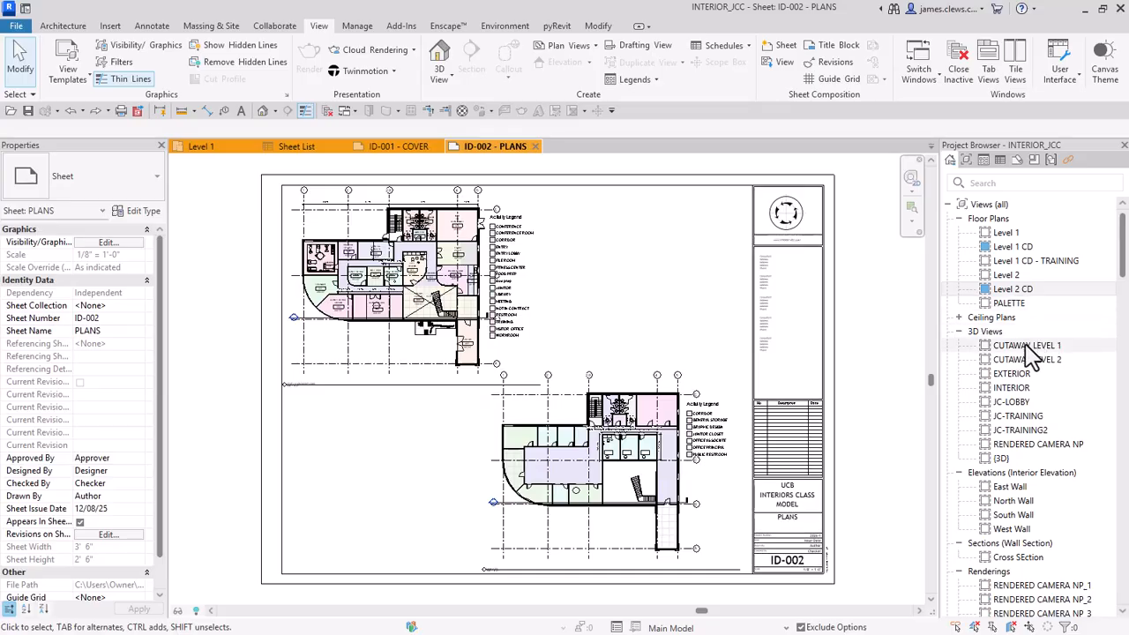
Look through the project's floor plans, 3D views, elevations, sections and renderings for views to use on the sheets.
scroll(1028, 348, down, 3)
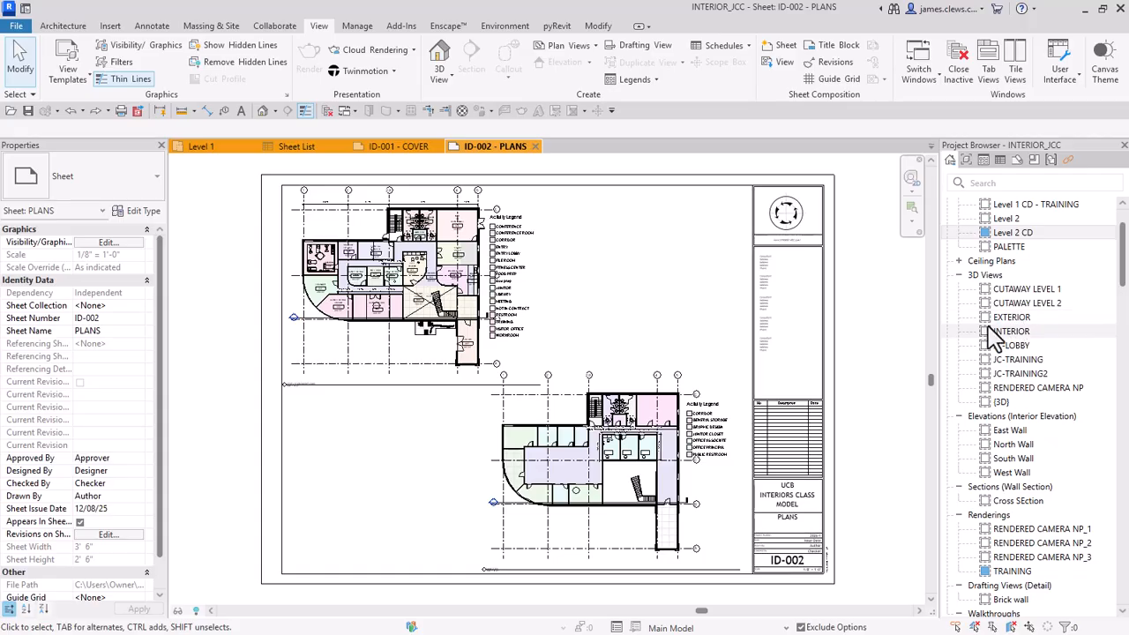
scroll(1023, 295, up, 1)
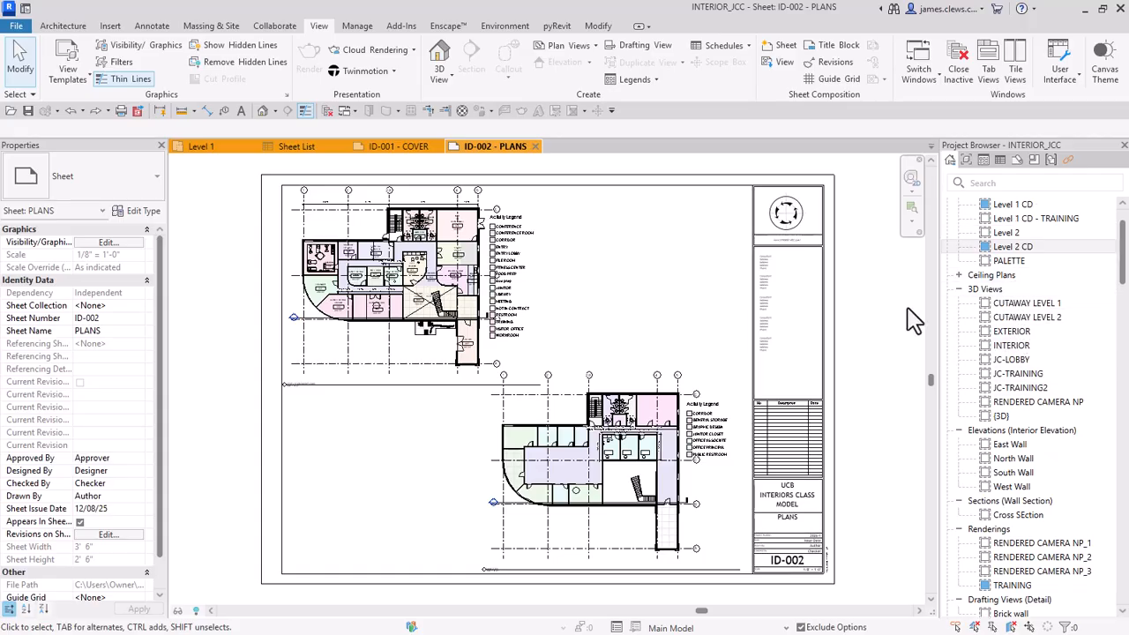
click(364, 281)
click(738, 277)
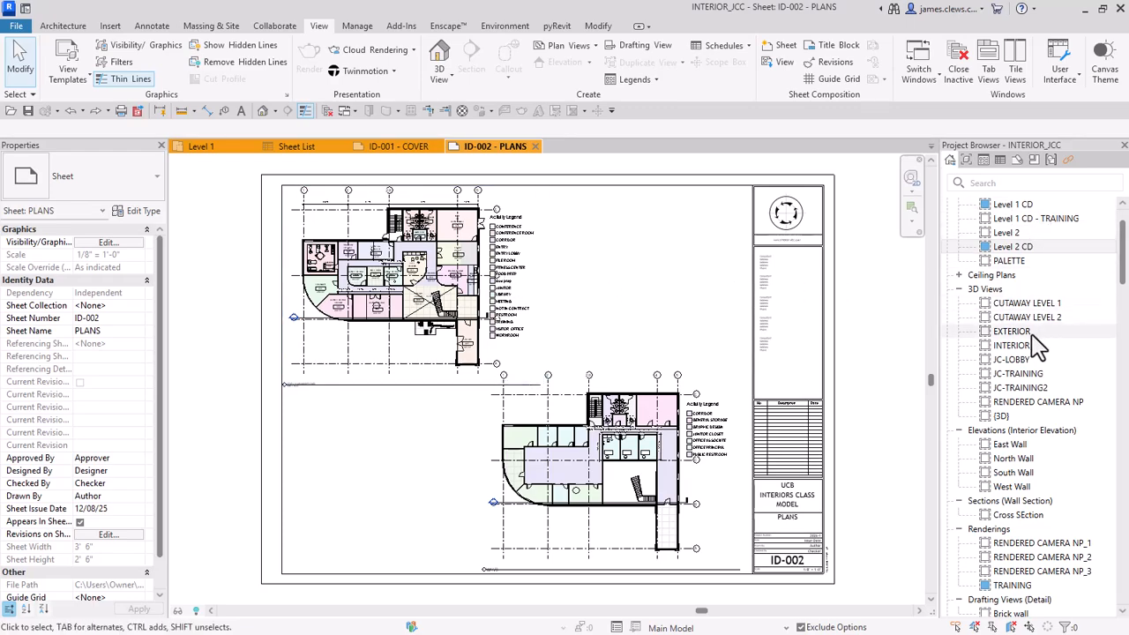
scroll(1024, 335, down, 1)
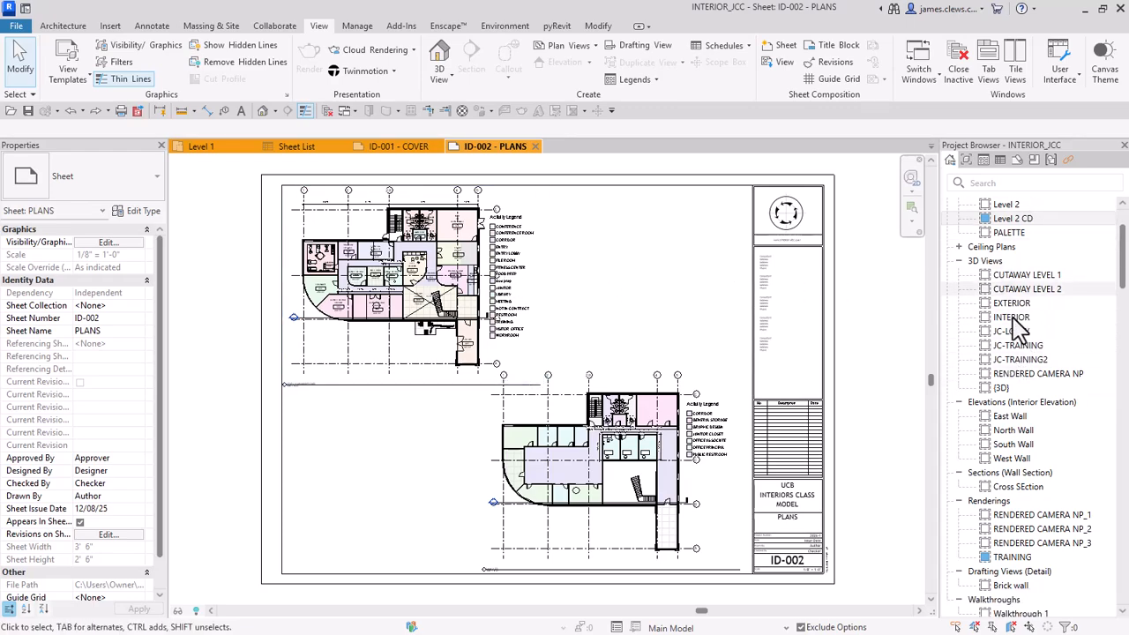
scroll(1018, 328, down, 1)
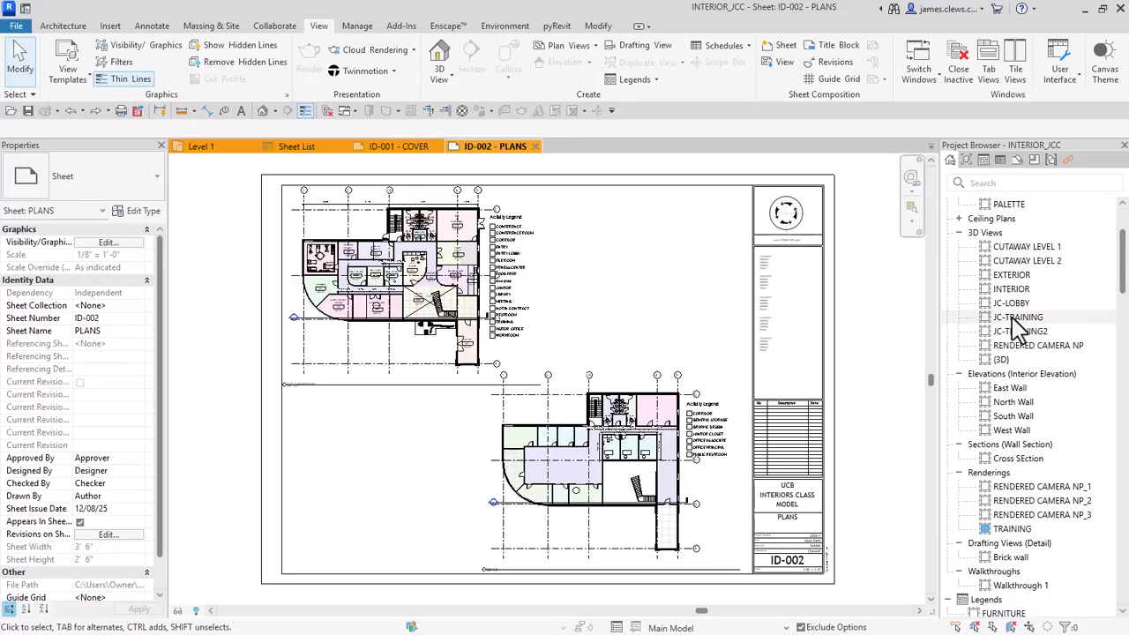
scroll(1019, 328, up, 3)
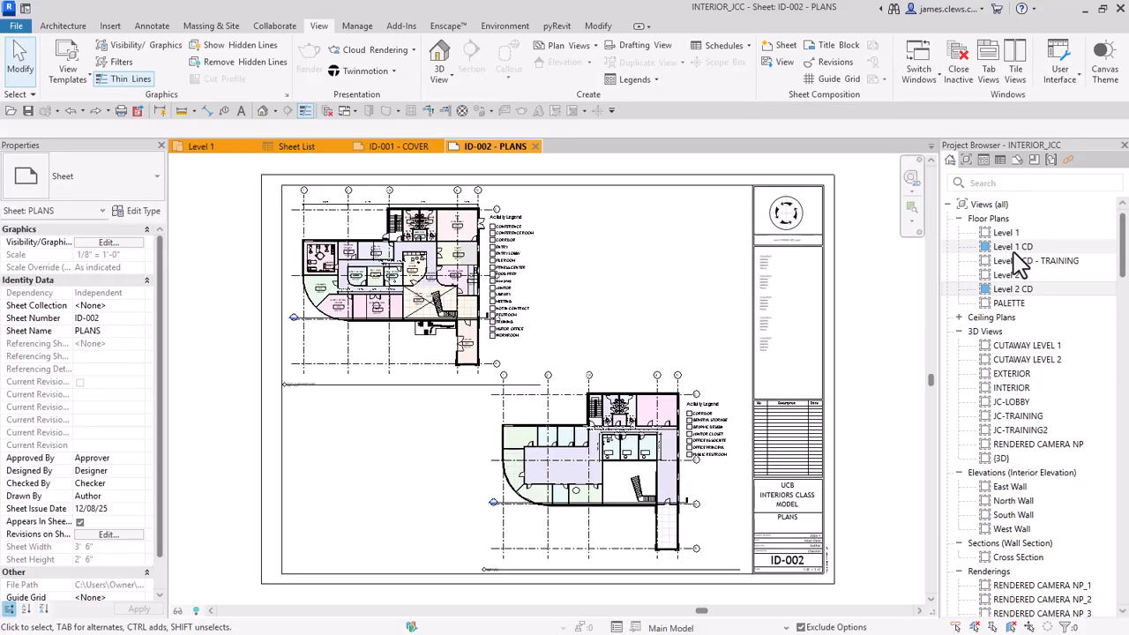
Open the Level 1 CD floor plan and start a rectangular callout near the training room.
double_click(1013, 247)
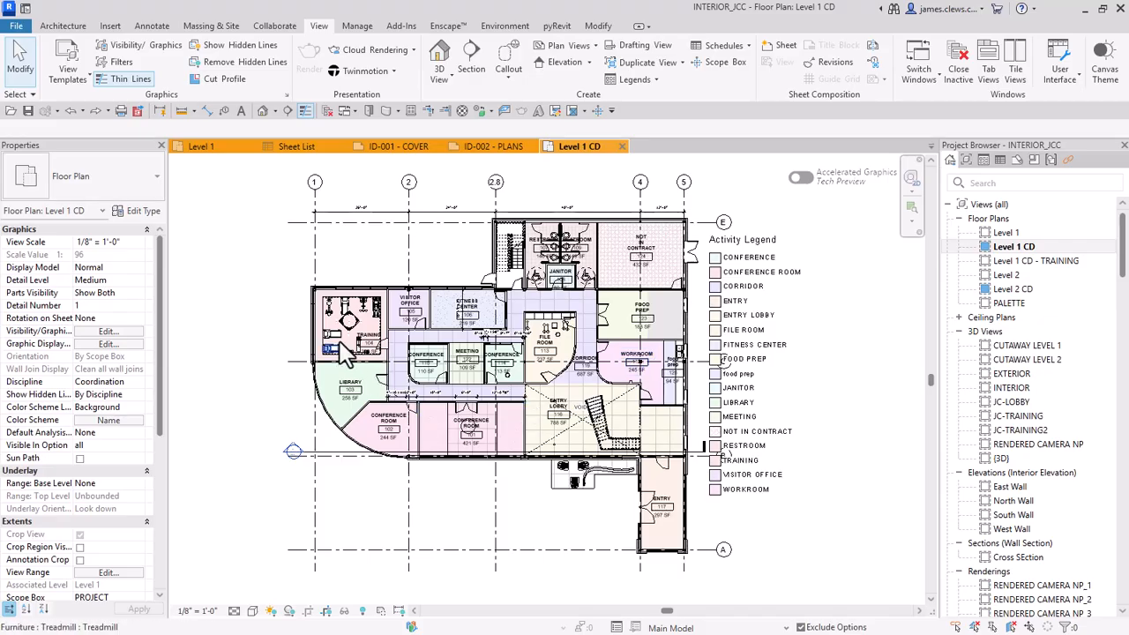
scroll(344, 353, up, 4)
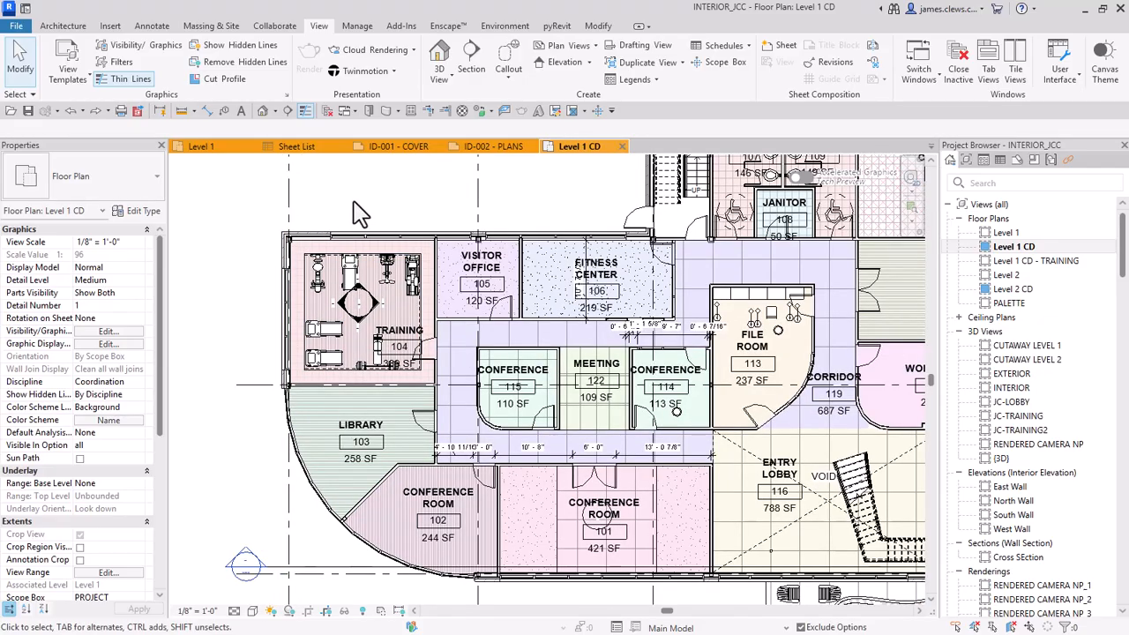
click(510, 67)
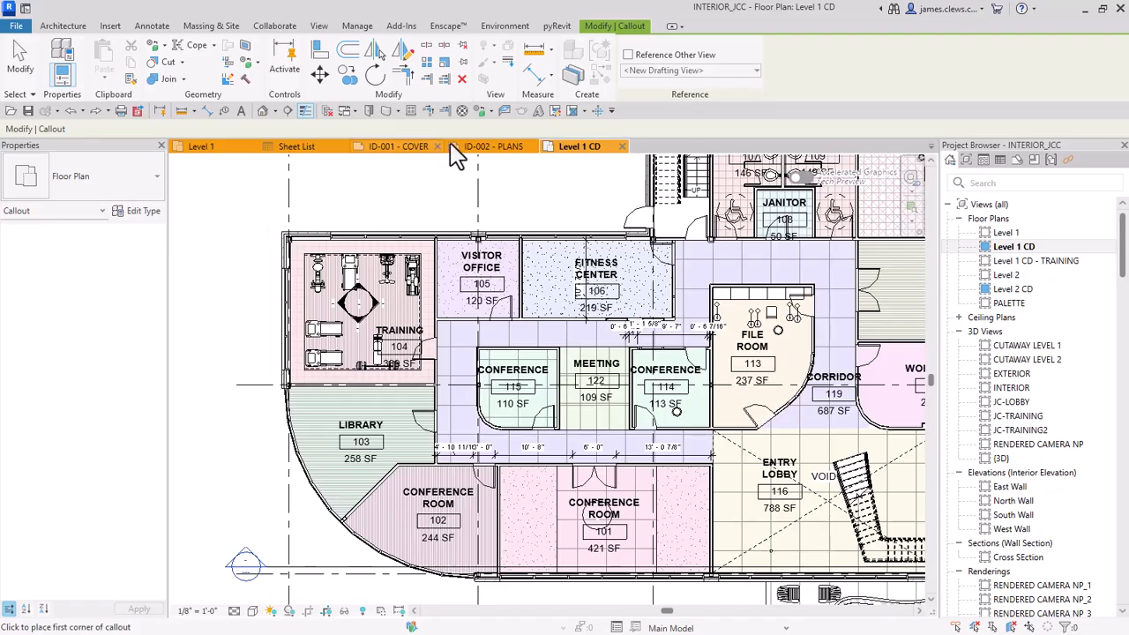
key(Escape)
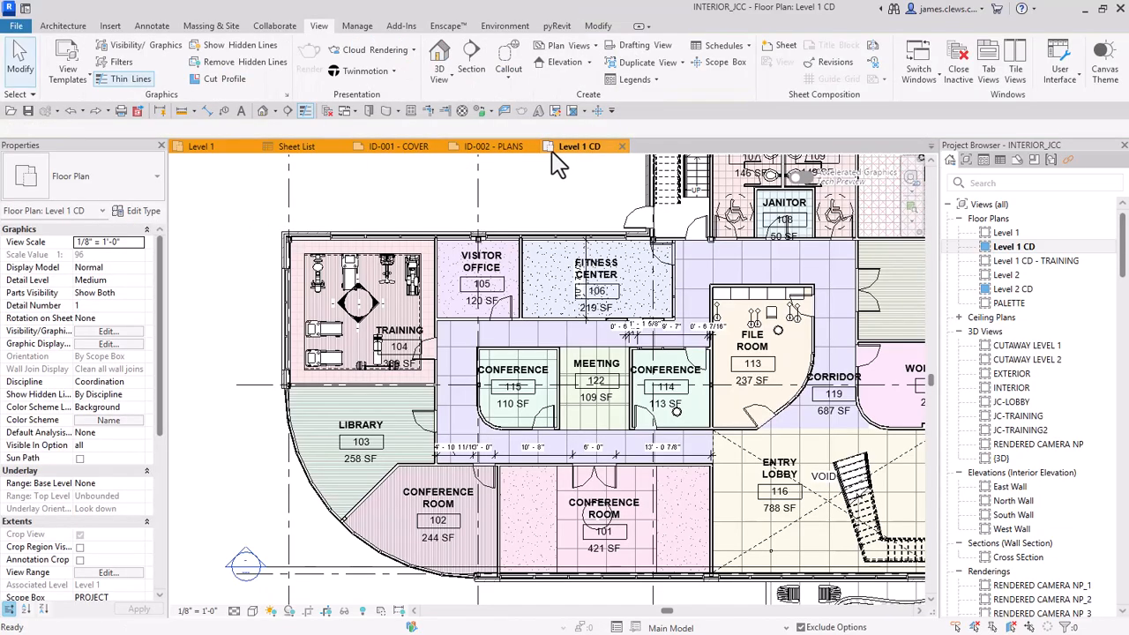
click(509, 78)
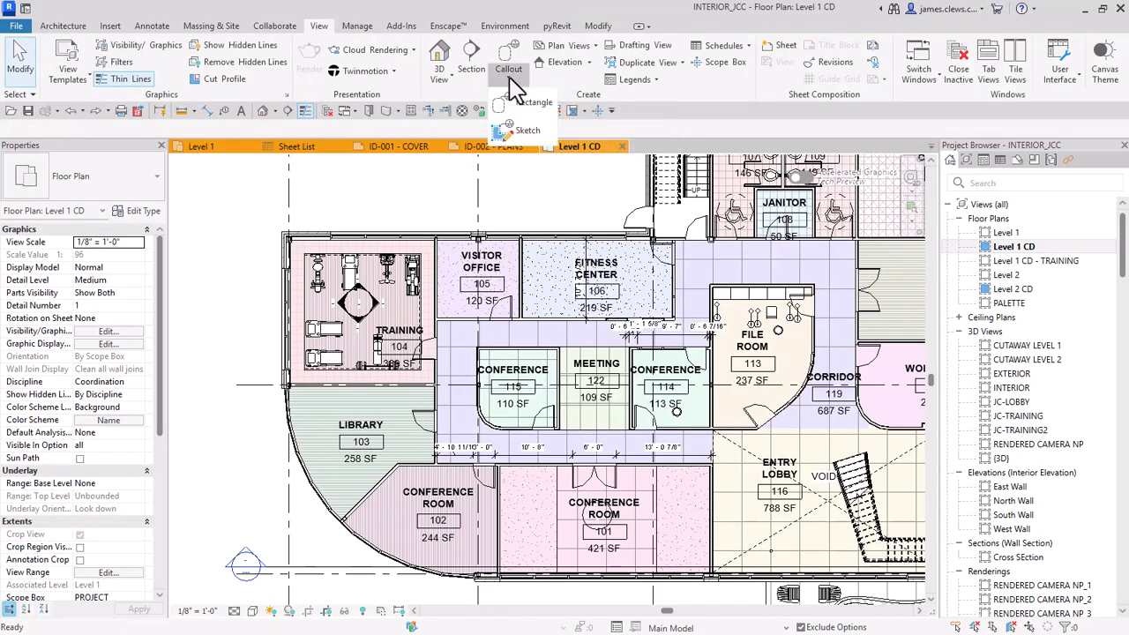
click(519, 106)
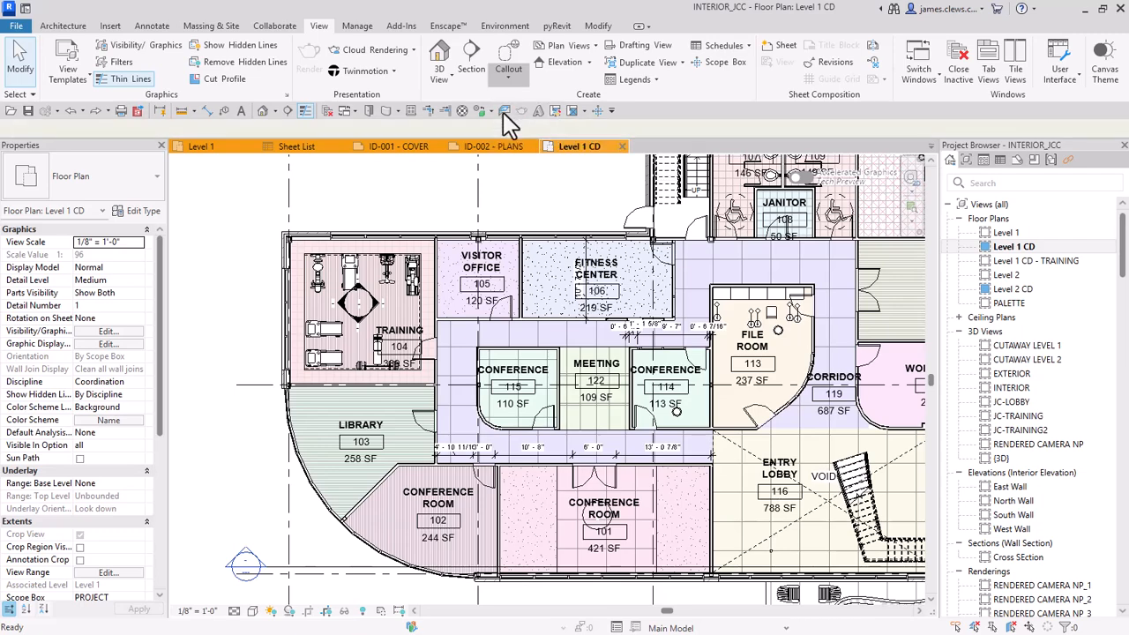
Create a callout around the Training room on the Level 1 CD plan and move its head above the building.
click(261, 224)
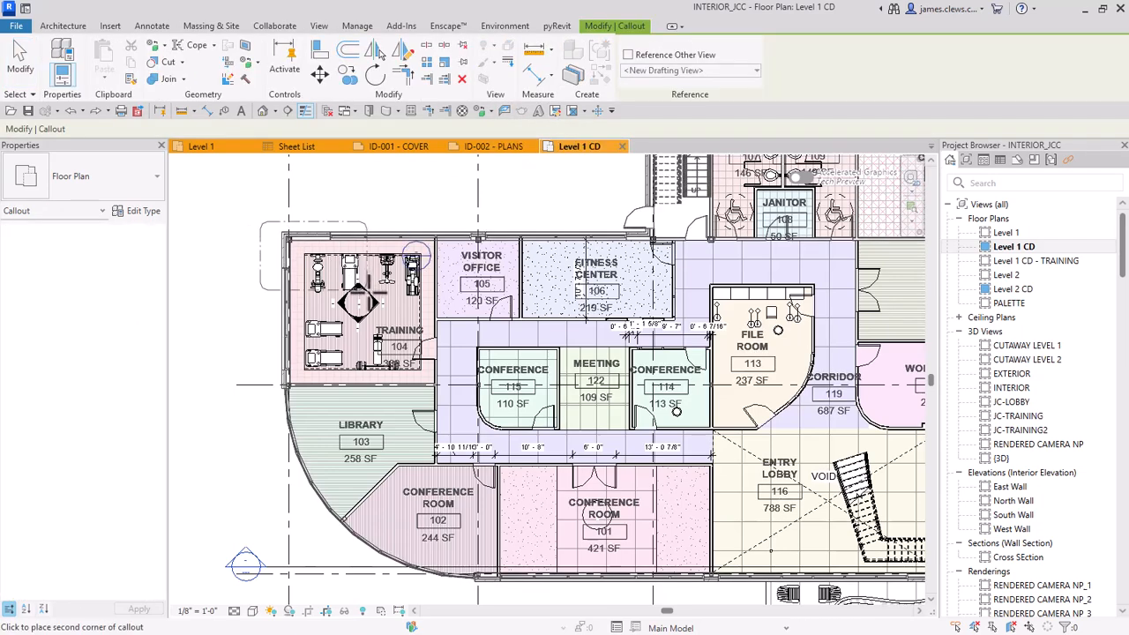
click(459, 397)
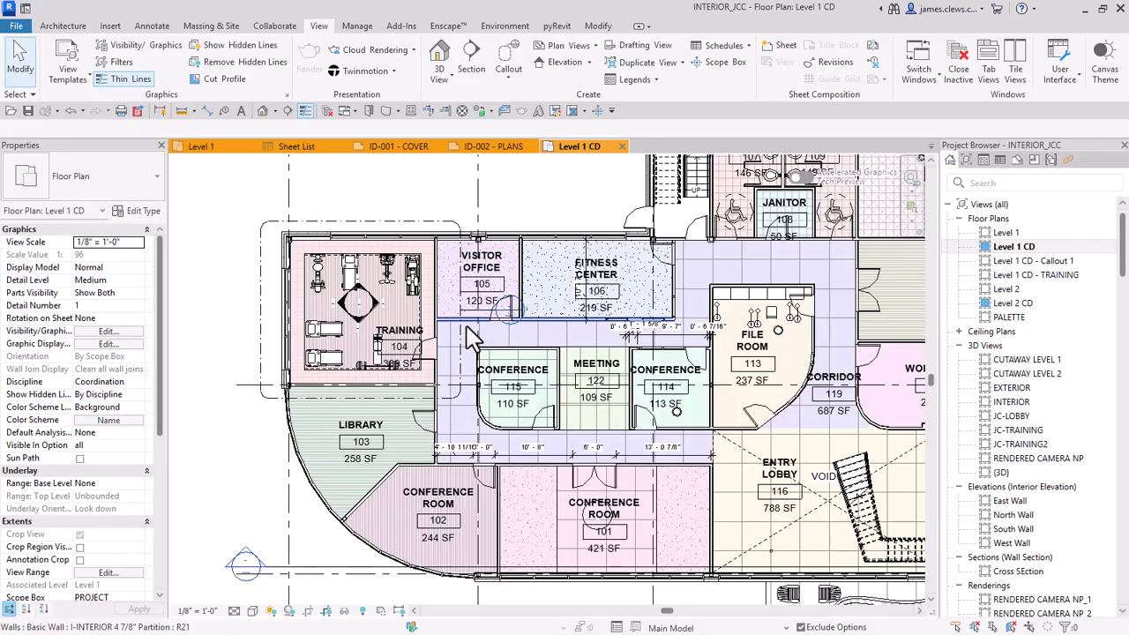
scroll(494, 326, up, 5)
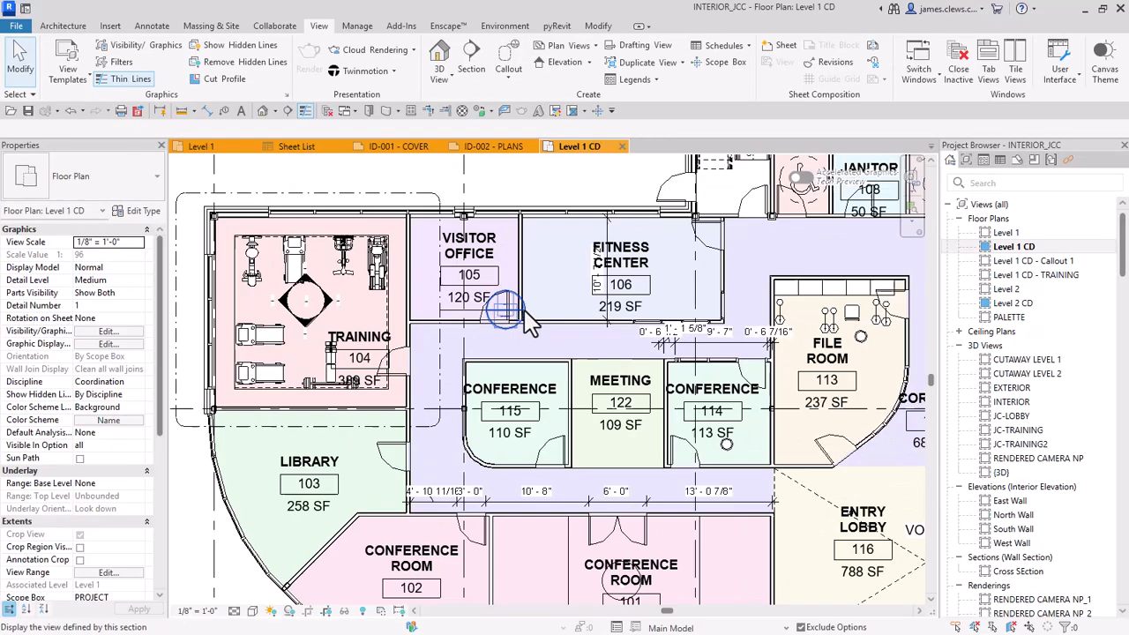
click(454, 320)
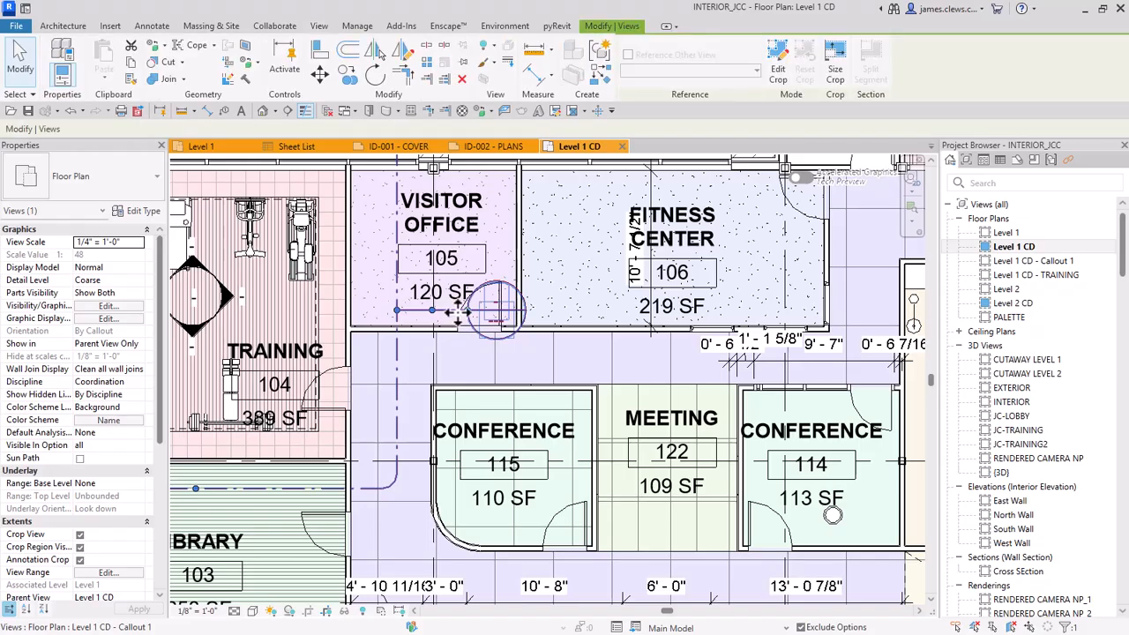
drag(467, 292, 407, 177)
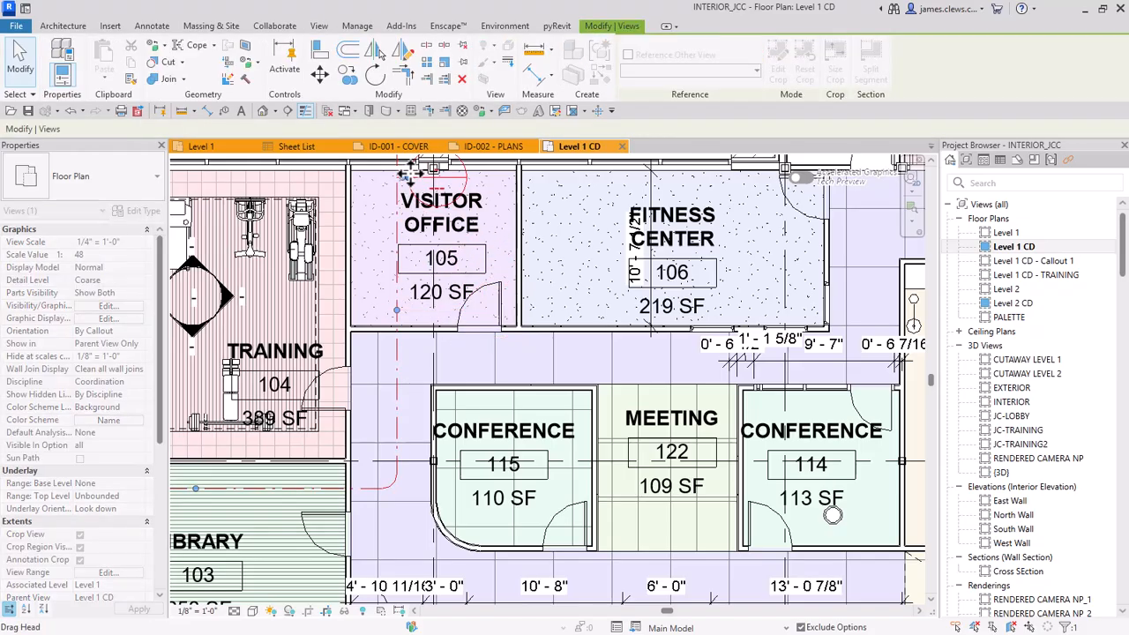
middle_drag(417, 208, 554, 357)
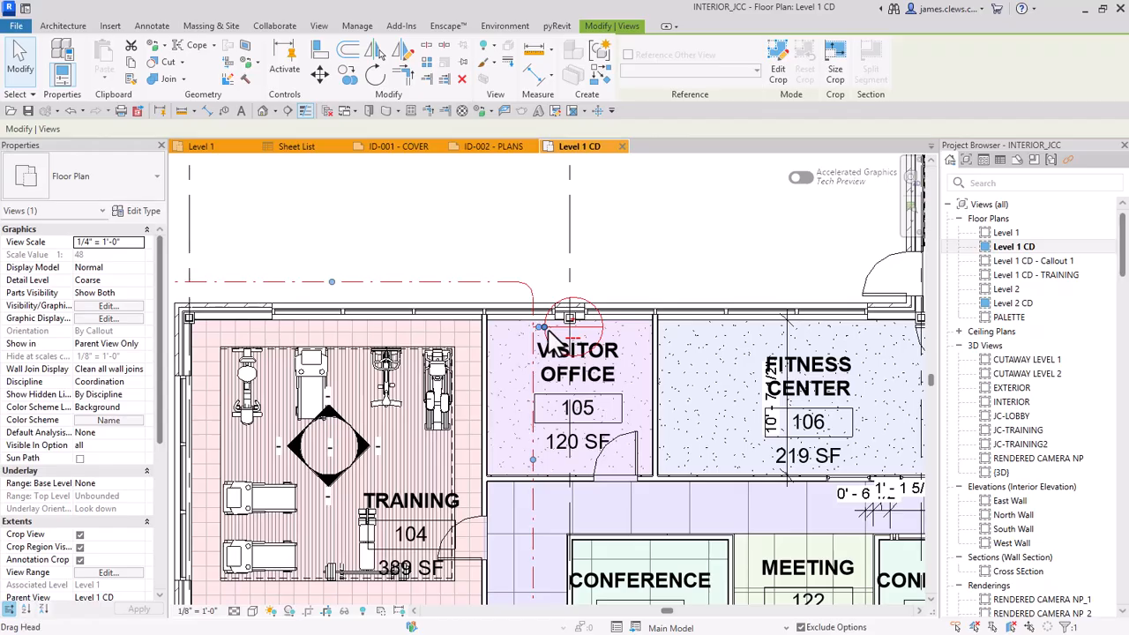
drag(549, 335, 418, 229)
click(479, 242)
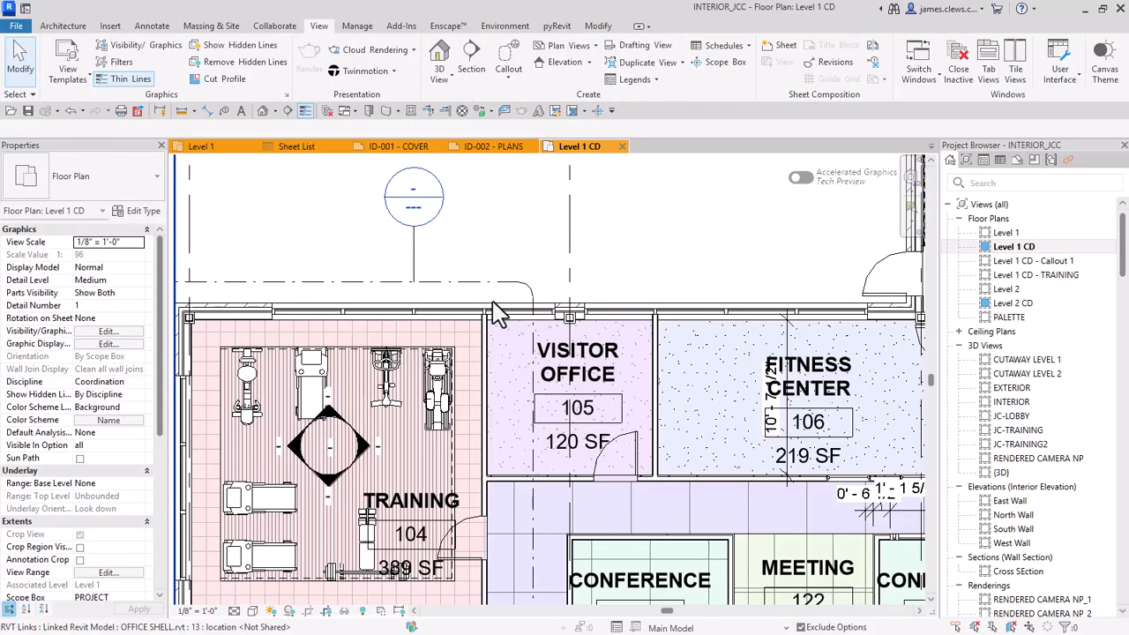
scroll(491, 303, down, 3)
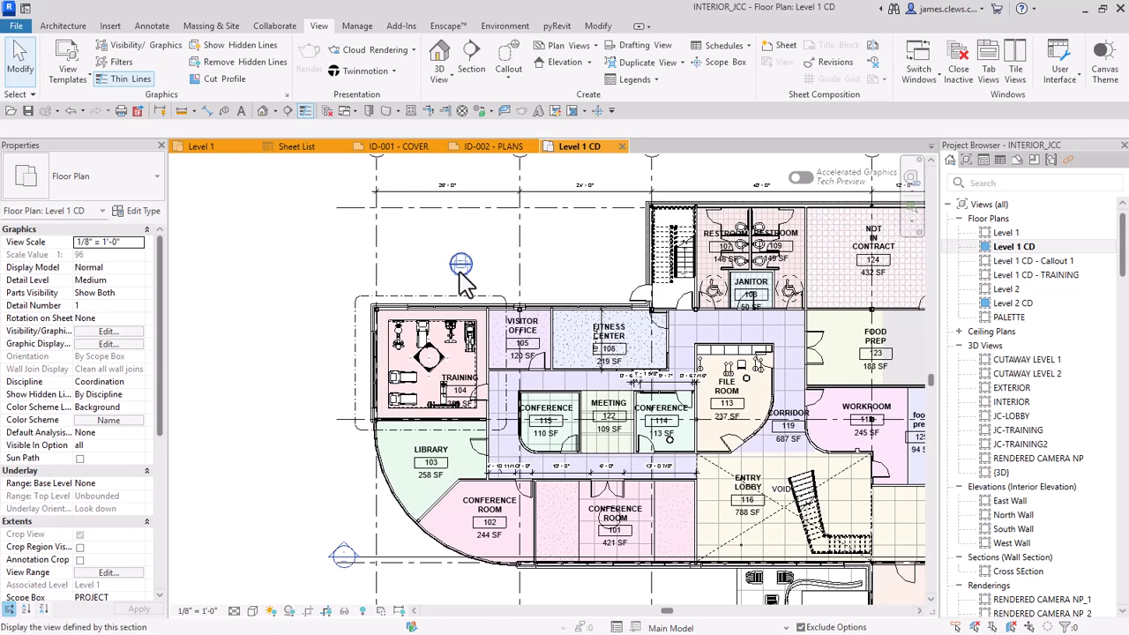
middle_drag(433, 281, 348, 240)
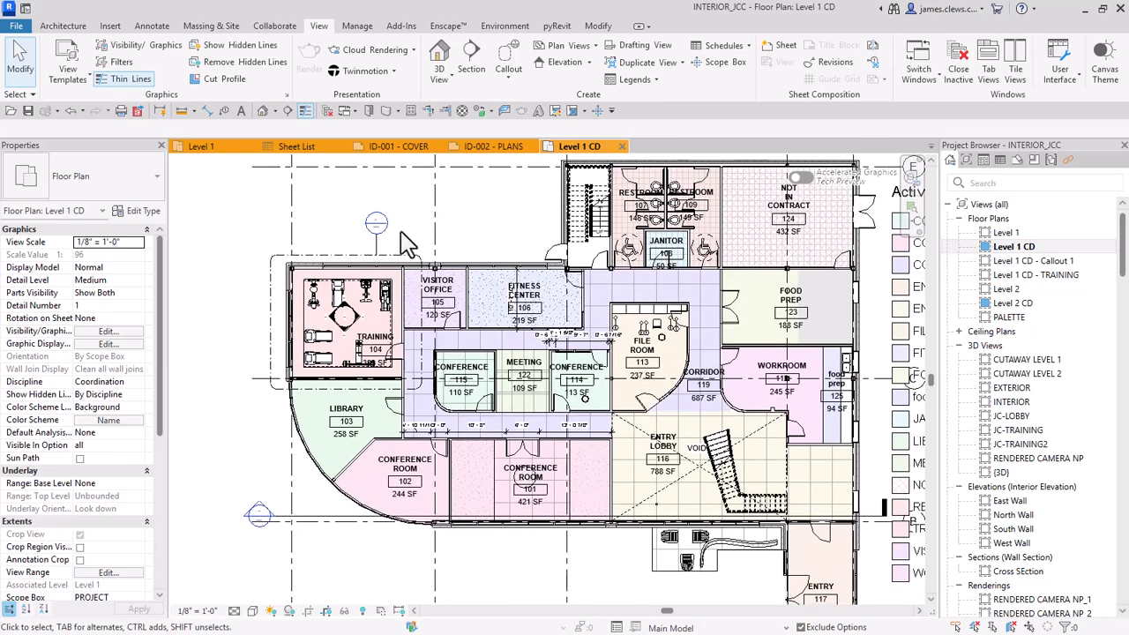
Open the Training room callout's view and try to rename it.
double_click(386, 237)
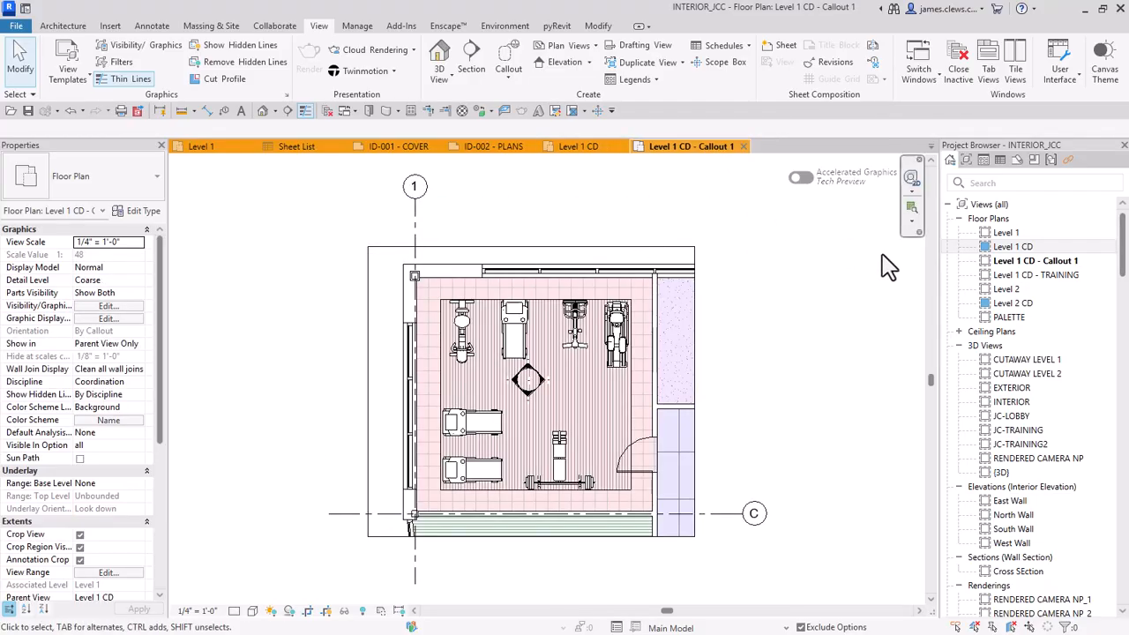
click(1047, 263)
right_click(1048, 263)
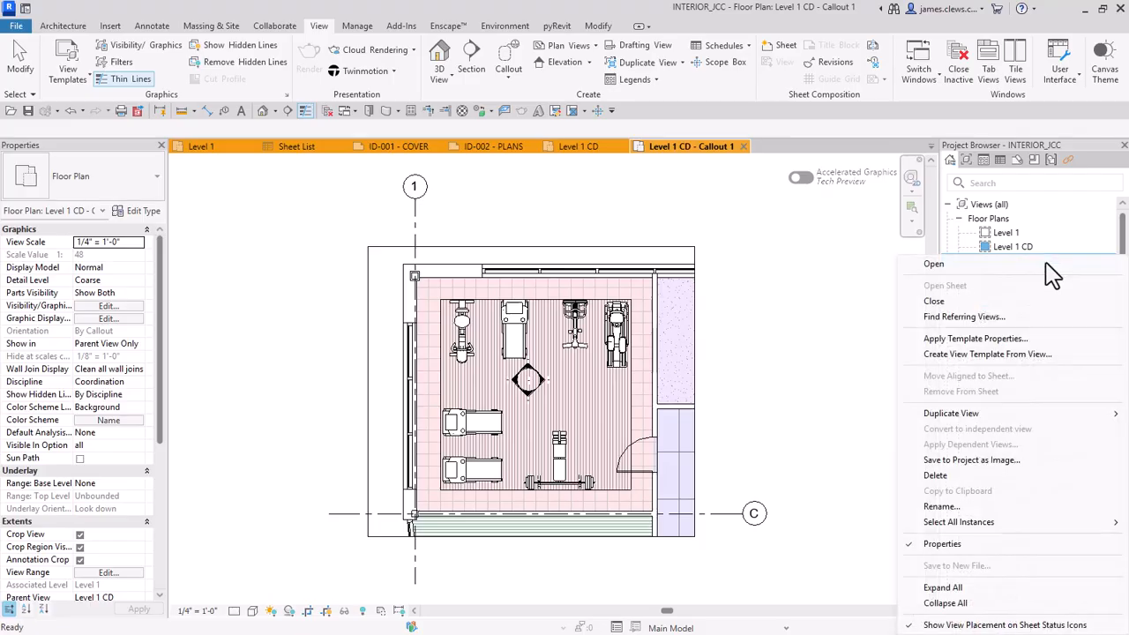
click(938, 507)
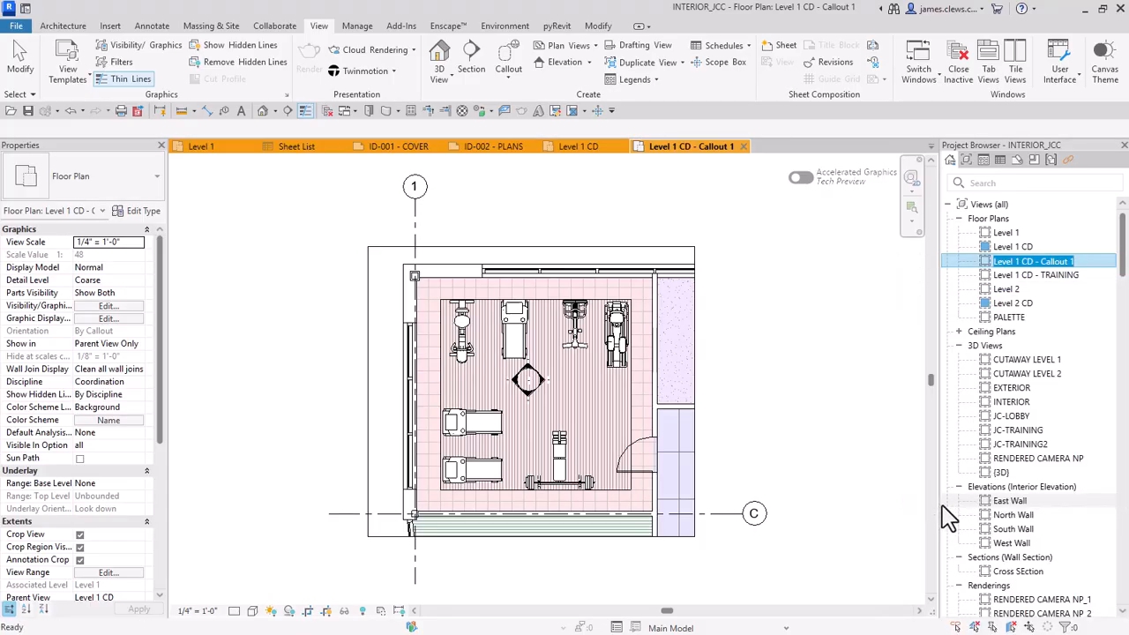
click(1082, 262)
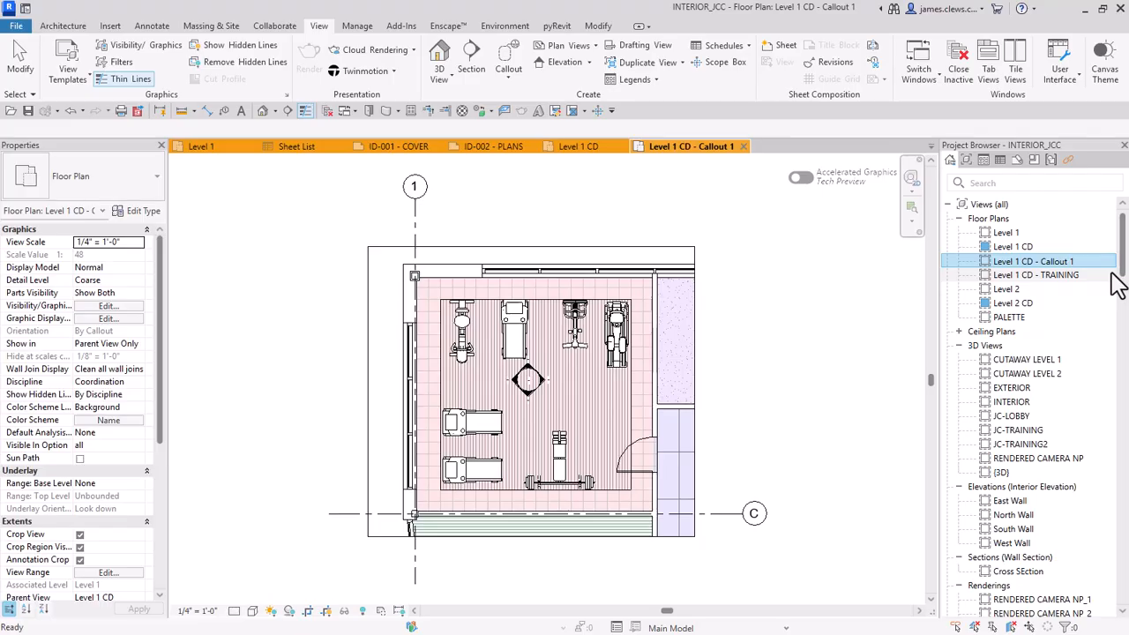
Compare the existing Level 1 CD - TRAINING plan with Level 1 CD - Callout 1 and delete the callout view.
double_click(1019, 277)
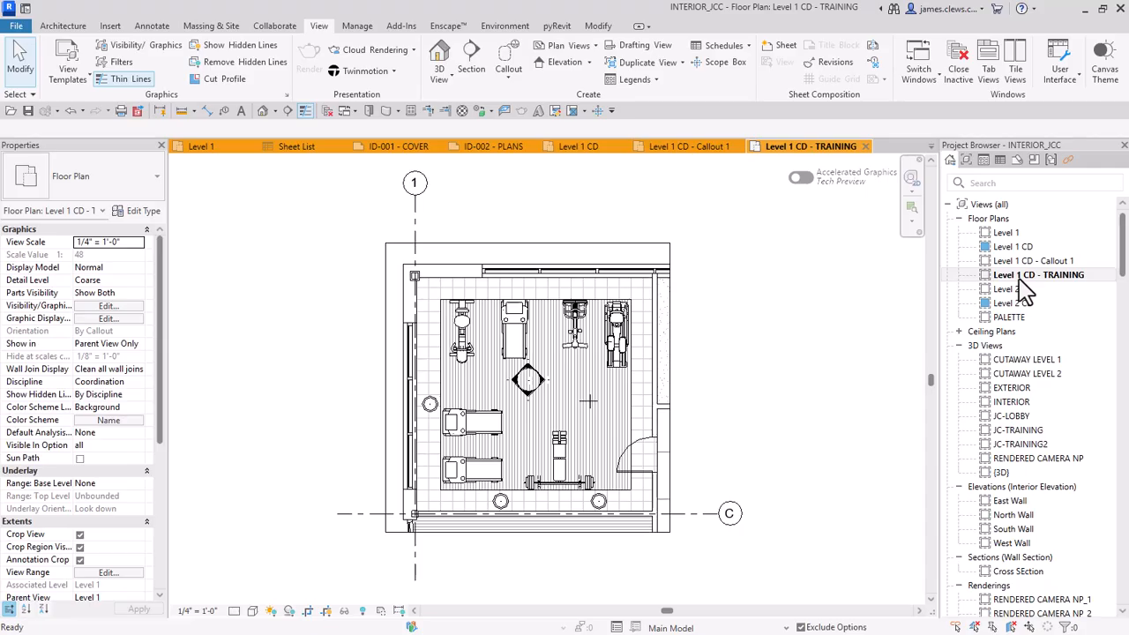
double_click(1034, 262)
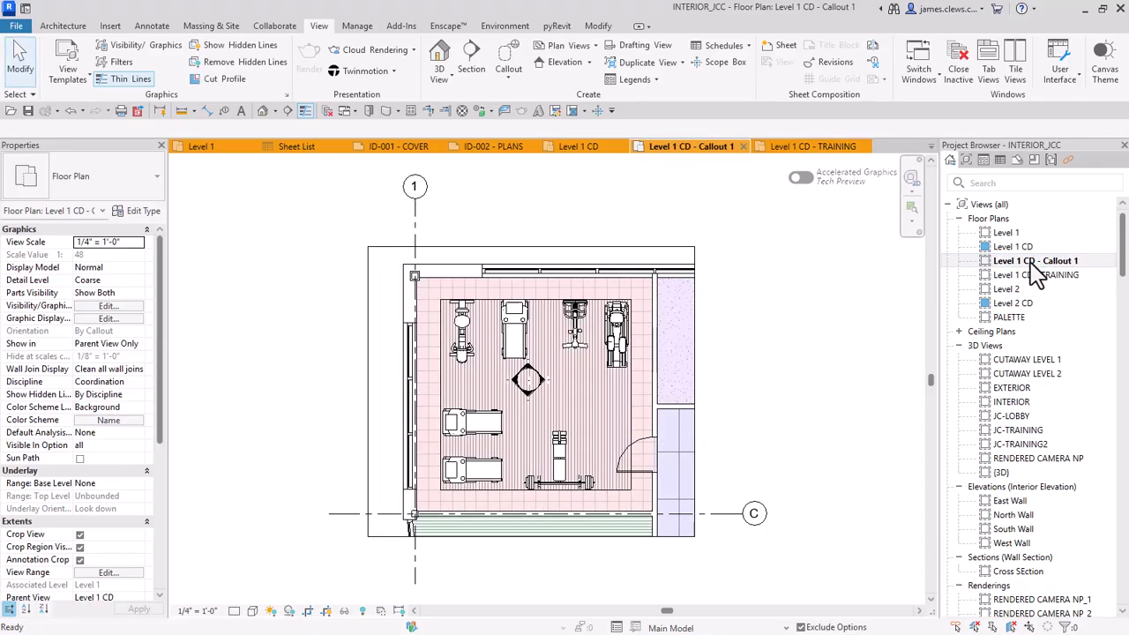
right_click(1035, 263)
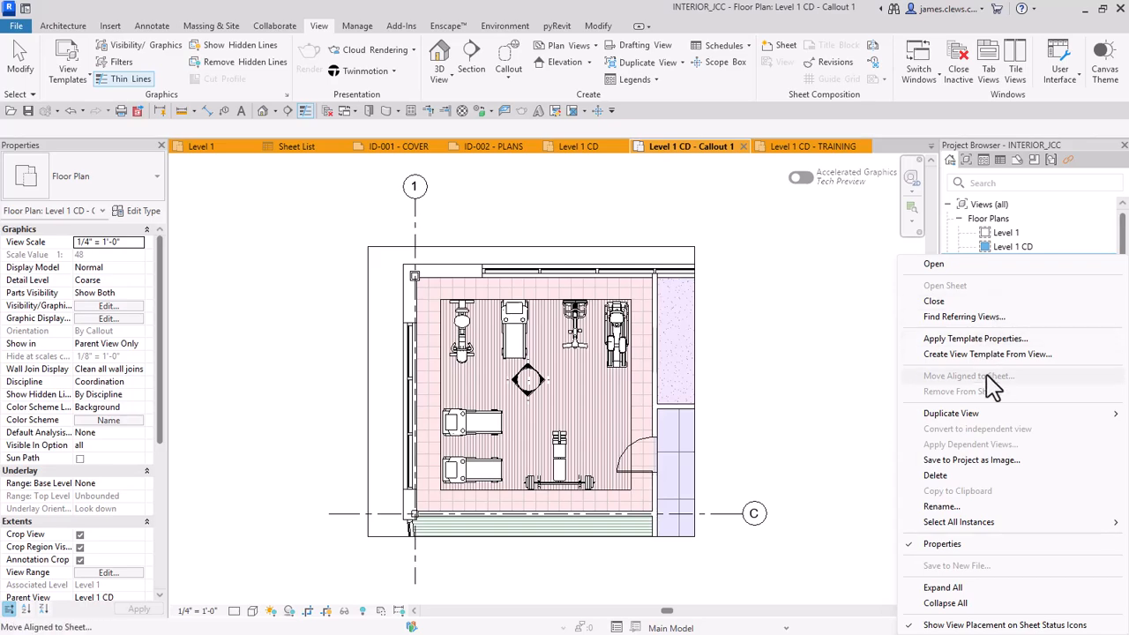
click(938, 477)
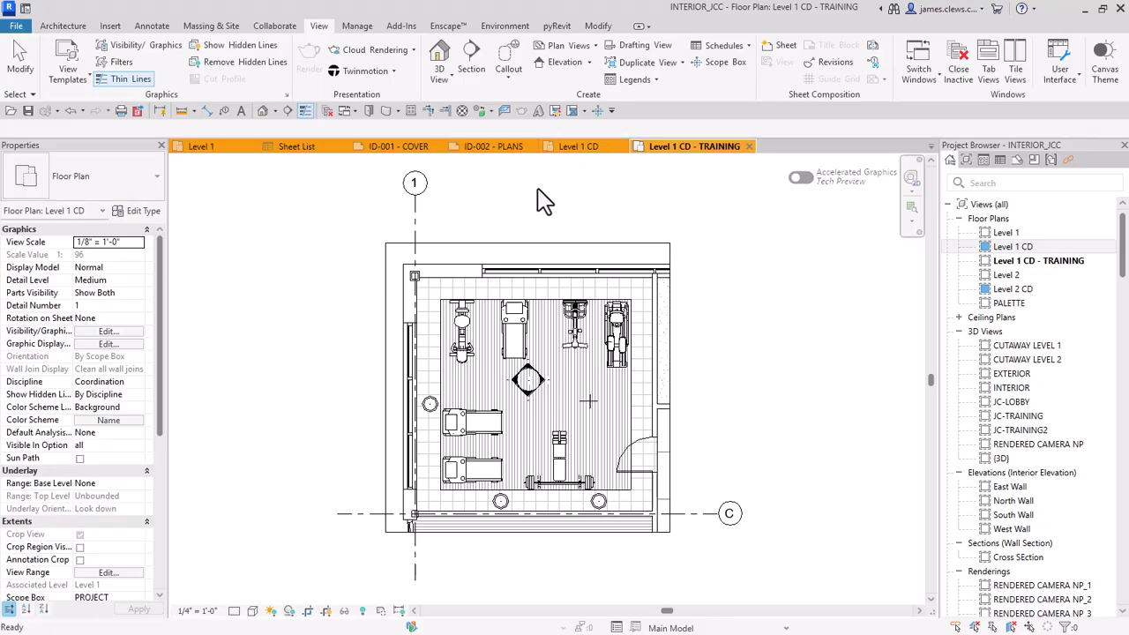
Place the Level 1 CD - TRAINING plan on sheet ID-002 - PLANS, in the empty area beside the Level 1 plan's legend.
click(486, 147)
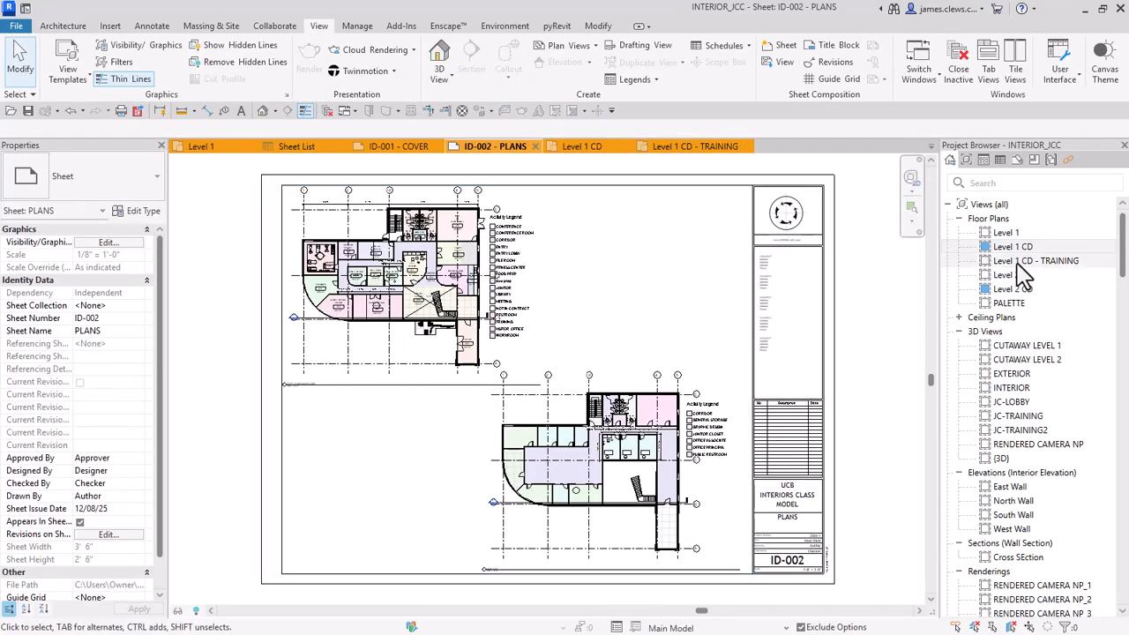
drag(1023, 261, 624, 282)
click(625, 282)
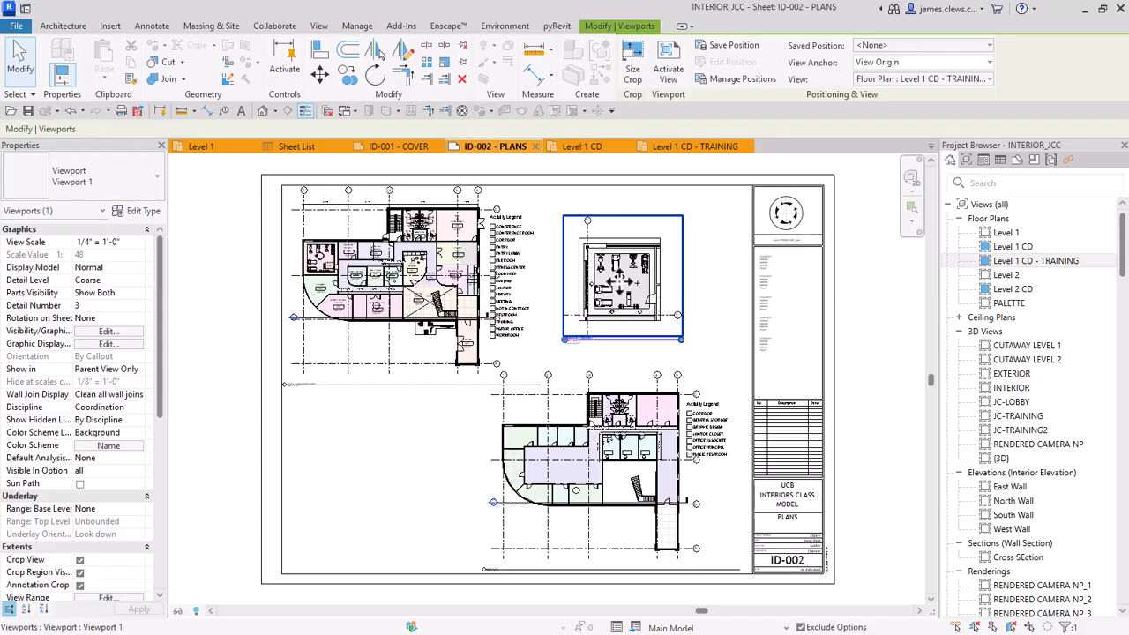
scroll(627, 285, up, 2)
key(Escape)
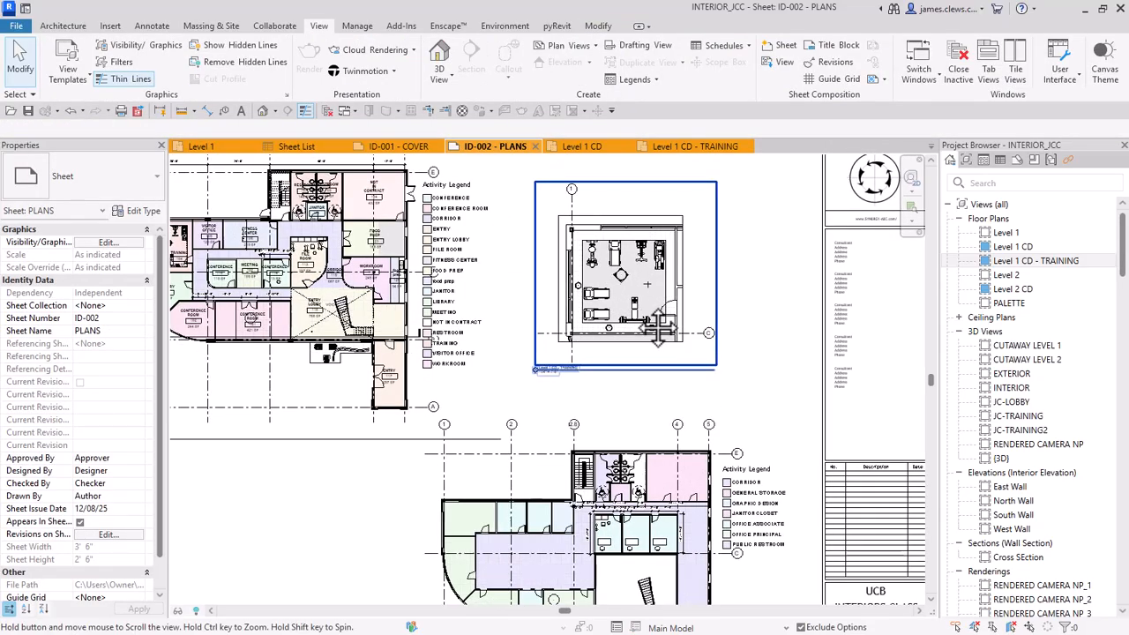
middle_drag(511, 282, 598, 320)
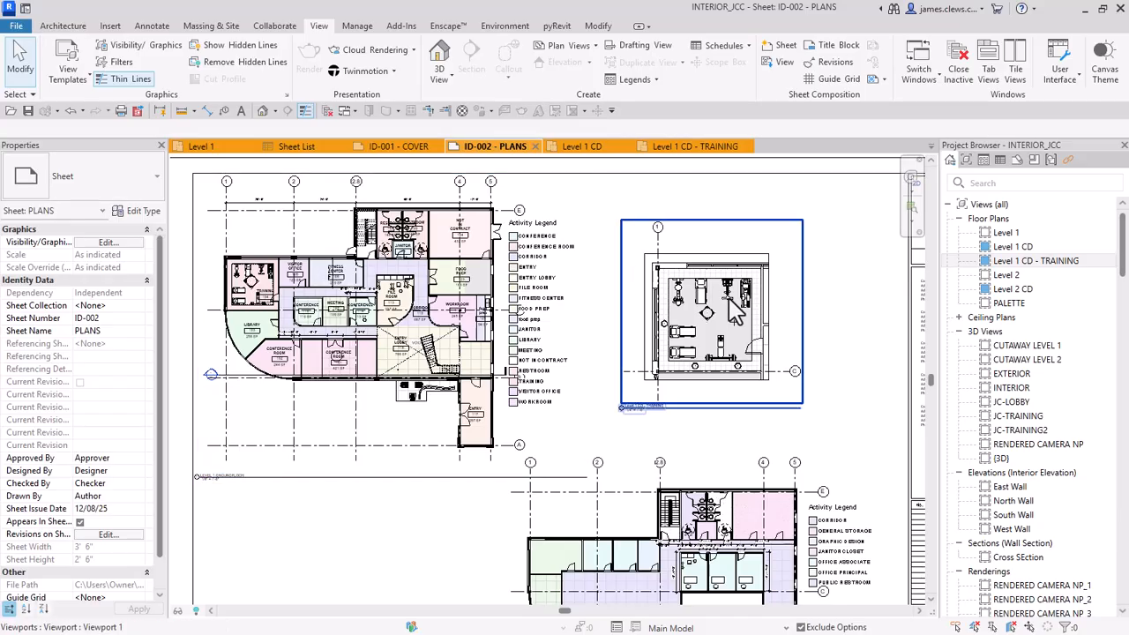
scroll(609, 433, up, 5)
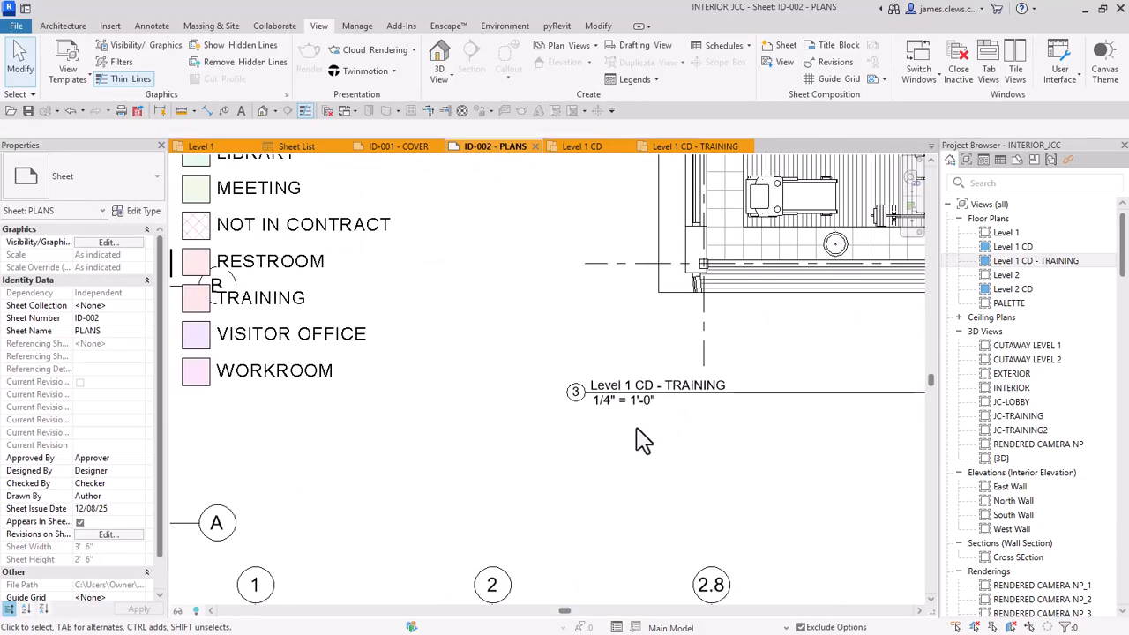
scroll(678, 422, down, 4)
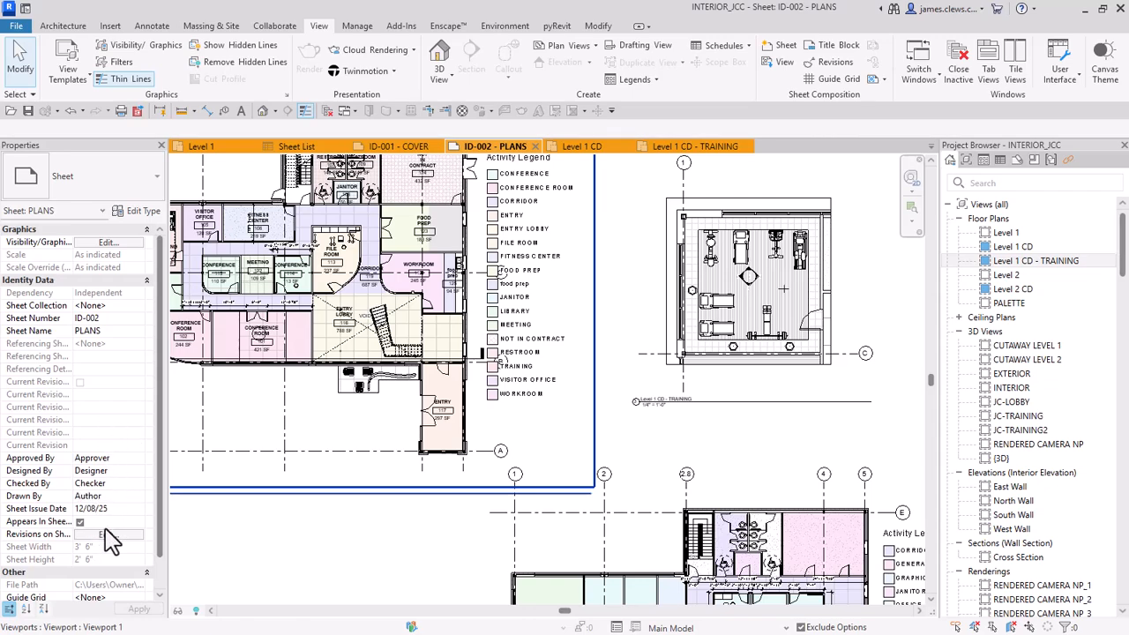
scroll(750, 347, down, 4)
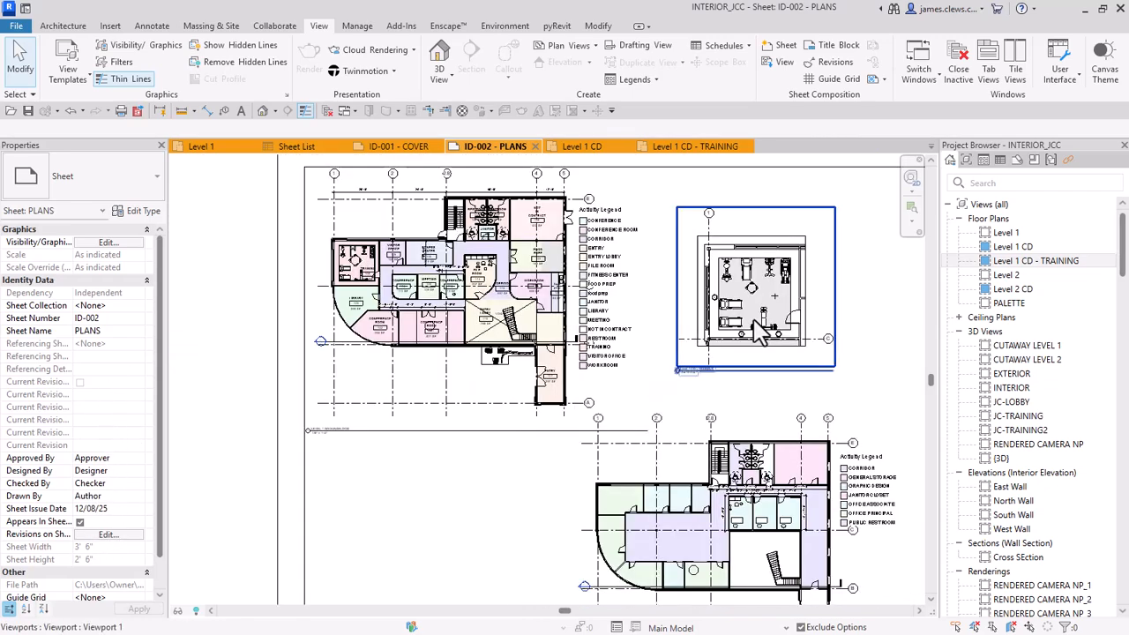
middle_drag(750, 347, 670, 334)
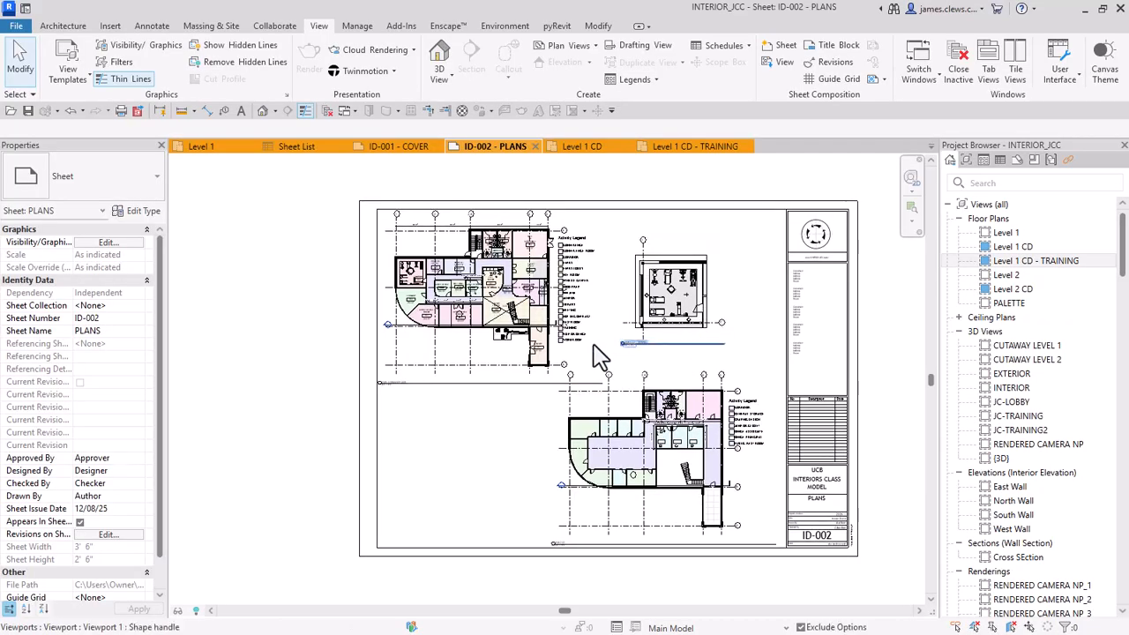
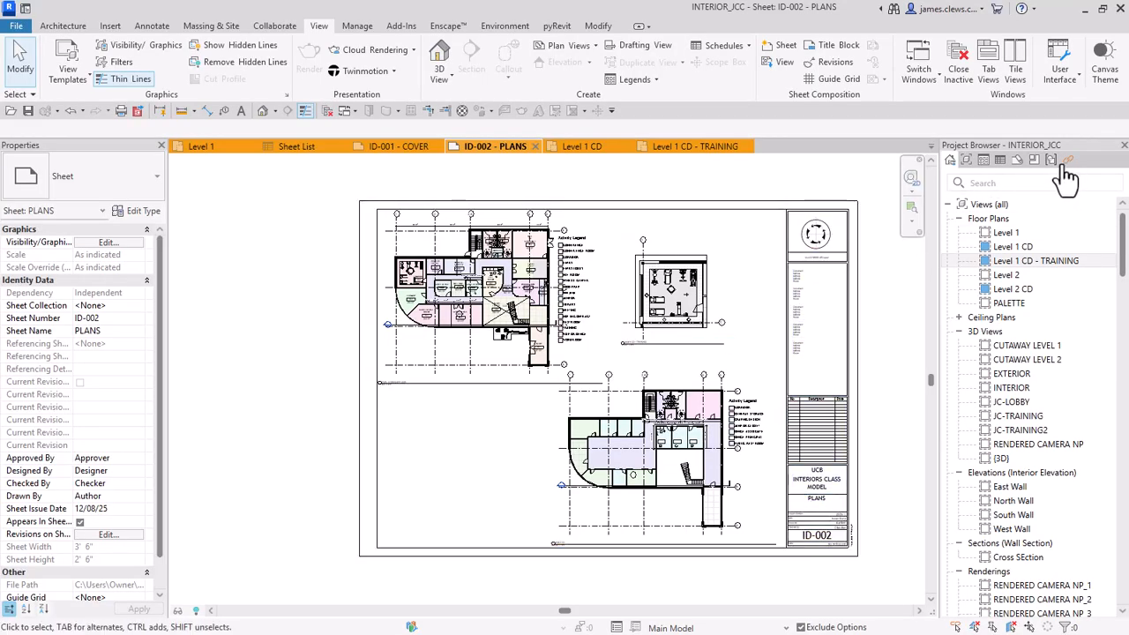
Open sheet ID-003 - INT ELEV and close all other open views.
click(1017, 161)
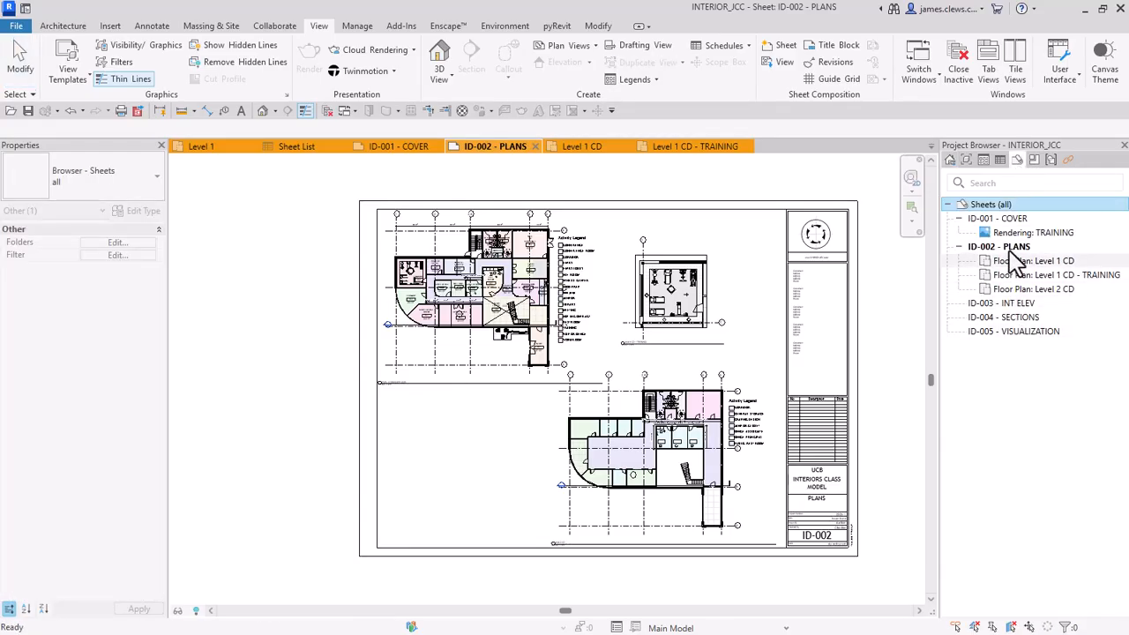
double_click(1003, 305)
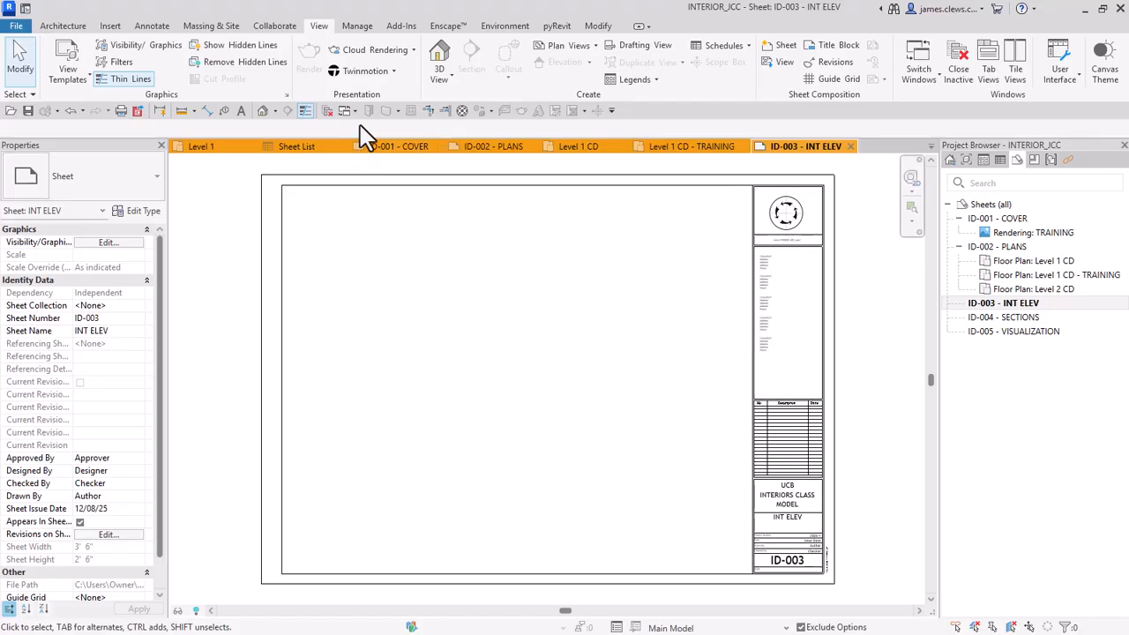
click(328, 111)
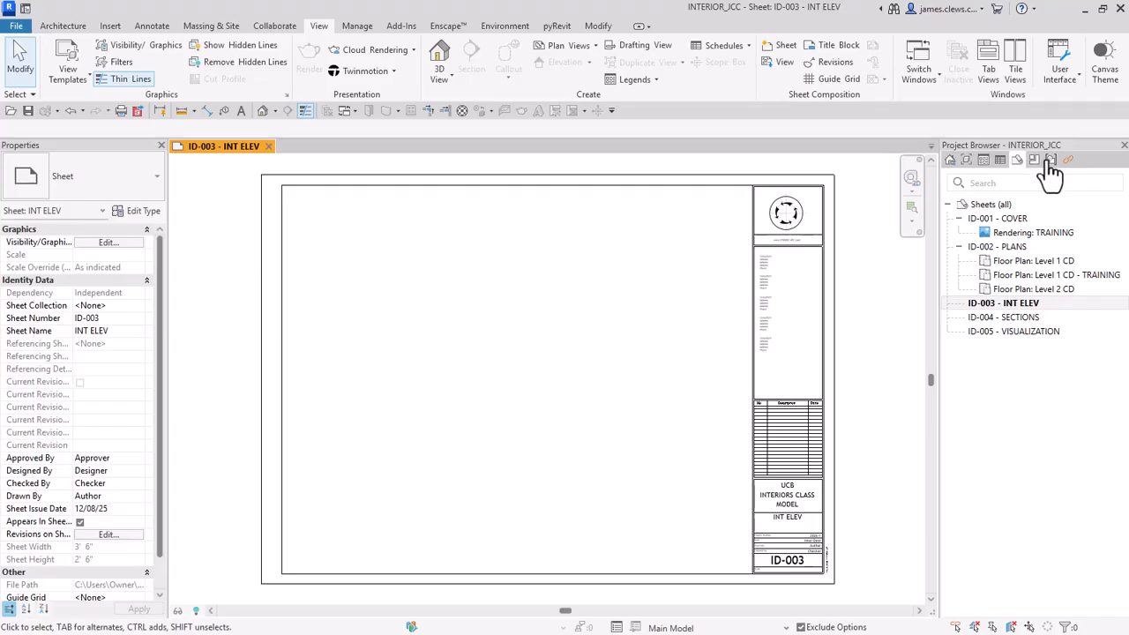
Review the East Wall interior elevation's properties and try to place the view on sheet ID-003 - INT ELEV.
click(969, 164)
click(969, 163)
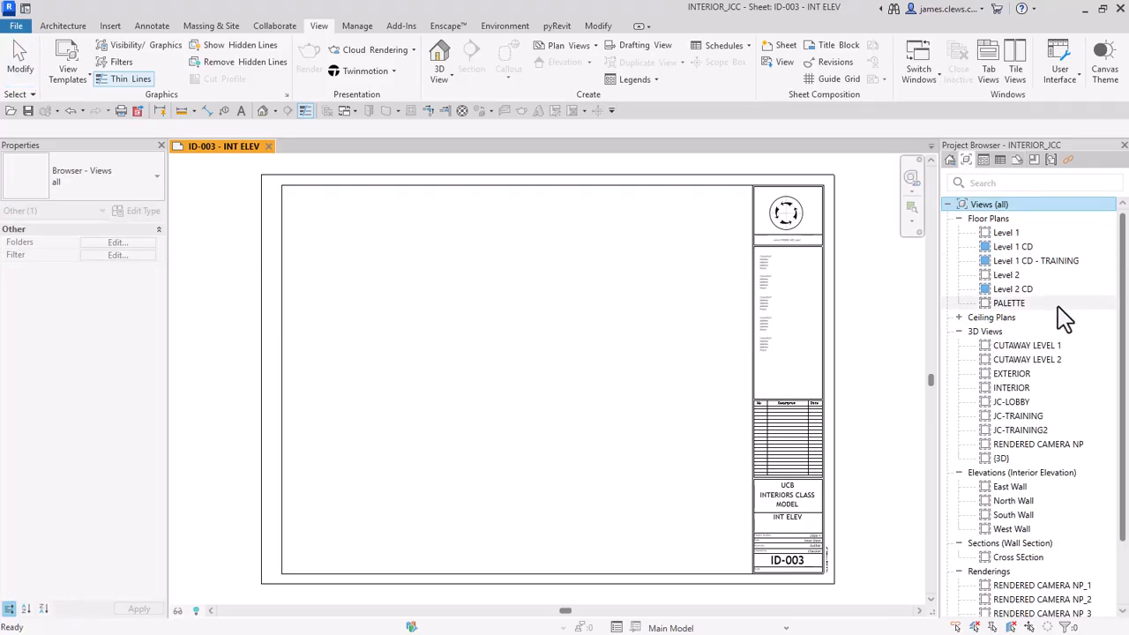
scroll(1033, 308, down, 3)
scroll(1025, 305, down, 1)
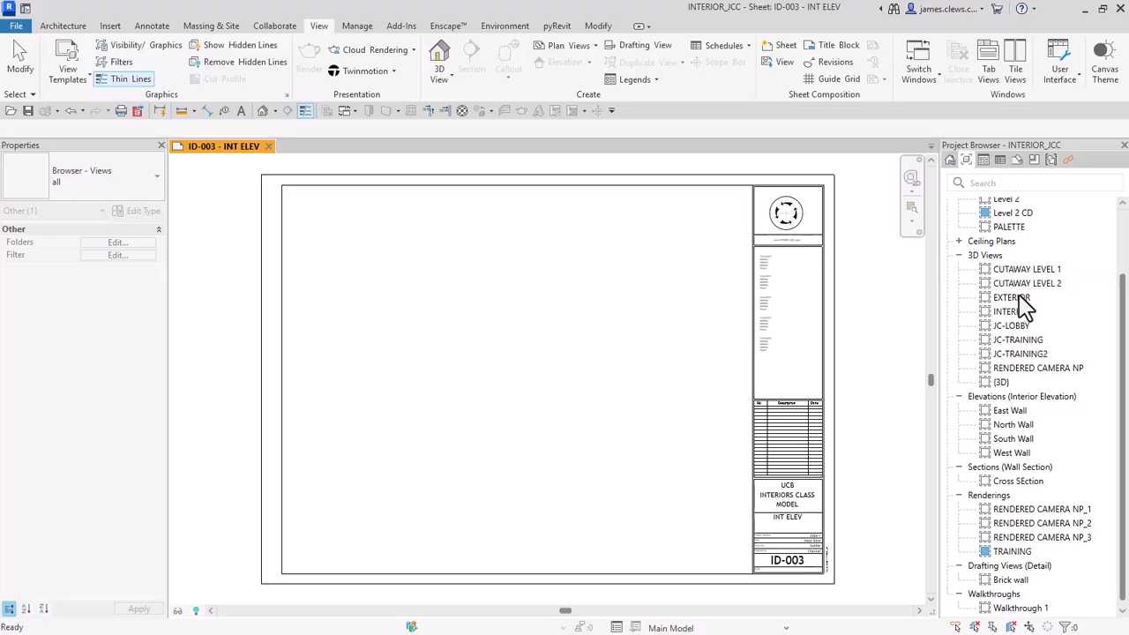
click(1011, 412)
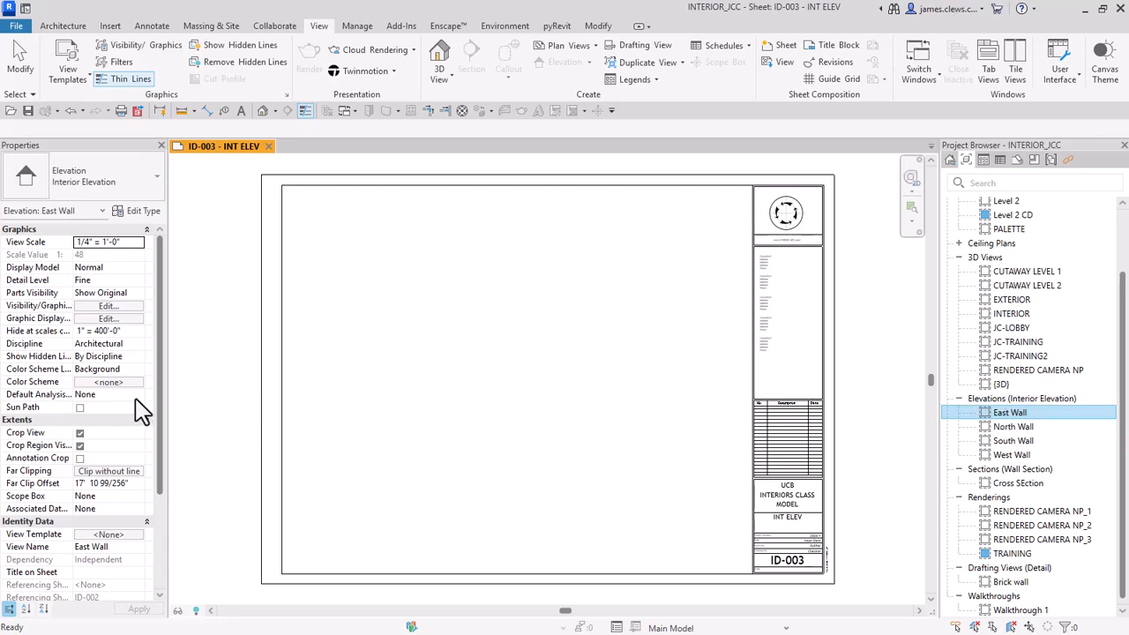
drag(160, 389, 165, 482)
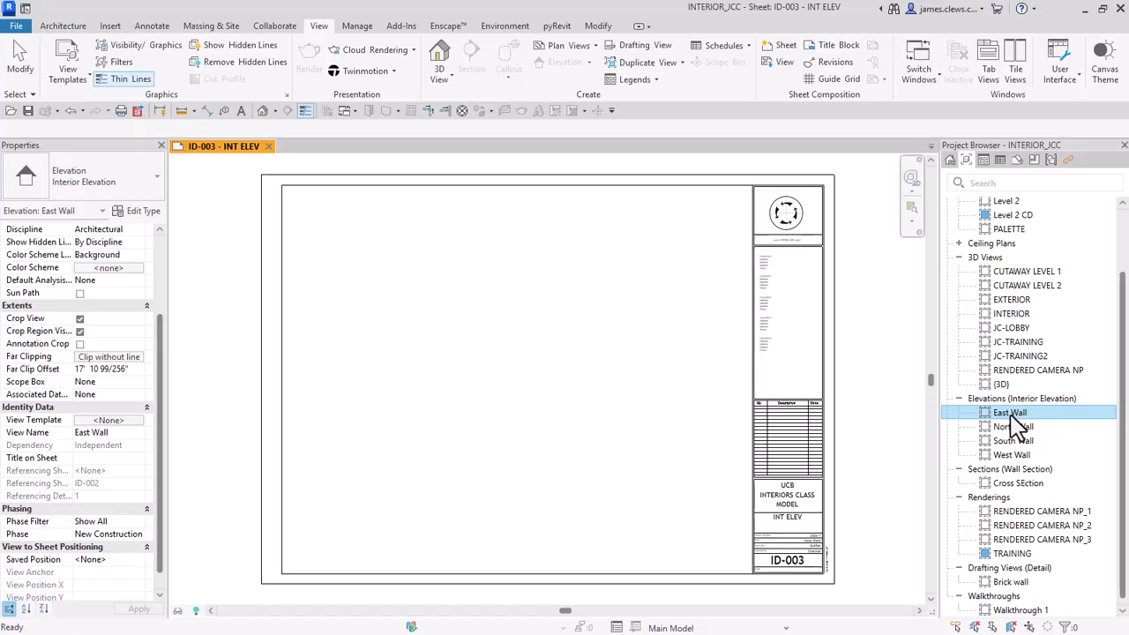
drag(1017, 414, 535, 369)
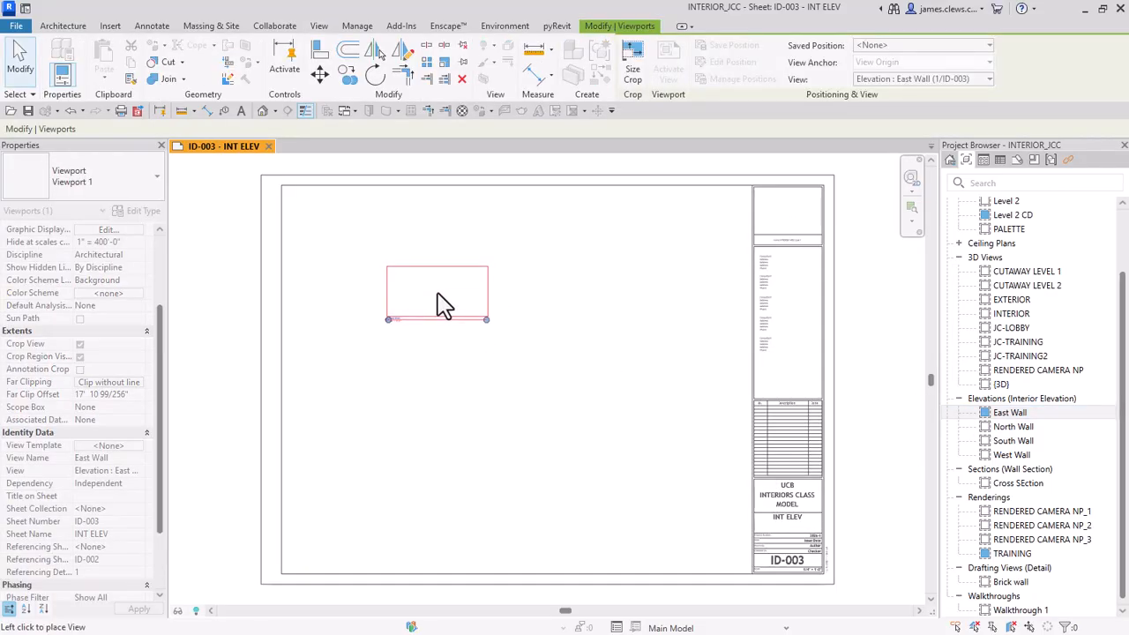
key(Escape)
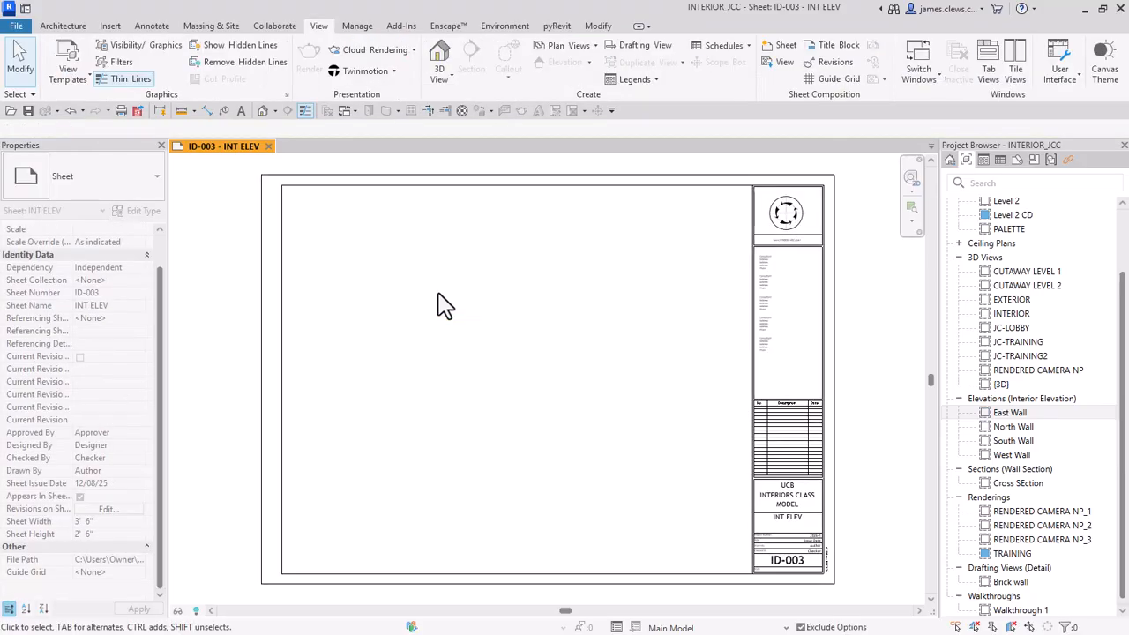
Set the view scale of the East Wall interior elevation to 1/2" = 1'-0".
click(1014, 414)
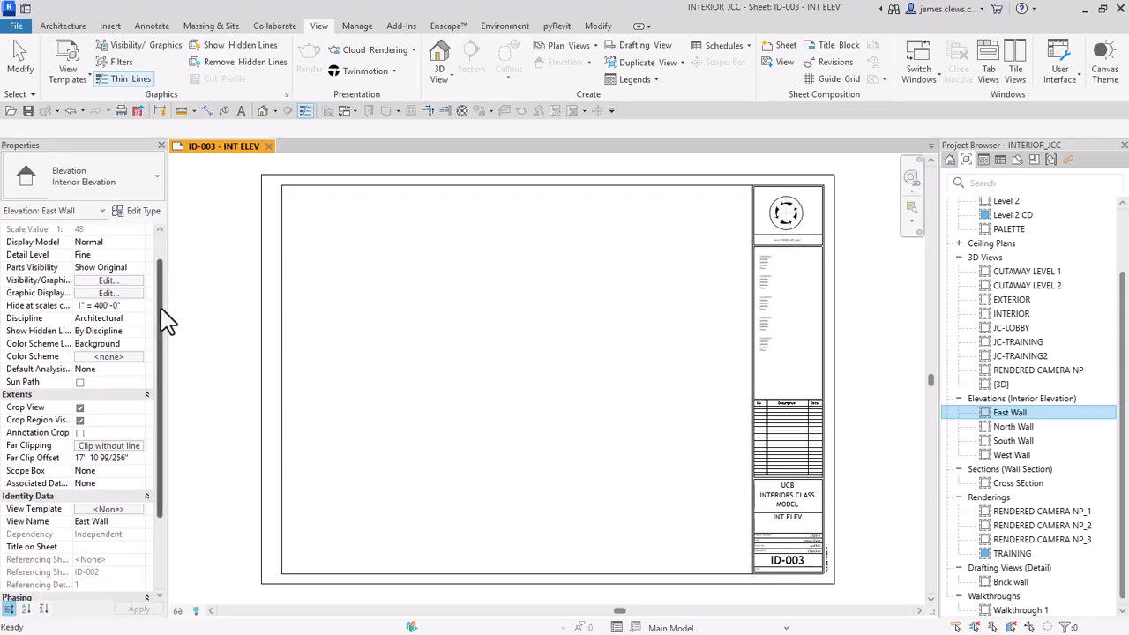
scroll(162, 297, up, 2)
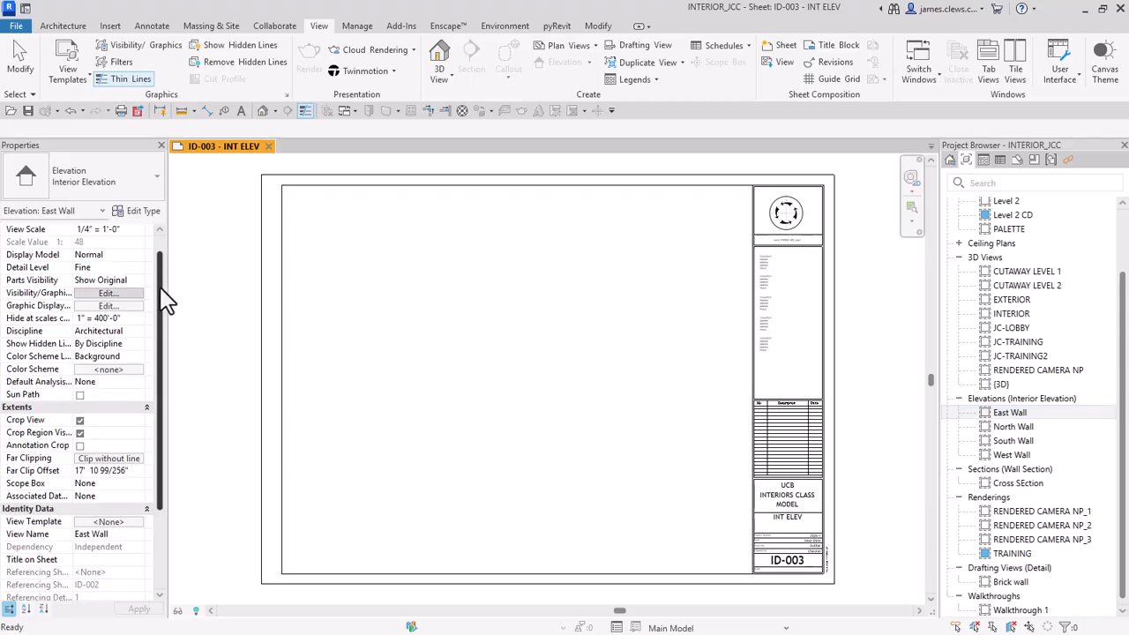
click(132, 243)
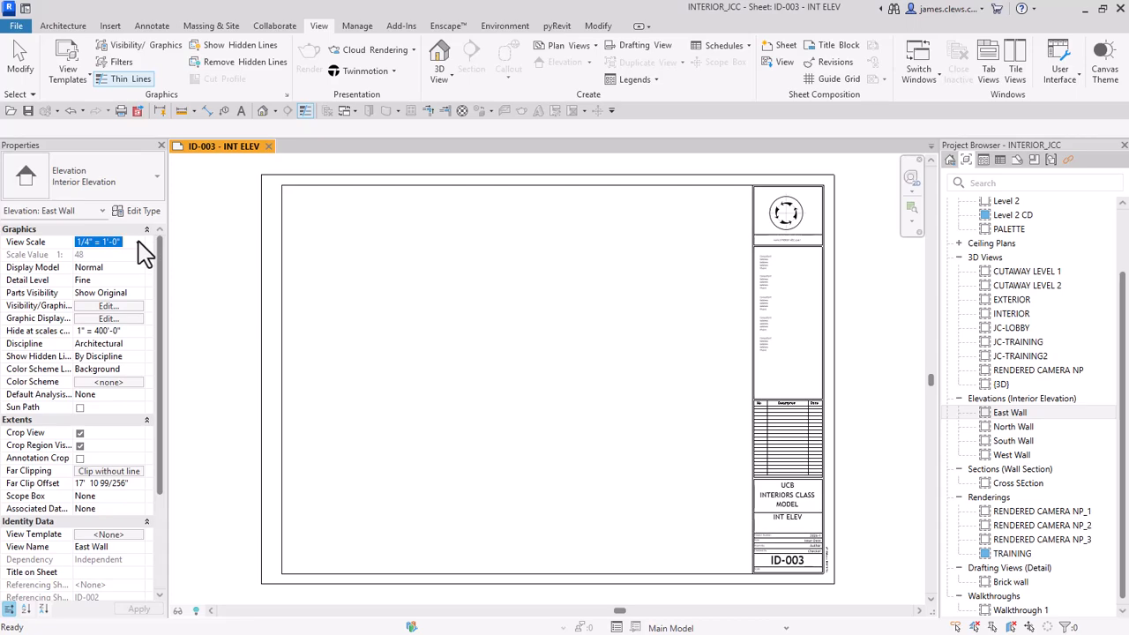
click(139, 242)
scroll(119, 287, down, 3)
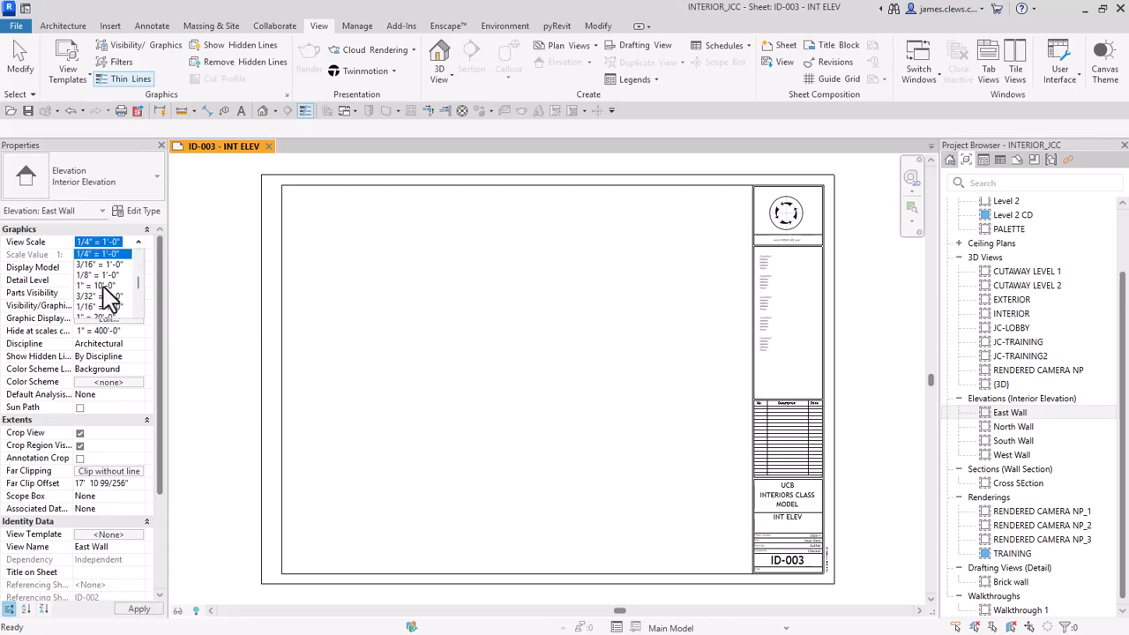
scroll(124, 278, up, 3)
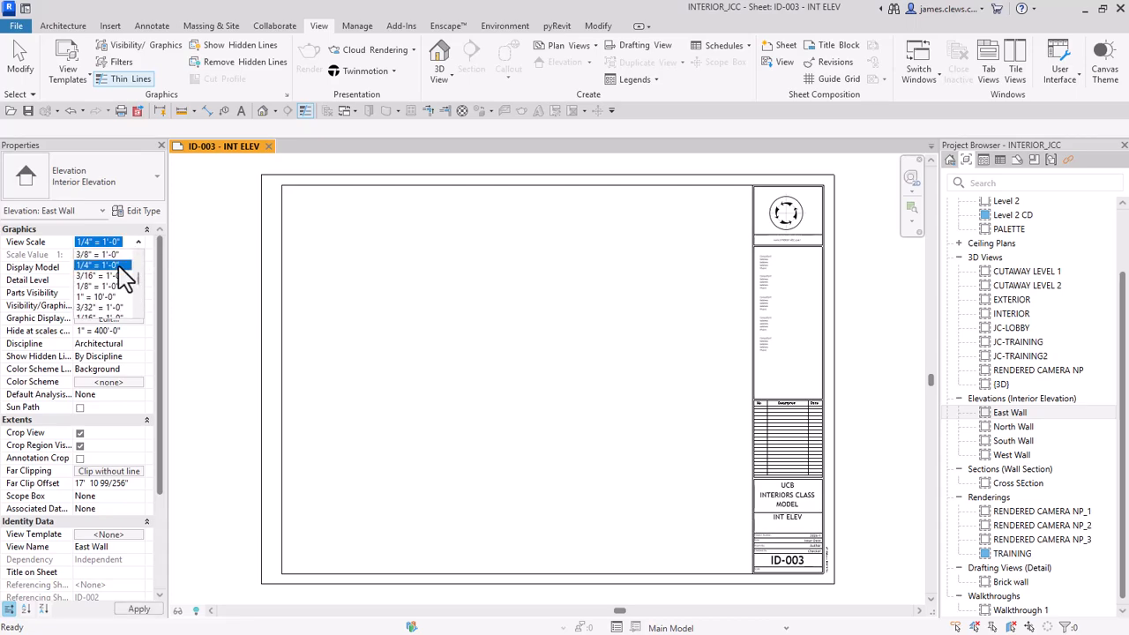
scroll(111, 283, up, 3)
click(96, 276)
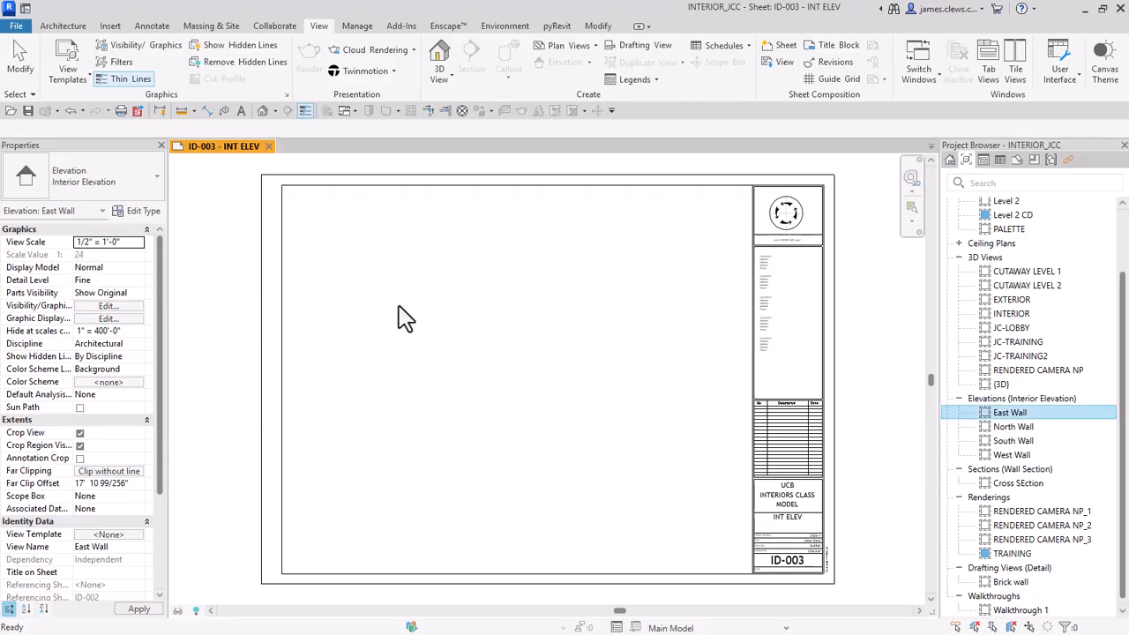
Place the East Wall elevation in the upper-left corner of sheet ID-003 - INT ELEV.
drag(1023, 419, 470, 333)
click(383, 257)
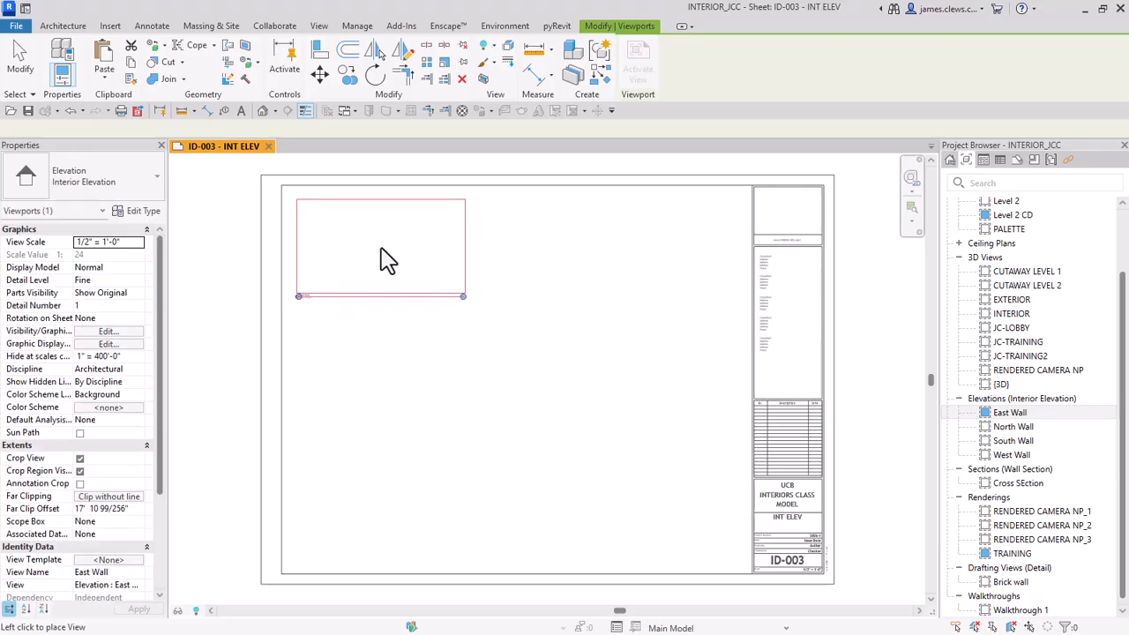
click(480, 374)
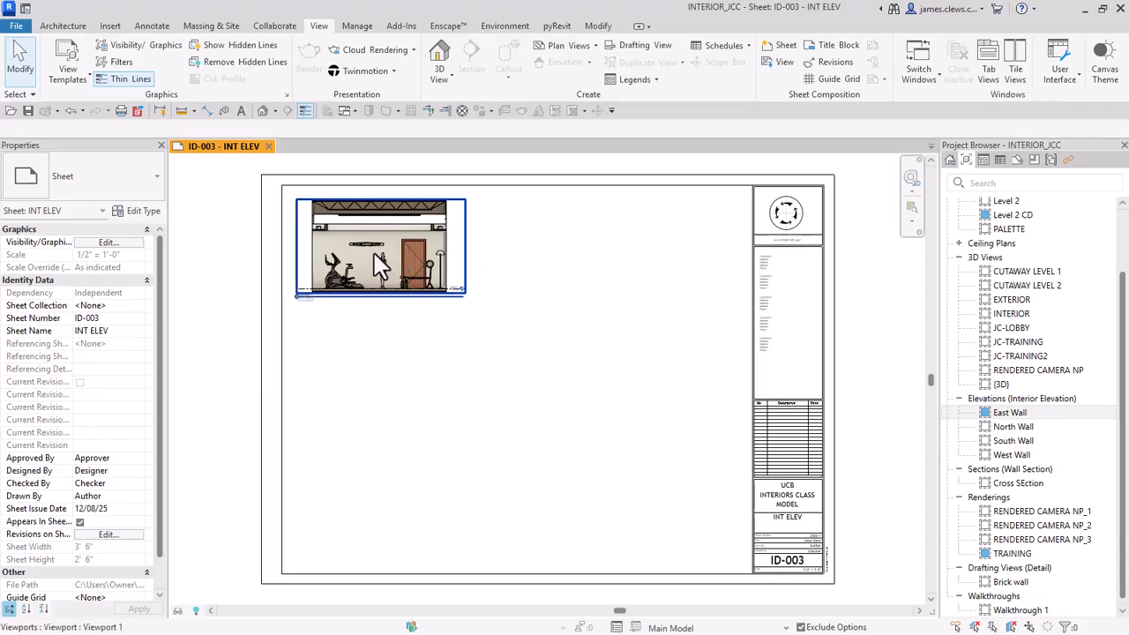
Set the North, South and West Wall elevations to 1 1/2" = 1'-0" and try to place them together on the sheet.
click(1003, 414)
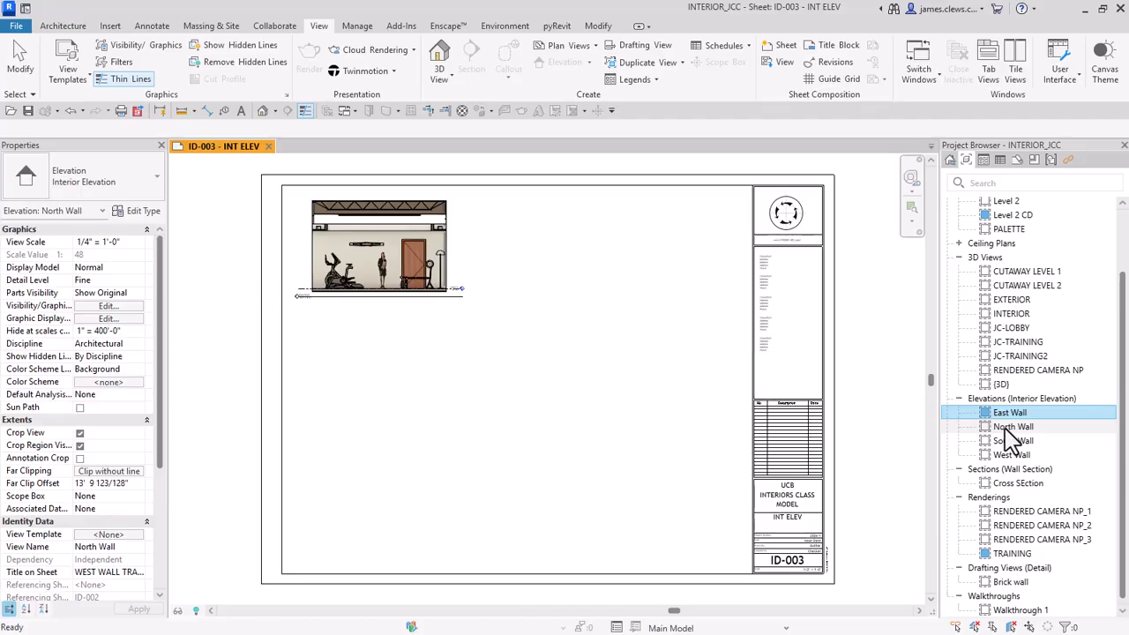
click(1004, 428)
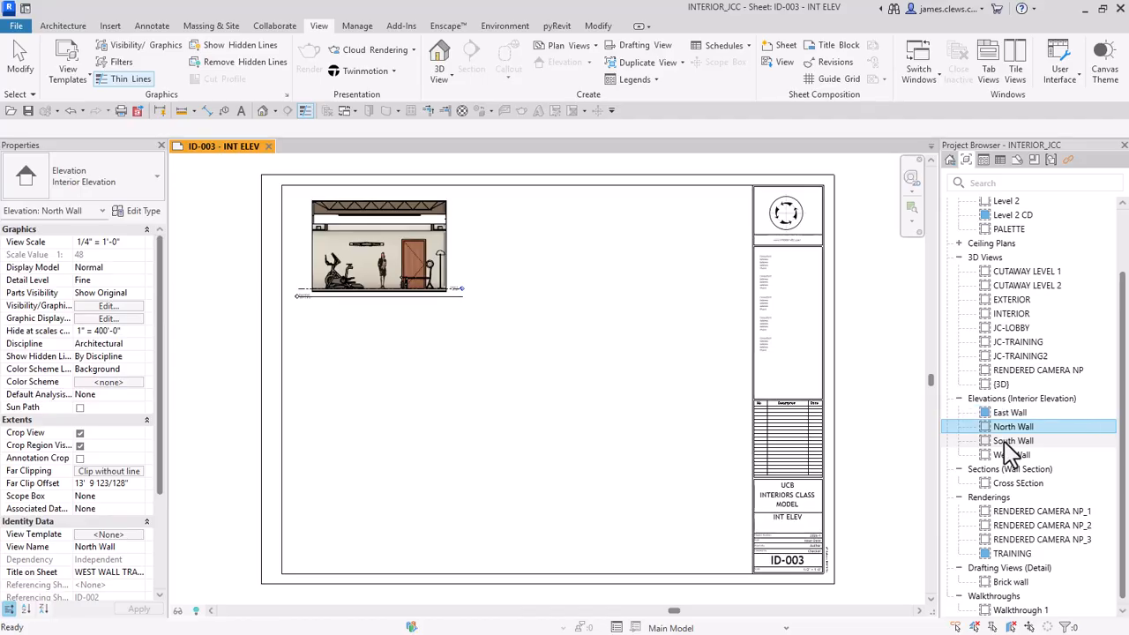
ctrl+click(1004, 441)
ctrl+click(1005, 456)
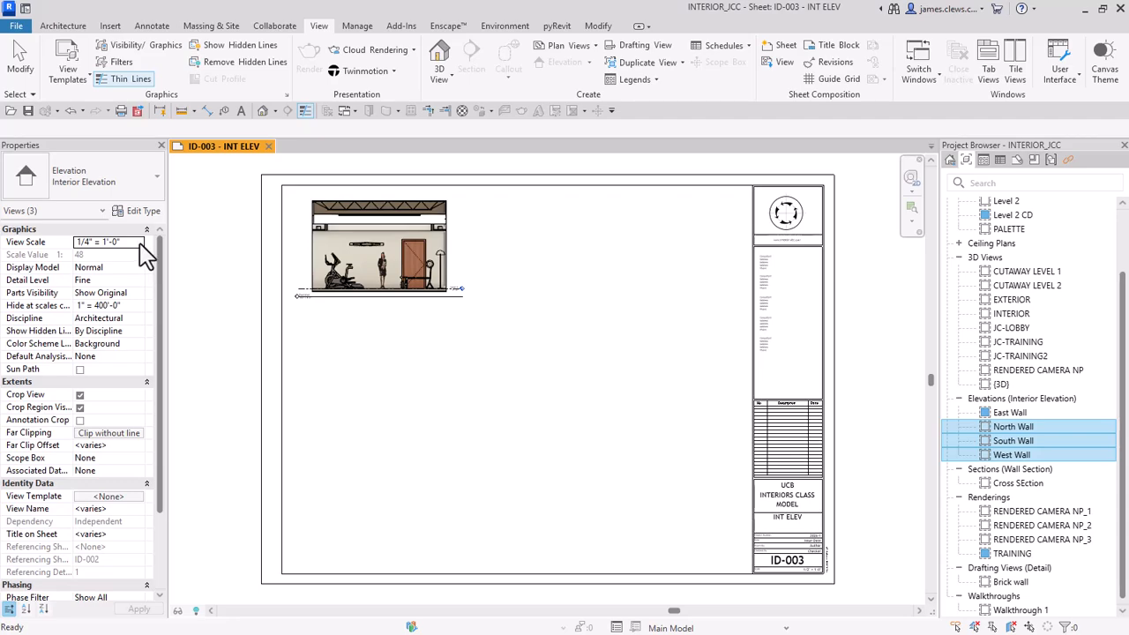
click(139, 243)
click(108, 255)
drag(1021, 433, 868, 427)
click(867, 427)
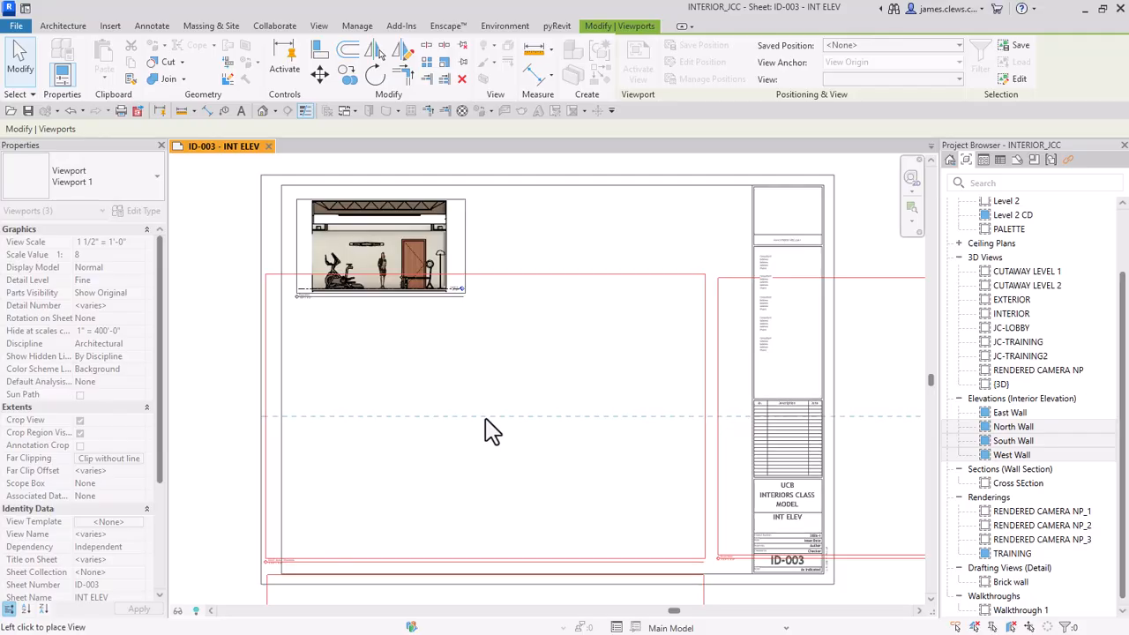
key(Escape)
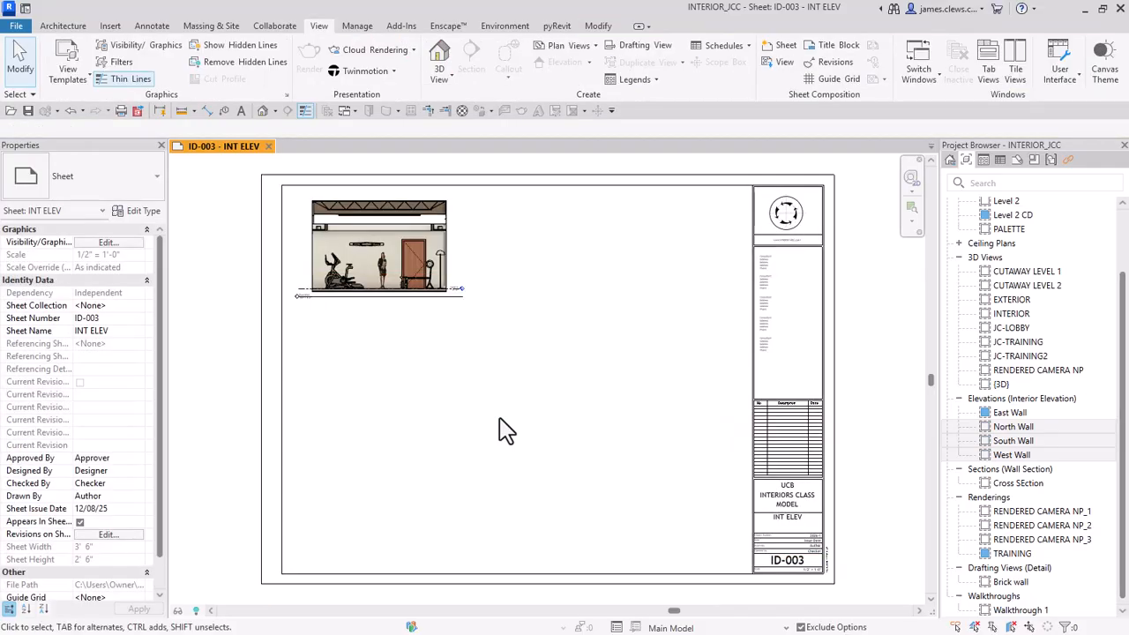
Try placing the North Wall elevation below the East Wall elevation and compare the scales in both view titles.
scroll(335, 308, up, 3)
scroll(340, 305, up, 4)
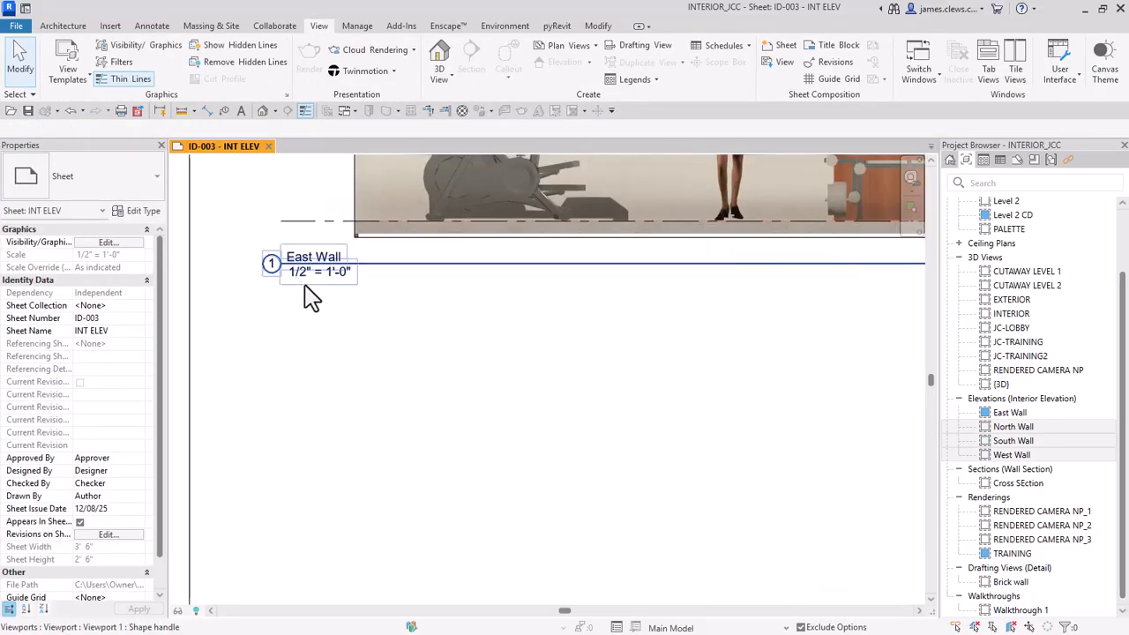
scroll(312, 295, down, 5)
scroll(494, 426, down, 3)
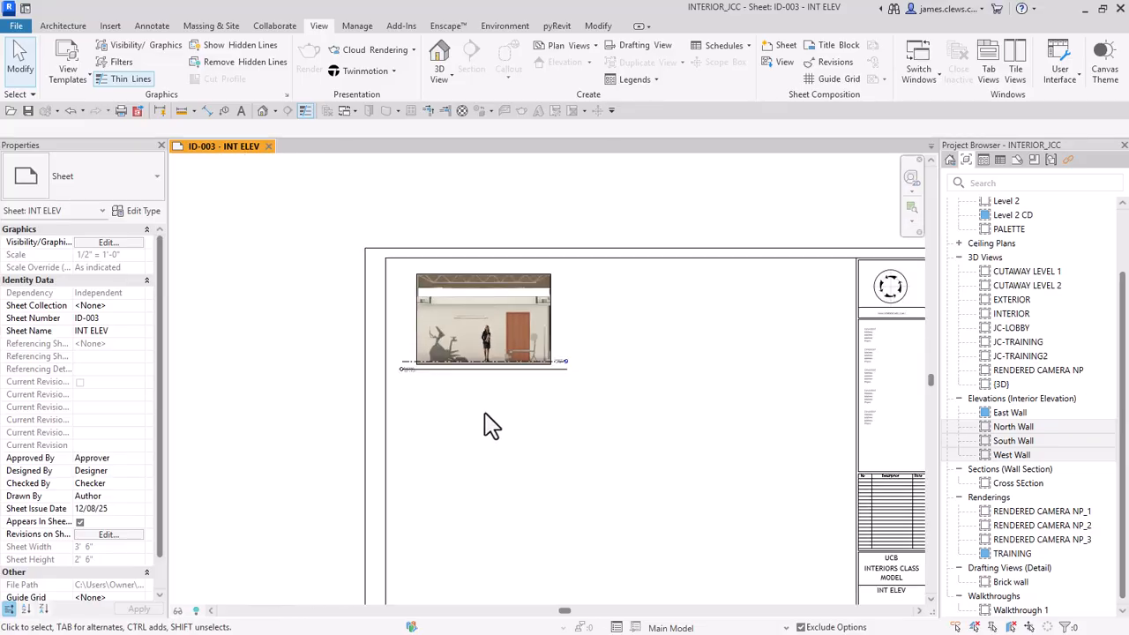
click(1006, 427)
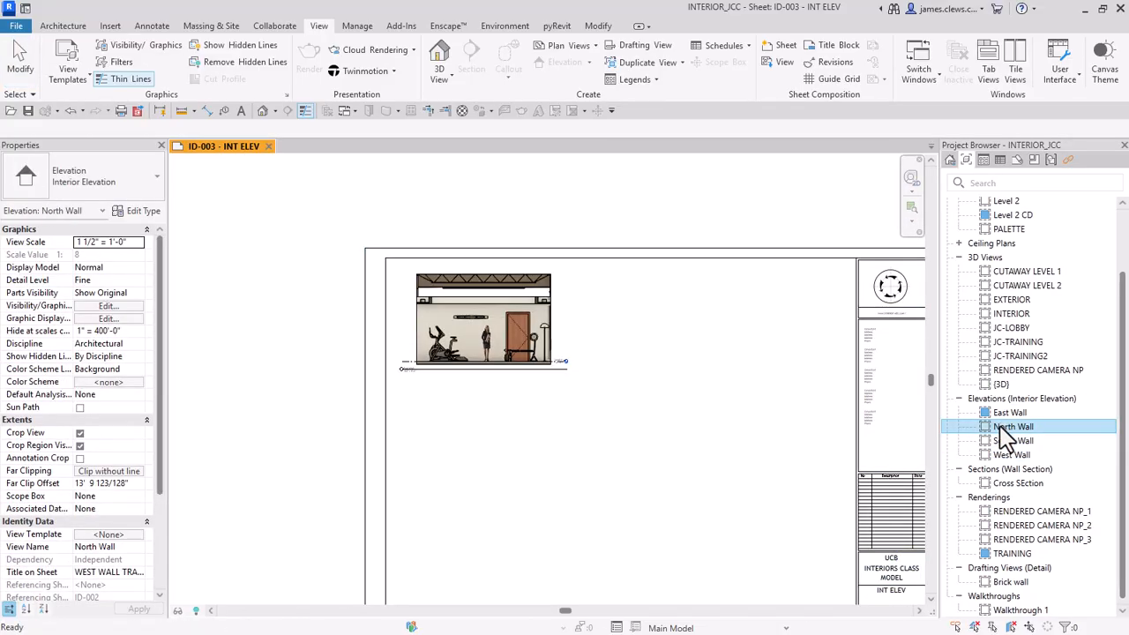
drag(646, 432, 592, 448)
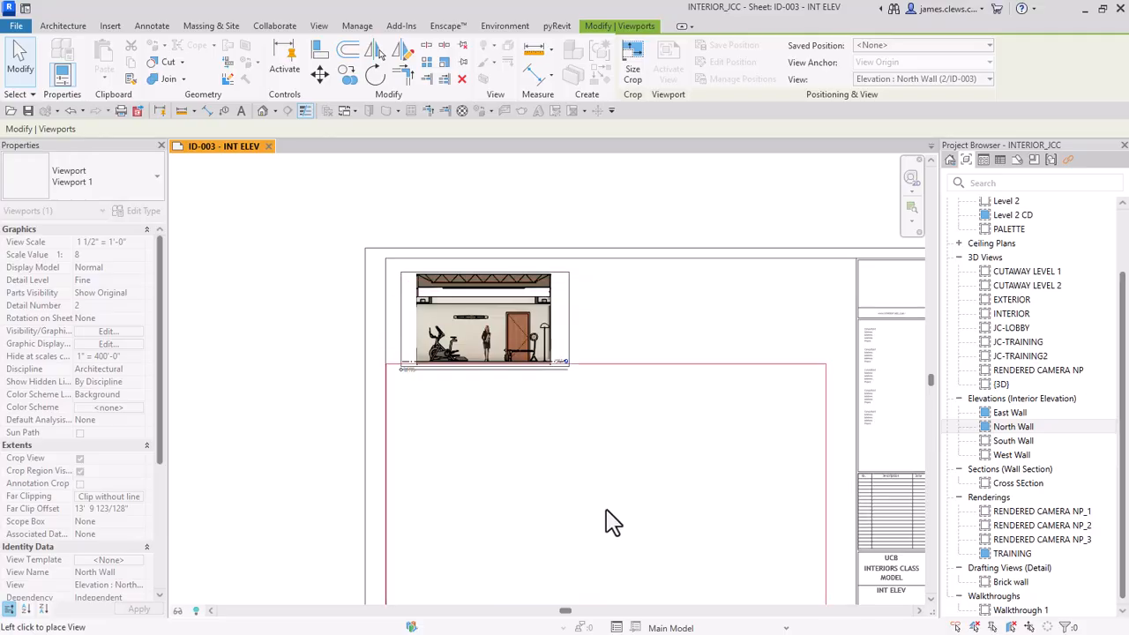
click(606, 534)
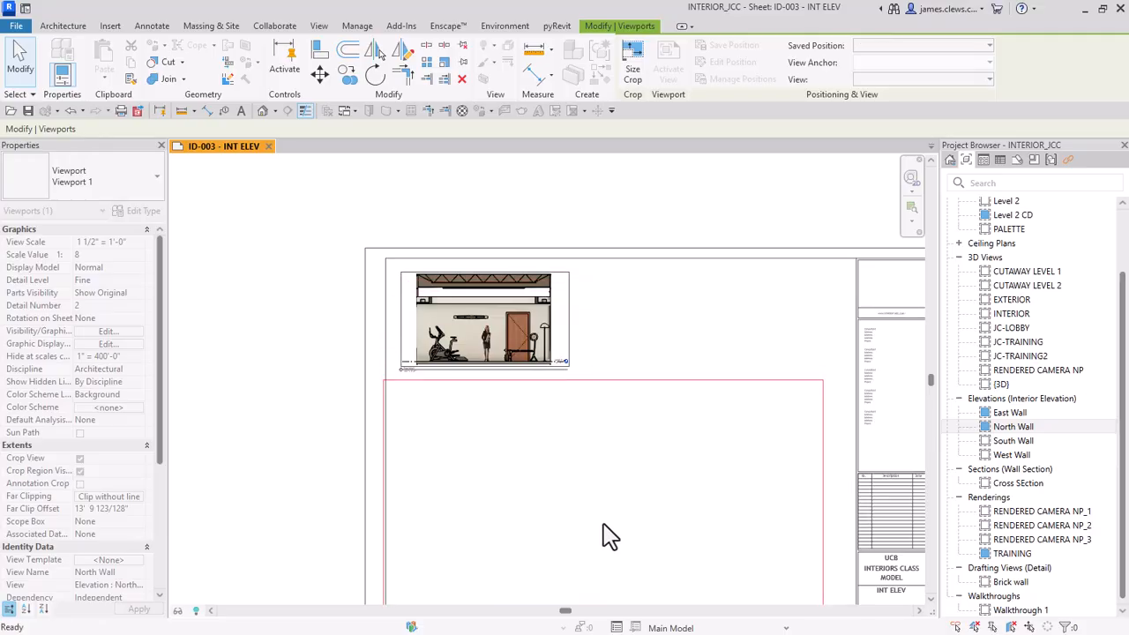
key(Escape)
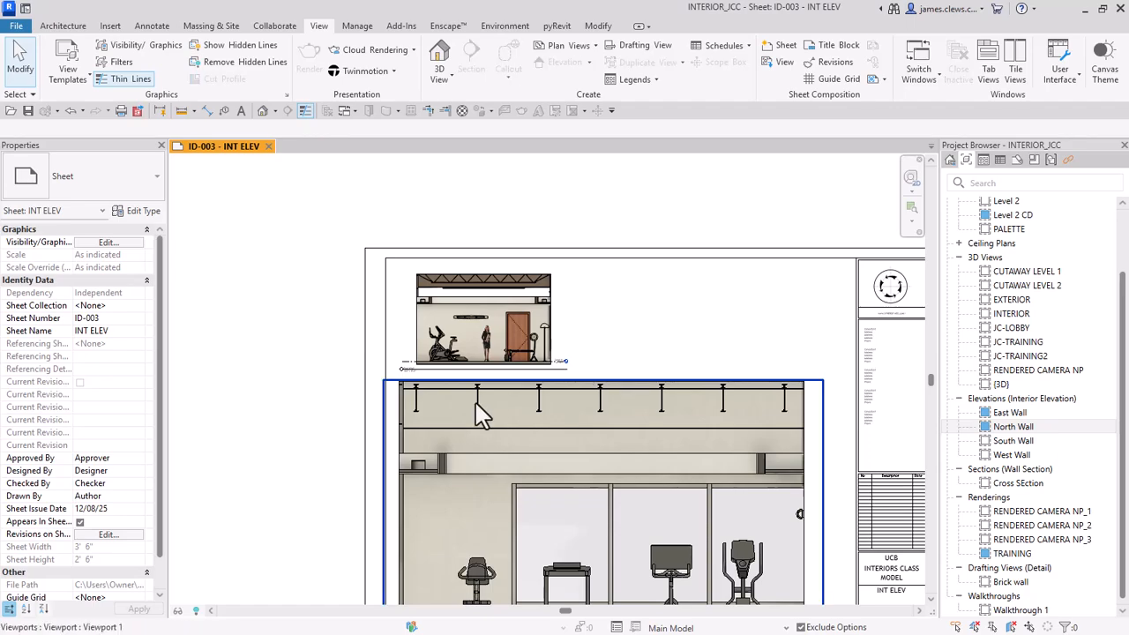
scroll(457, 432, up, 1)
middle_drag(464, 430, 463, 214)
scroll(379, 423, up, 5)
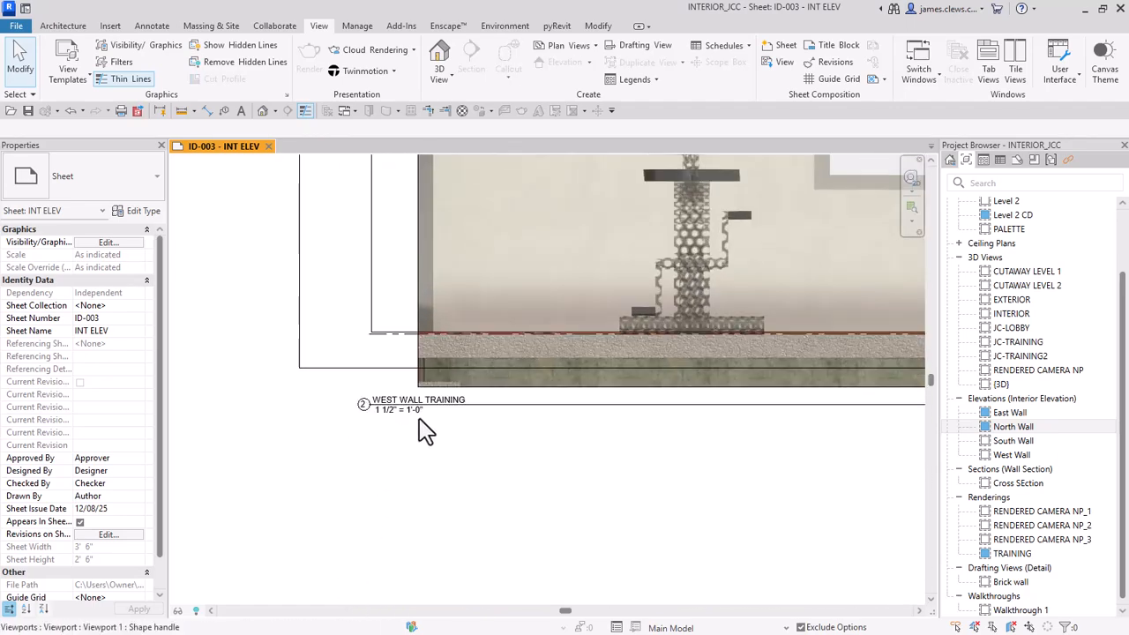
scroll(369, 436, down, 4)
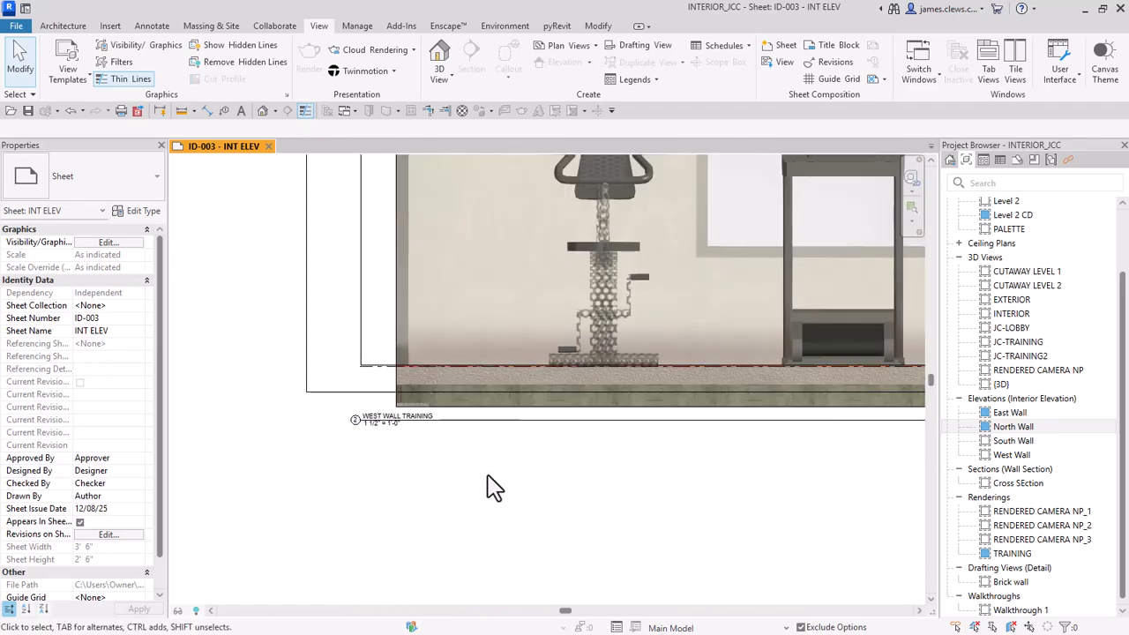
scroll(499, 510, down, 4)
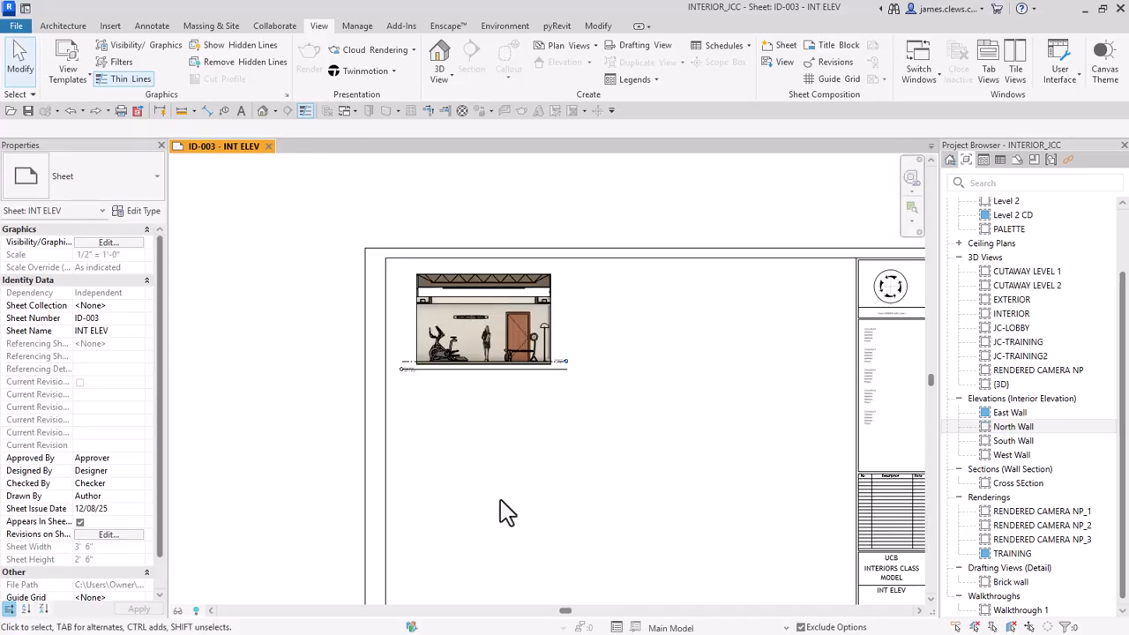
Set the view scale of the North, South and West Wall elevations together to 1/2" = 1'-0".
click(1013, 427)
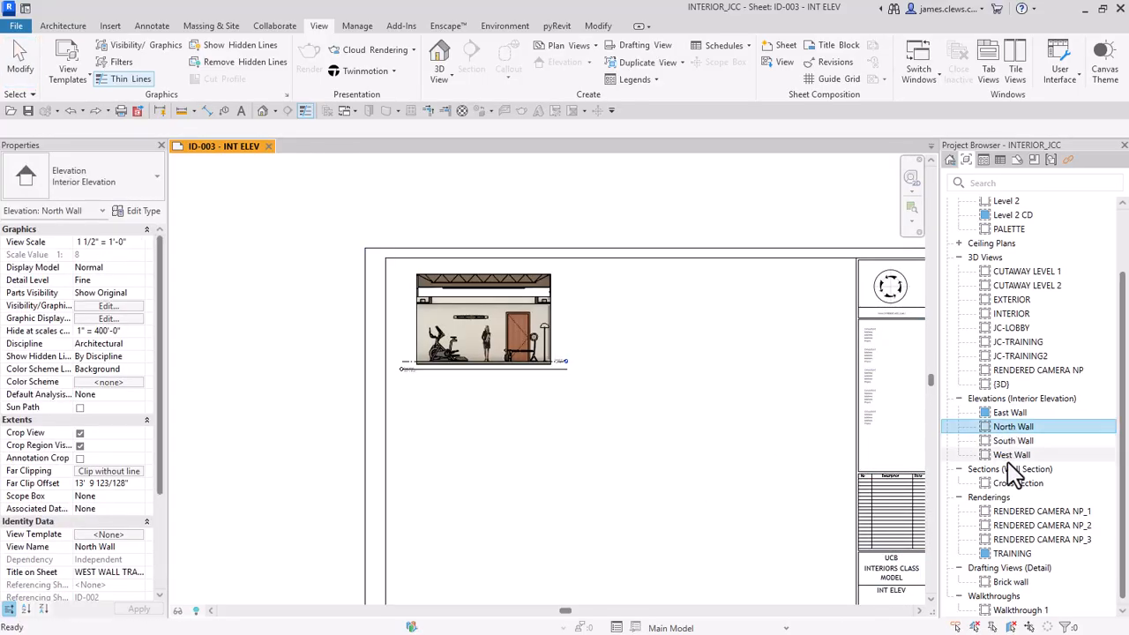
shift+click(1002, 457)
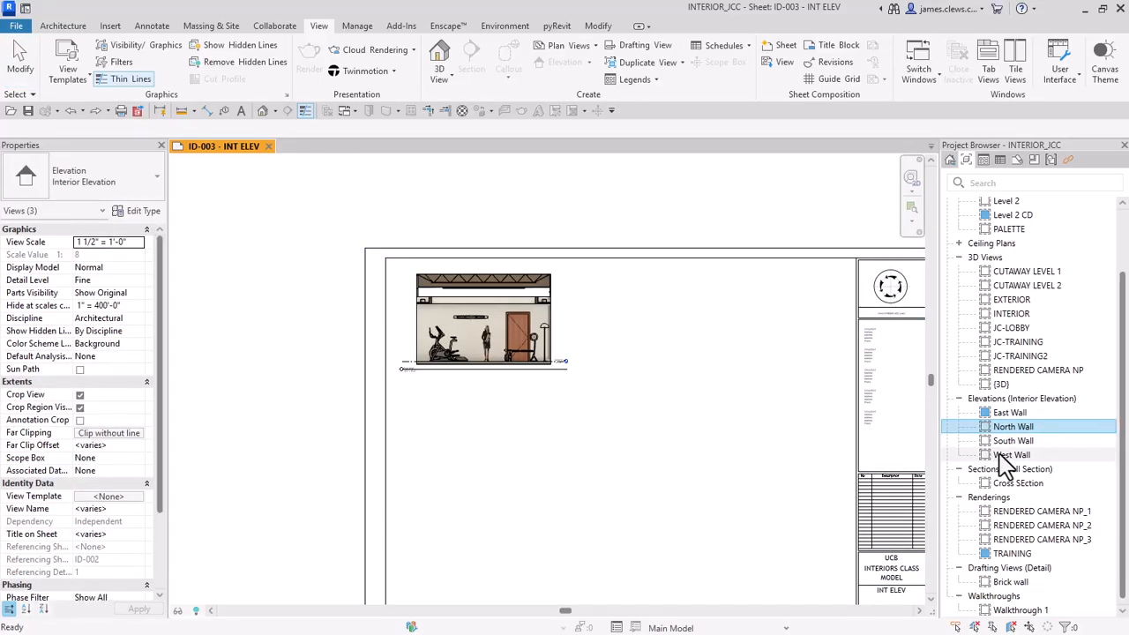
click(139, 243)
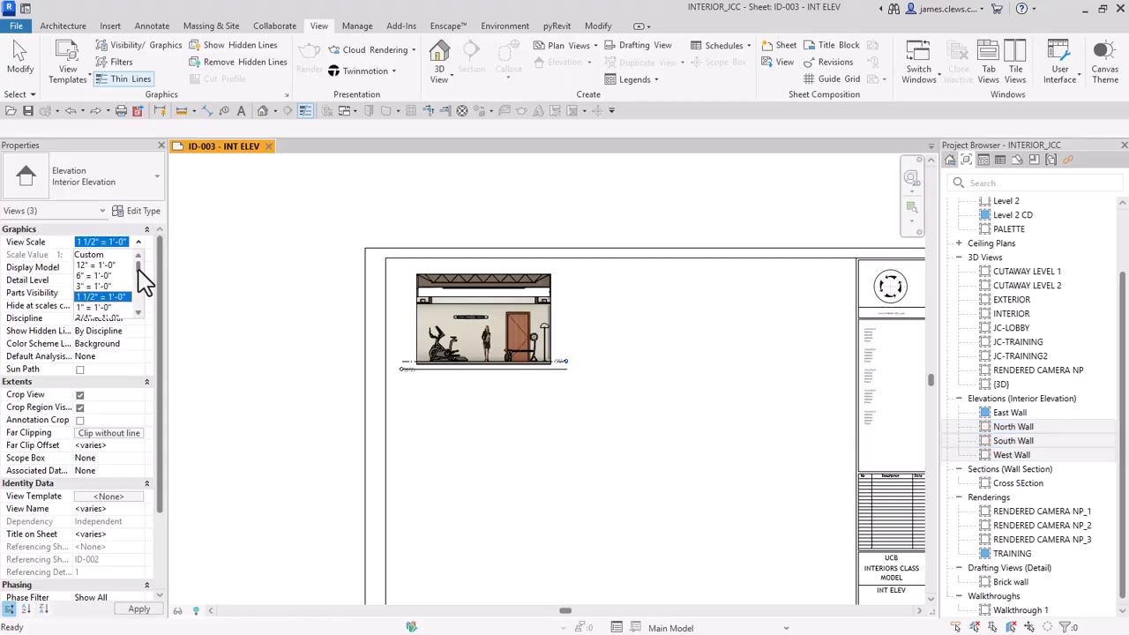
drag(137, 269, 138, 276)
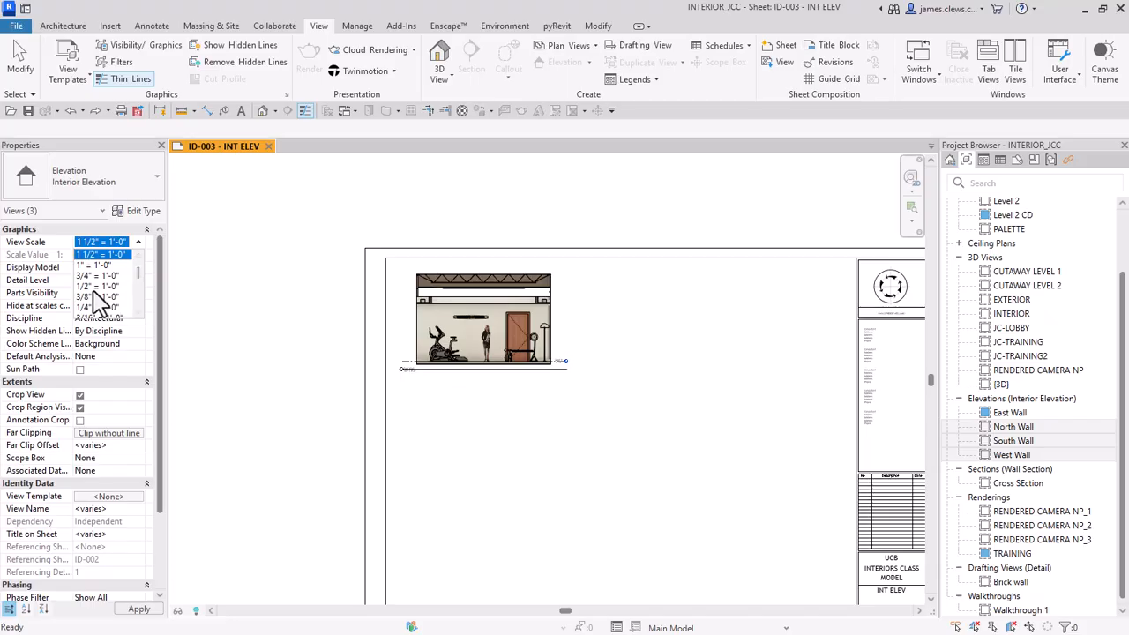
click(97, 287)
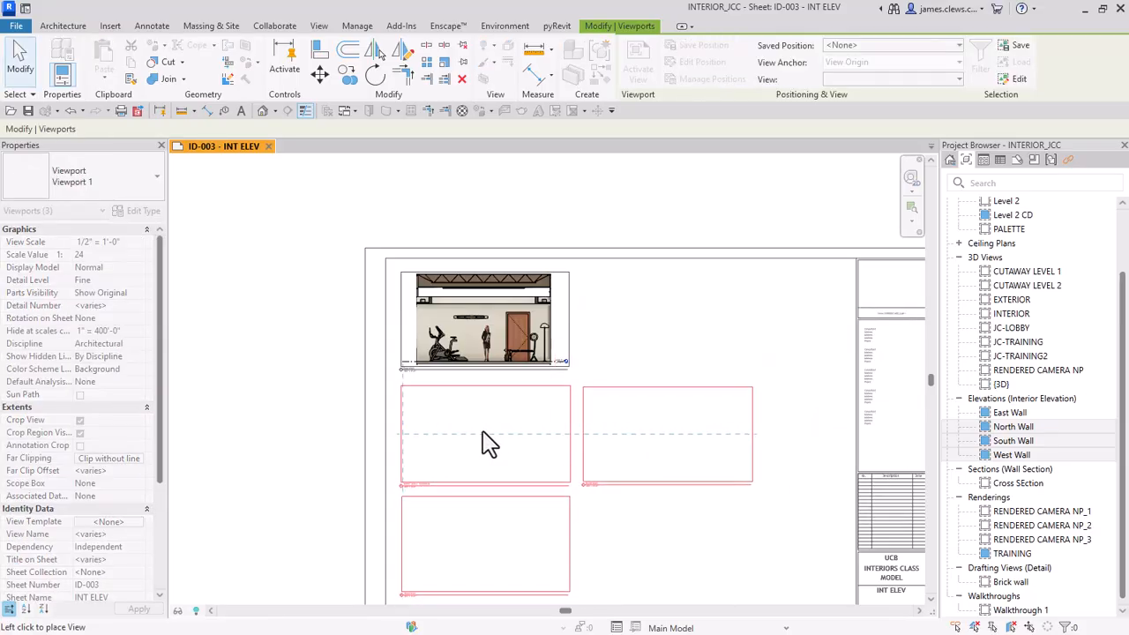
Place the North, South and West Wall elevations together on sheet ID-003, with their left column aligned below the East Wall elevation.
click(487, 444)
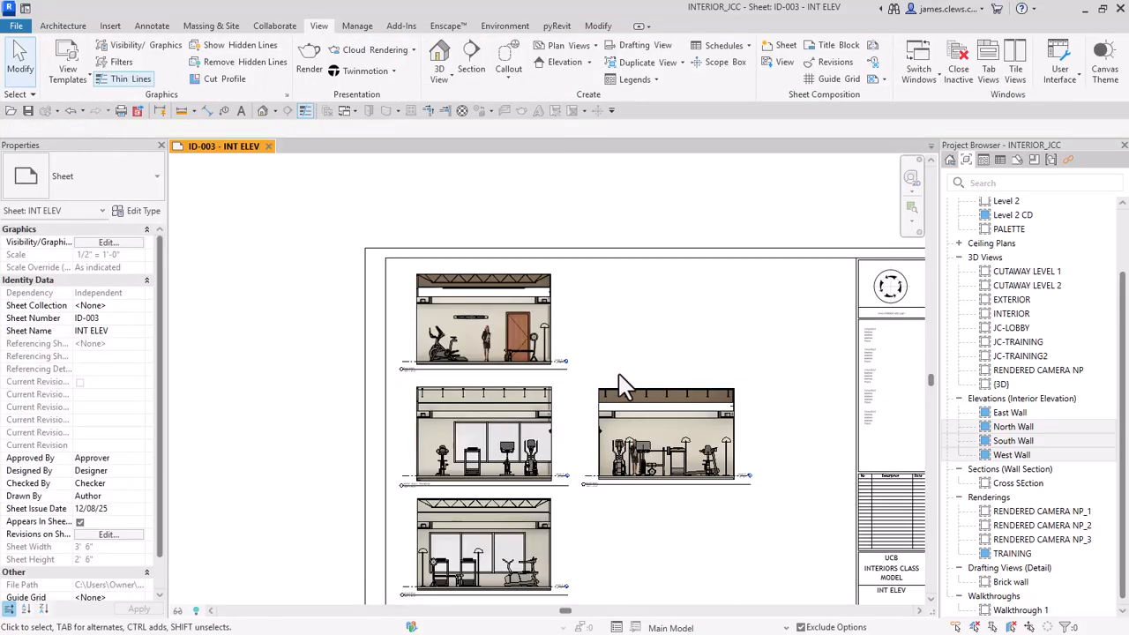
scroll(574, 370, up, 1)
middle_drag(586, 352, 582, 260)
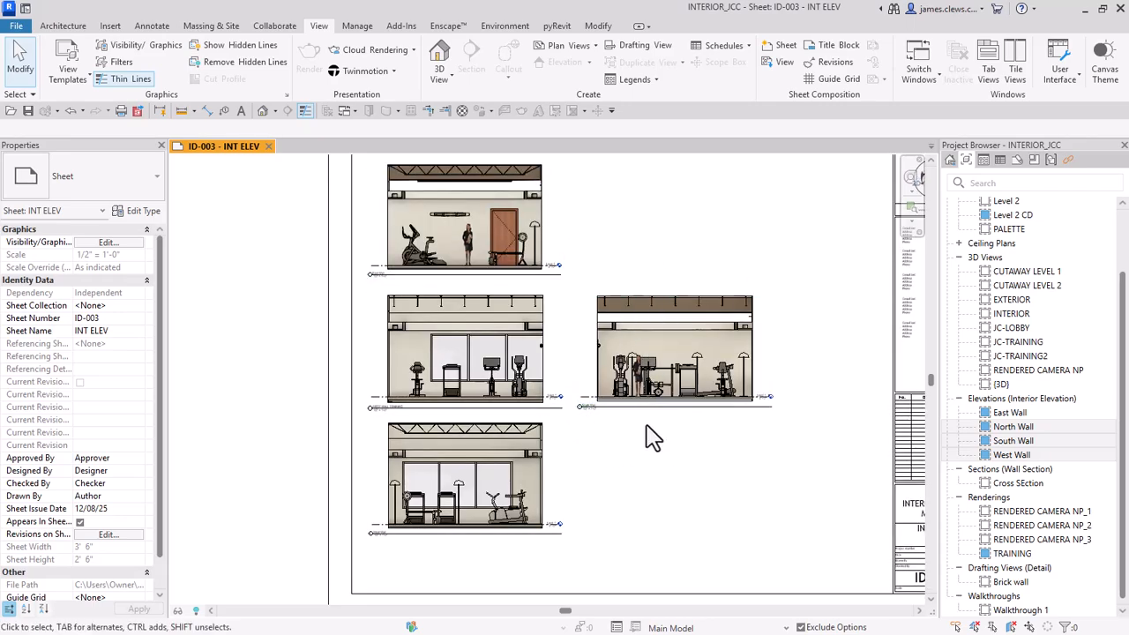
scroll(679, 437, up, 1)
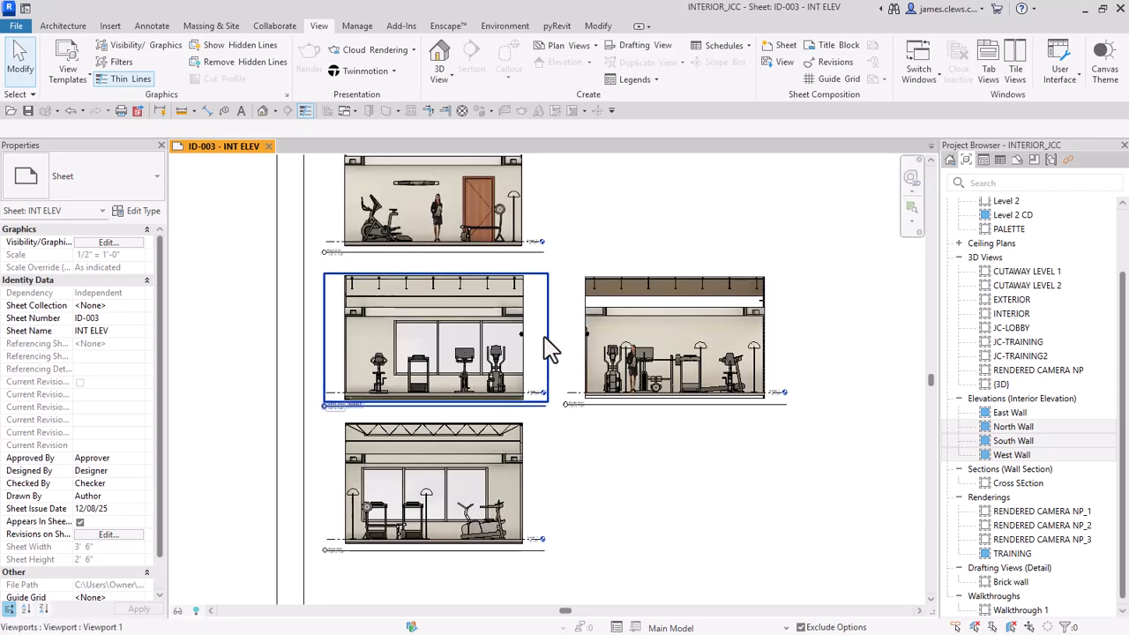
middle_drag(592, 211, 569, 265)
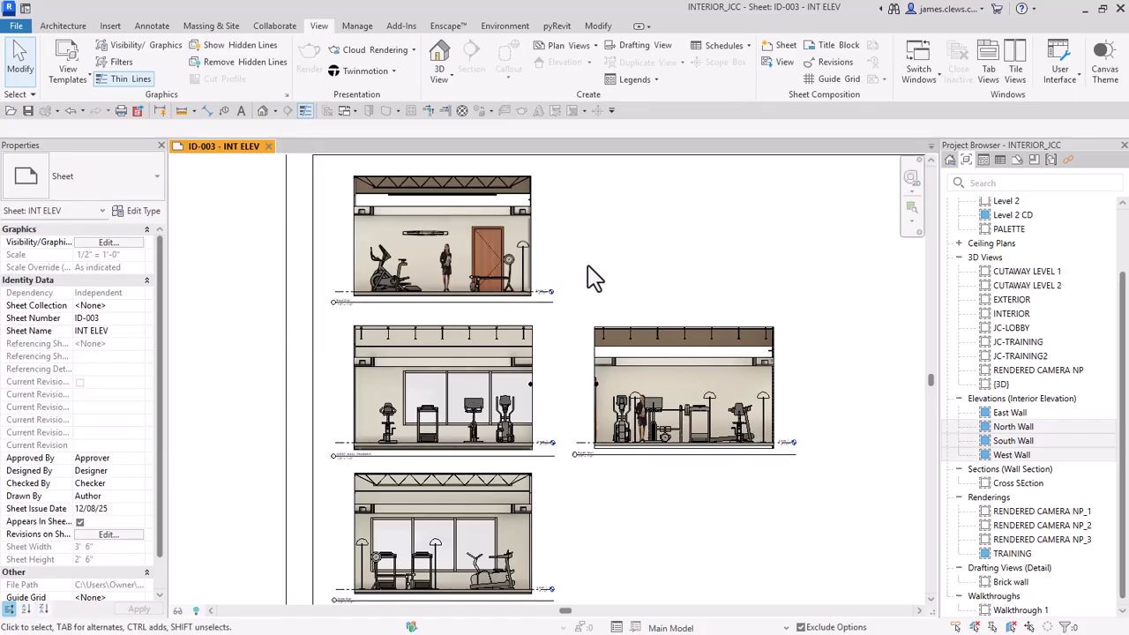
scroll(798, 308, down, 1)
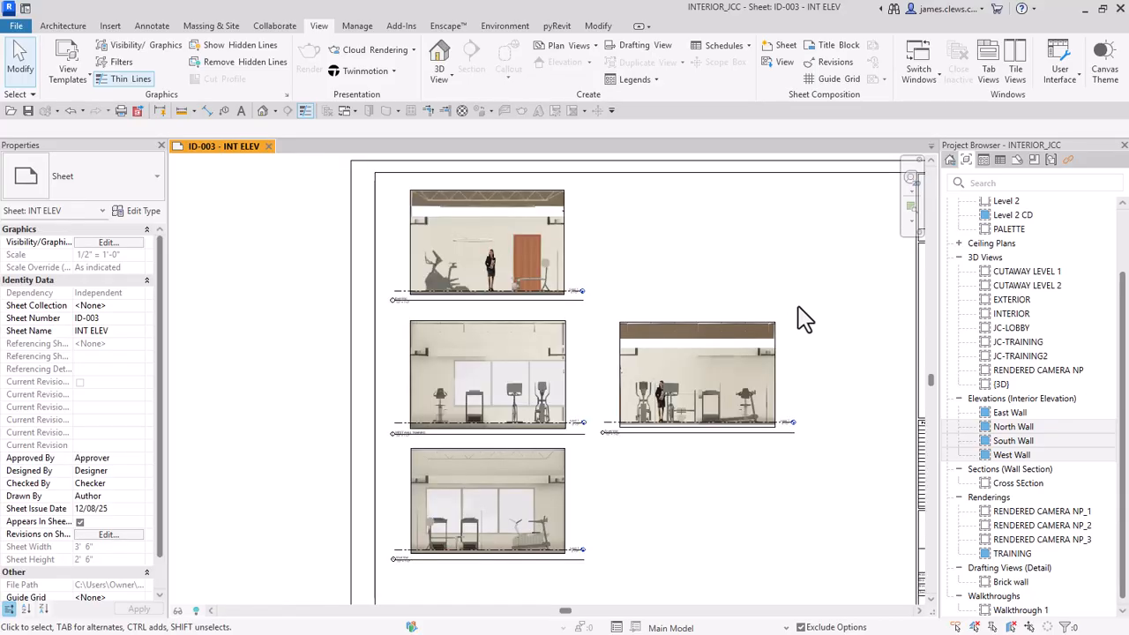
Open the Cross SEction wall section view and bring up the list of project sheets.
double_click(1011, 472)
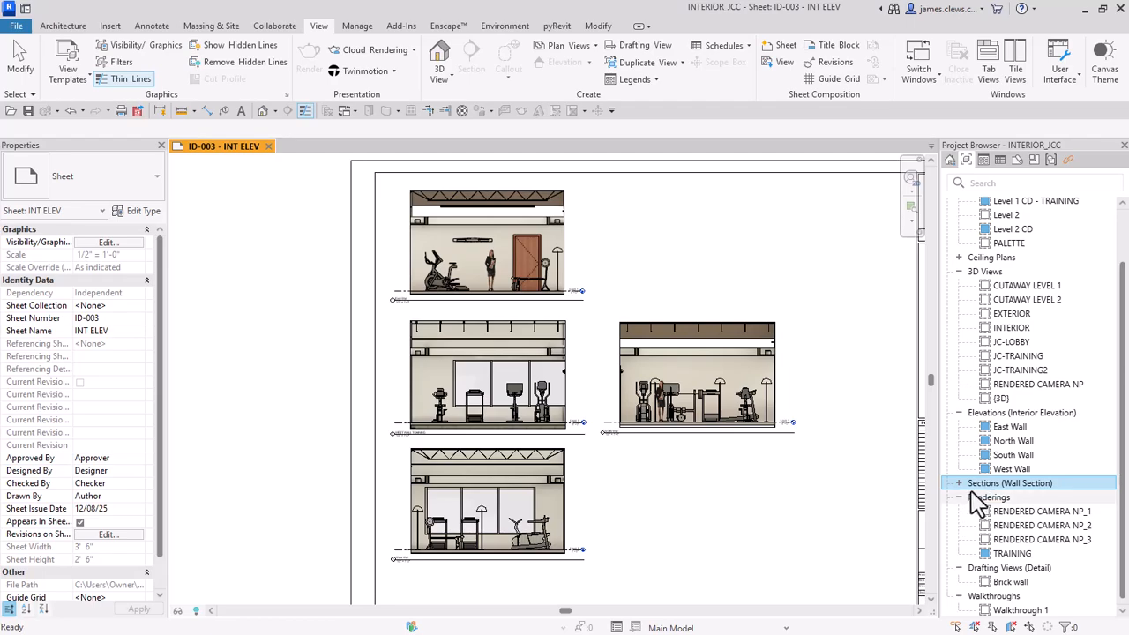
double_click(1017, 505)
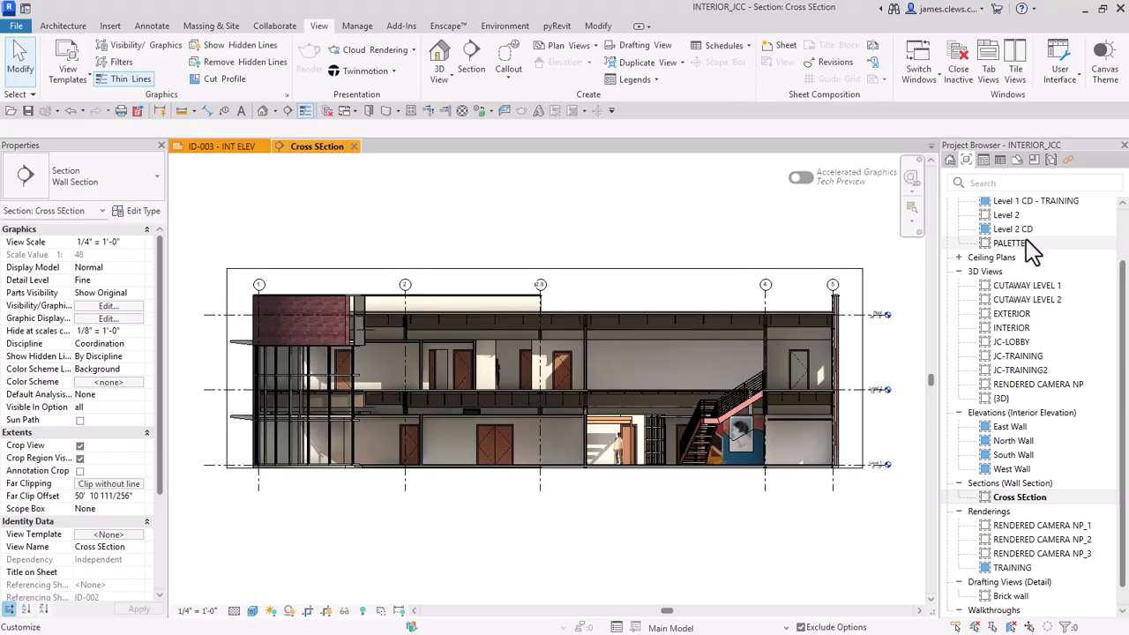
click(1018, 161)
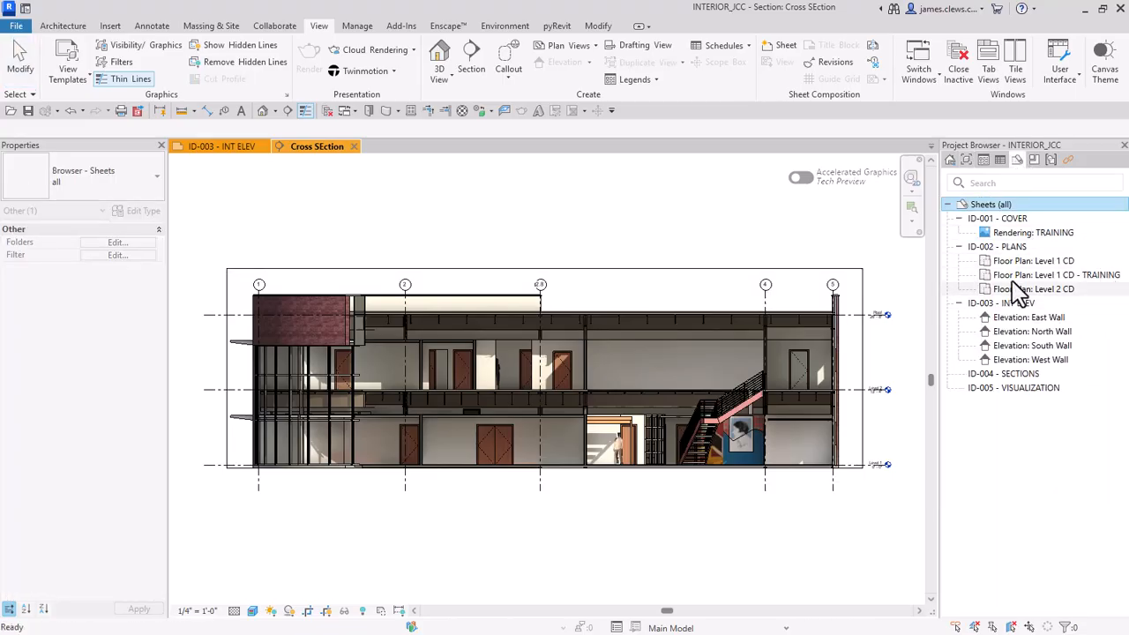
Open sheet ID-004 - SECTIONS and select the Cross SEction wall section in the list of project views.
double_click(1005, 375)
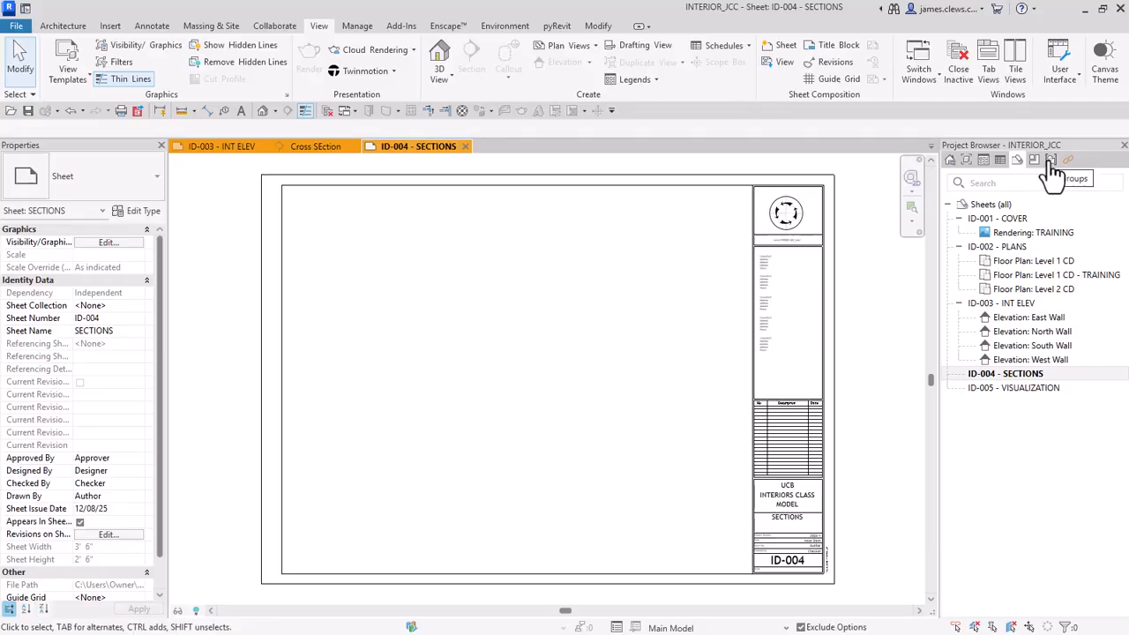
click(968, 162)
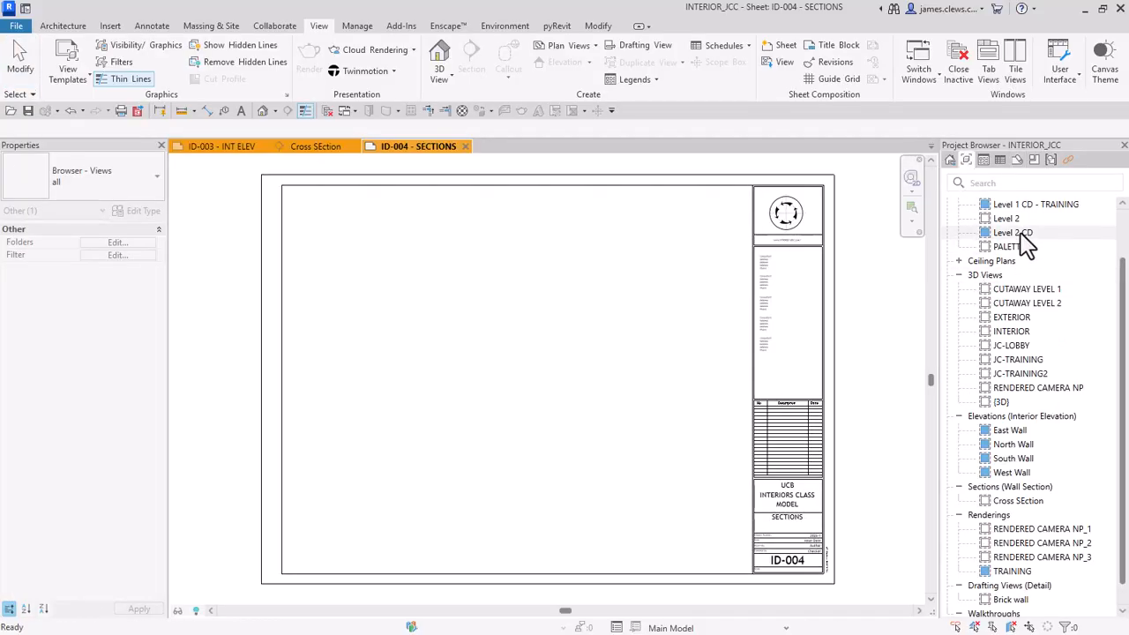
scroll(1021, 288, down, 1)
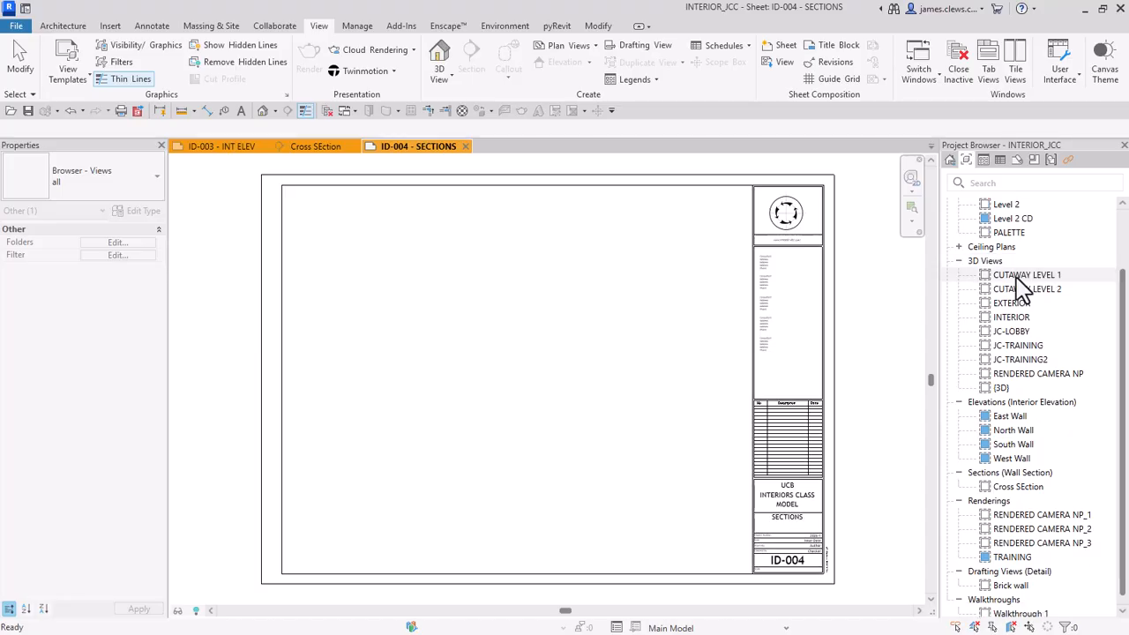
scroll(1022, 291, down, 1)
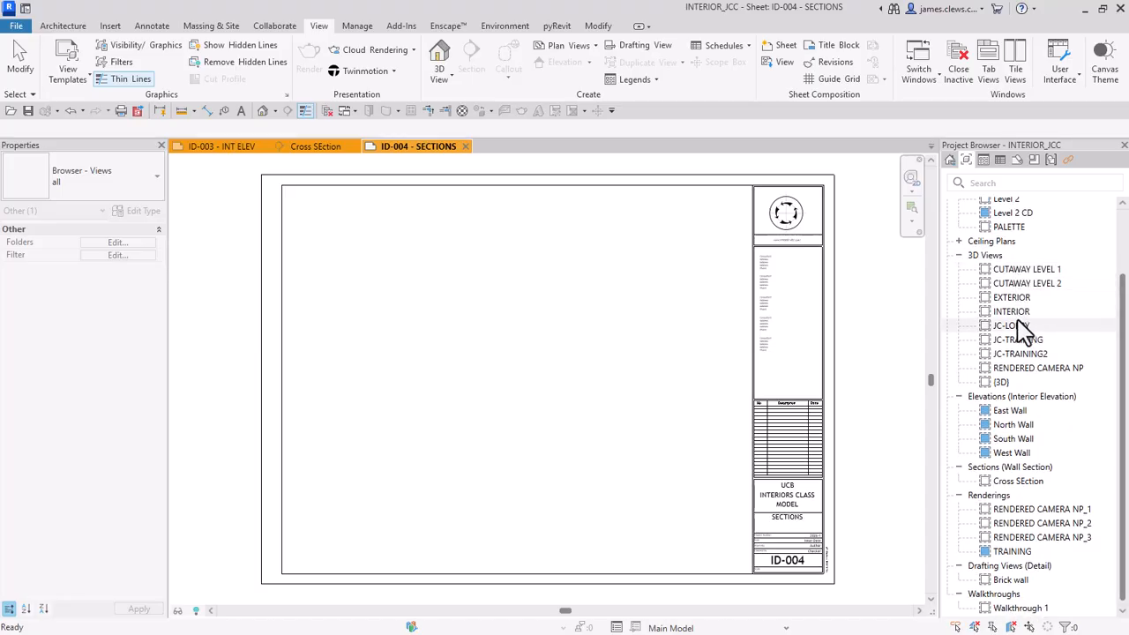
click(1021, 482)
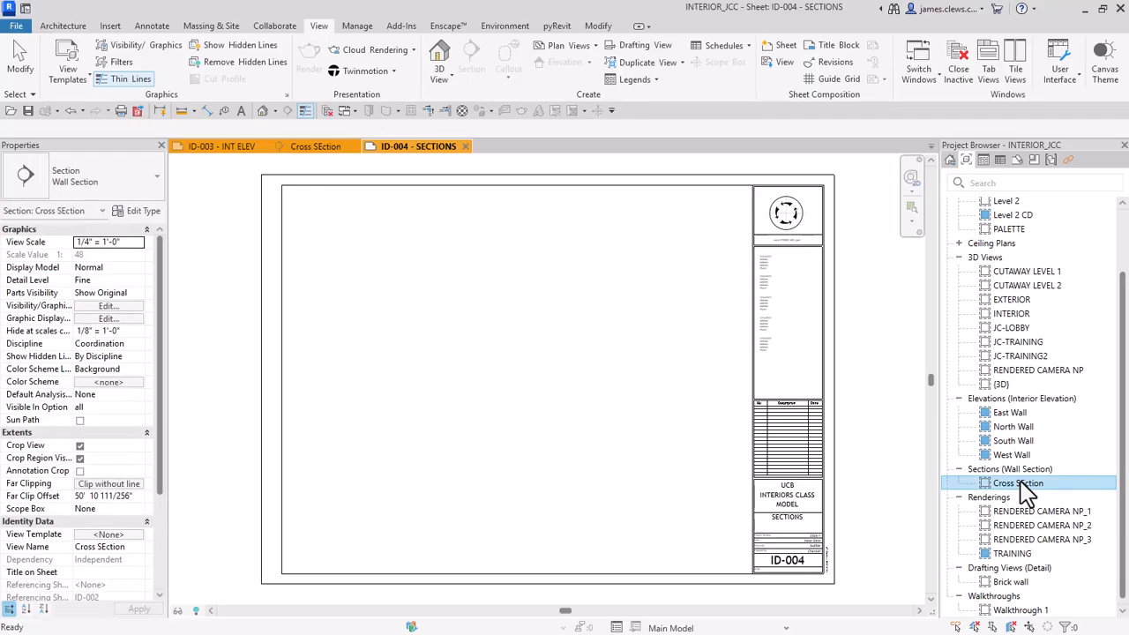
Review the view scales available for the Cross SEction wall section.
click(138, 242)
click(139, 242)
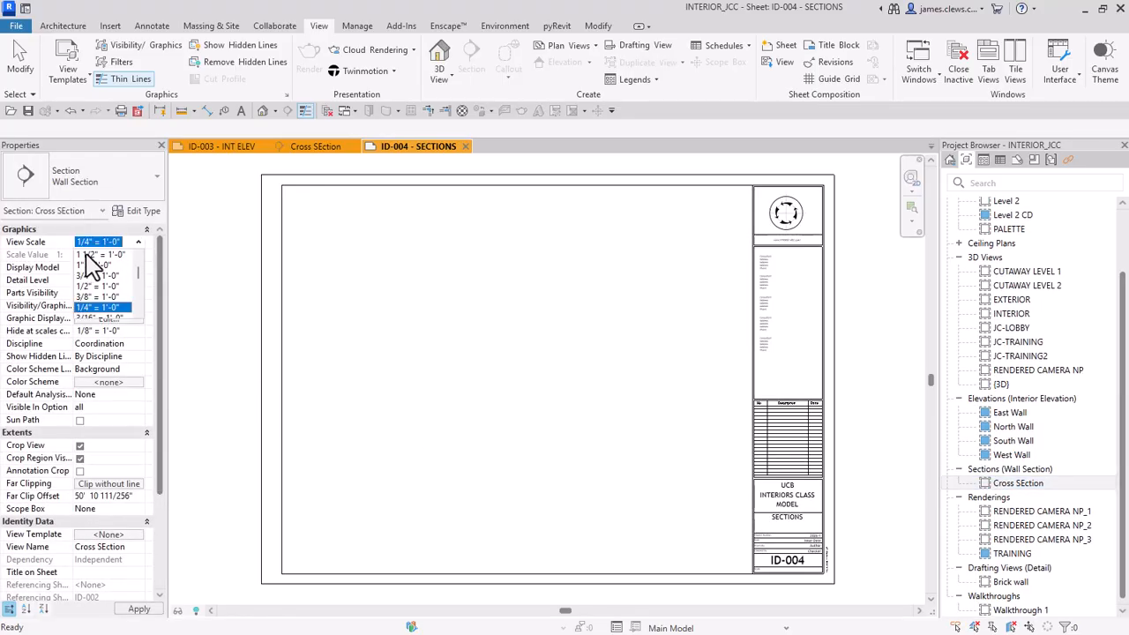
click(160, 292)
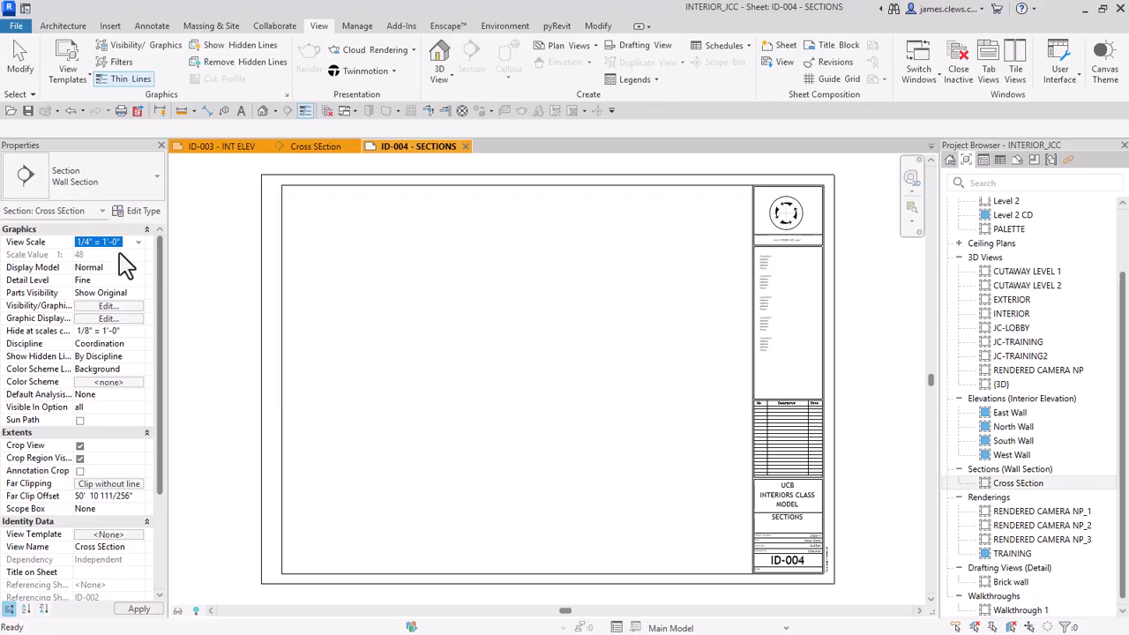
click(139, 242)
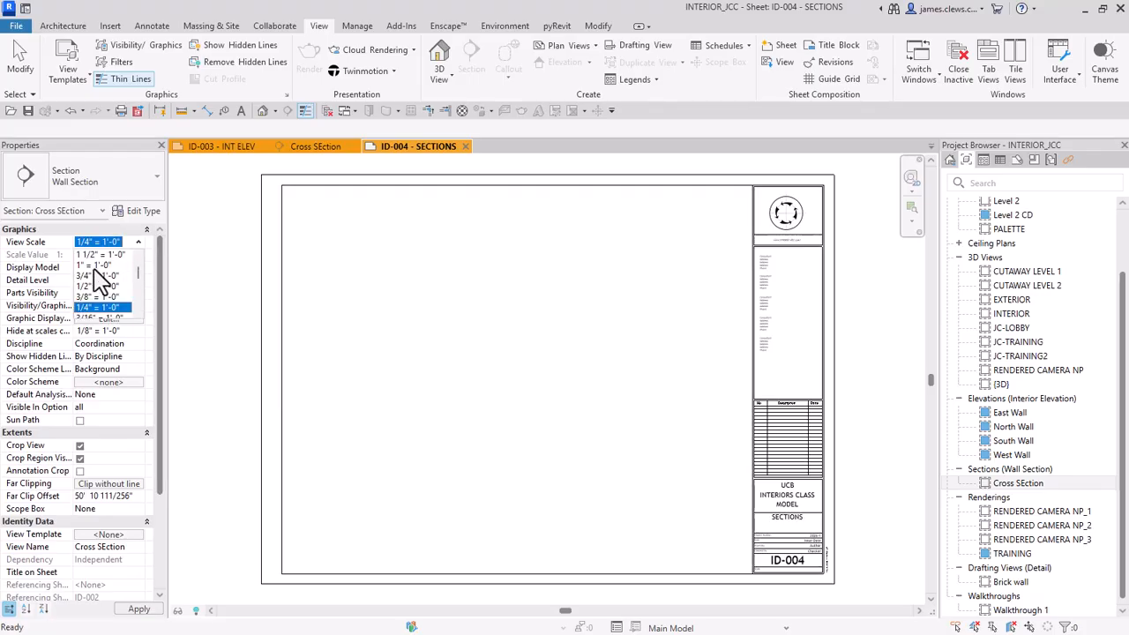
scroll(101, 280, up, 2)
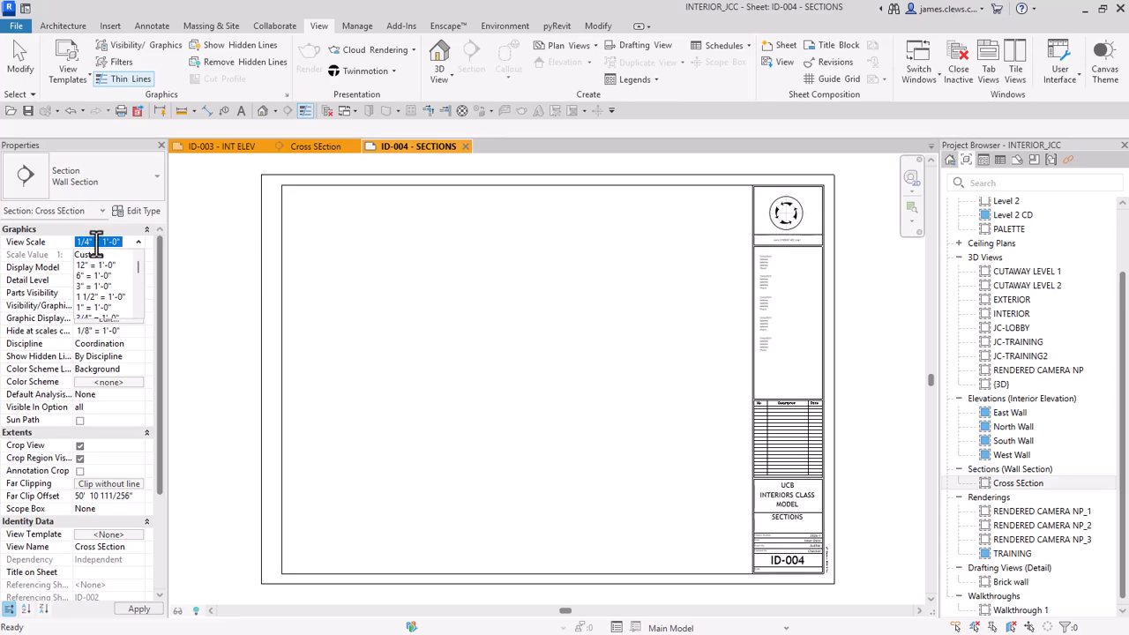
click(427, 284)
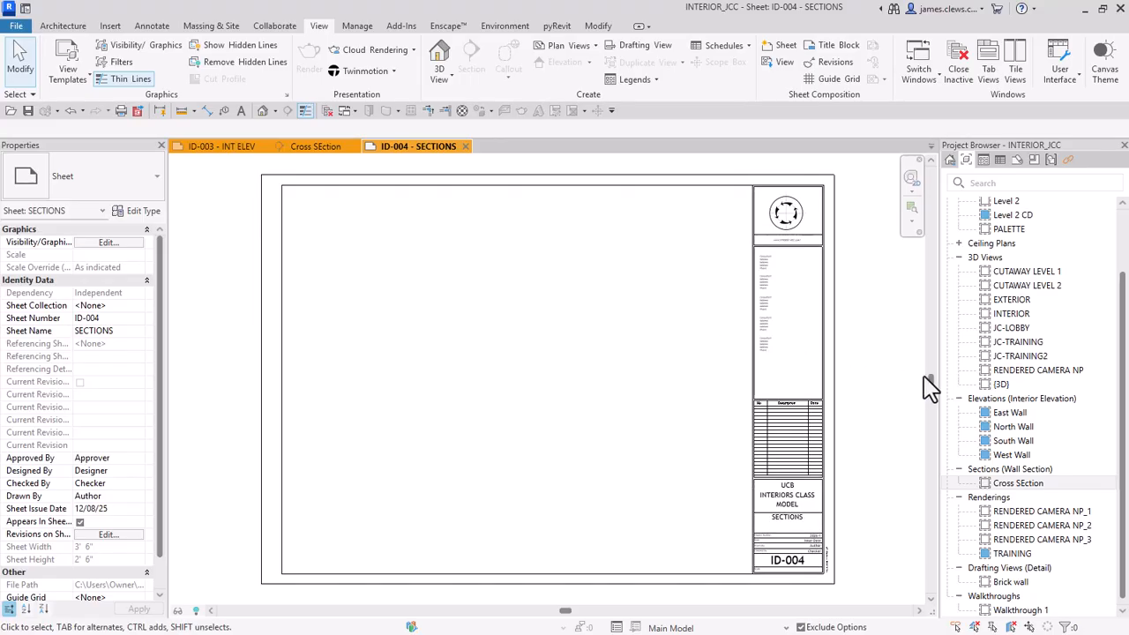
Place the Cross SEction view on sheet ID-004, centred across the upper half of the drawing area.
drag(1043, 483, 537, 429)
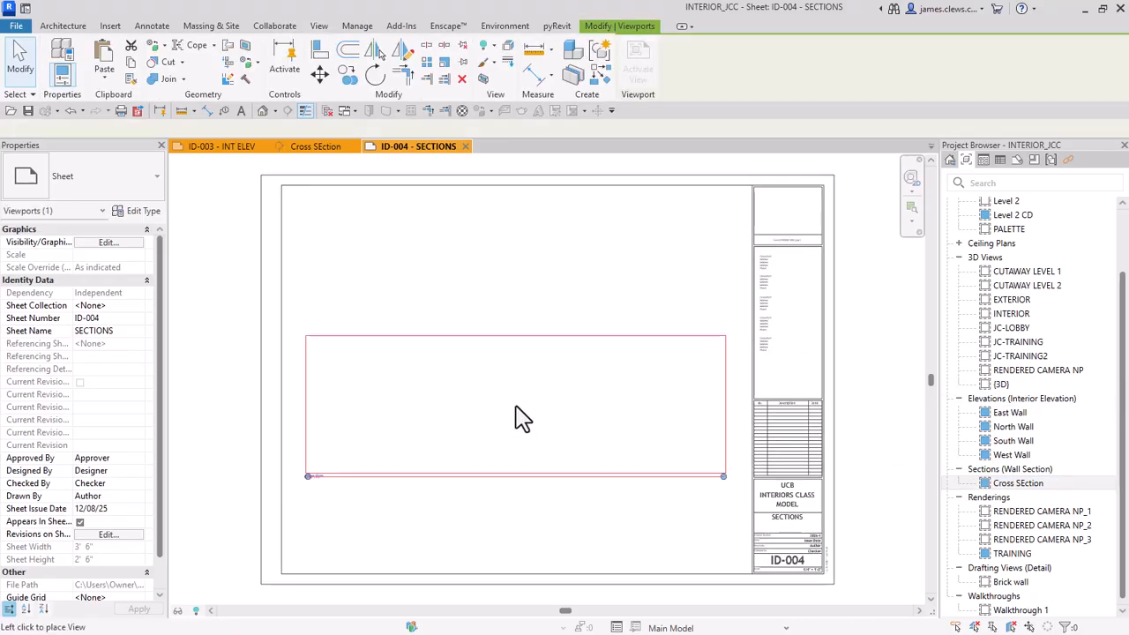
click(520, 289)
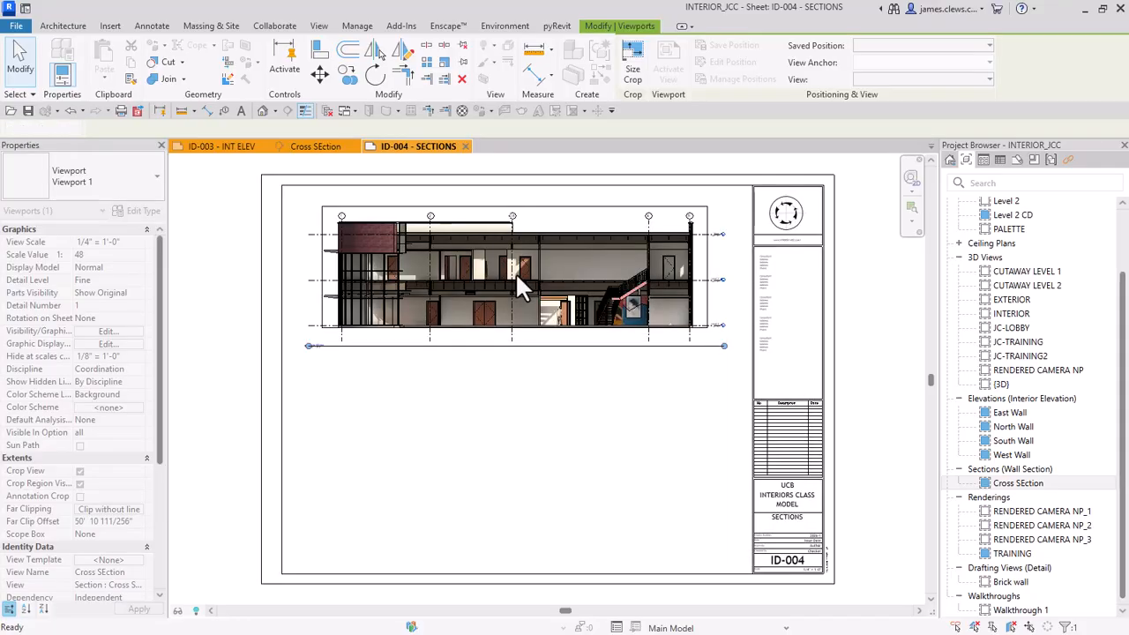
click(492, 394)
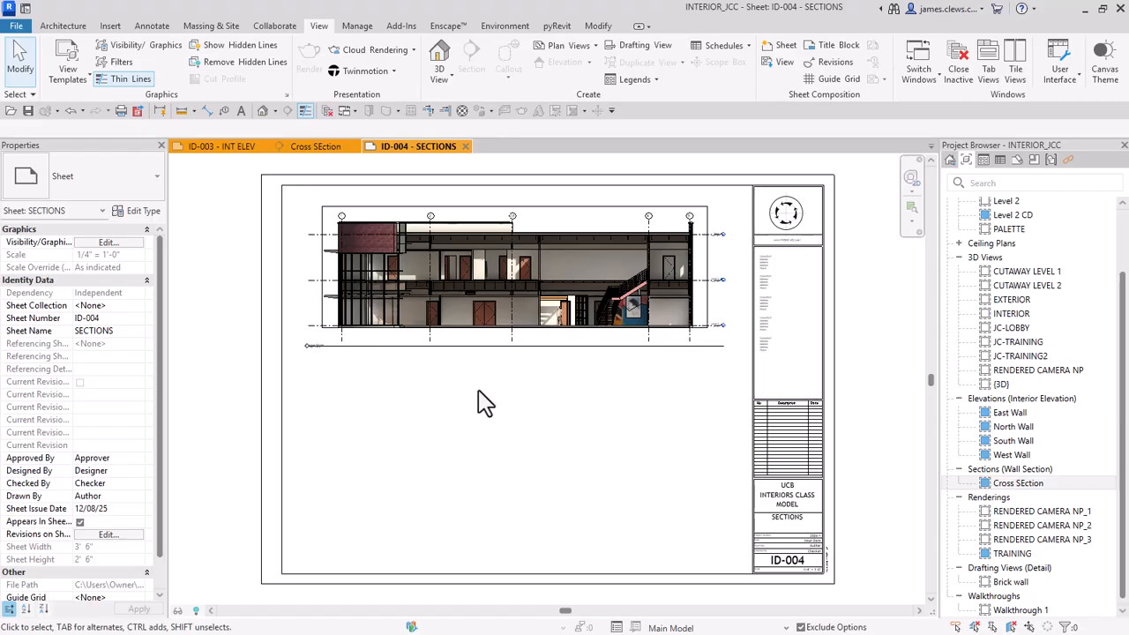
scroll(310, 353, up, 5)
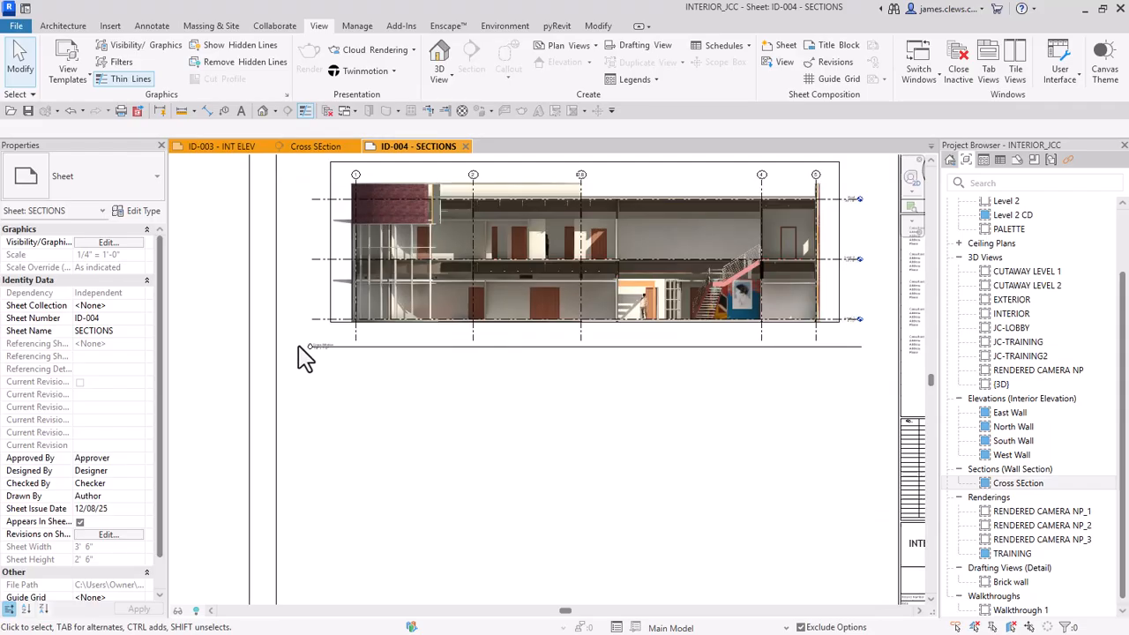
scroll(397, 375, down, 5)
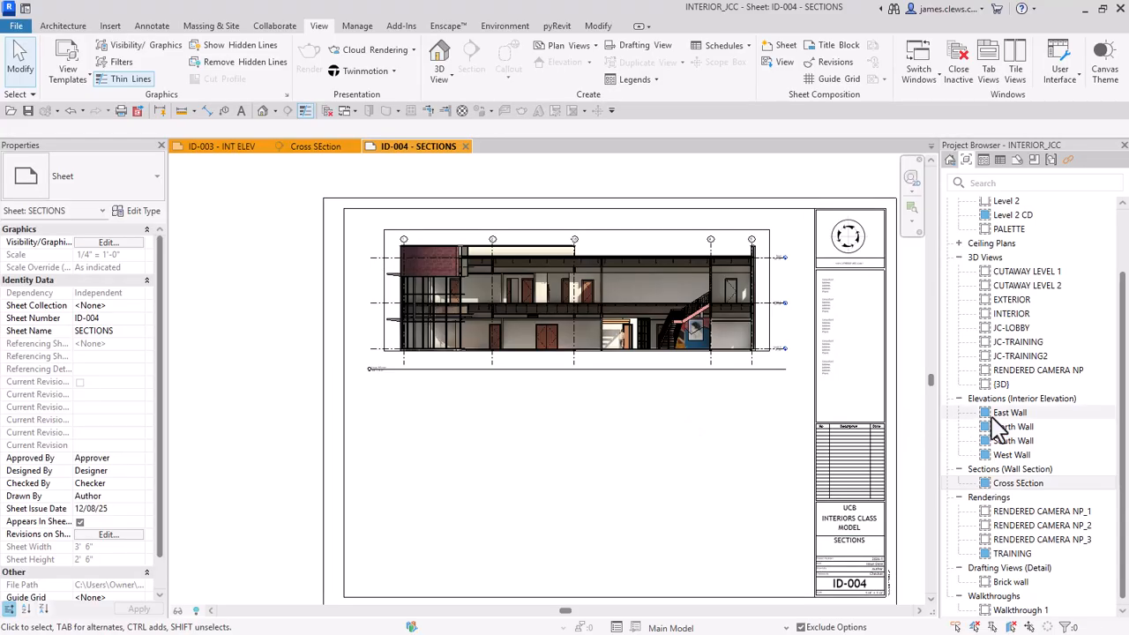
scroll(1014, 429, down, 1)
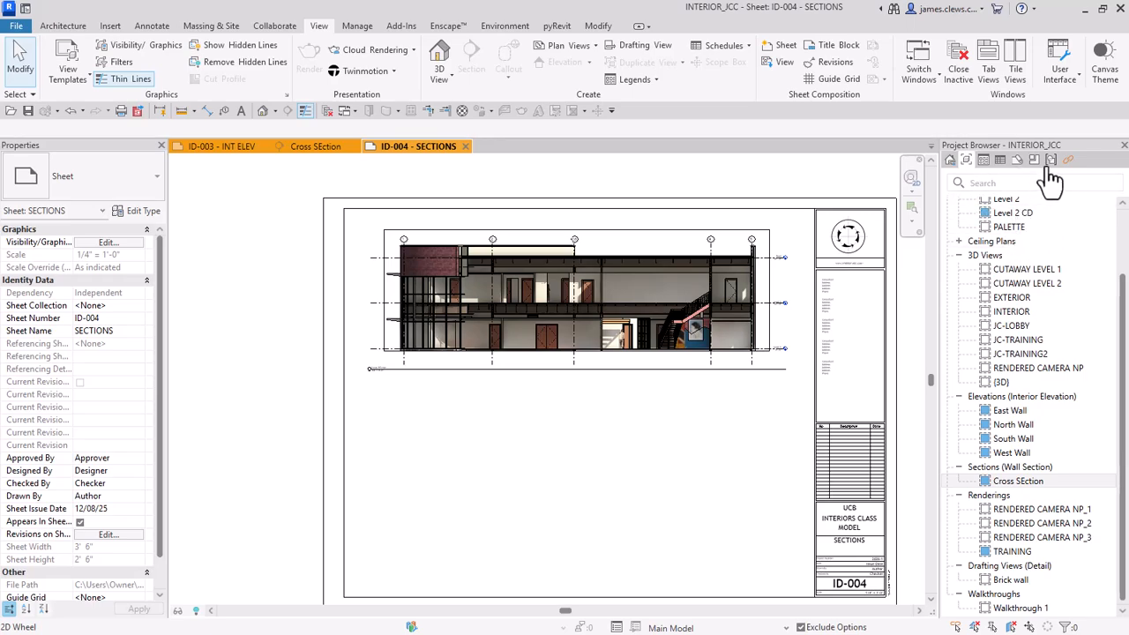
Open sheet ID-005 - VISUALIZATION and import the image EXERCISE ROOM-REGION BEST 38 MIN 5 SECS.jpg into the drawing area's upper-left part.
click(1017, 161)
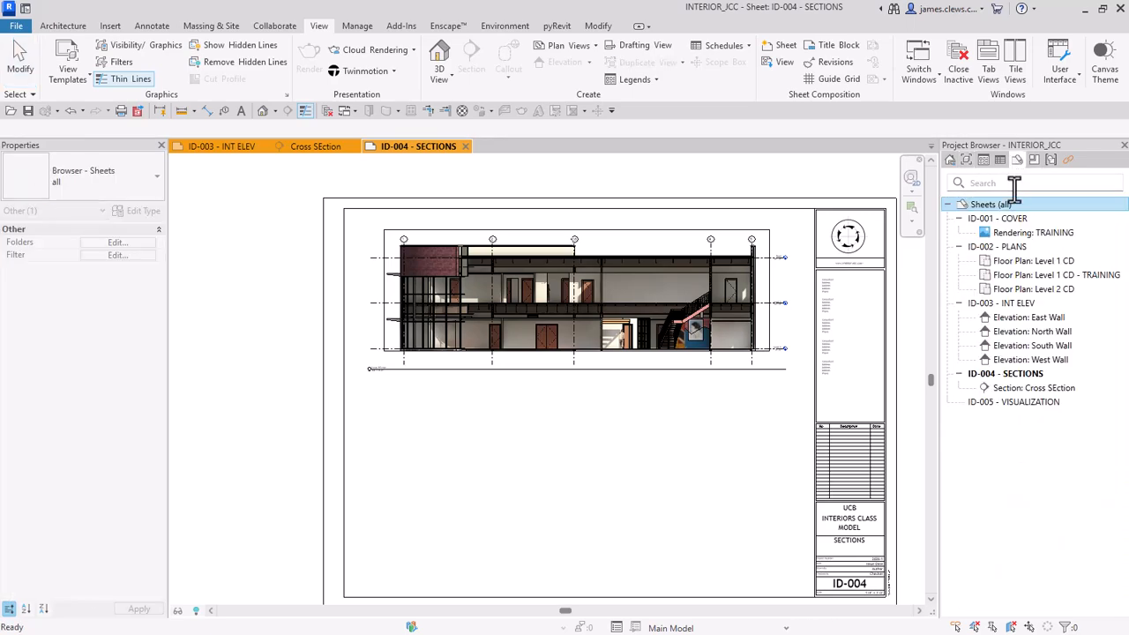
double_click(993, 403)
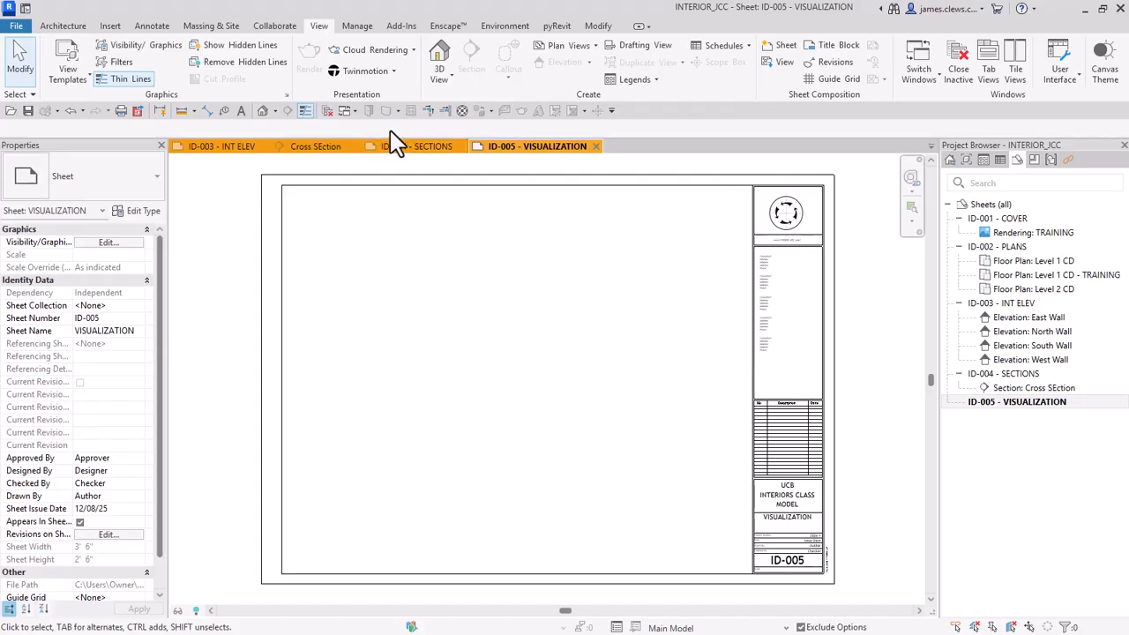
click(111, 26)
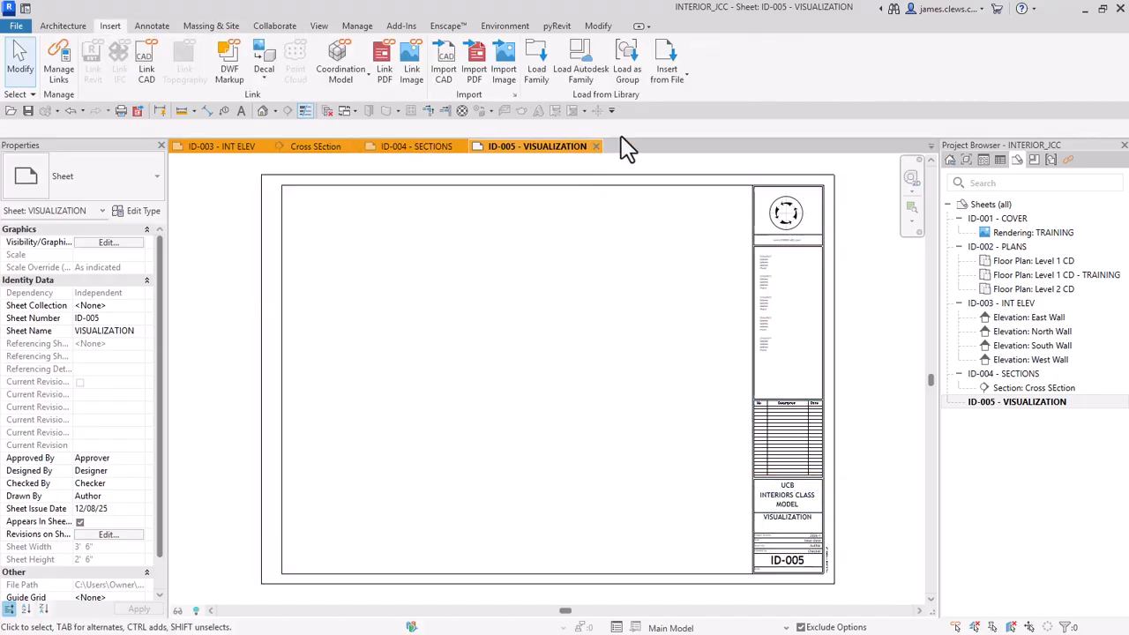
click(506, 67)
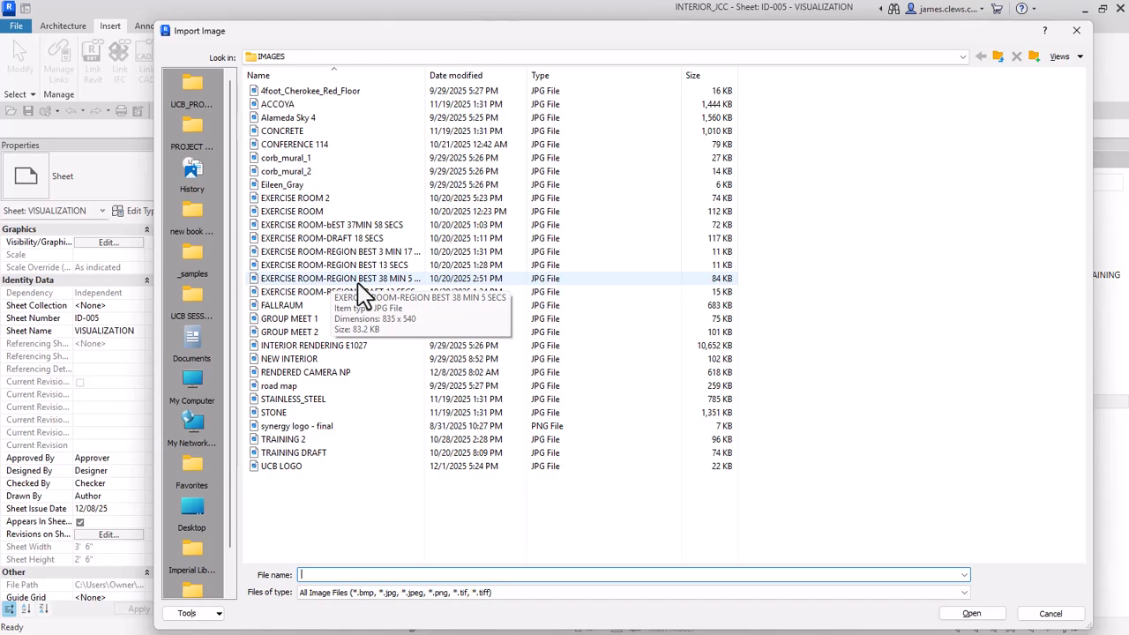
click(358, 281)
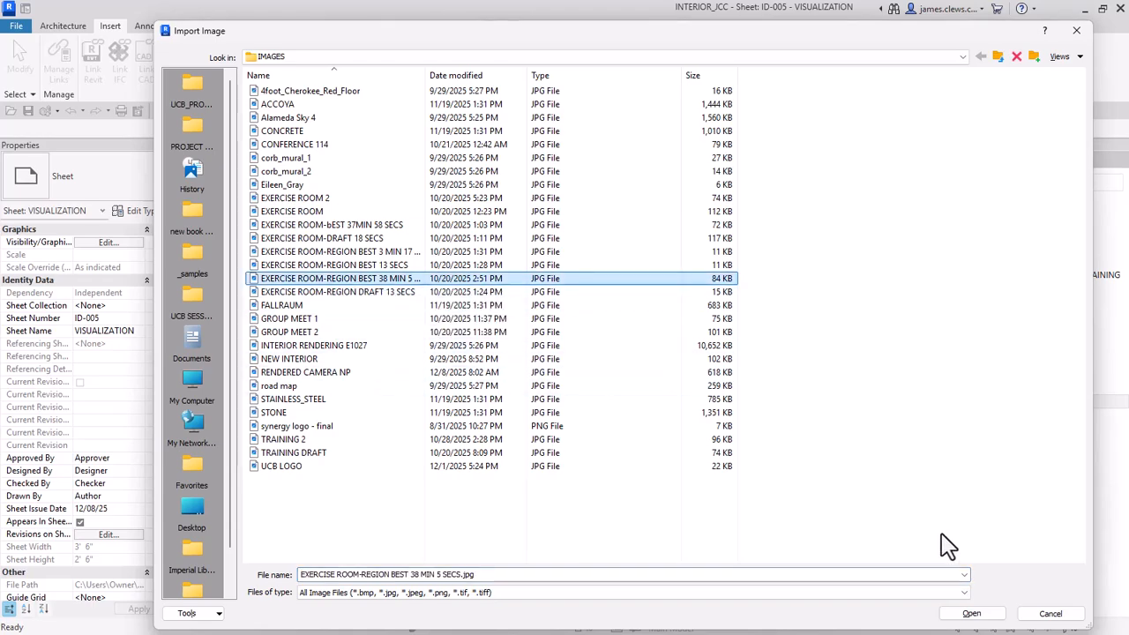
click(974, 613)
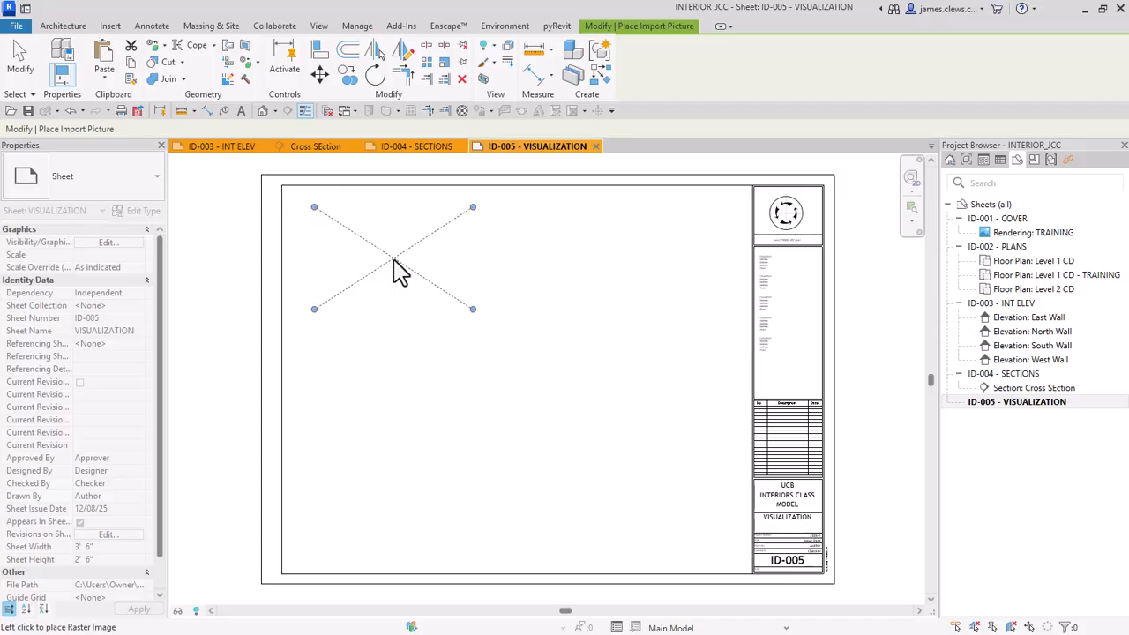
click(394, 260)
click(418, 345)
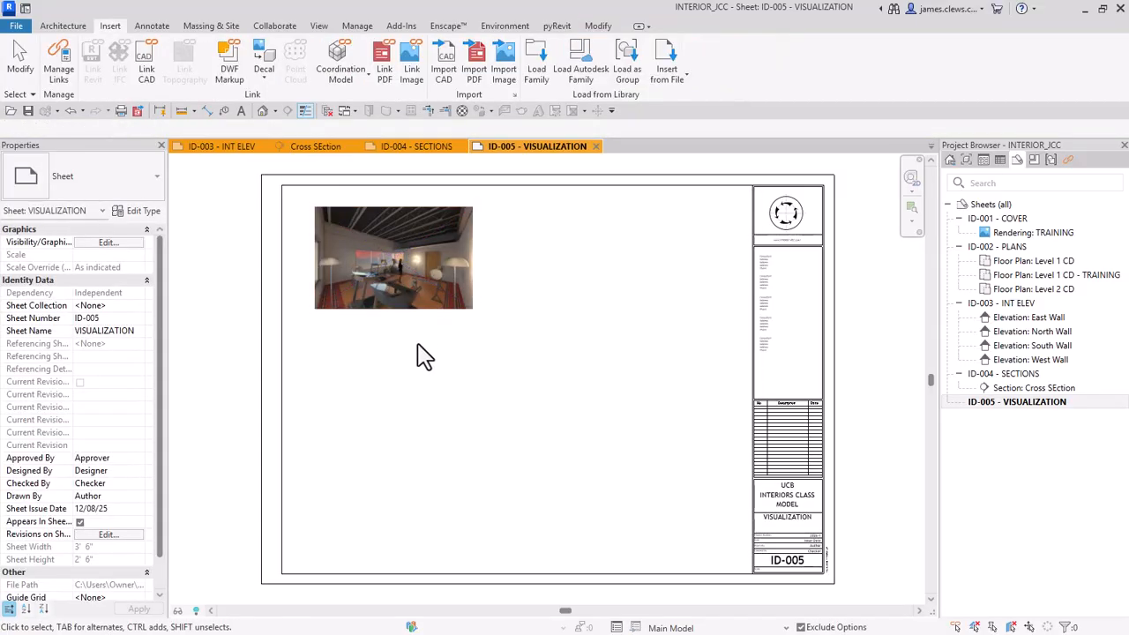
Add a 1/4" Arial text note reading "tRAINING ROOM" just below the lower-left corner of the imported image.
scroll(416, 341, up, 4)
middle_drag(416, 340, 529, 452)
scroll(453, 374, up, 2)
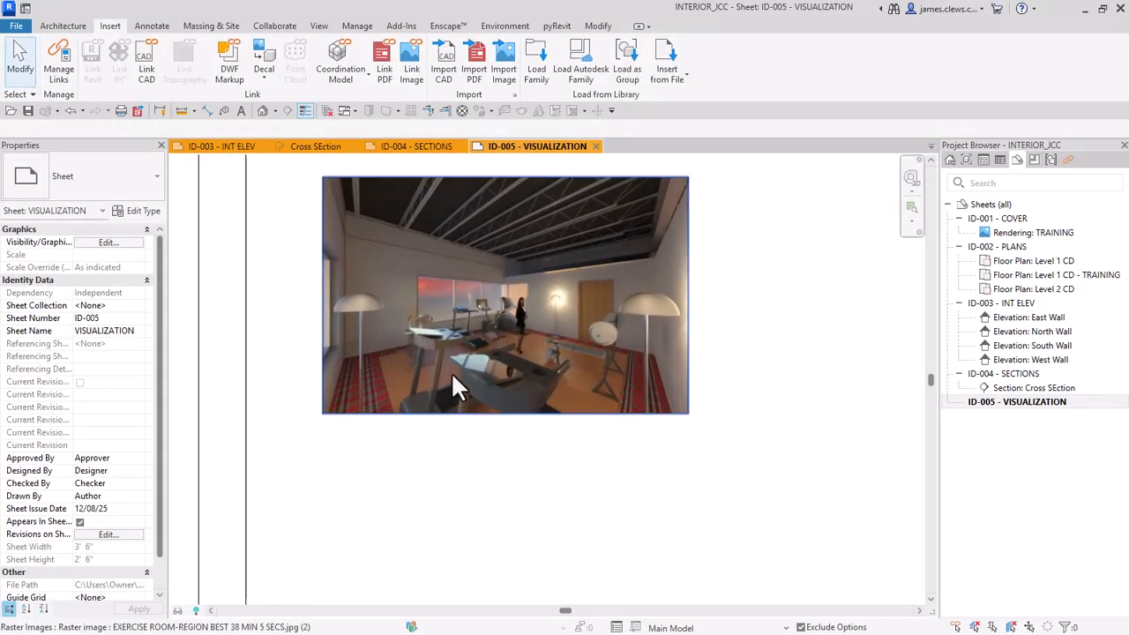
scroll(453, 375, up, 1)
scroll(454, 374, down, 1)
middle_drag(475, 412, 473, 444)
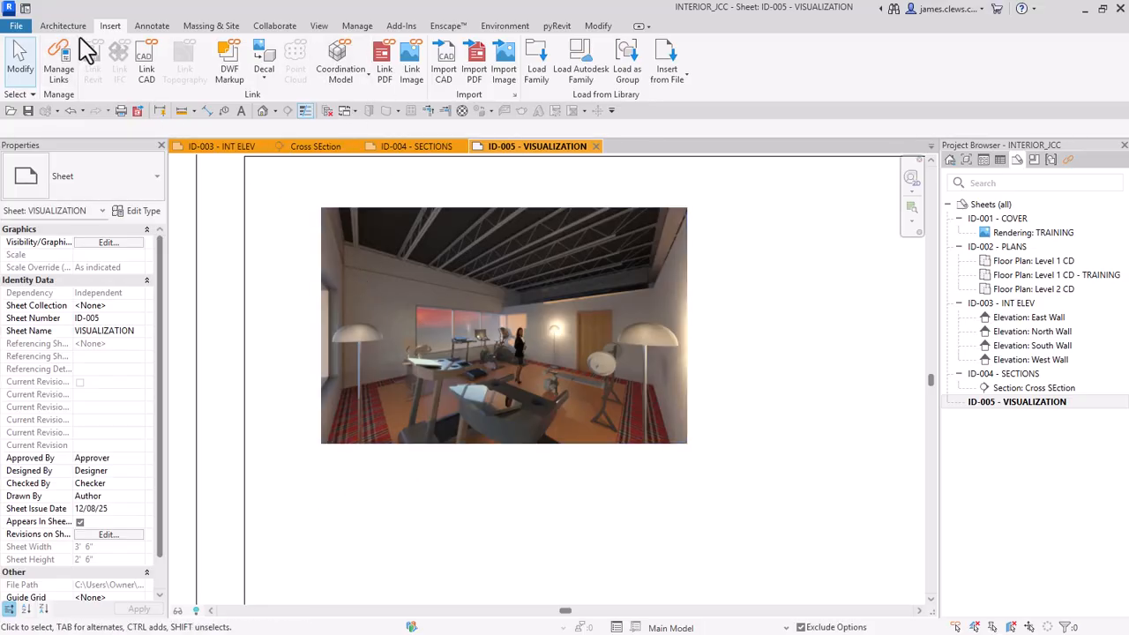
click(153, 27)
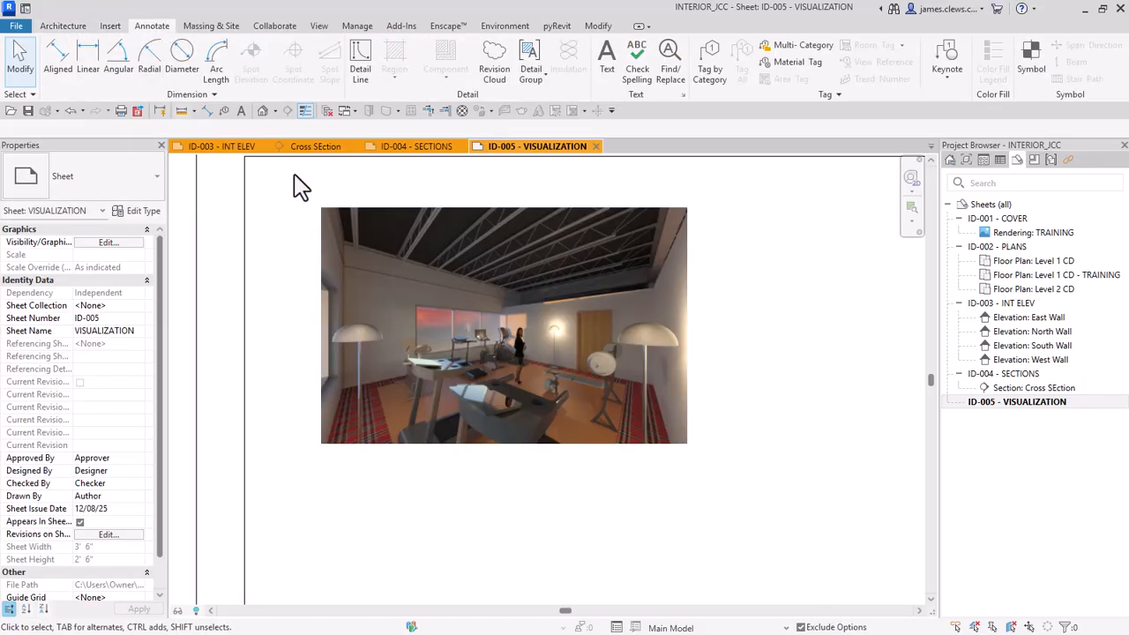
click(607, 64)
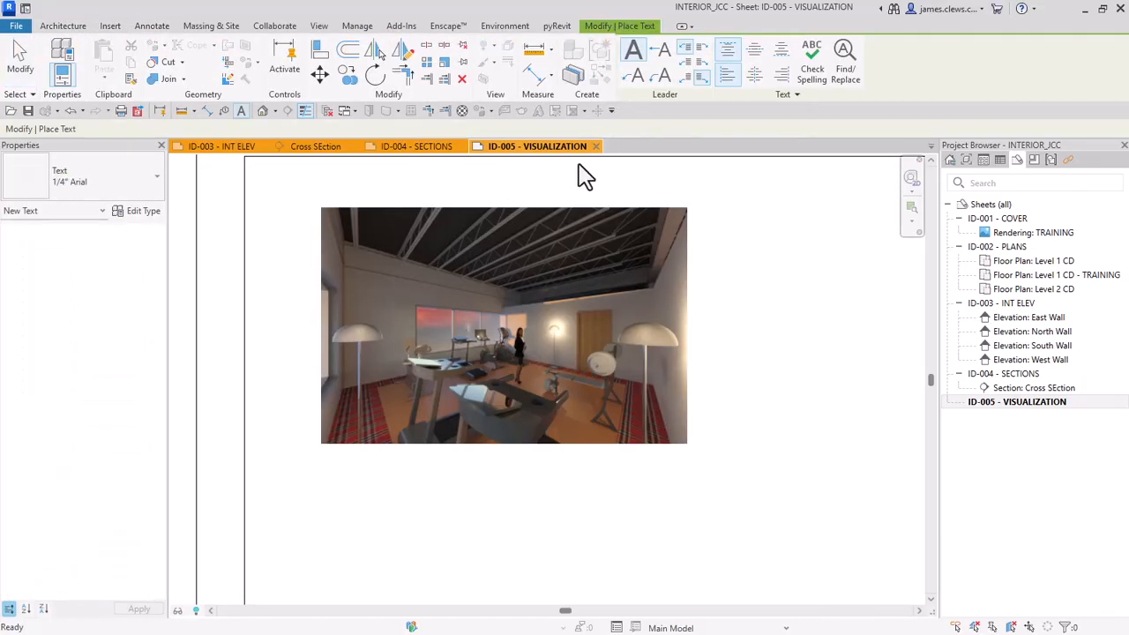
click(323, 460)
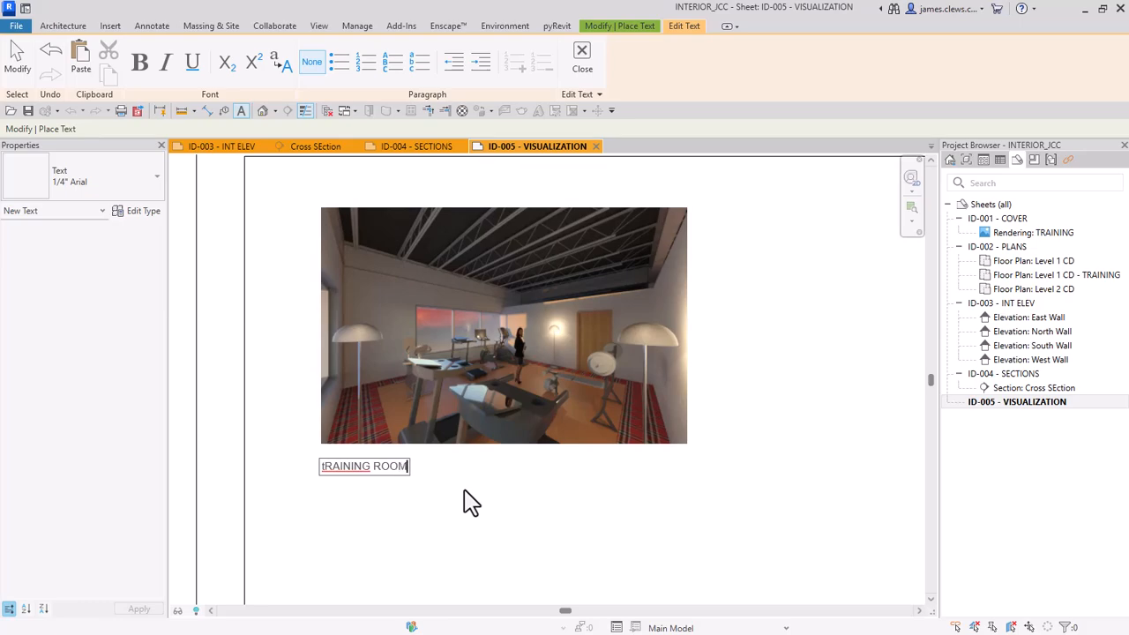
click(396, 561)
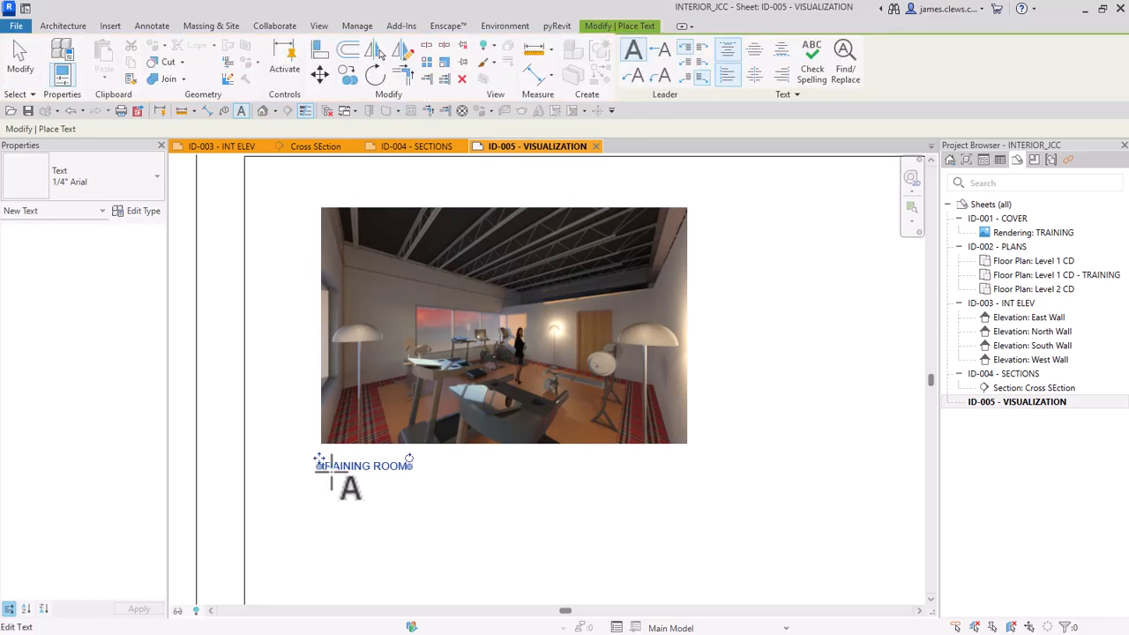
key(Escape)
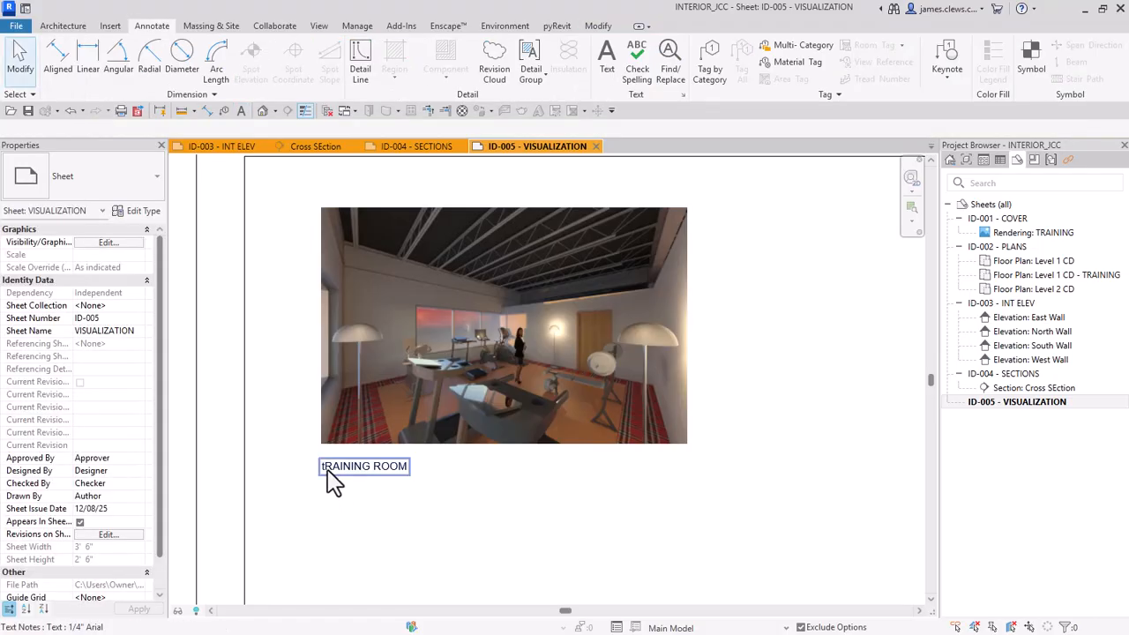
Correct the first word of the text note below the image so that it reads "TRAINING ROOM".
click(329, 476)
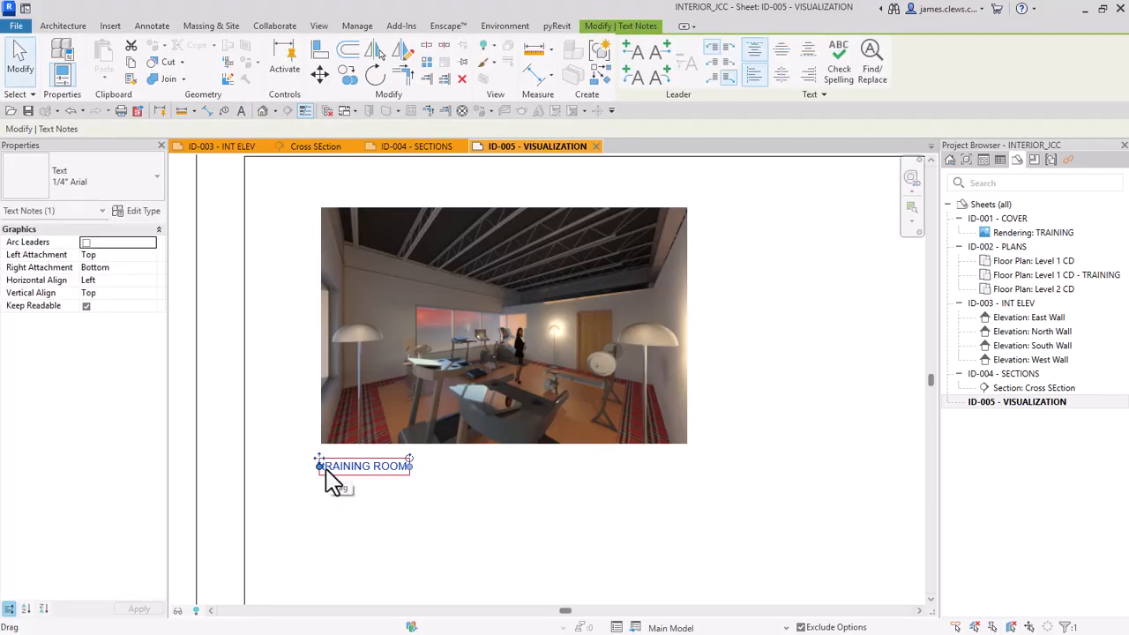
click(361, 512)
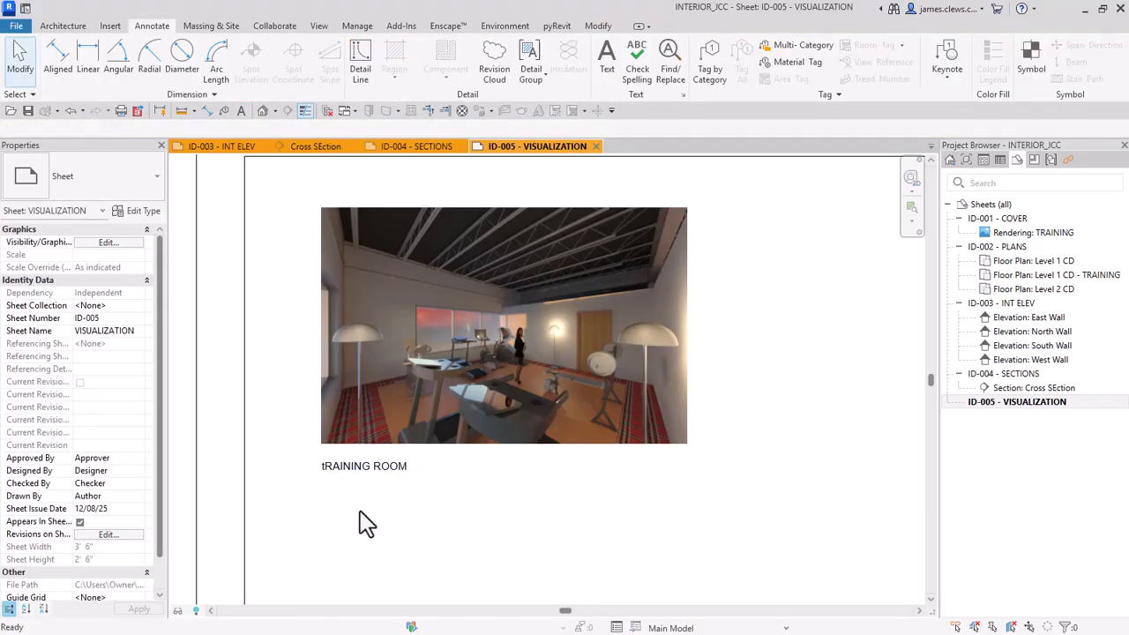
click(345, 468)
click(333, 468)
double_click(333, 468)
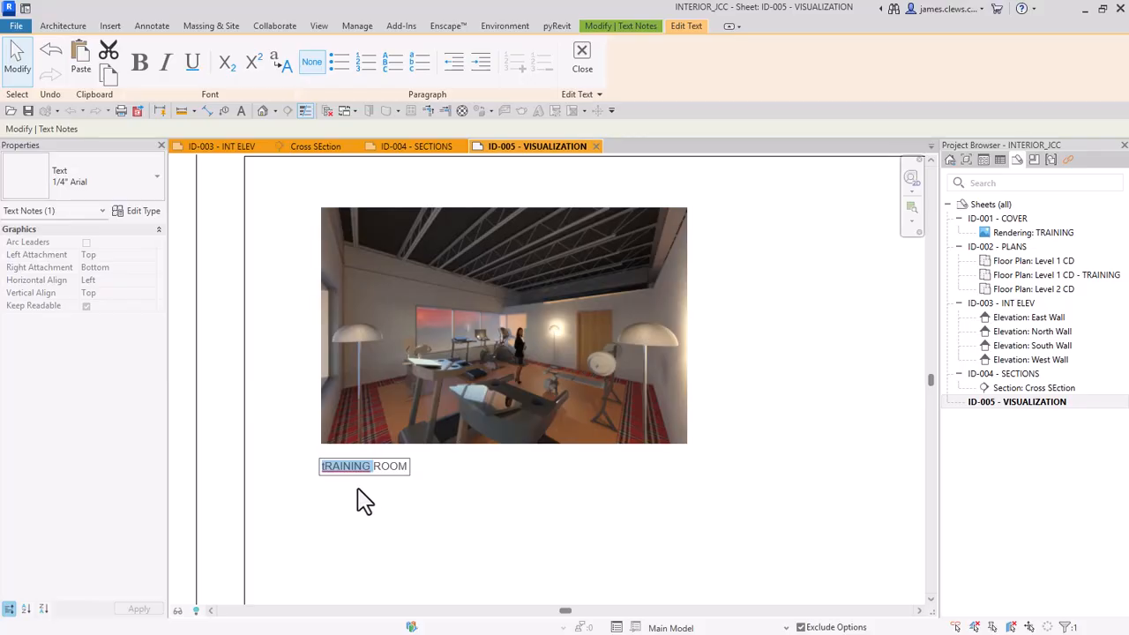
key(BackSpace)
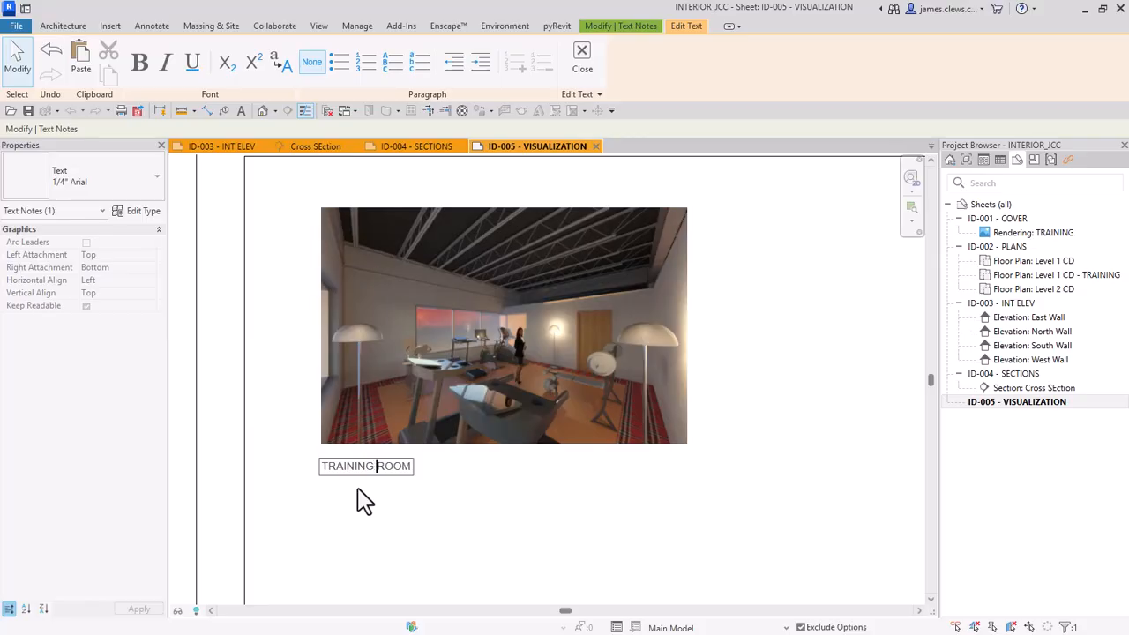
click(424, 509)
scroll(429, 486, down, 3)
middle_drag(422, 470, 384, 398)
scroll(648, 399, down, 2)
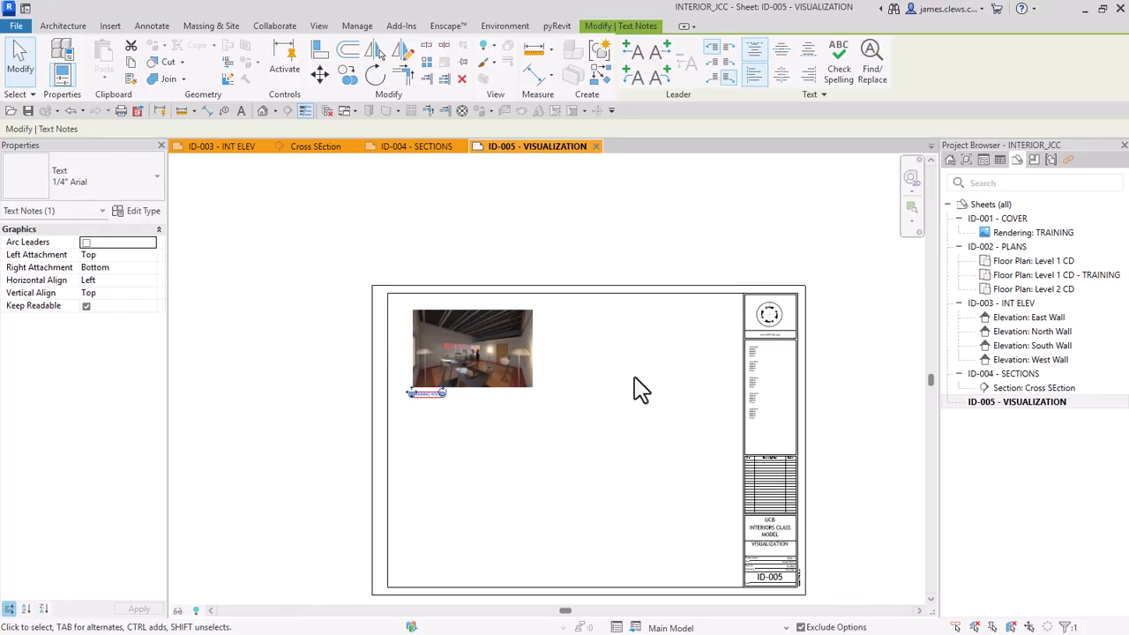
Place the CUTAWAY LEVEL 1 3D view on sheet ID-005, below the captioned training room image.
middle_drag(628, 381, 581, 328)
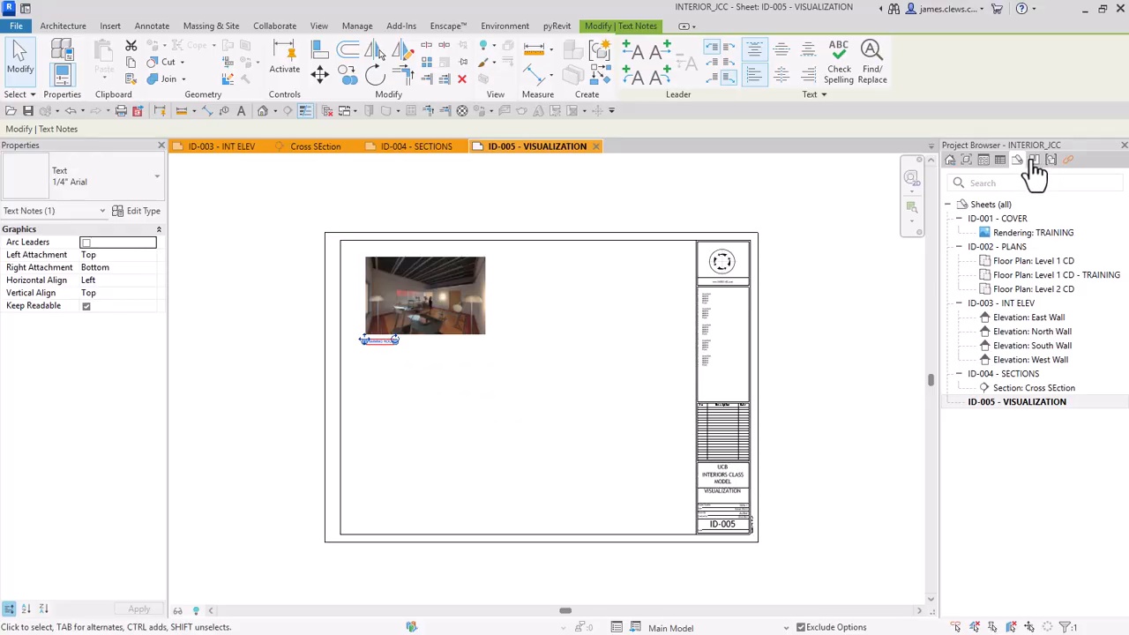
click(967, 163)
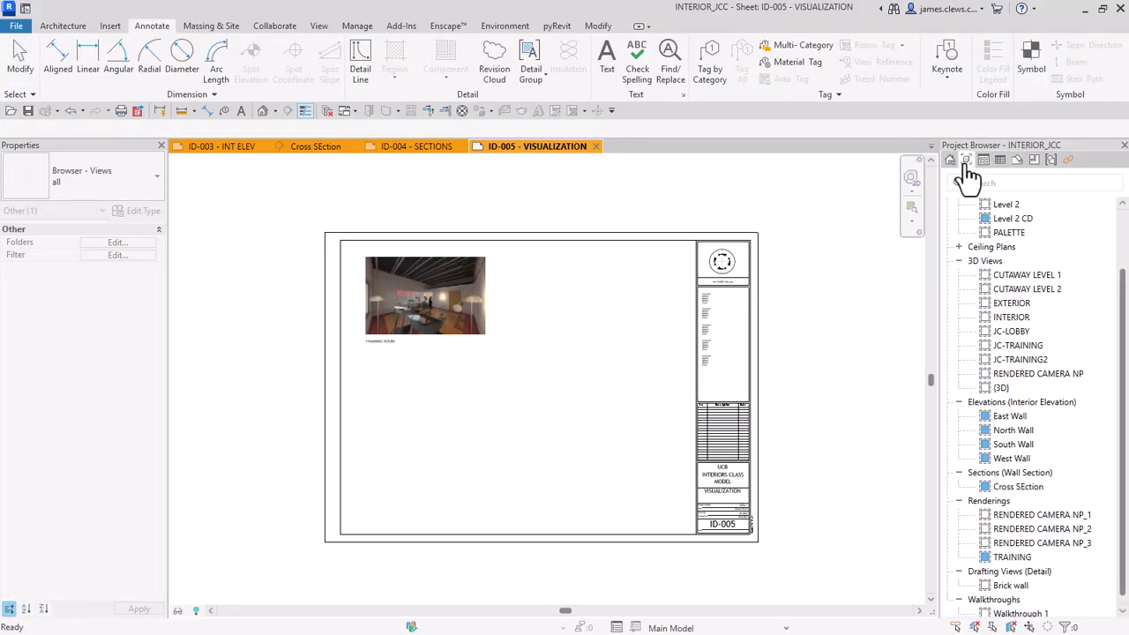
click(1058, 371)
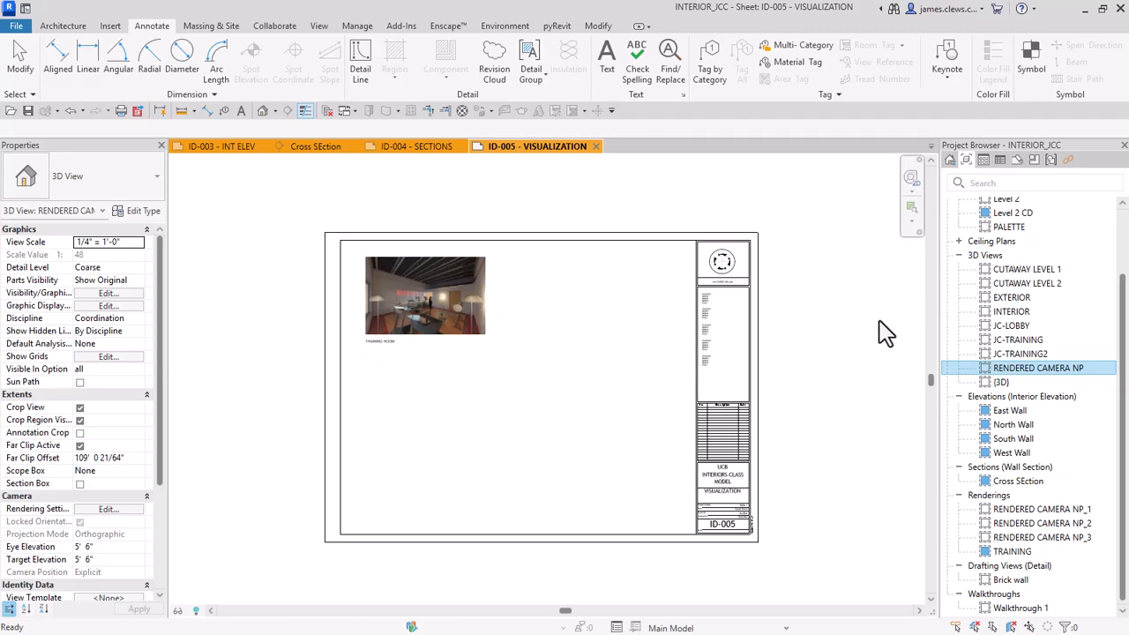
click(1023, 270)
drag(633, 329, 608, 339)
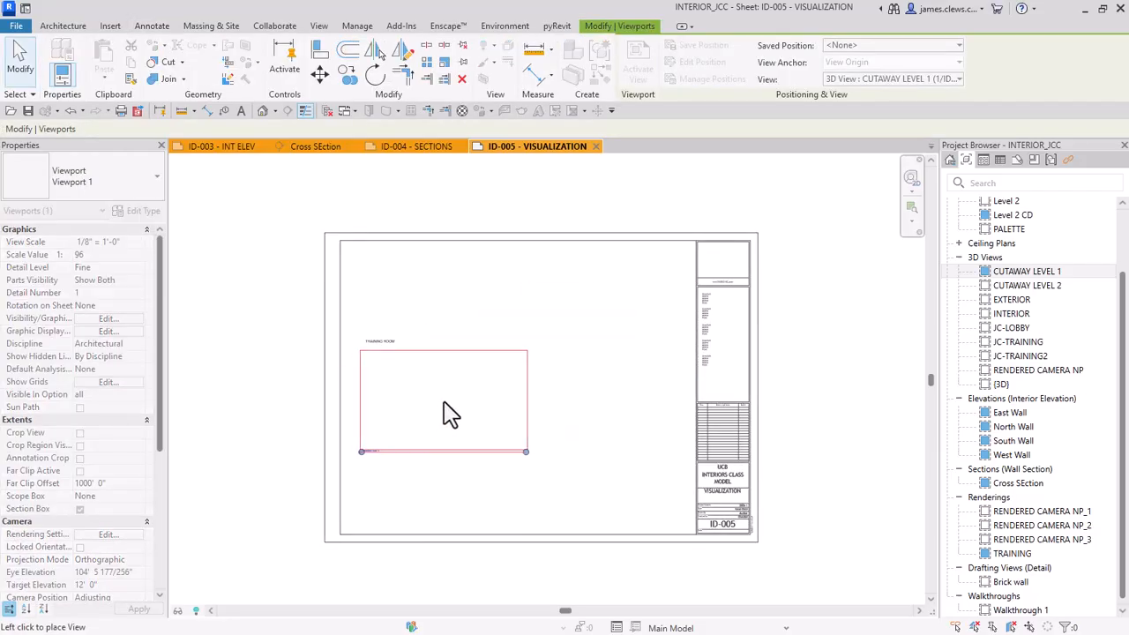
click(452, 413)
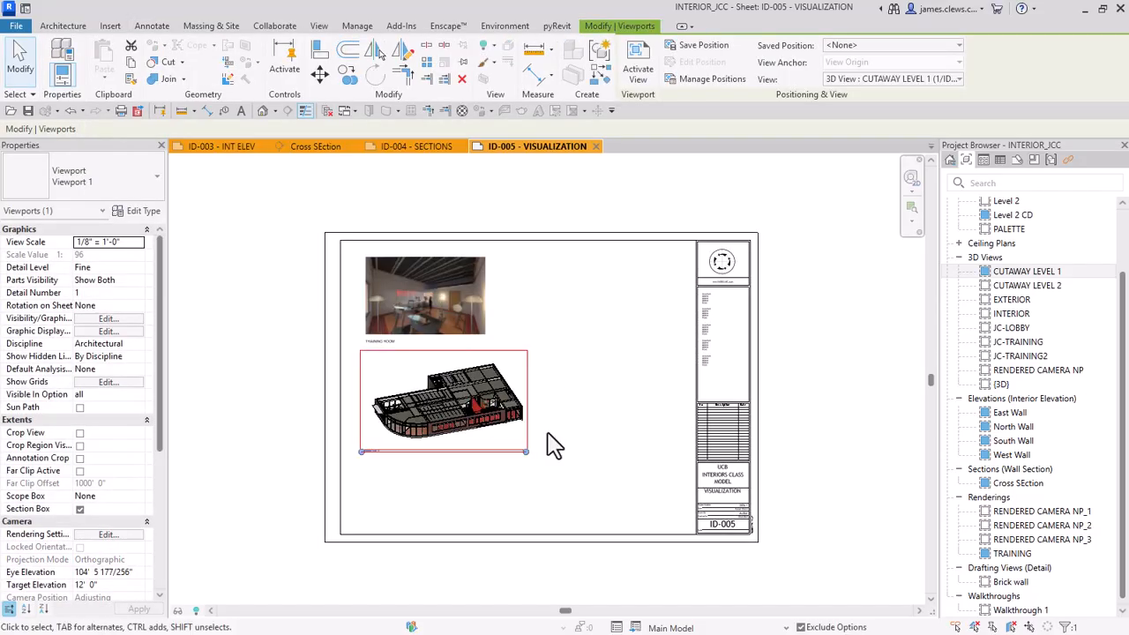
middle_drag(616, 410, 682, 357)
click(650, 331)
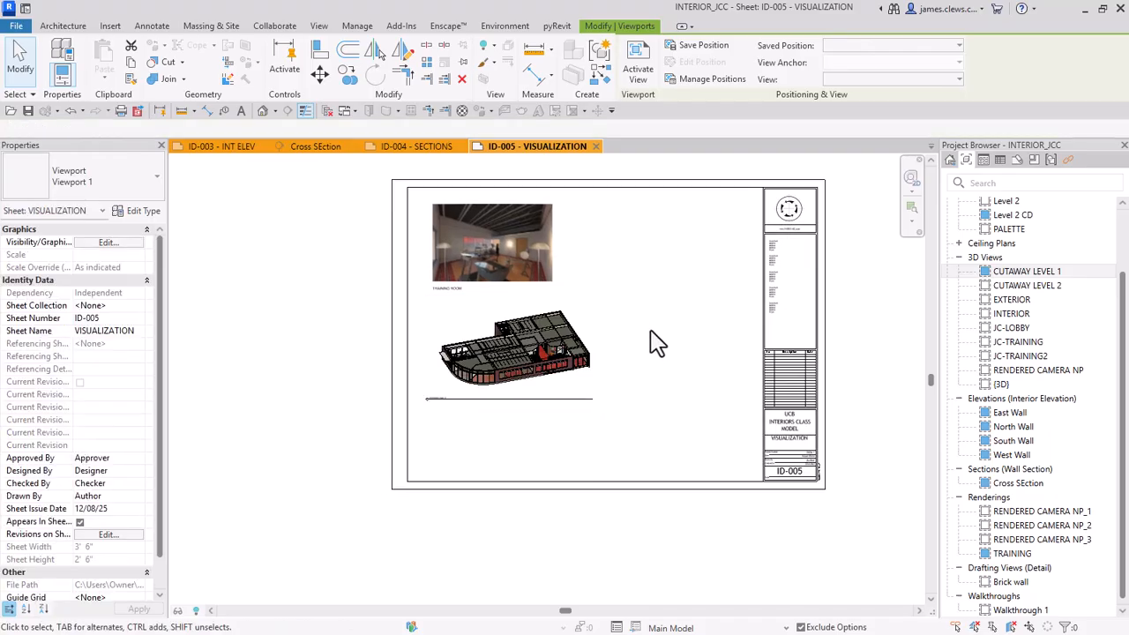
Place the CUTAWAY LEVEL 2 3D view on the sheet, beside and to the right of the Level 1 cutaway.
click(1011, 287)
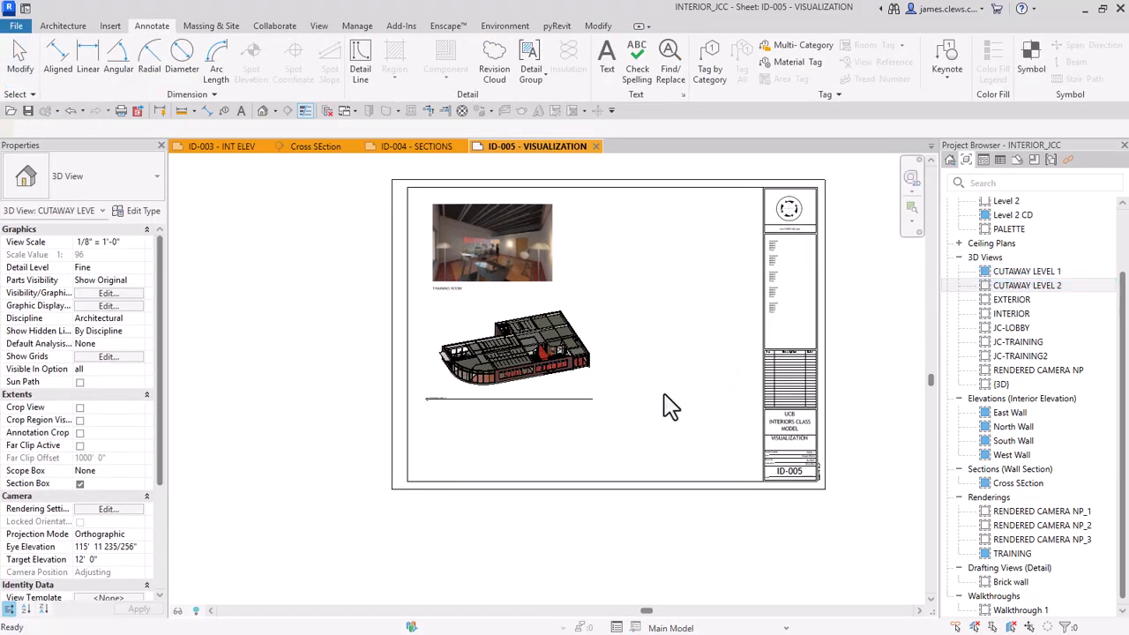
drag(664, 395, 666, 395)
click(664, 258)
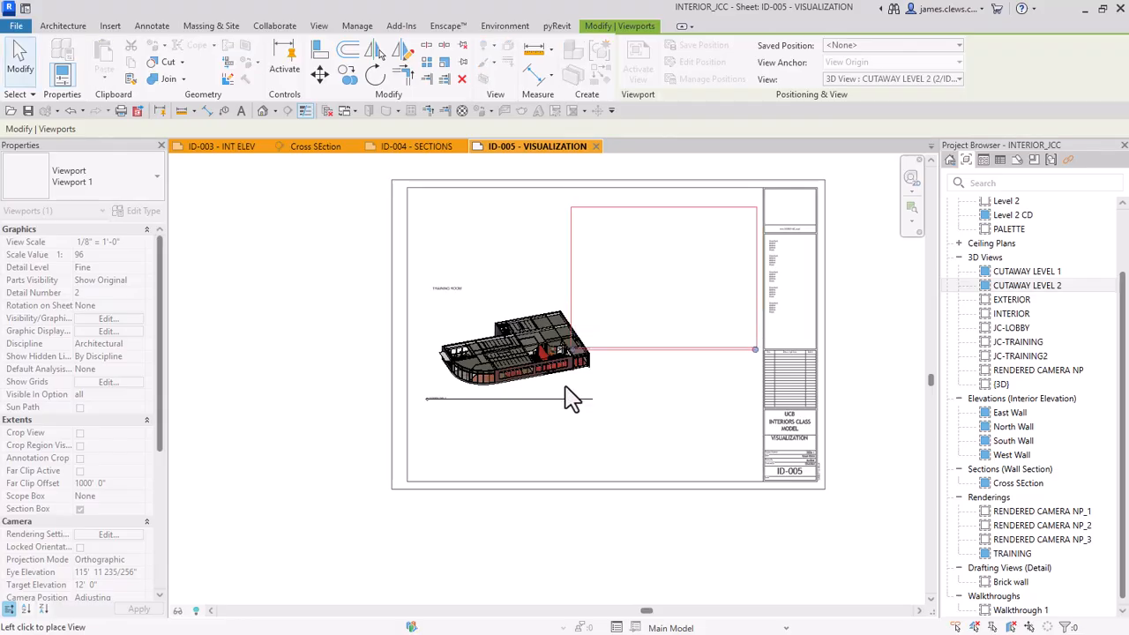
click(702, 399)
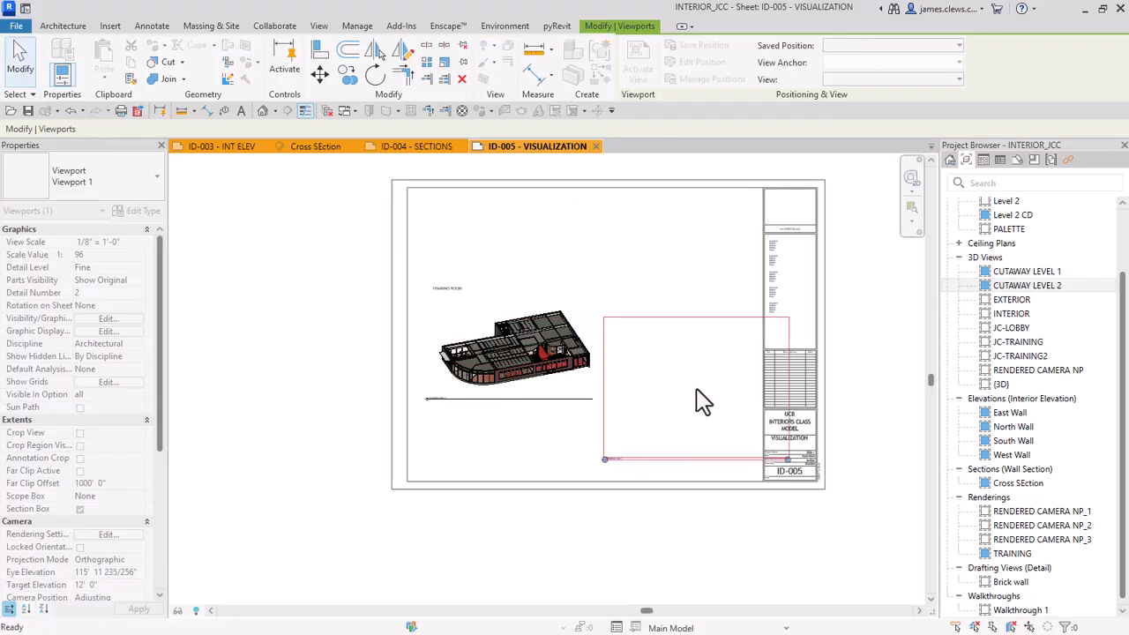
key(Escape)
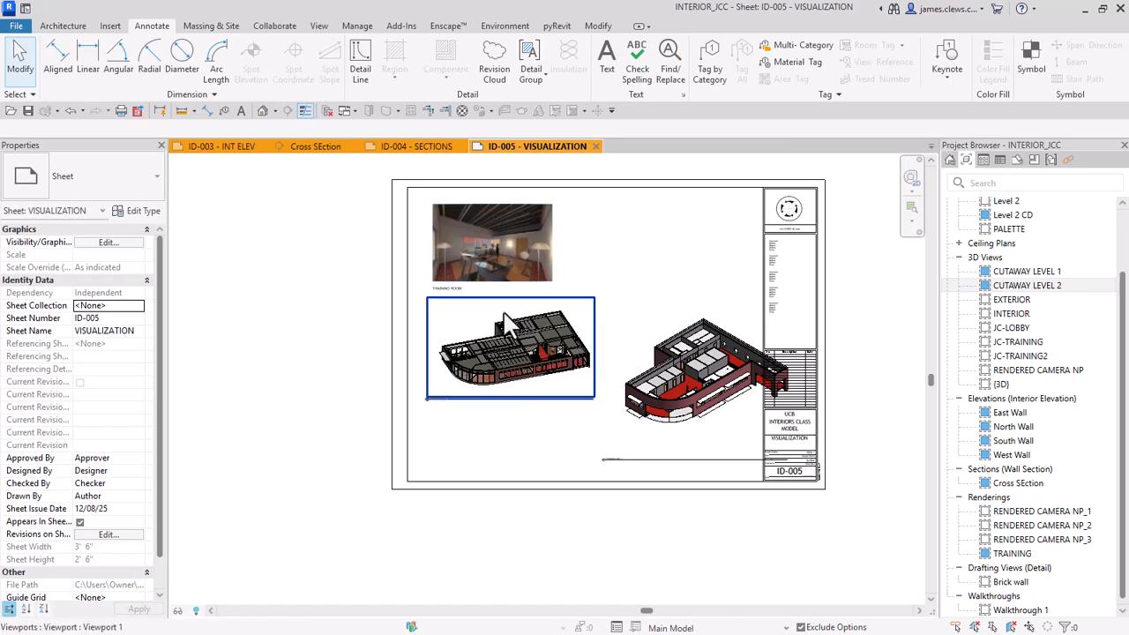
Nudge the CUTAWAY LEVEL 1 viewport down and left, towards the left border of the sheet.
click(509, 320)
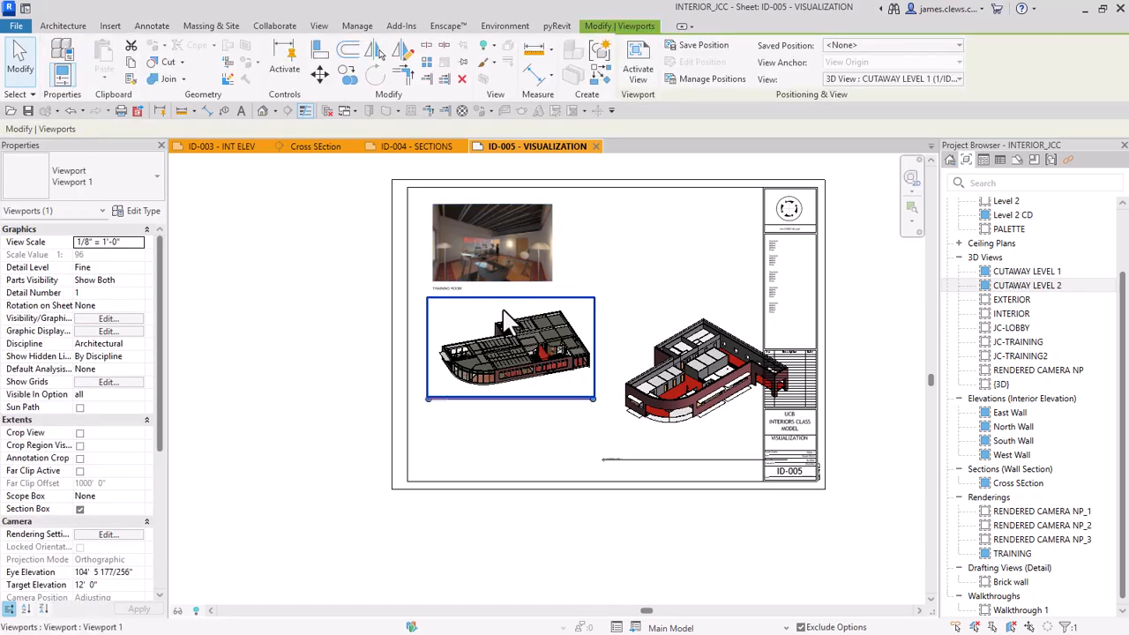
key(Down)
key(Down)
key(Down)
key(Down)
key(Down)
key(Down)
key(Down)
key(Down)
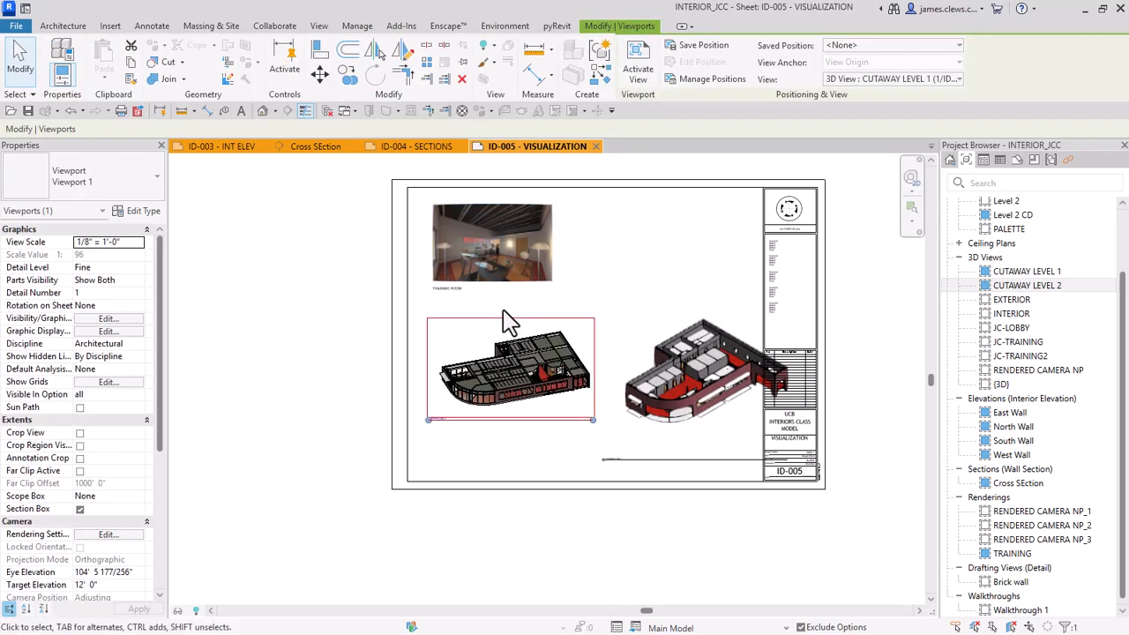
key(Down)
key(Left)
key(Left)
key(Left)
key(Left)
key(Left)
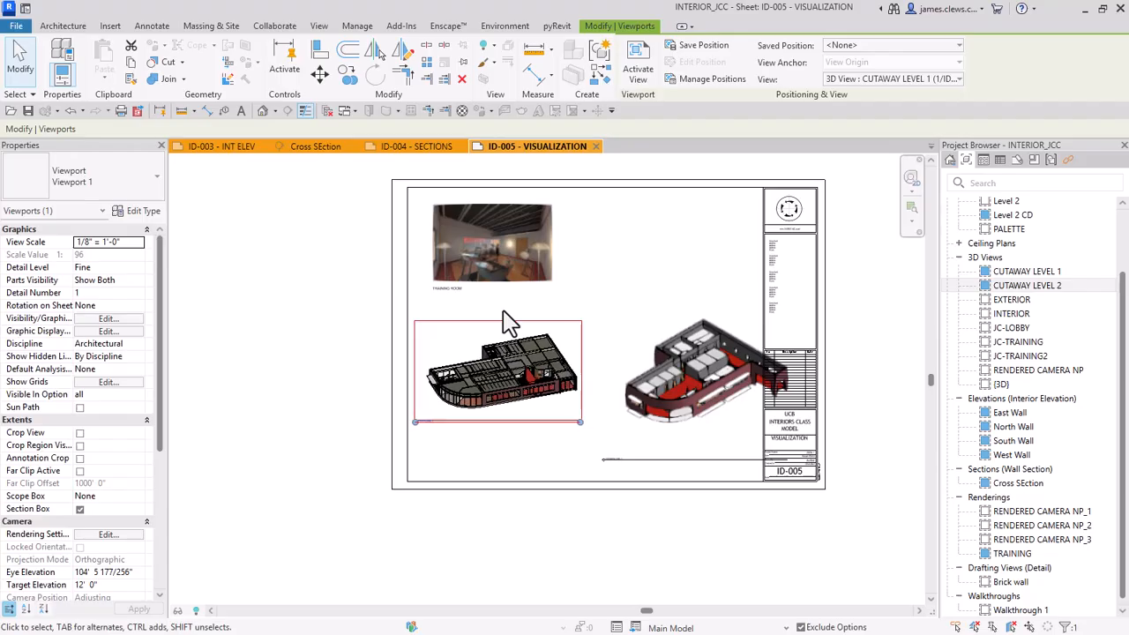
key(Left)
key(Left)
key(Left)
key(Left)
Nudge the CUTAWAY LEVEL 2 viewport left until it clears the title block.
click(673, 353)
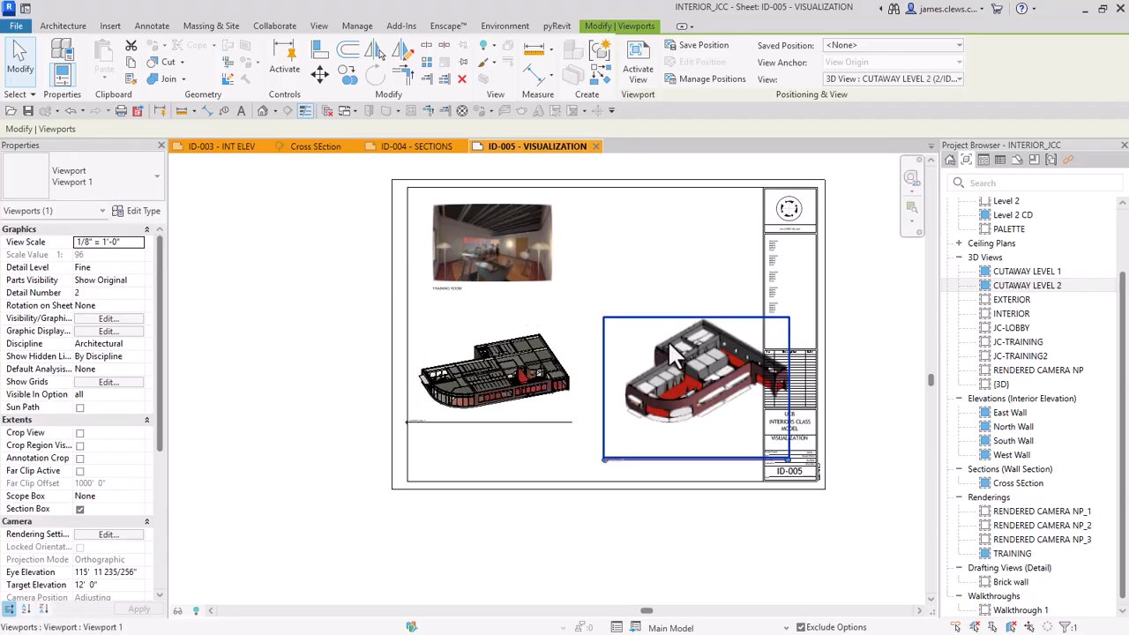
key(Left)
key(Left)
key(Left)
key(Left)
key(Left)
key(Left)
key(Left)
key(Left)
key(Left)
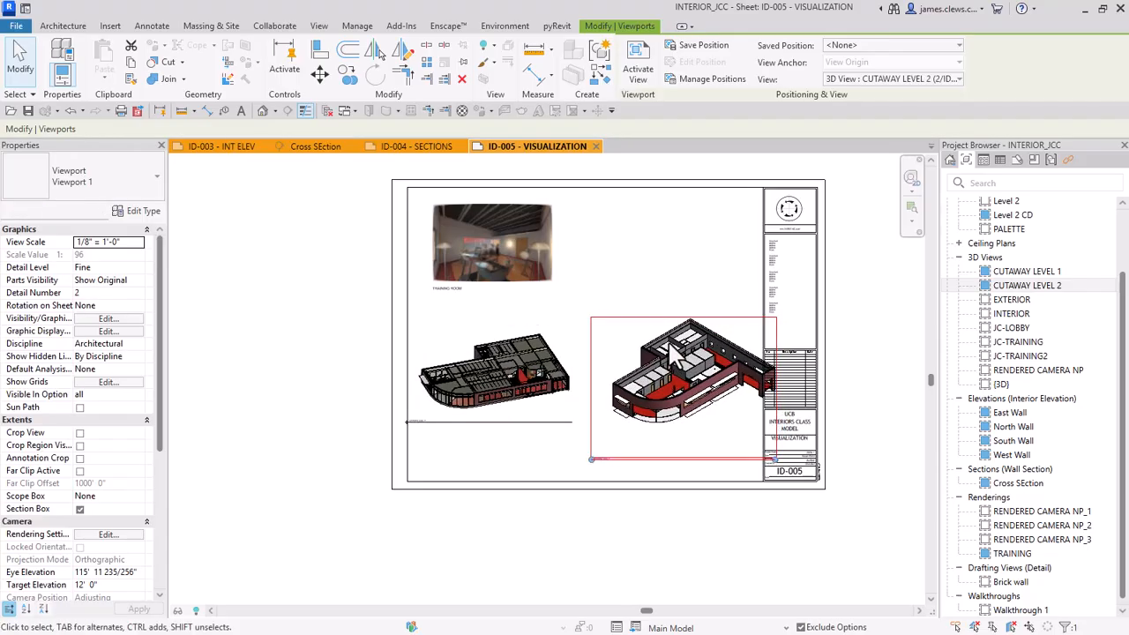
key(Left)
key(Left)
key(Left)
key(Left)
key(Left)
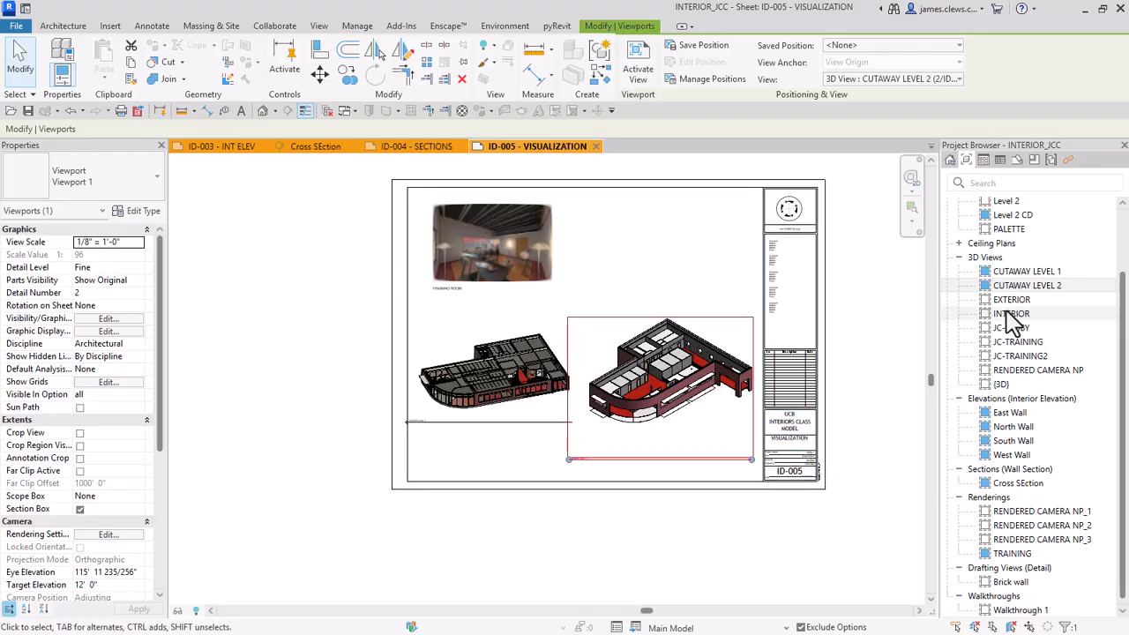
Widen the JC-LOBBY 3D view's crop region on both sides and set its visual style to Realistic.
click(1000, 332)
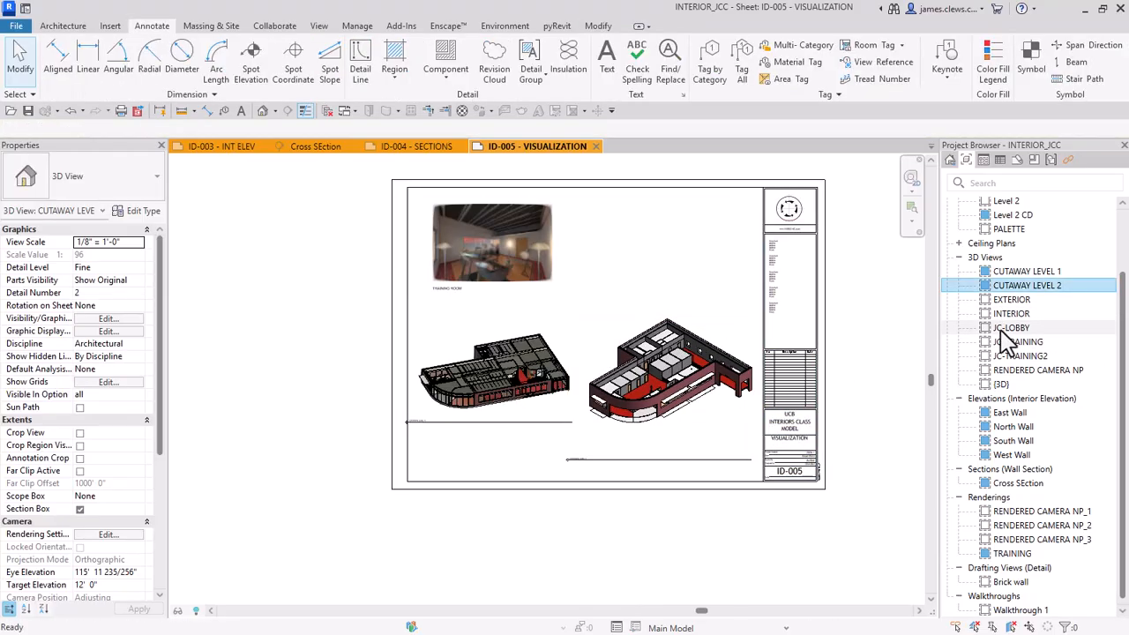
click(999, 328)
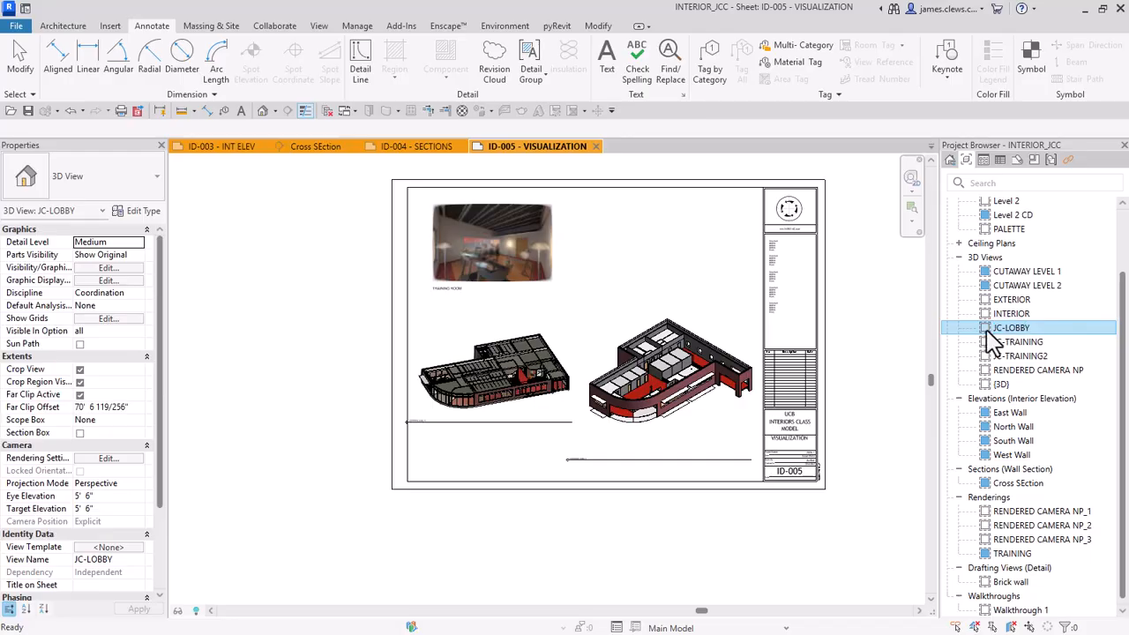
double_click(1006, 328)
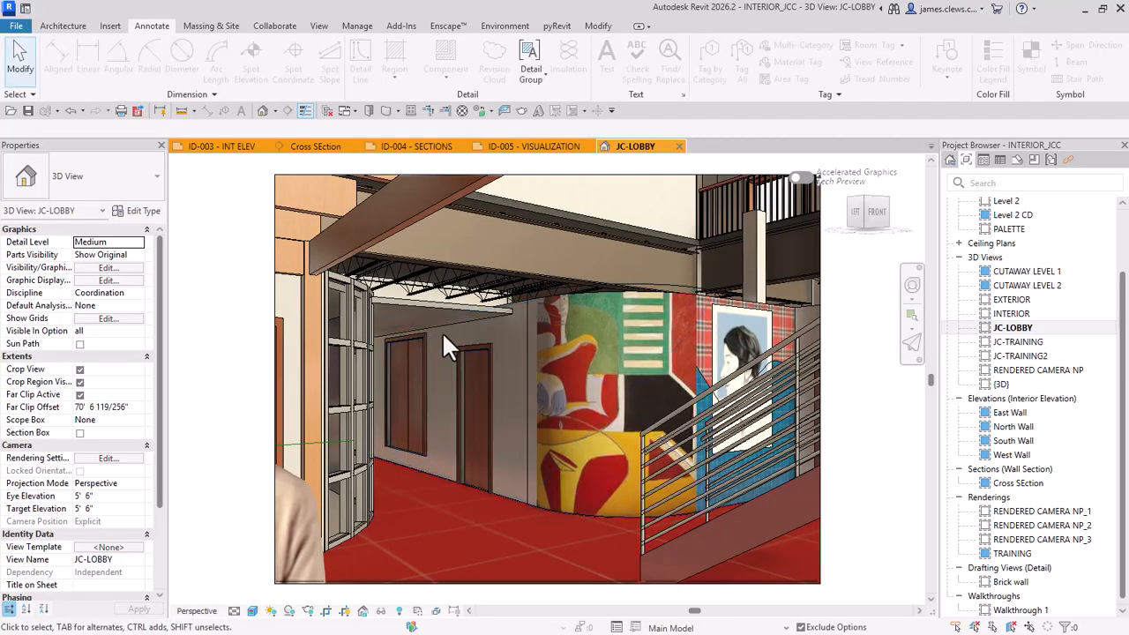
scroll(481, 384, down, 3)
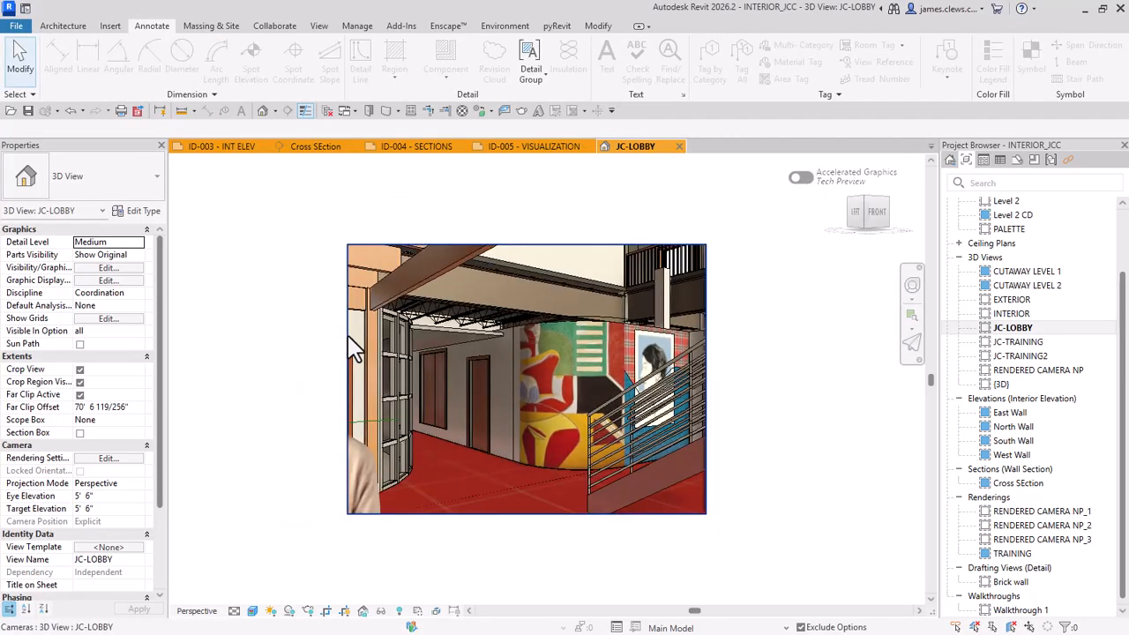
click(347, 344)
drag(346, 380, 254, 400)
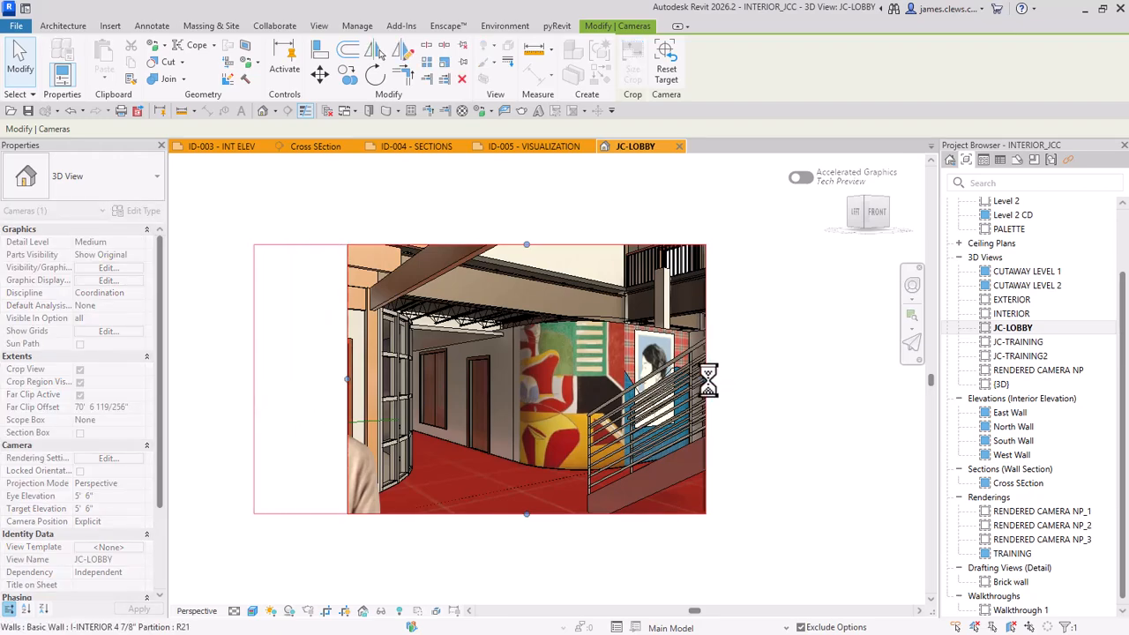
drag(706, 380, 756, 383)
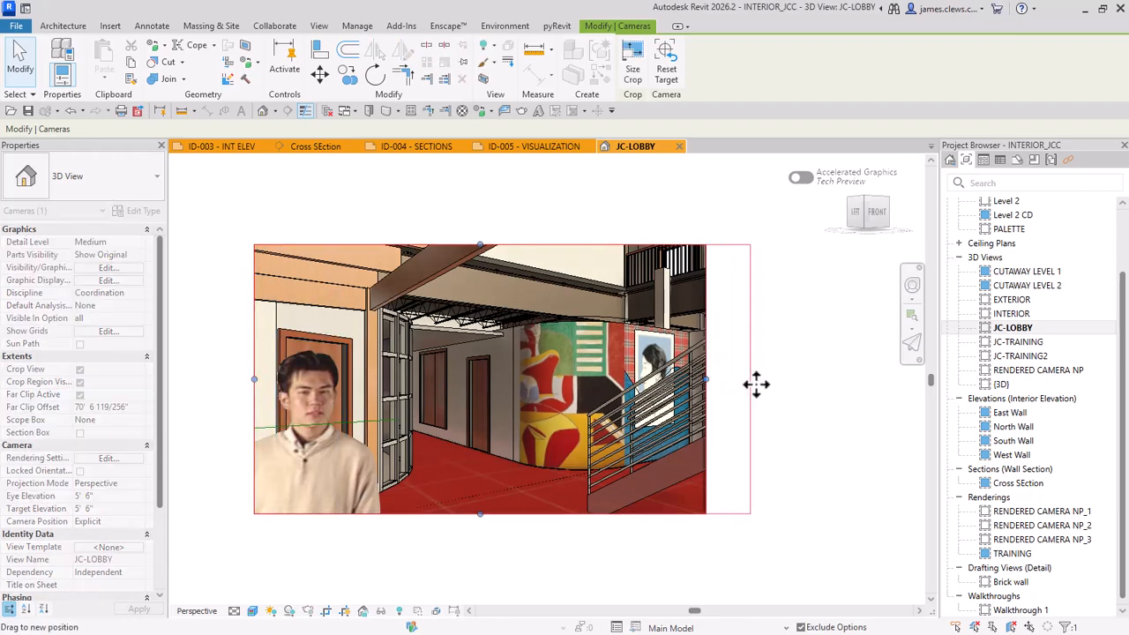
click(253, 611)
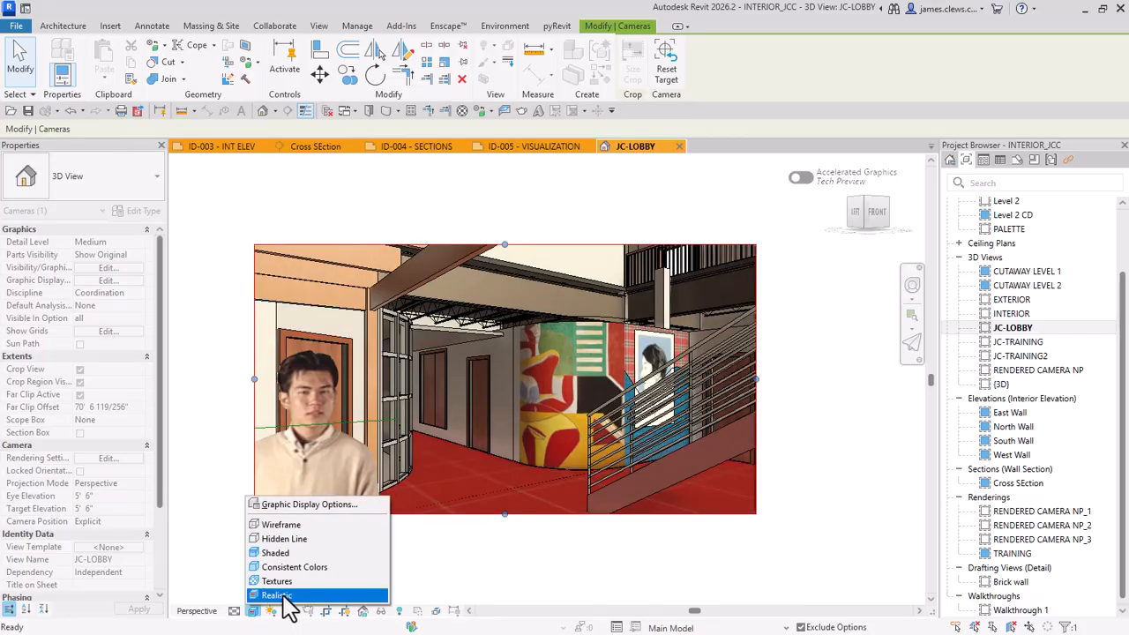
click(275, 596)
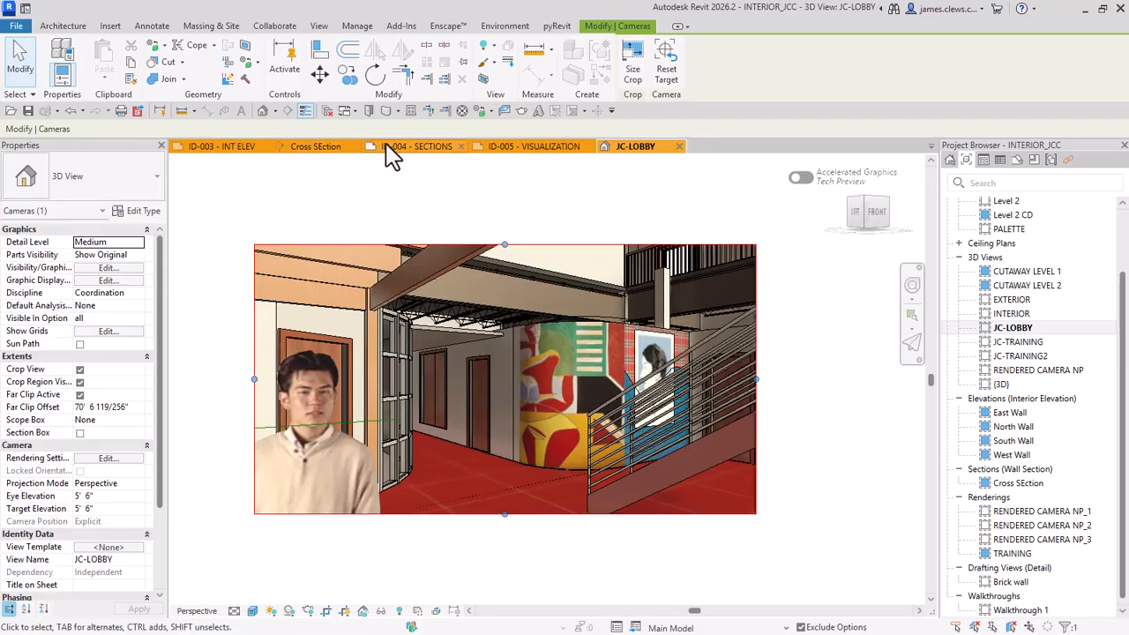
Place the JC-TRAINING view on sheet ID-005 above the Level 2 cutaway and shift it slightly left, clear of the title block.
click(532, 149)
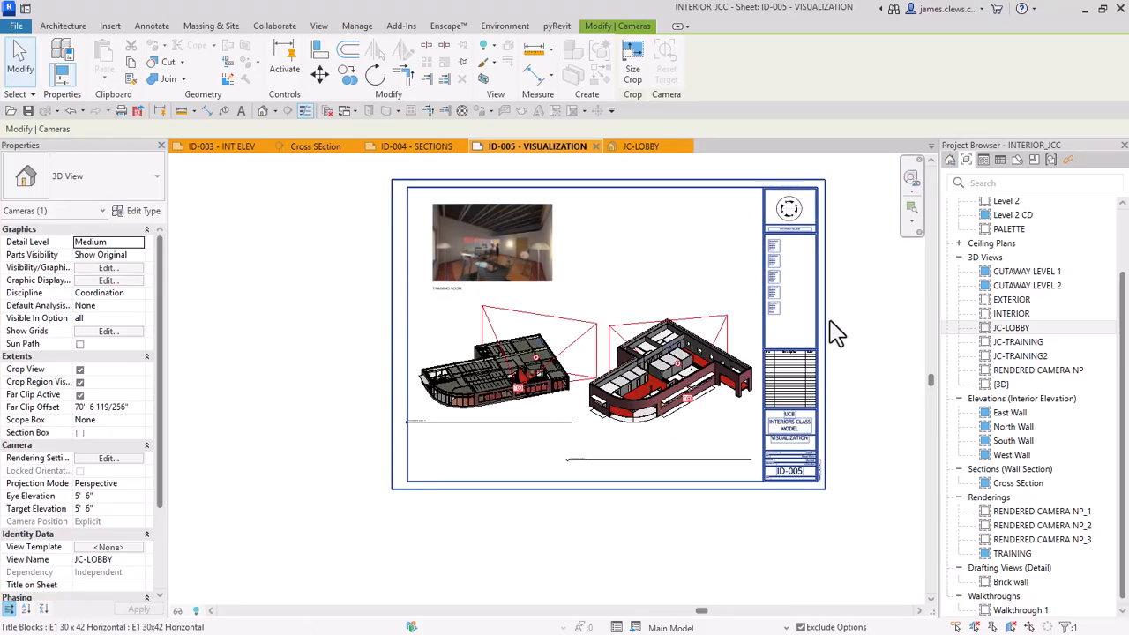
mouse_move(844, 336)
middle_down()
mouse_move(839, 353)
mouse_move(820, 335)
middle_up()
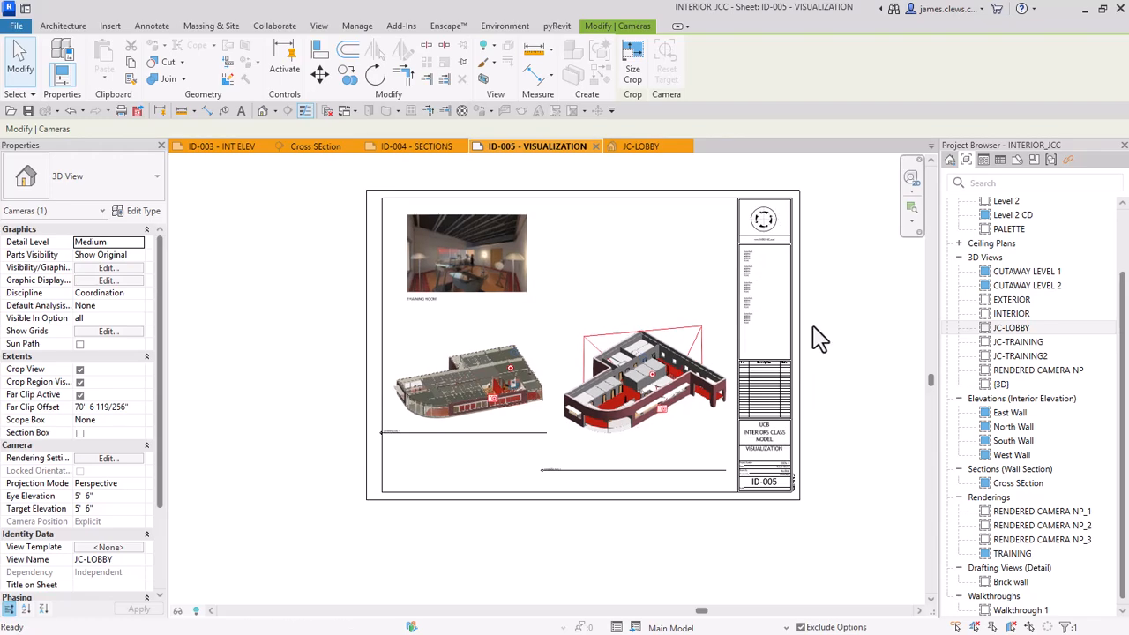
double_click(823, 344)
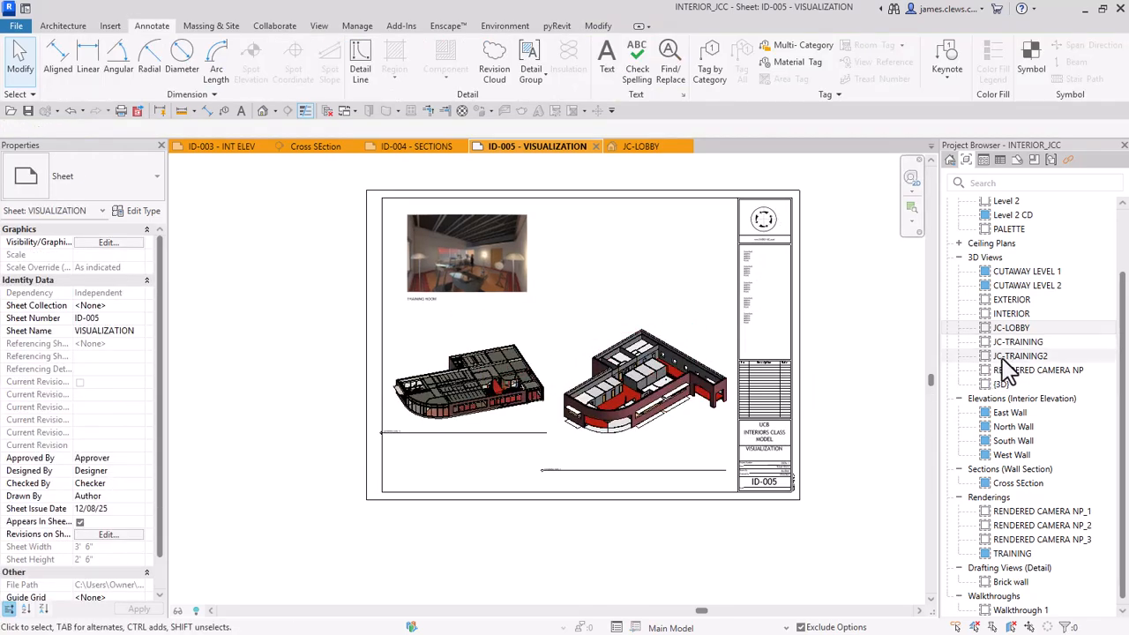
drag(1014, 342, 617, 272)
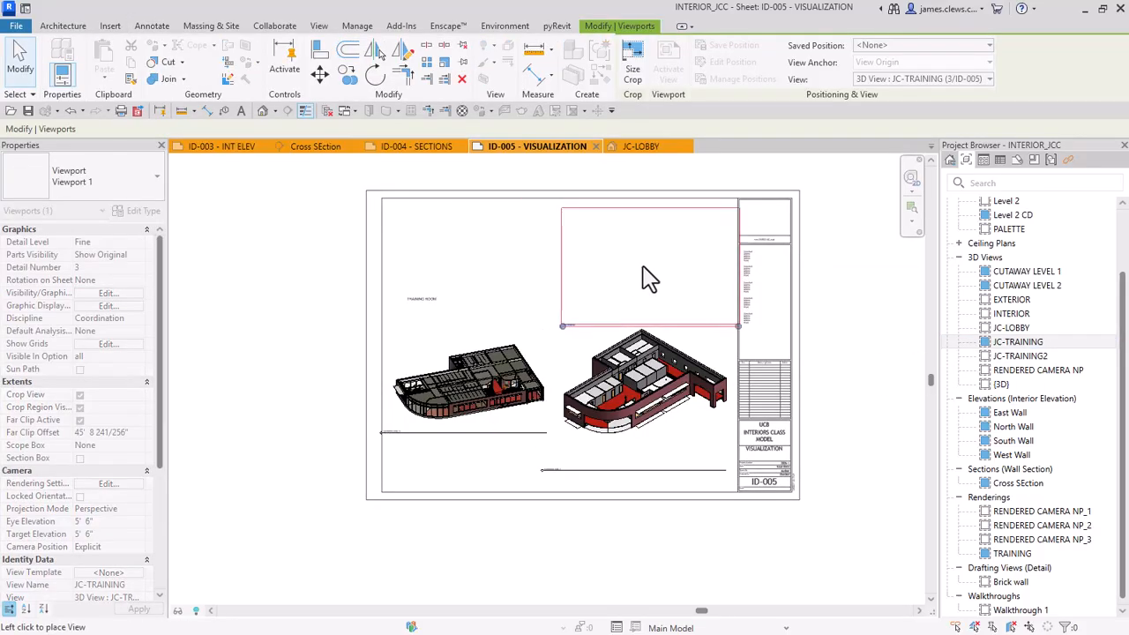
click(648, 267)
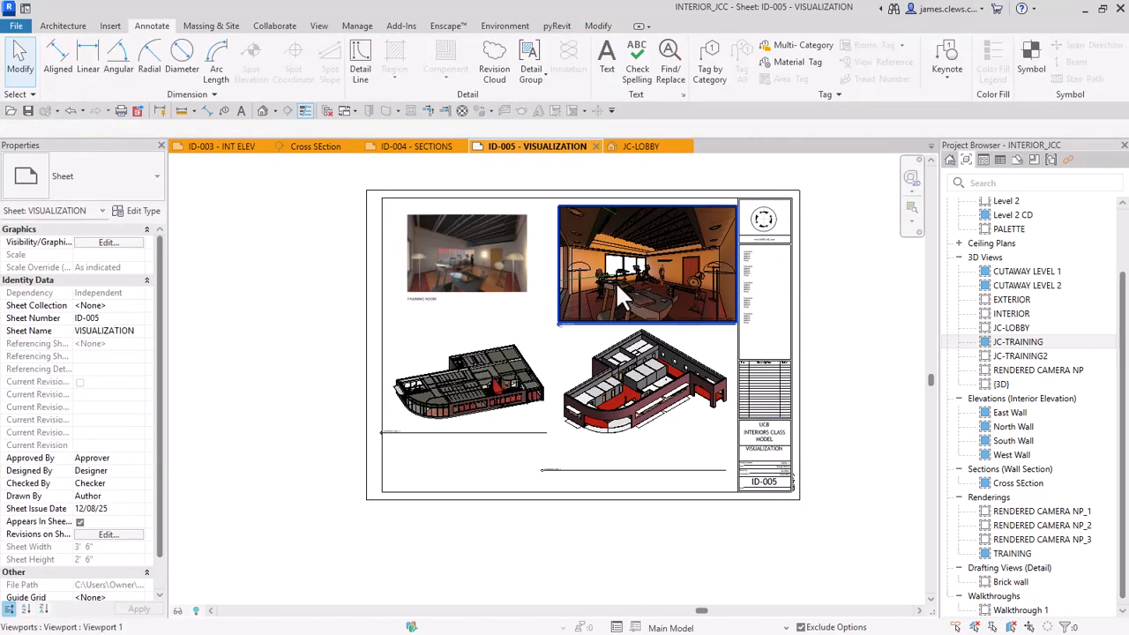
click(615, 280)
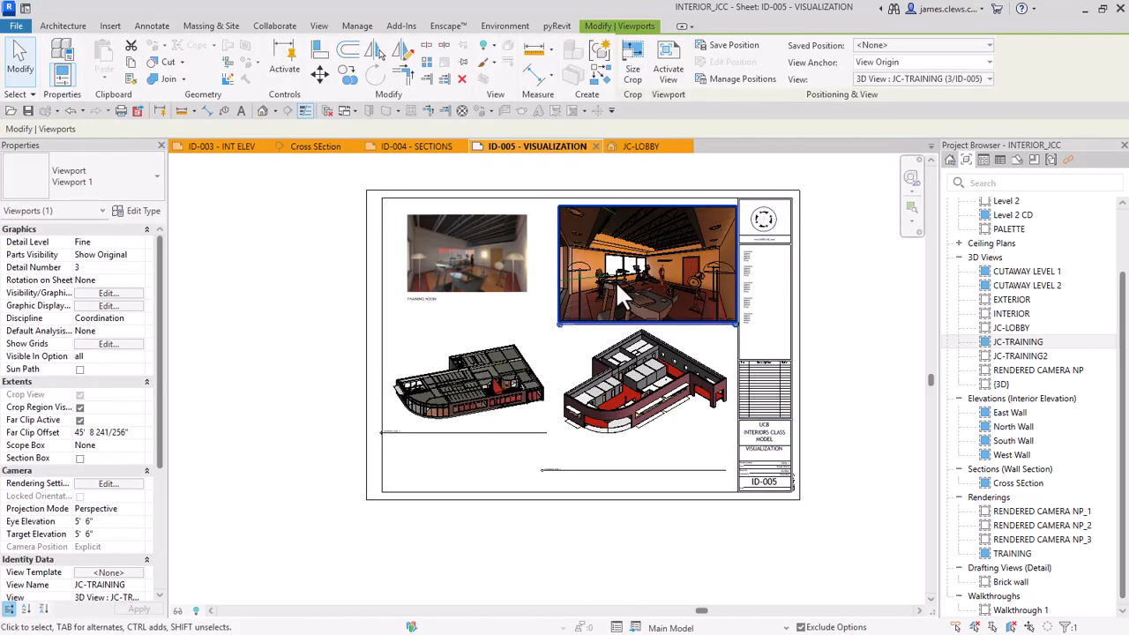
click(887, 309)
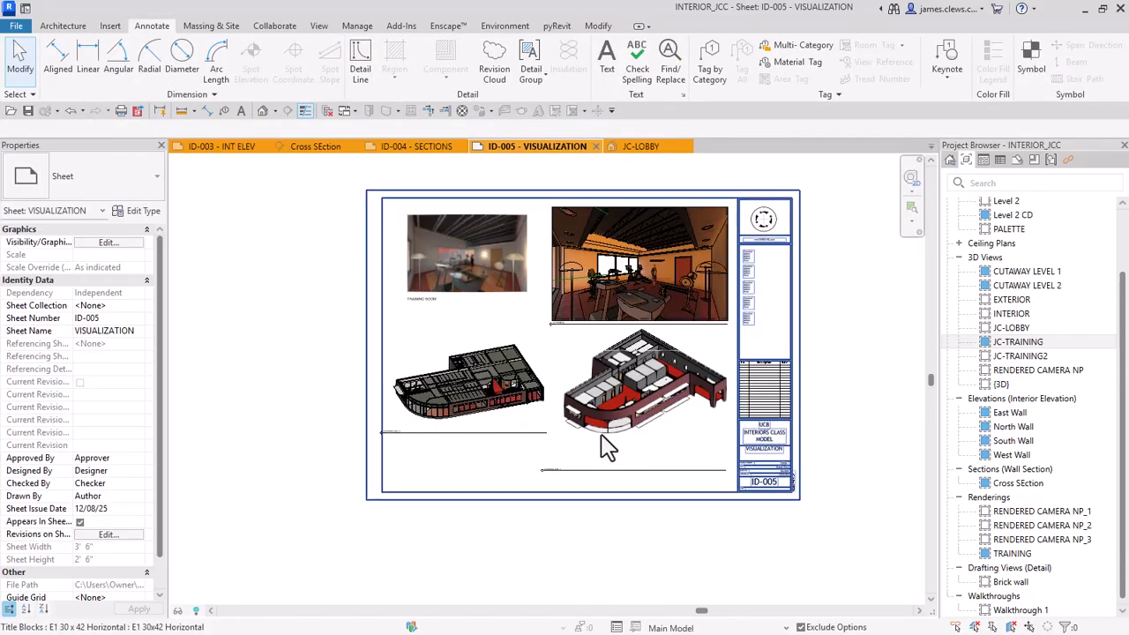
Activate the JC-TRAINING viewport on the sheet, set its visual style to Hidden Line, and return to the sheet.
scroll(553, 365, up, 2)
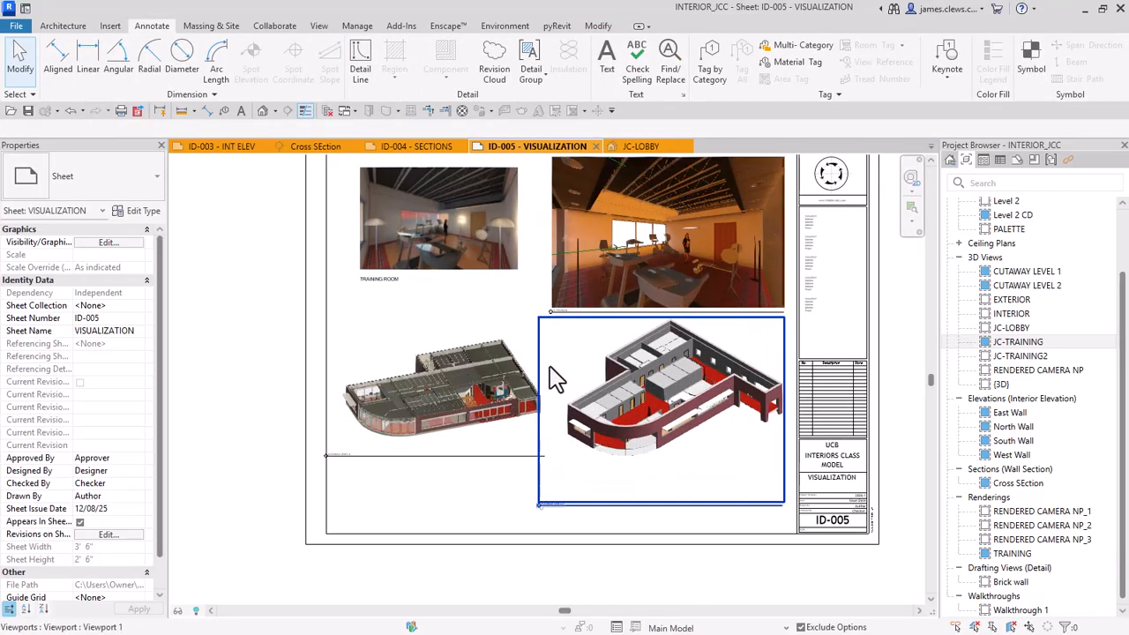
middle_drag(566, 263, 499, 377)
scroll(561, 344, up, 2)
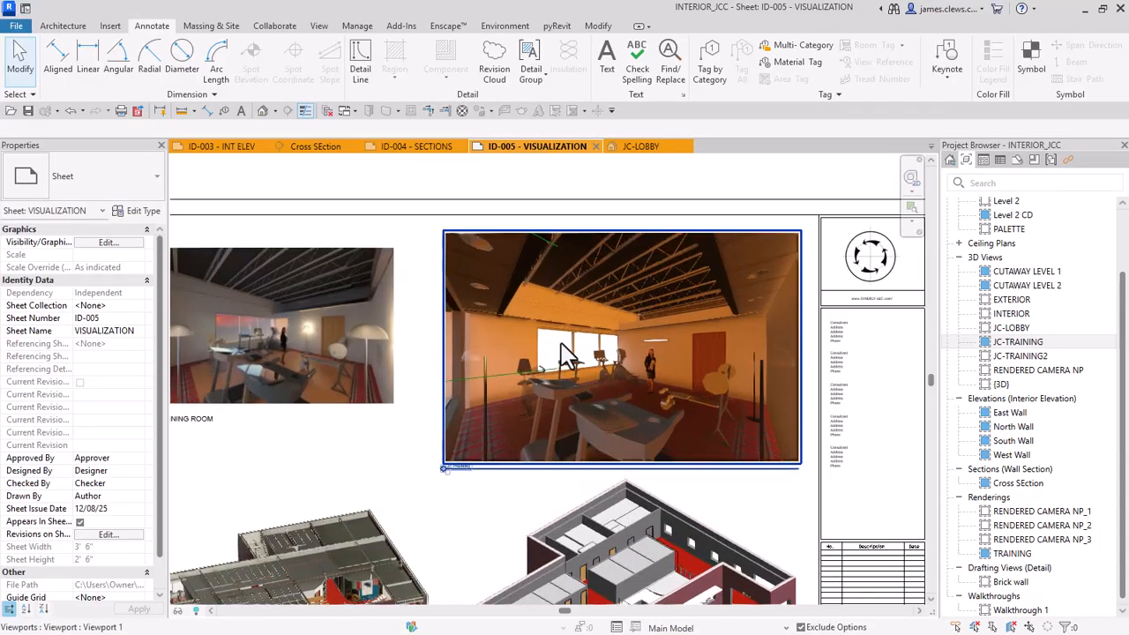
double_click(569, 353)
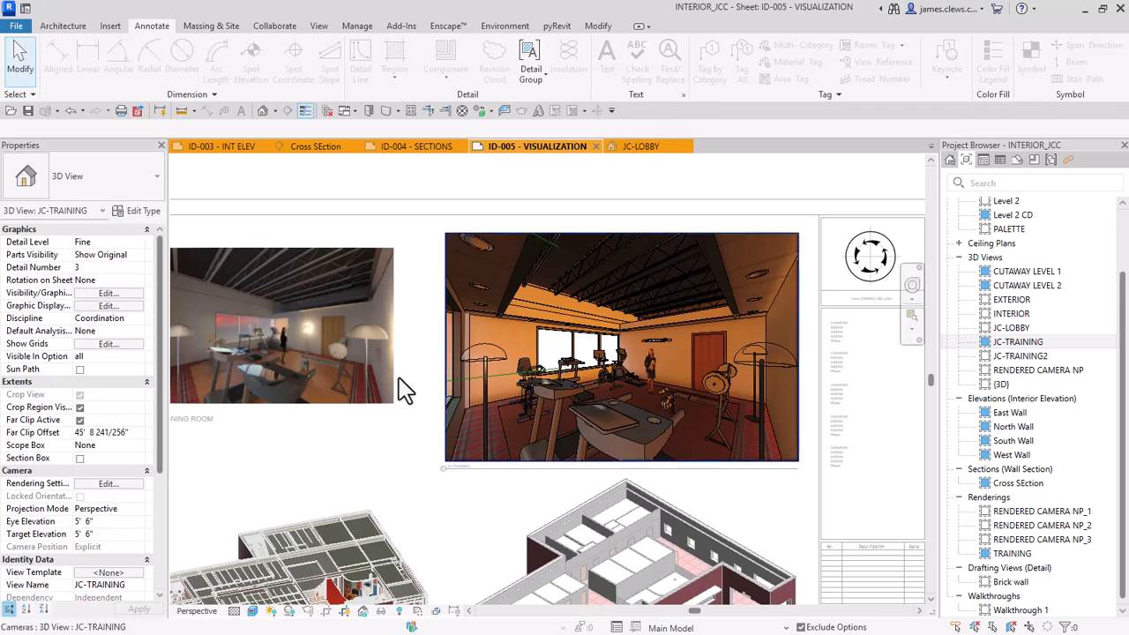
click(252, 612)
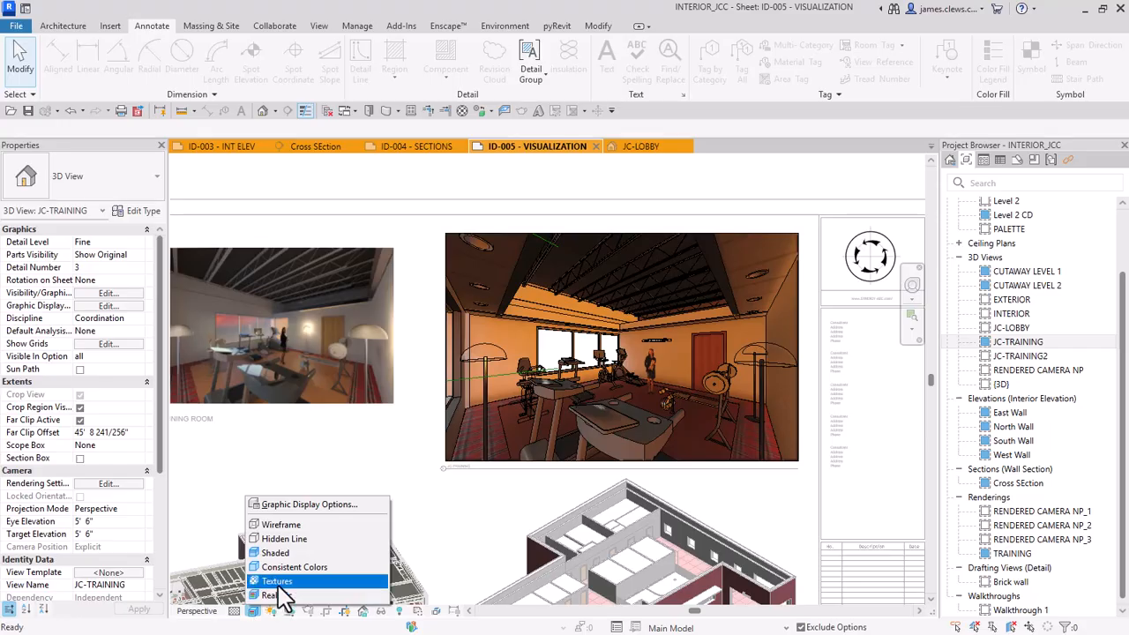
click(286, 539)
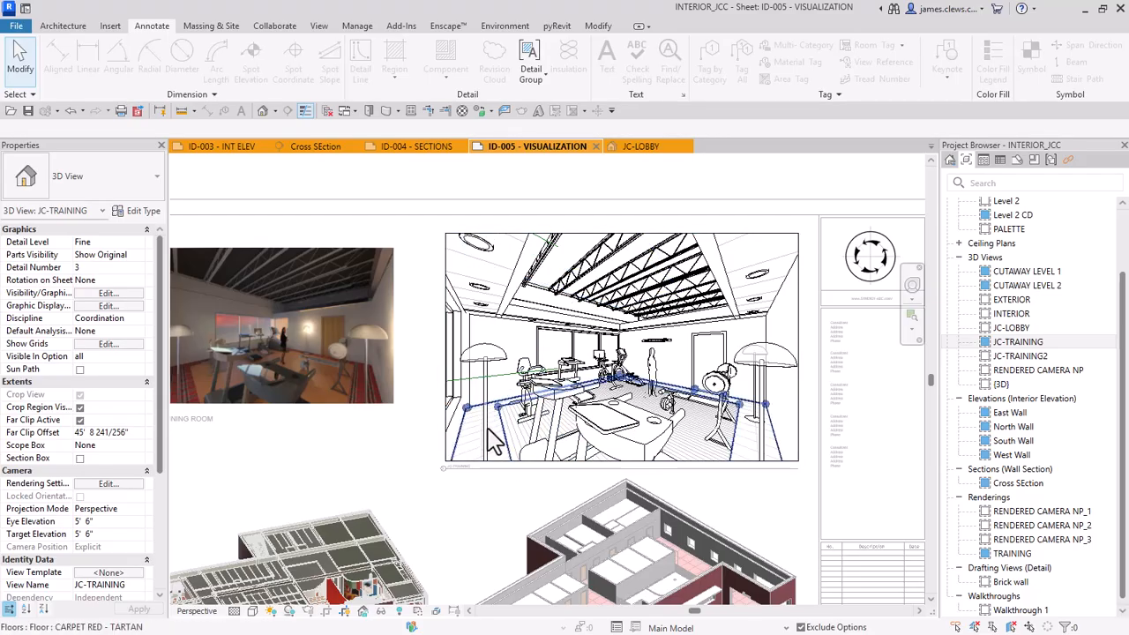
scroll(486, 454, down, 3)
middle_drag(495, 481, 549, 430)
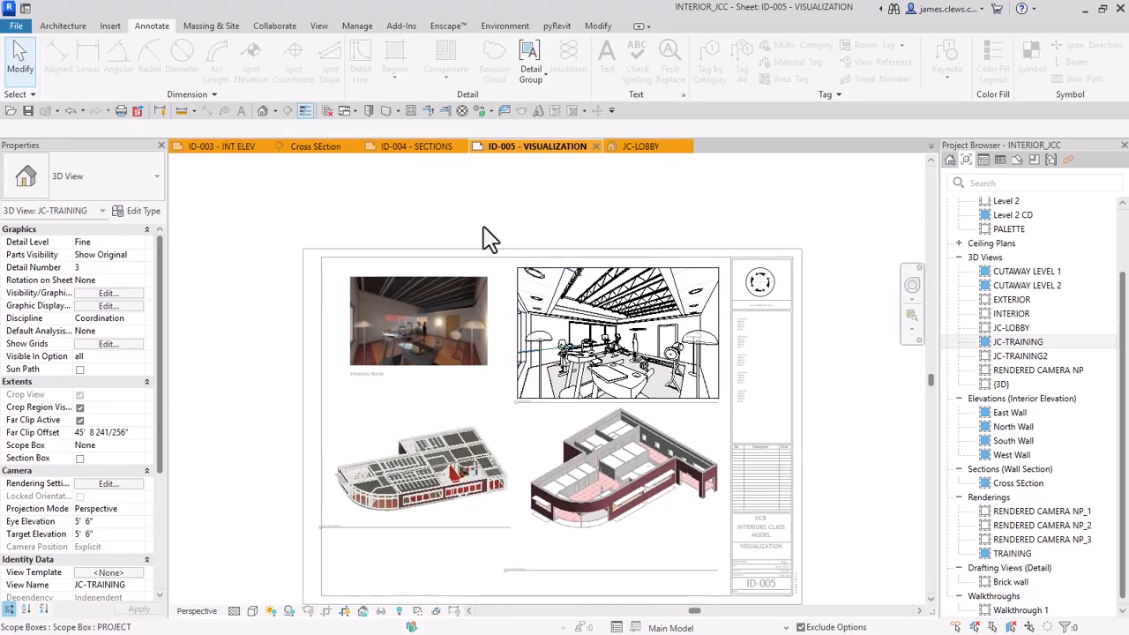
middle_click(484, 226)
middle_click(484, 226)
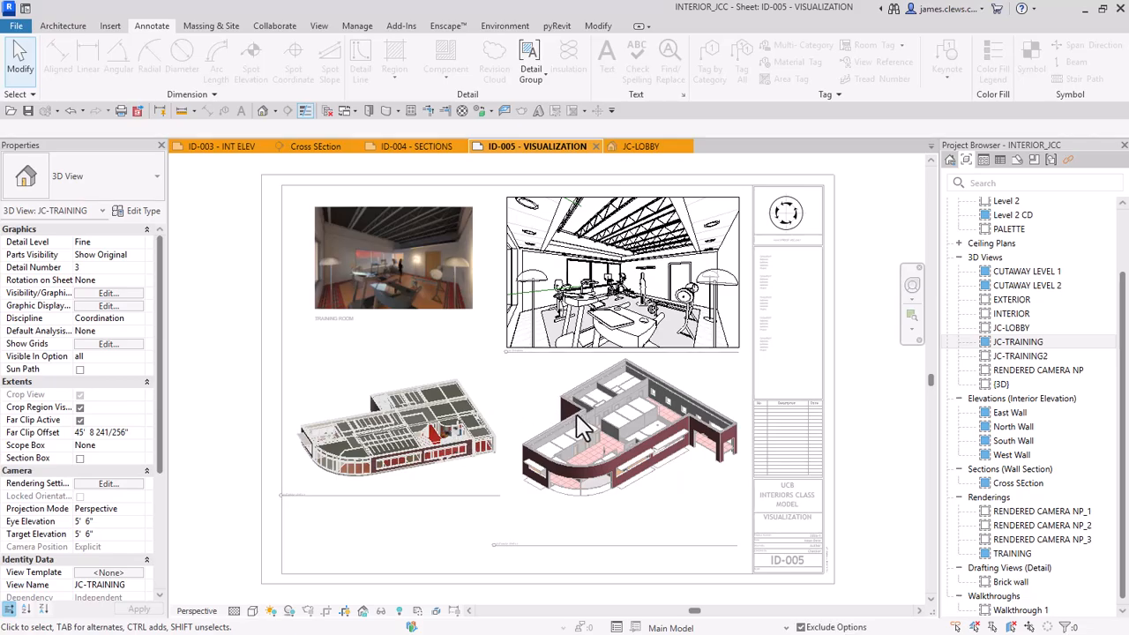
double_click(486, 376)
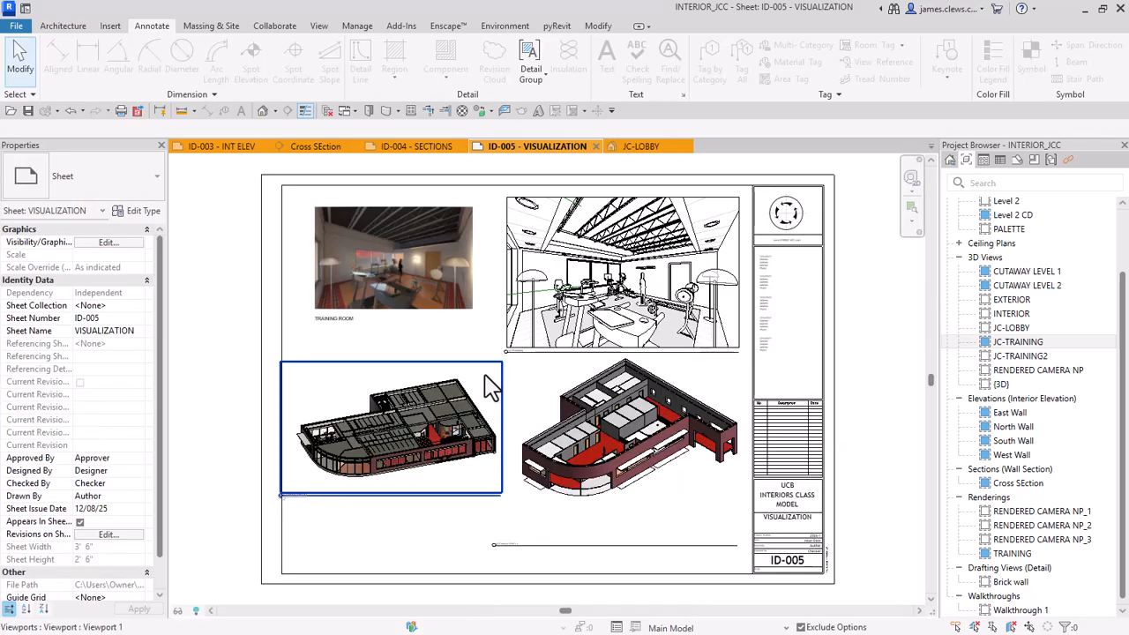
Move the CUTAWAY LEVEL 2 viewport up and slightly right until its title line aligns with the CUTAWAY LEVEL 1 title.
click(619, 418)
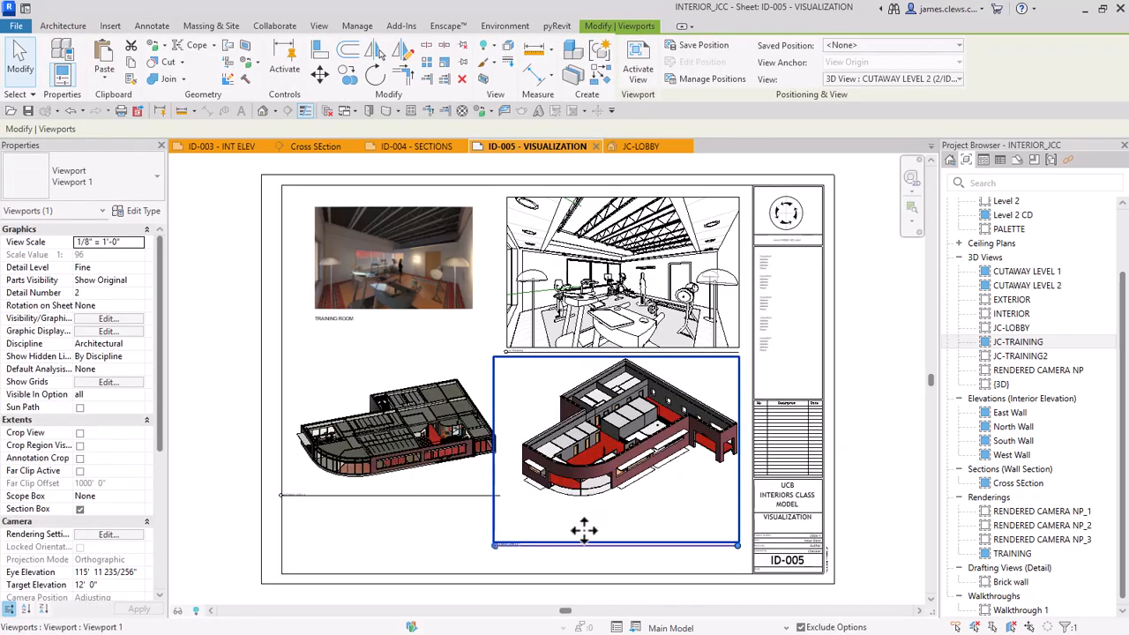
mouse_move(592, 548)
mouse_down()
mouse_move(607, 508)
mouse_move(636, 496)
mouse_up()
key(Escape)
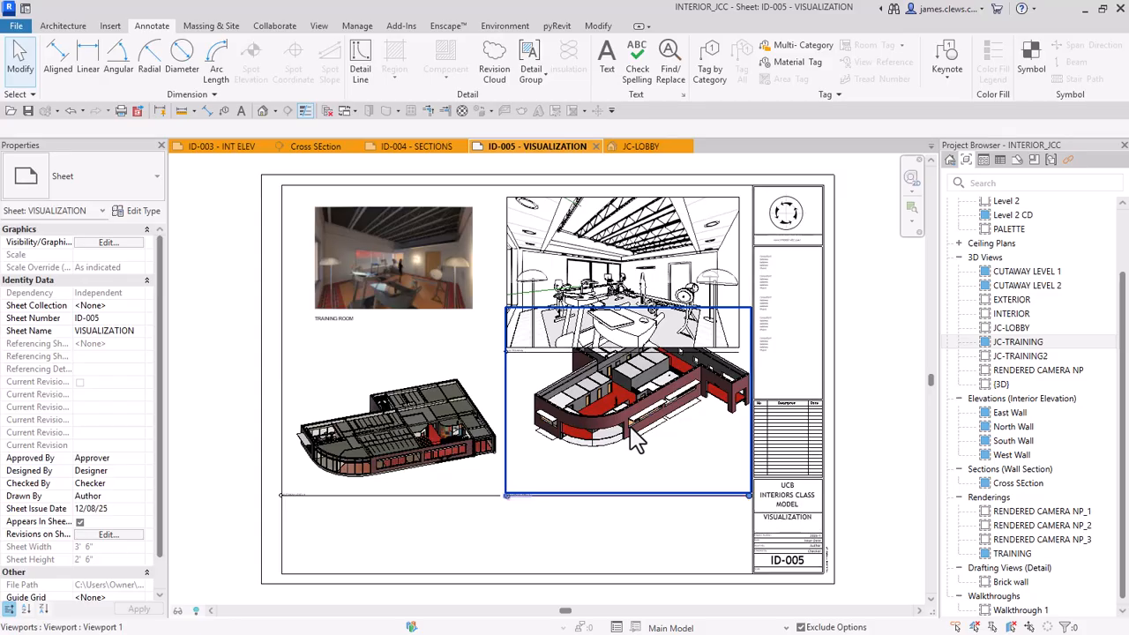
Move the CUTAWAY LEVEL 2 viewport back down until the cutaway clears the JC-TRAINING view above it.
click(635, 439)
drag(628, 439, 616, 484)
key(Down)
key(Down)
key(Down)
key(Down)
key(Down)
key(Down)
key(Down)
key(Down)
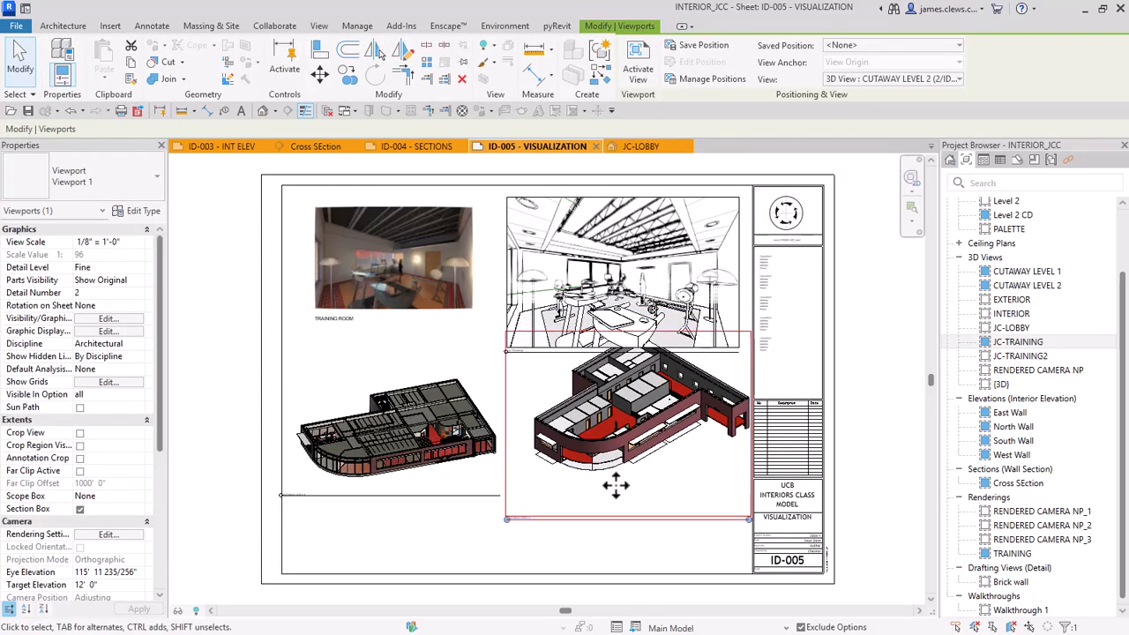
key(Down)
key(Down)
key(Down)
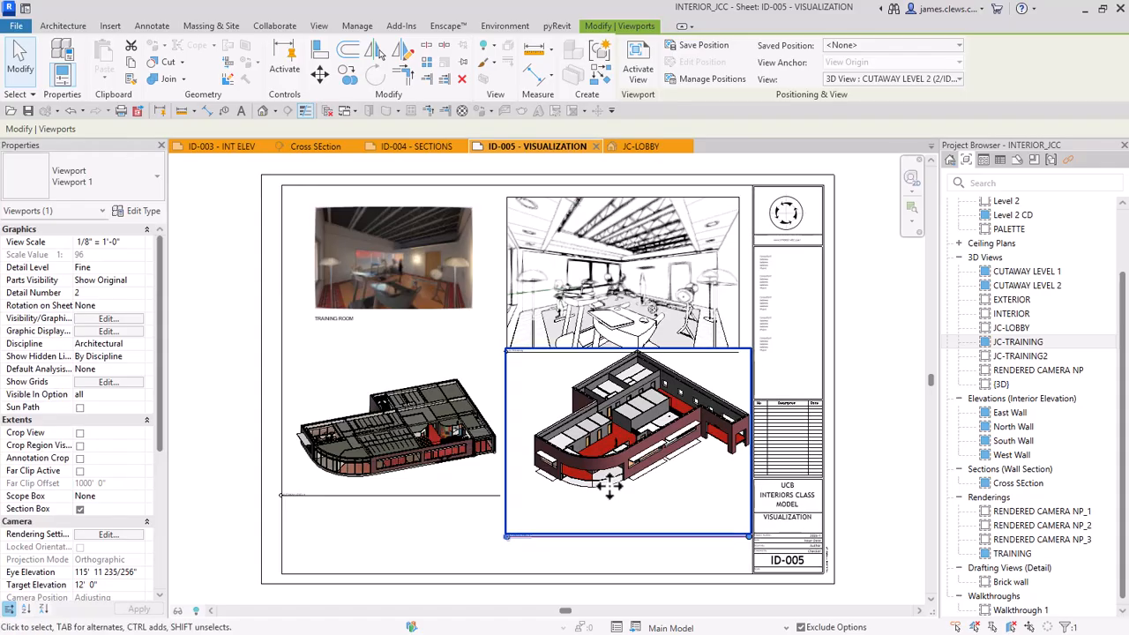
Move only the CUTAWAY LEVEL 2 view title up, directly under the cutaway and in line with the CUTAWAY LEVEL 1 title.
click(441, 559)
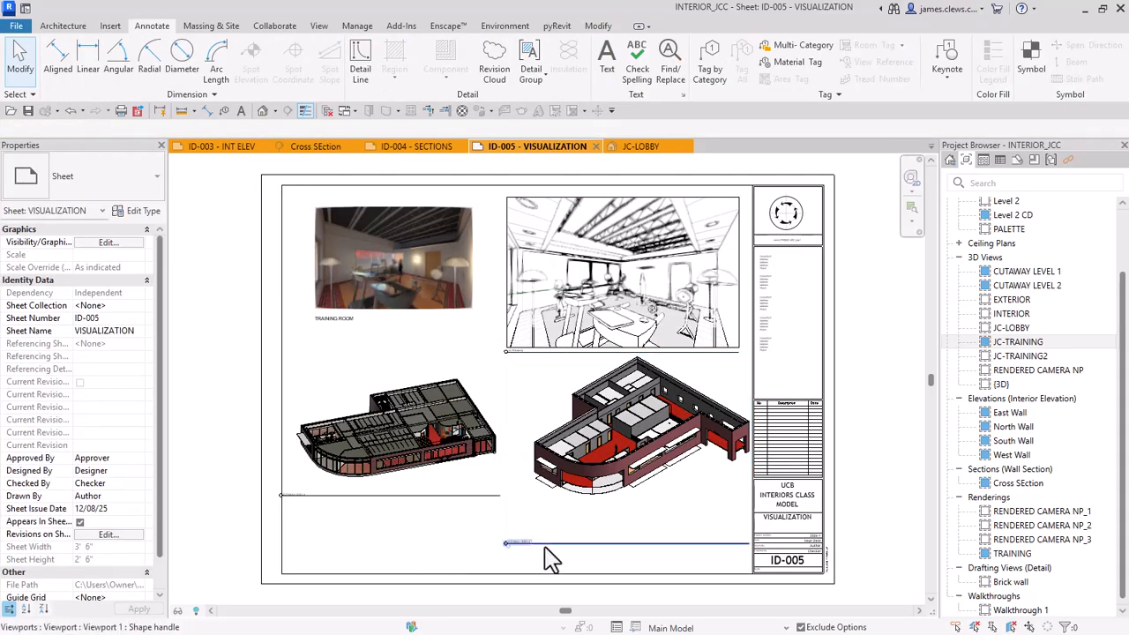
drag(545, 546, 546, 495)
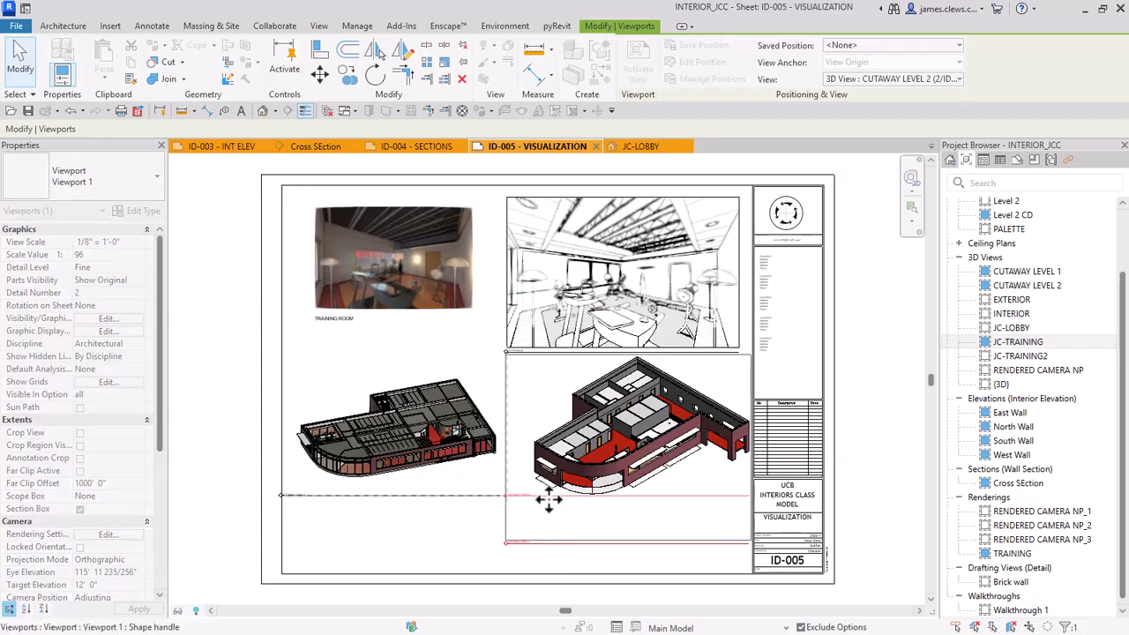
click(444, 542)
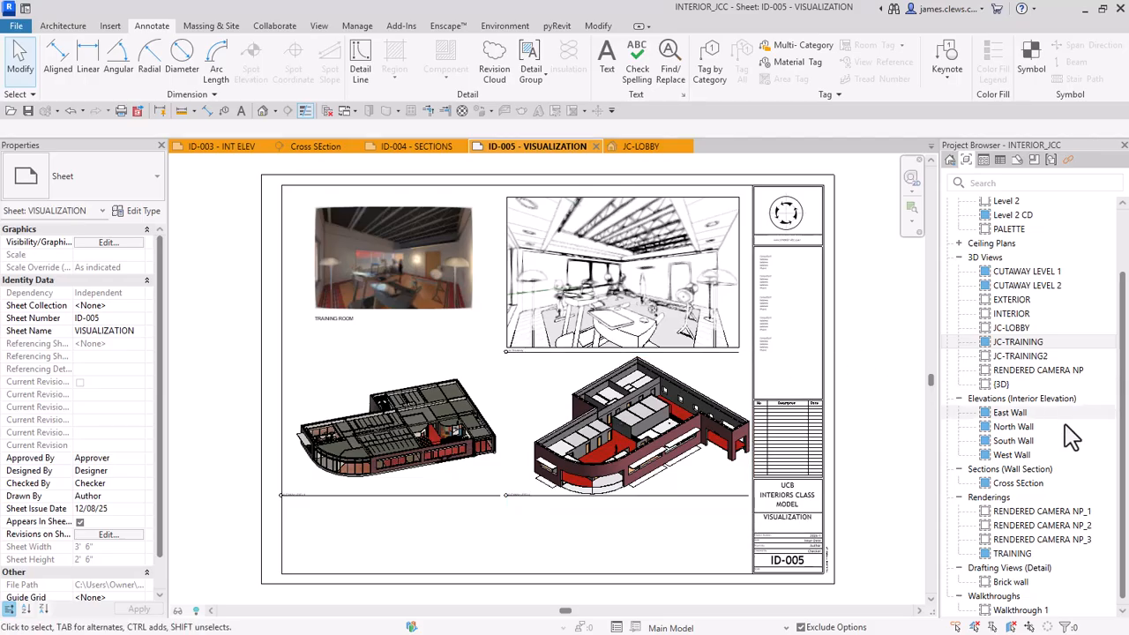
scroll(1039, 424, down, 1)
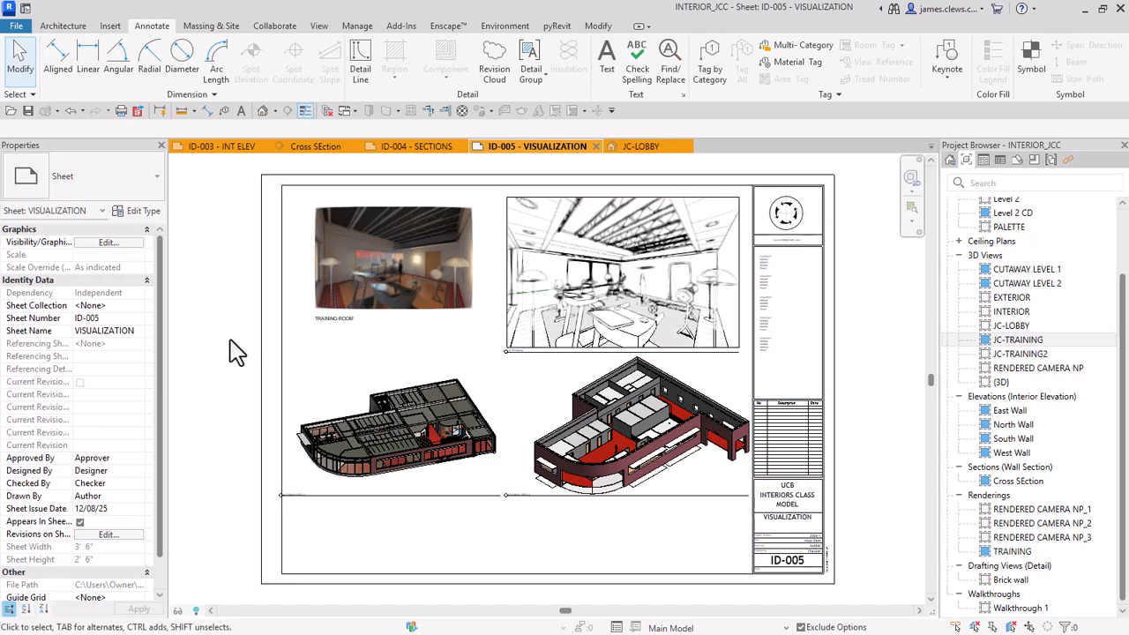
scroll(236, 342, down, 3)
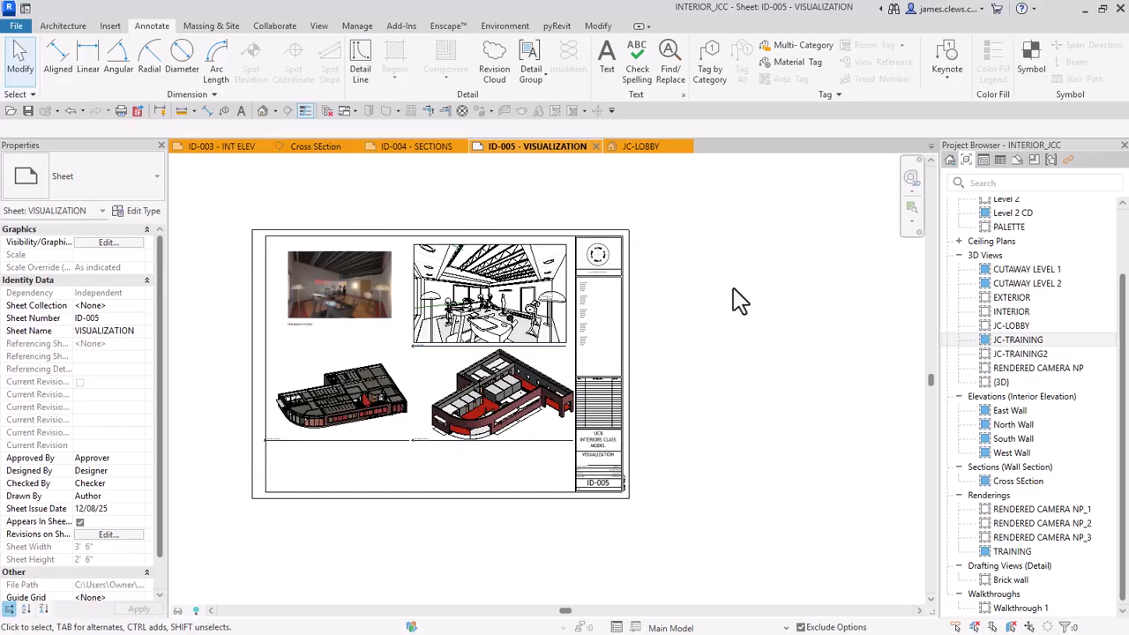
middle_drag(668, 374, 807, 373)
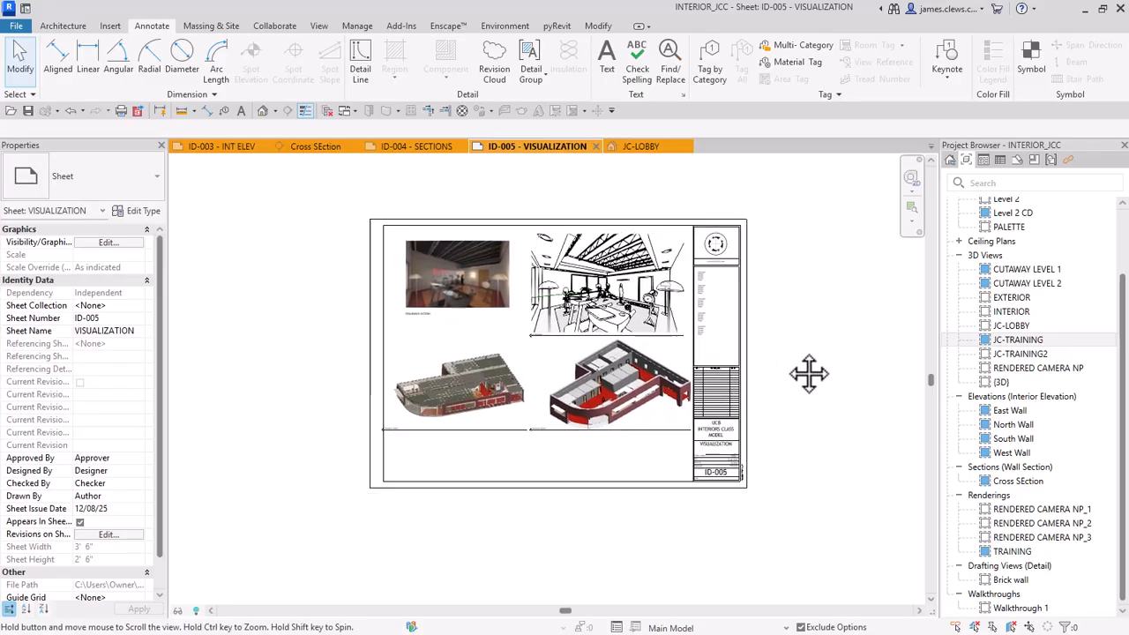
scroll(791, 357, up, 1)
scroll(791, 358, down, 1)
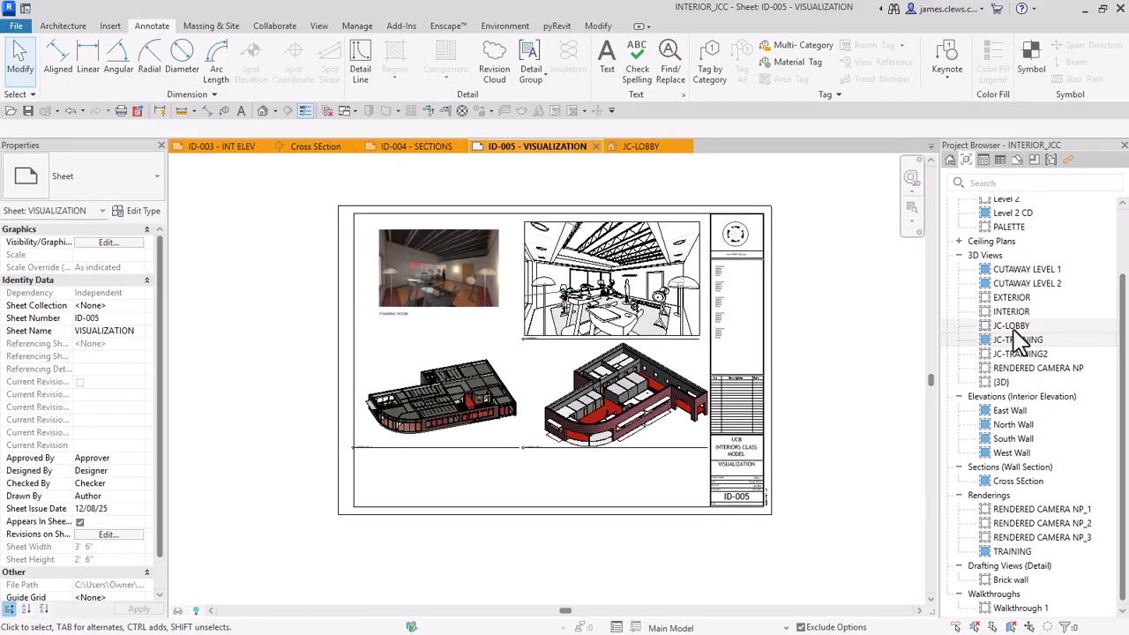
List all sheets in the Project Browser and open sheet ID-004 - SECTIONS.
click(1019, 162)
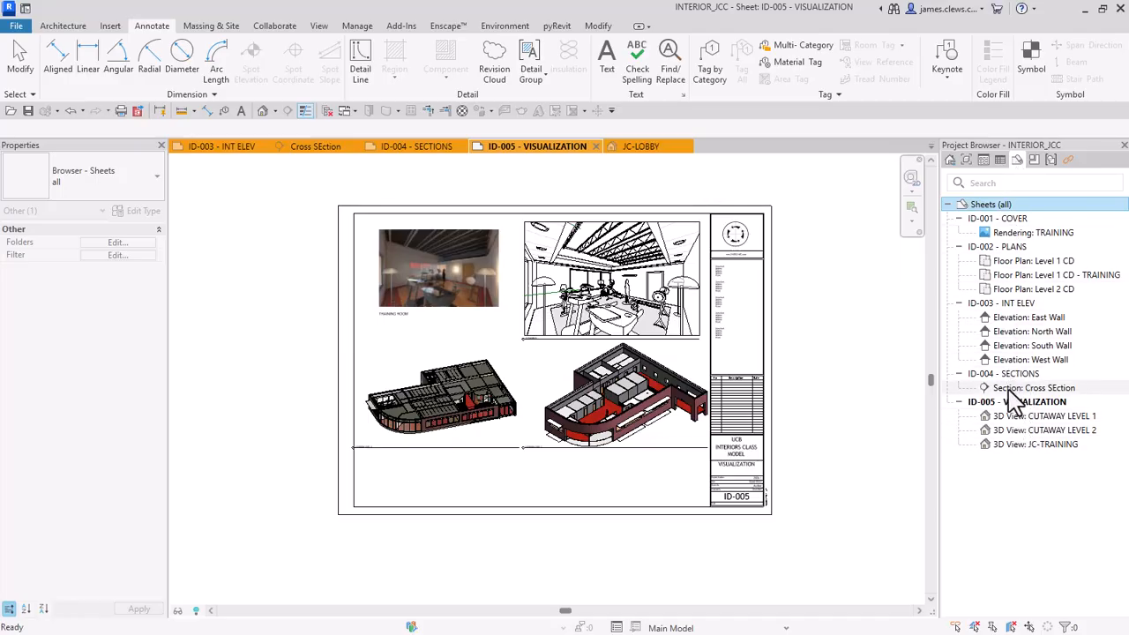
double_click(1014, 374)
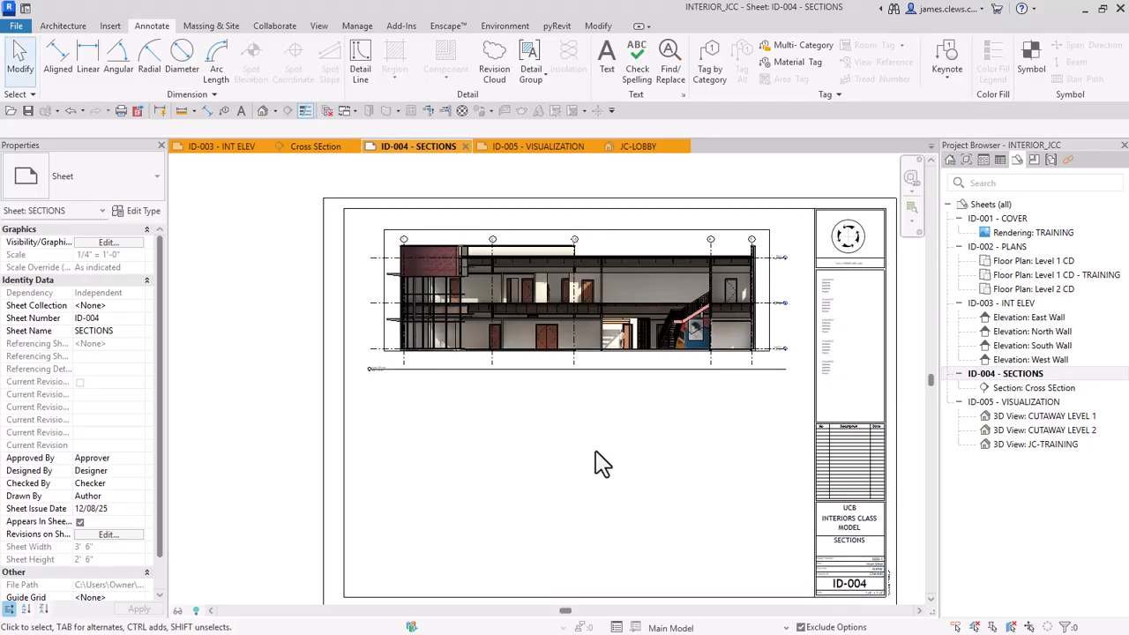
click(508, 240)
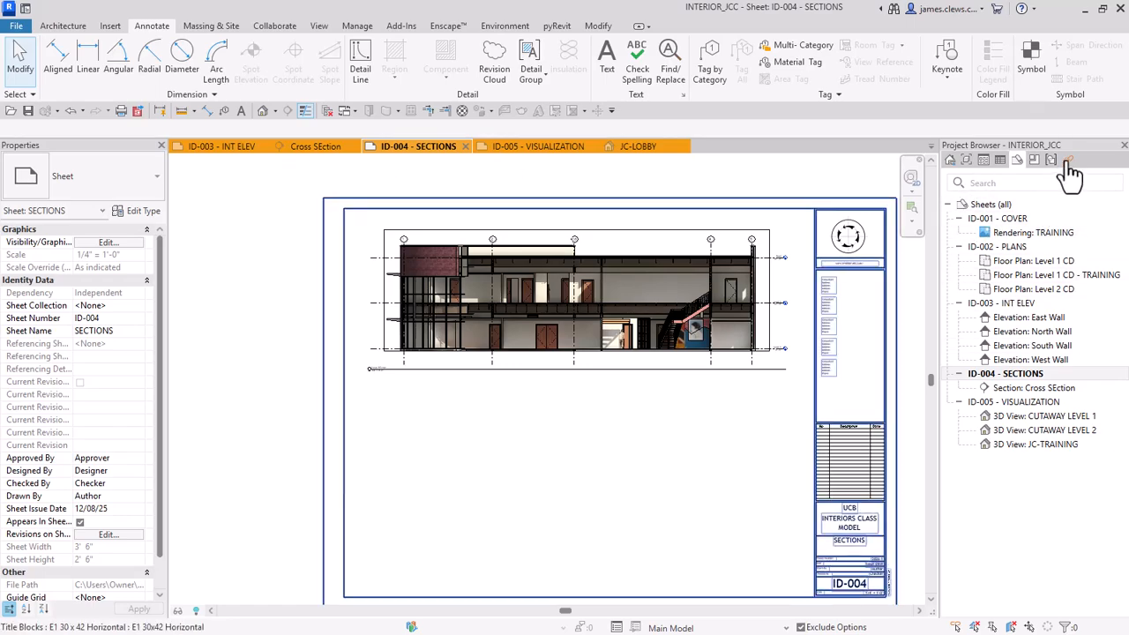
Show all categories in the Project Browser and collapse the whole tree to its top-level entries.
click(950, 160)
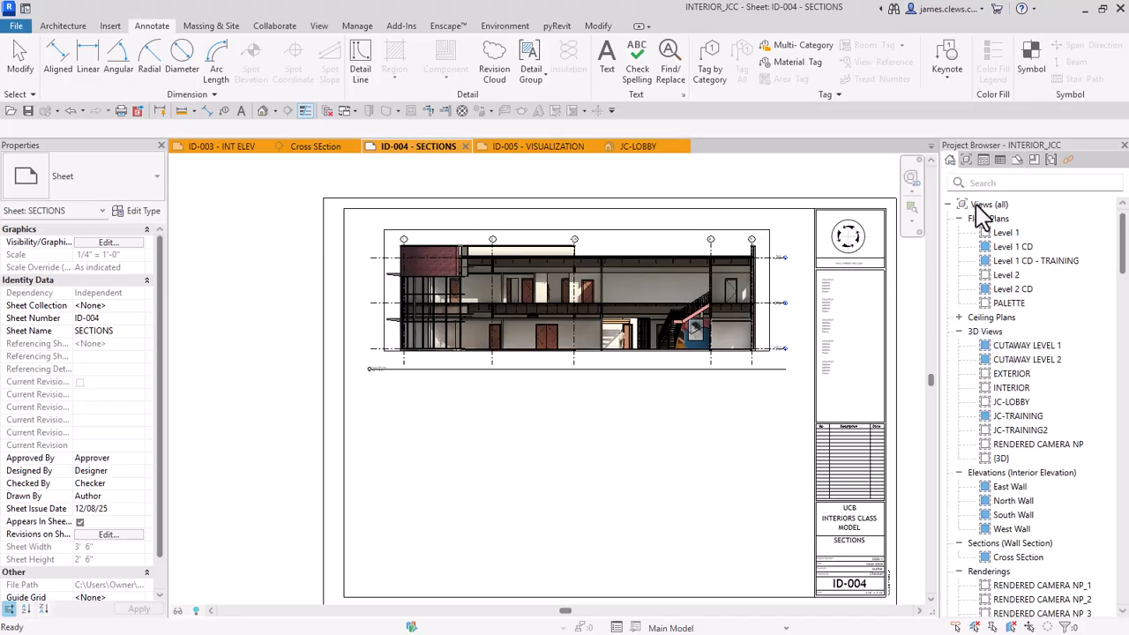
scroll(986, 251, down, 3)
scroll(992, 260, up, 3)
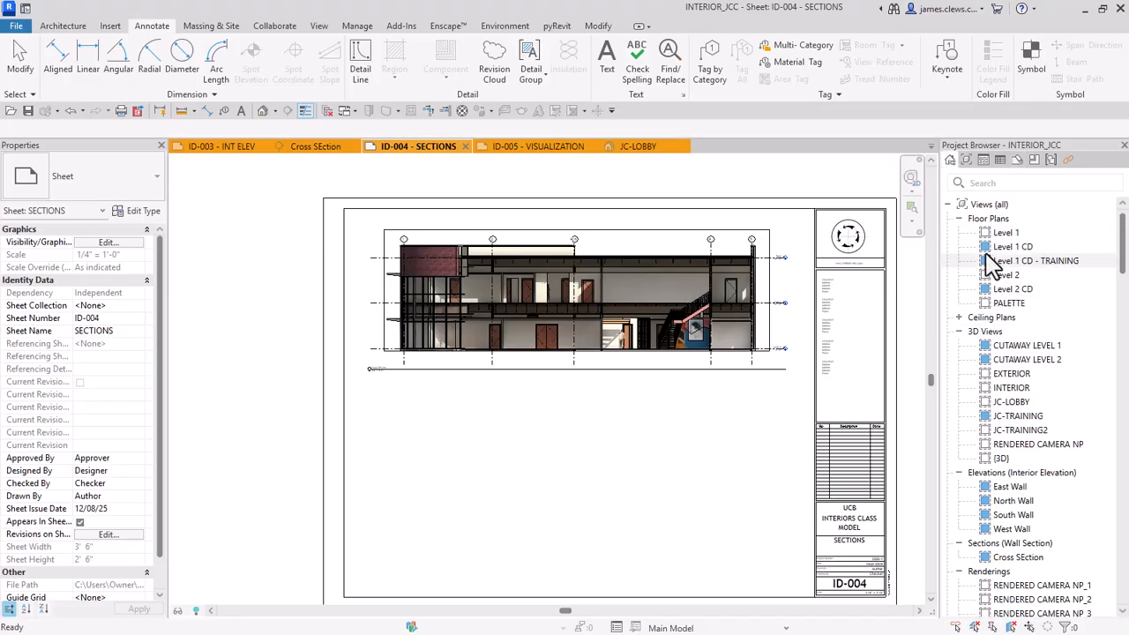
click(947, 206)
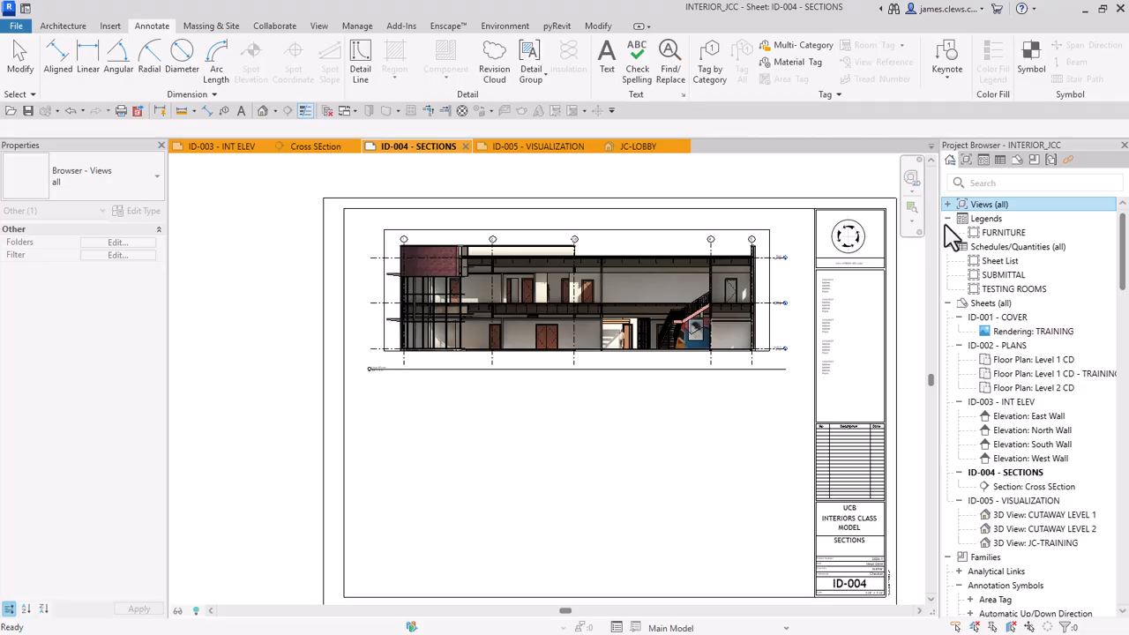
click(947, 248)
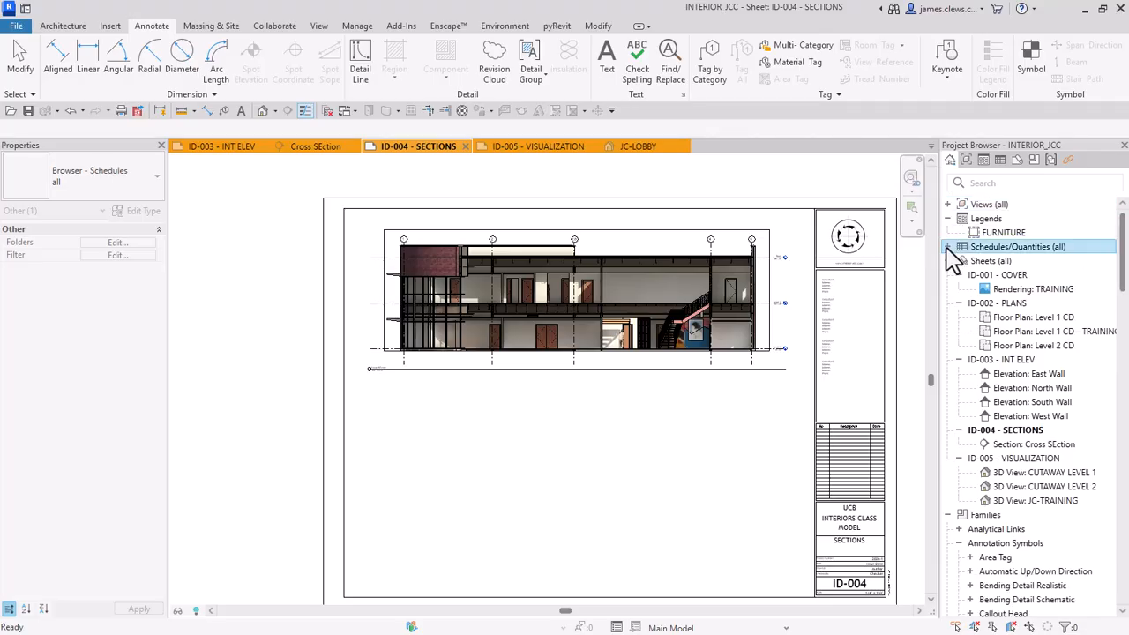
right_click(1017, 250)
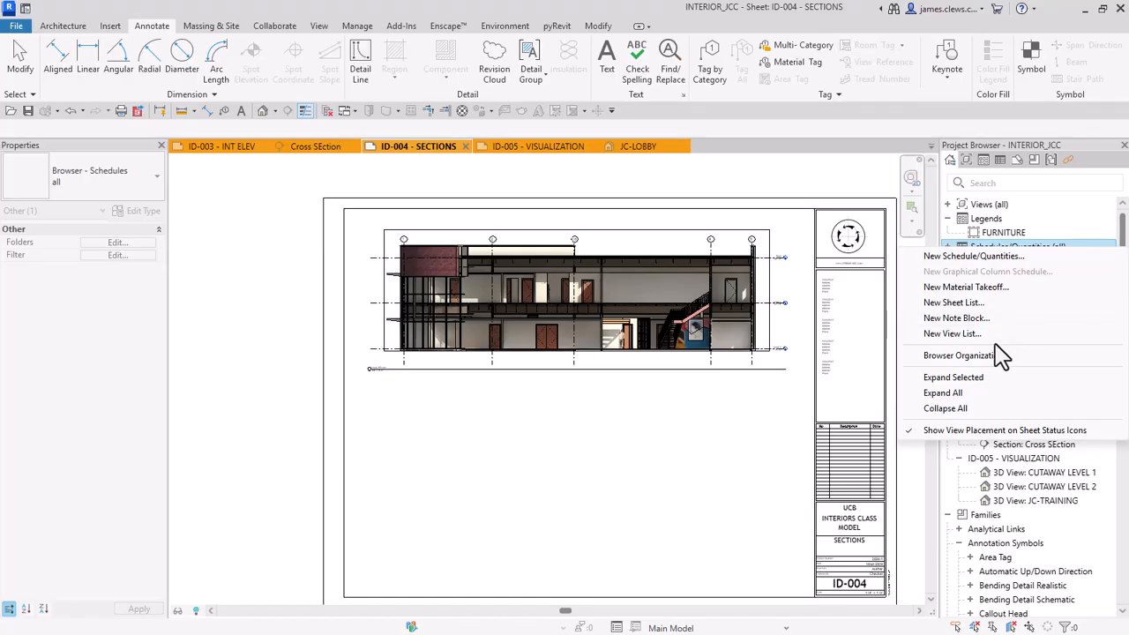
click(944, 408)
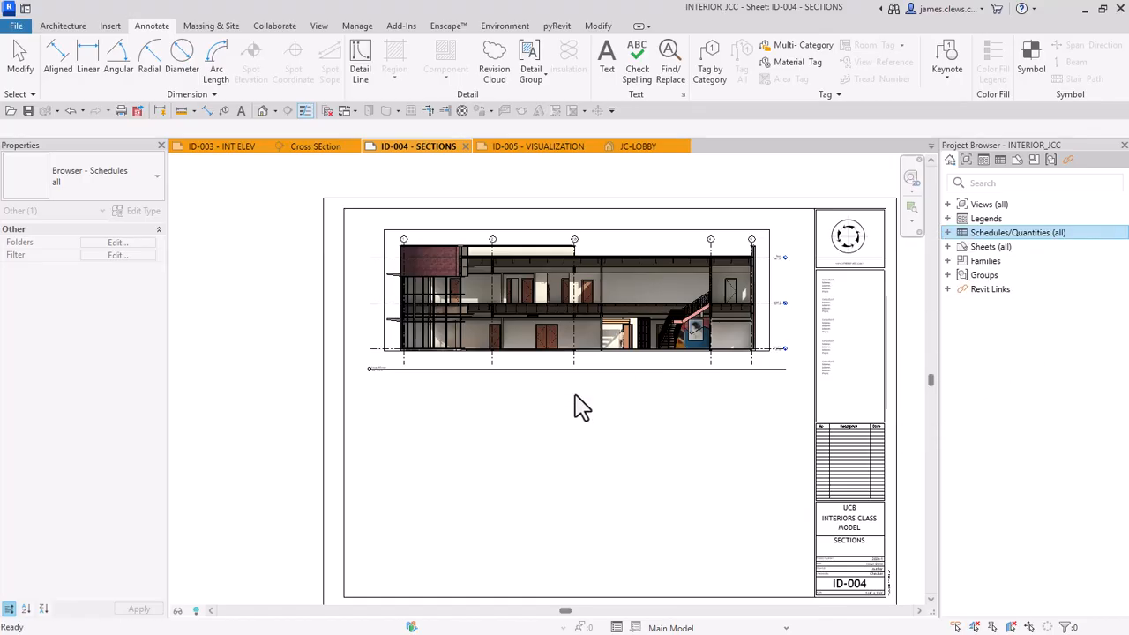
click(628, 424)
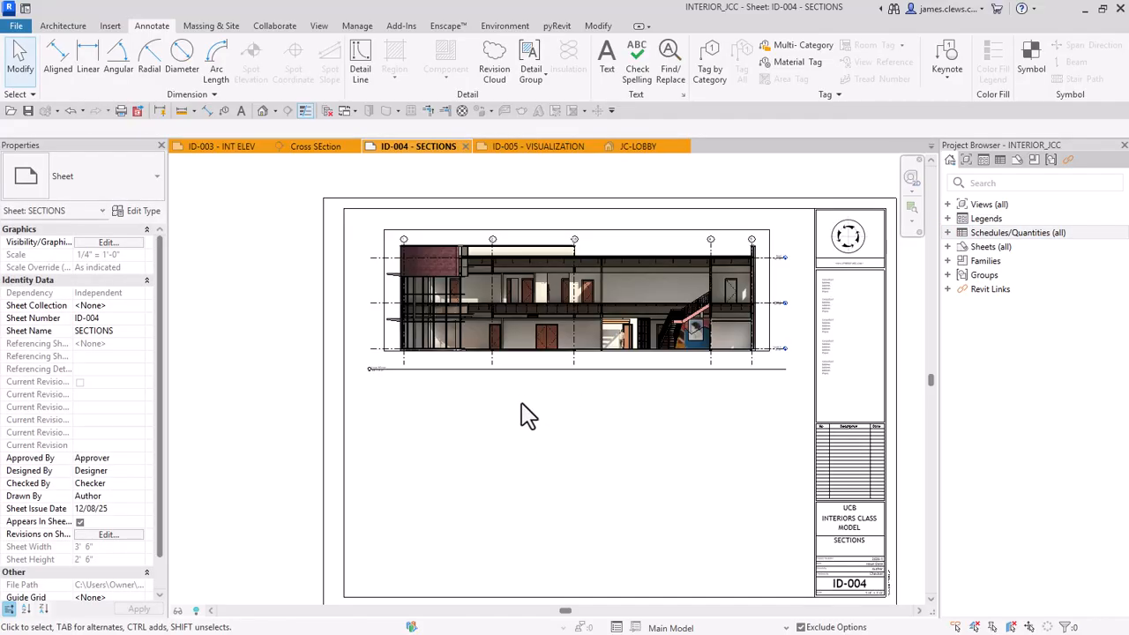
Review the PDF export settings for the sheets and close them without exporting.
middle_drag(530, 434, 499, 424)
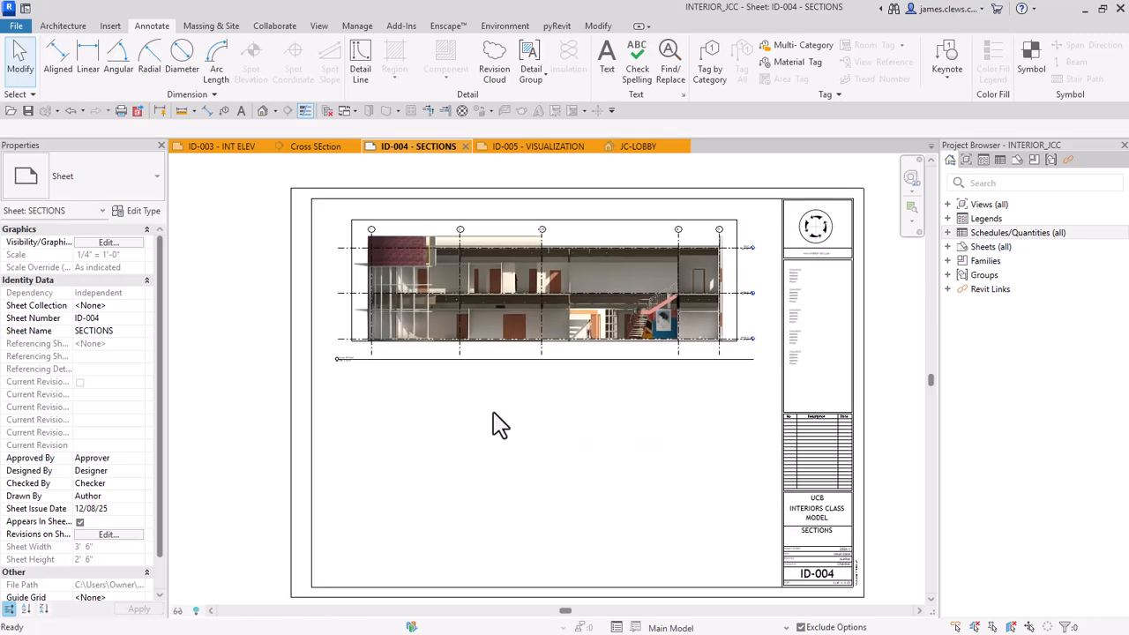
click(18, 27)
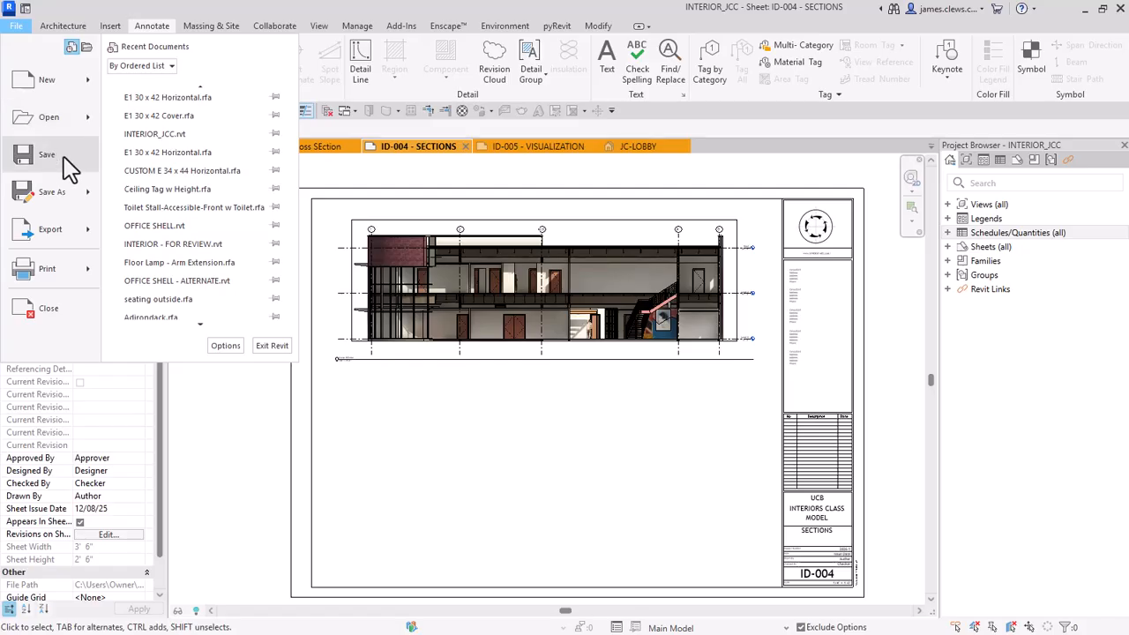
mouse_move(70, 242)
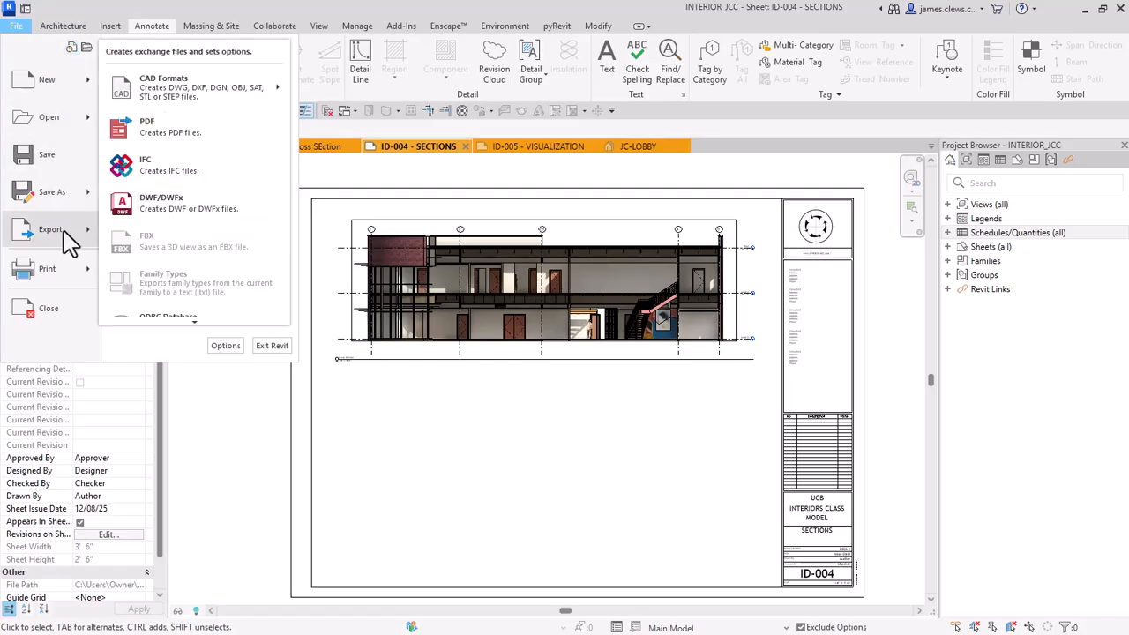
click(181, 141)
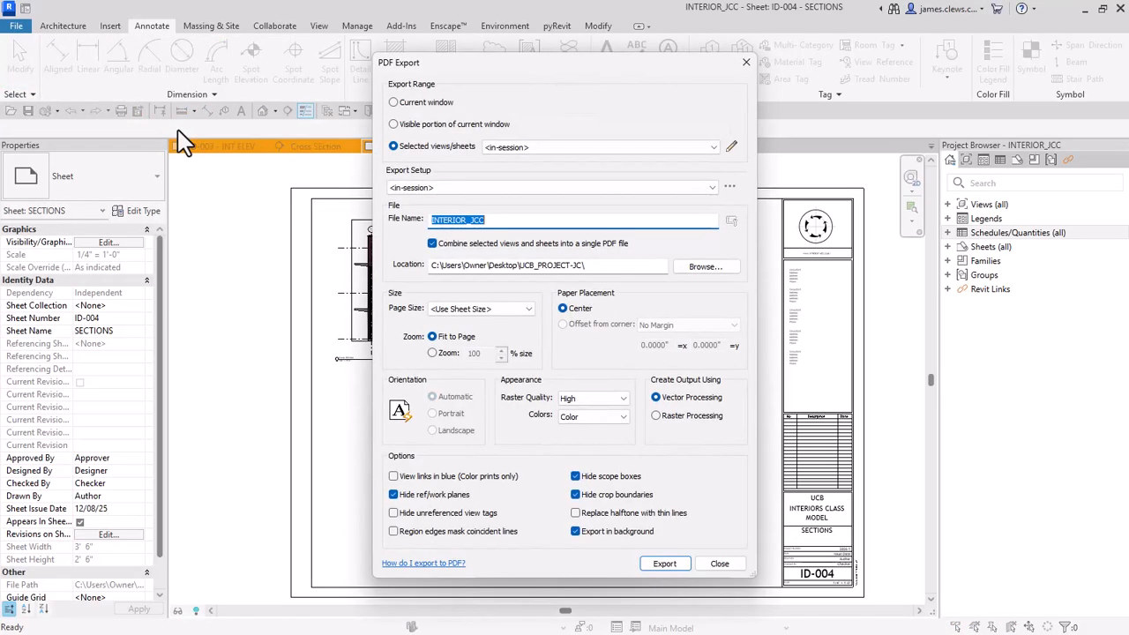
click(747, 63)
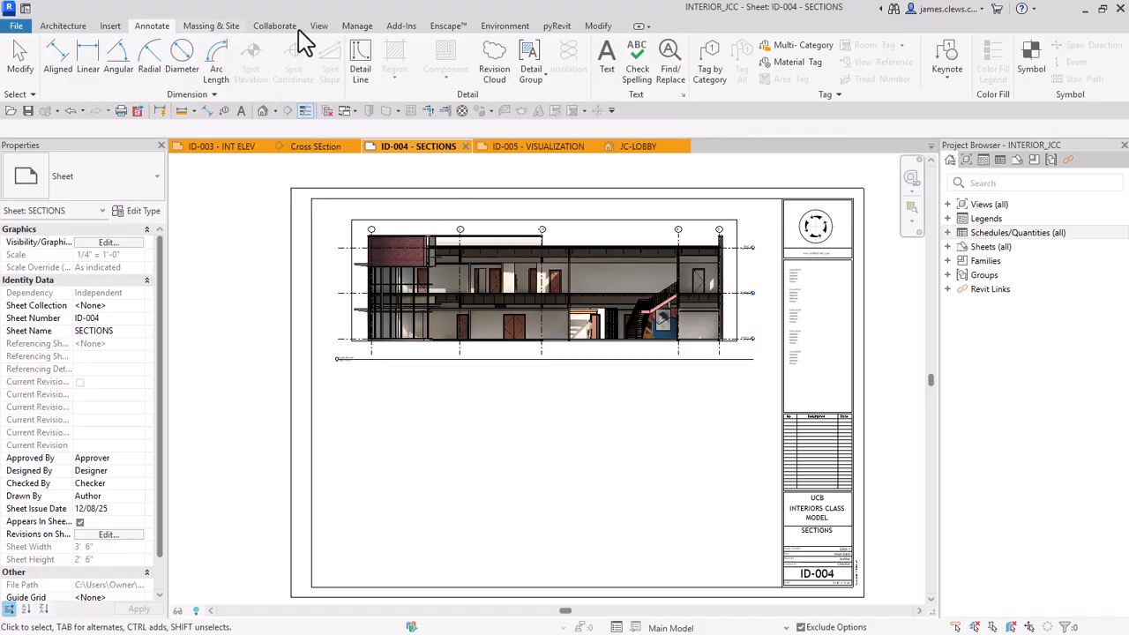
Set the Building Name in the project information to TRAINING BUILDING.
click(355, 26)
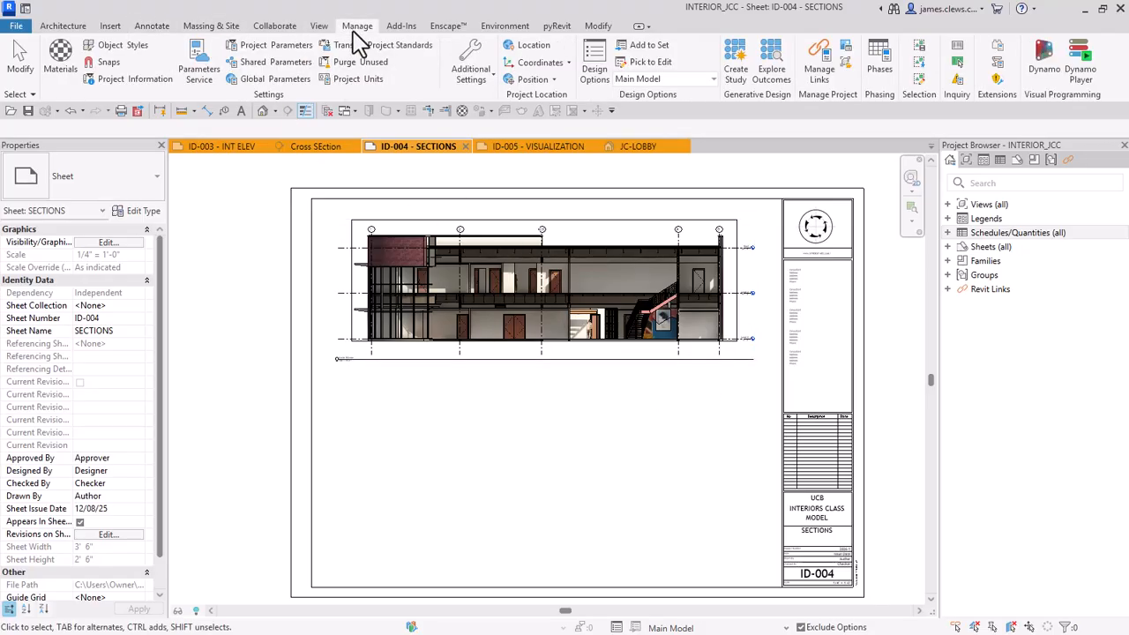
click(139, 86)
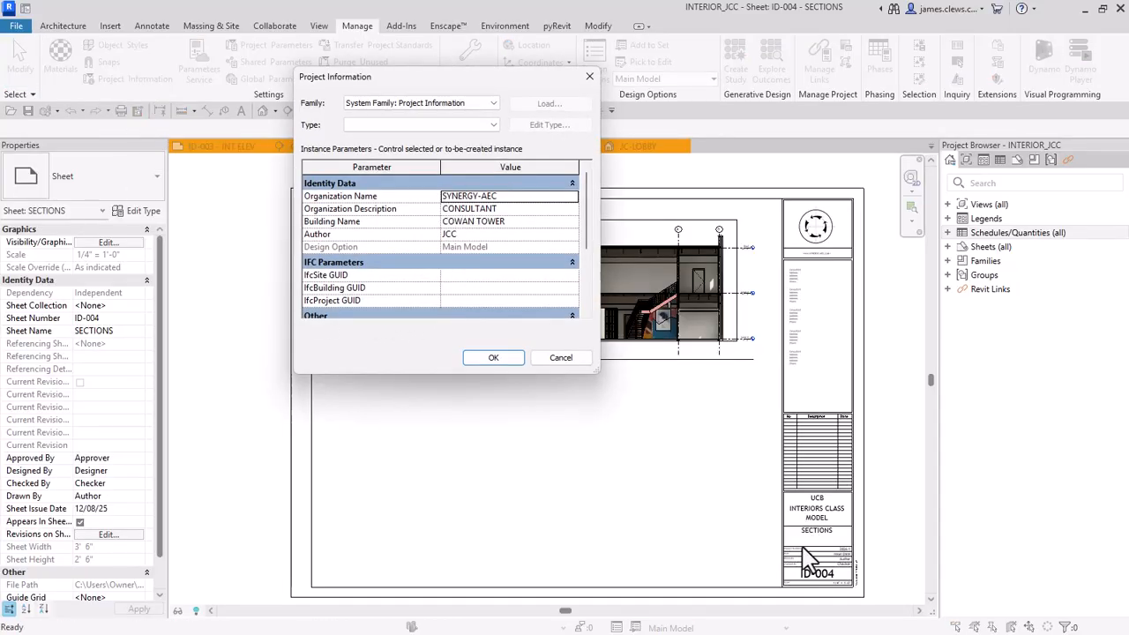
click(506, 196)
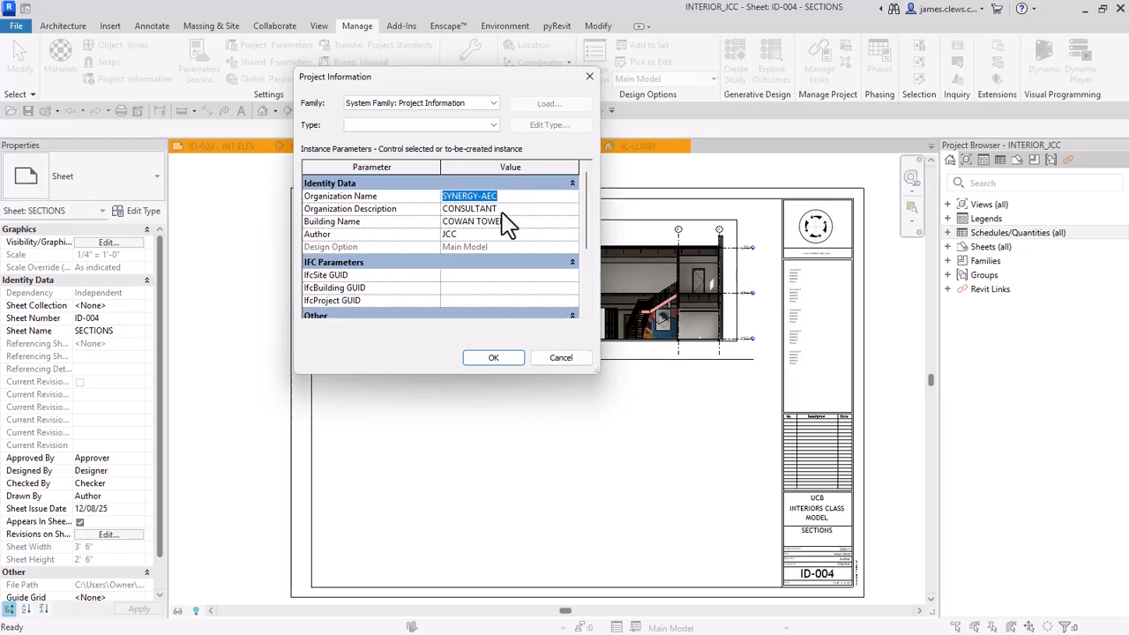
click(502, 212)
click(507, 221)
text(UC)
click(494, 221)
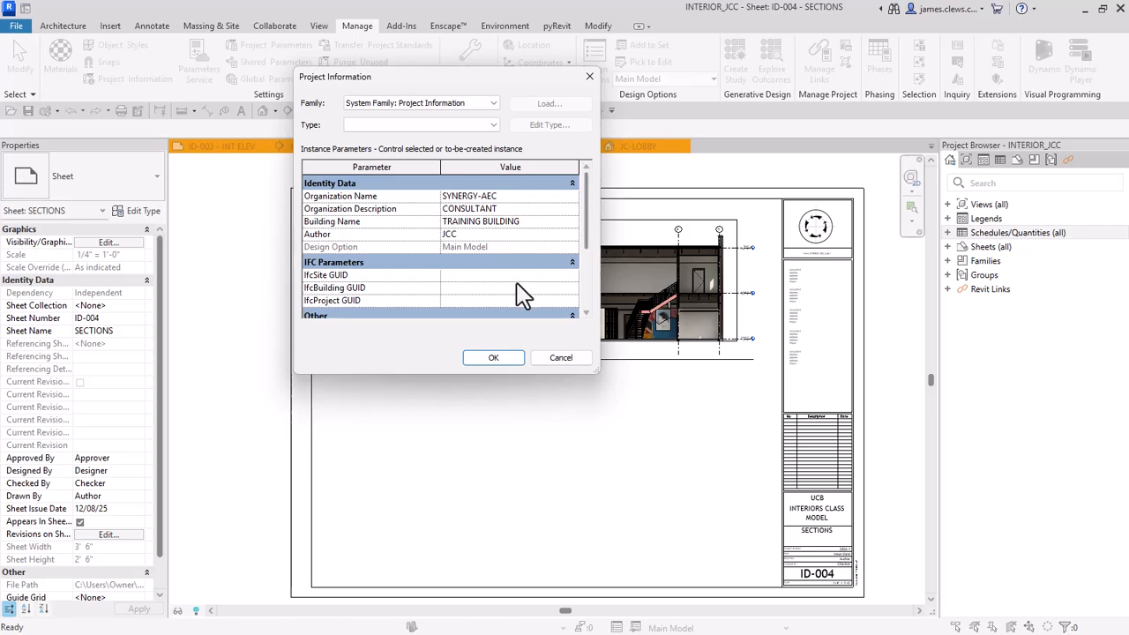
Set the Project Address in the project information to BERKELEY CAMPUS and apply the project information changes.
drag(587, 217, 592, 293)
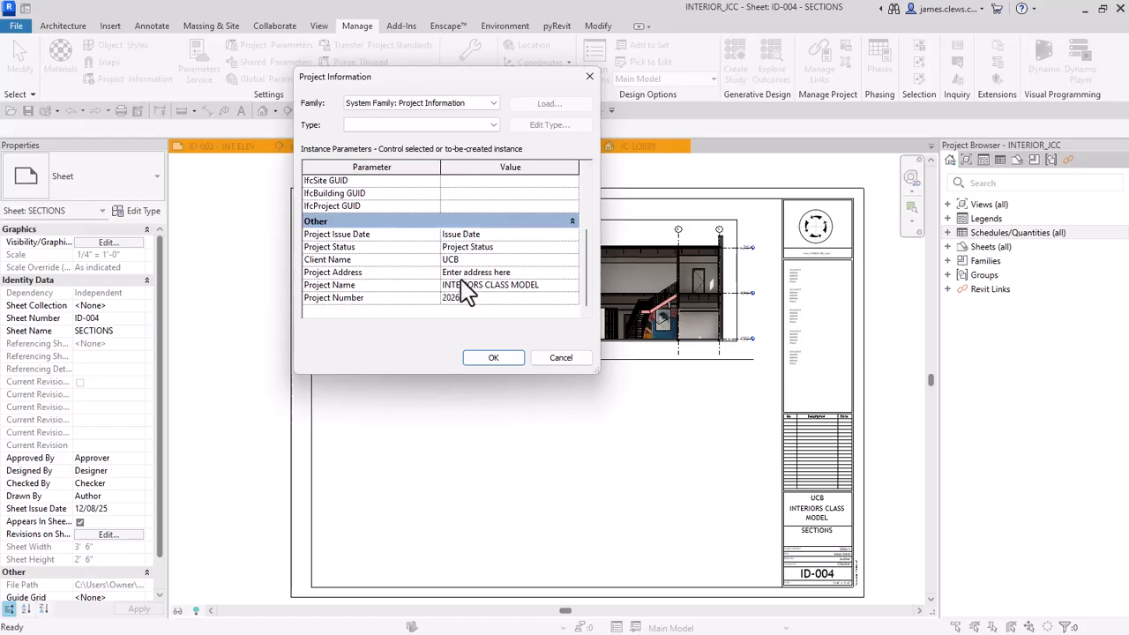
click(519, 274)
click(528, 273)
click(572, 274)
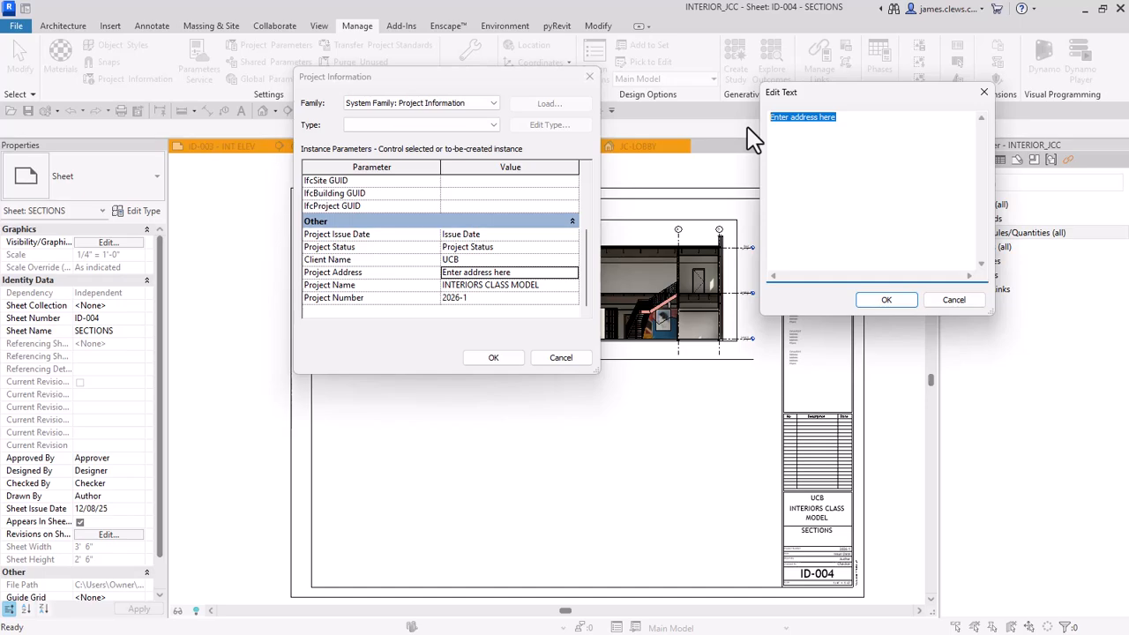
text(b)
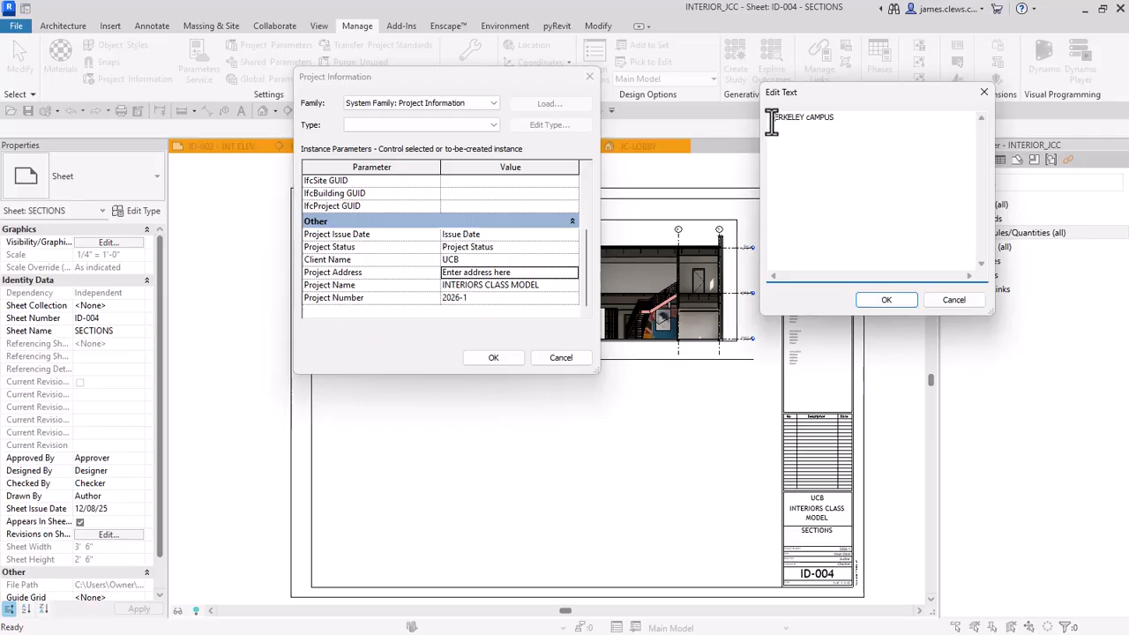
text(B)
click(876, 300)
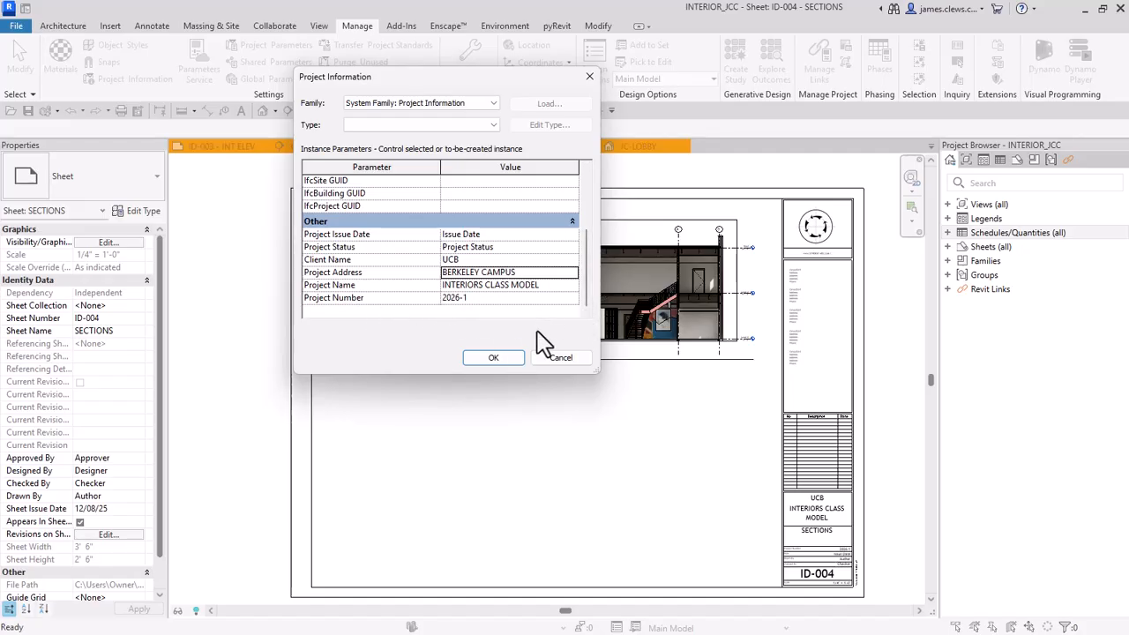
click(493, 358)
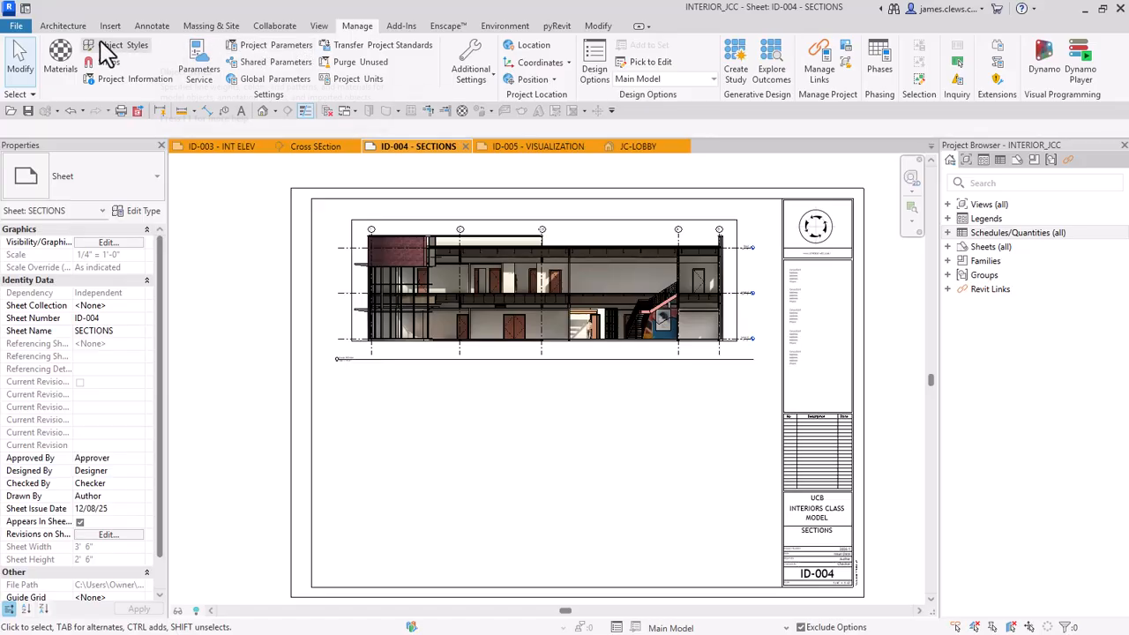
Start a PDF export and include sheets ID-001 COVER, ID-002 PLANS, ID-003 INT ELEV, ID-004 SECTIONS and ID-005 VISUALIZATION in its selection.
click(19, 26)
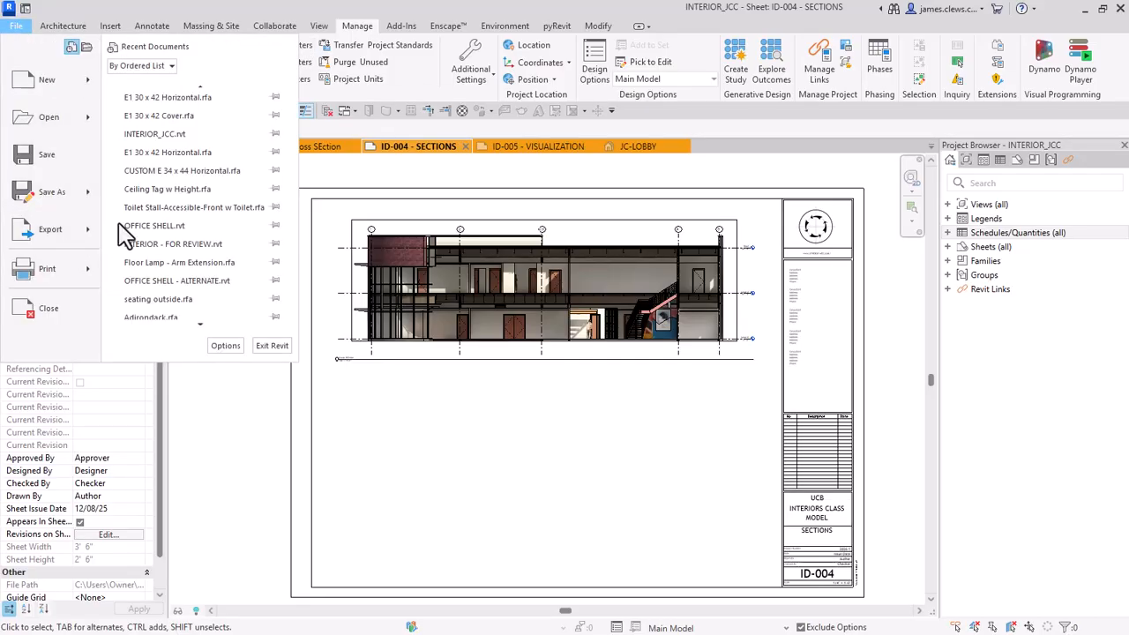
mouse_move(53, 240)
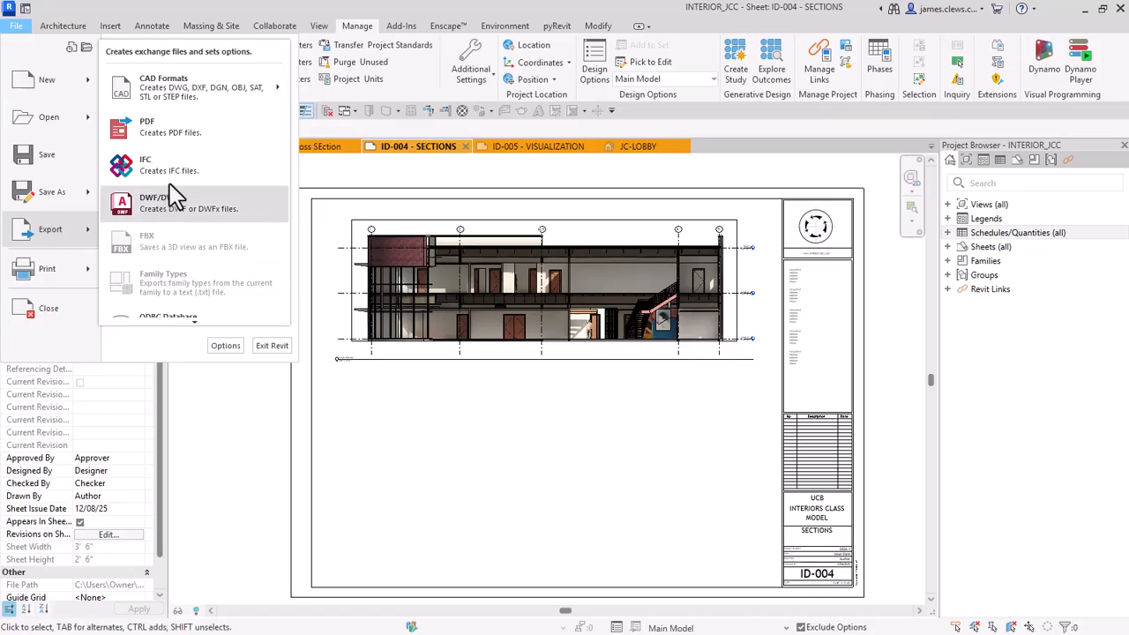
click(175, 133)
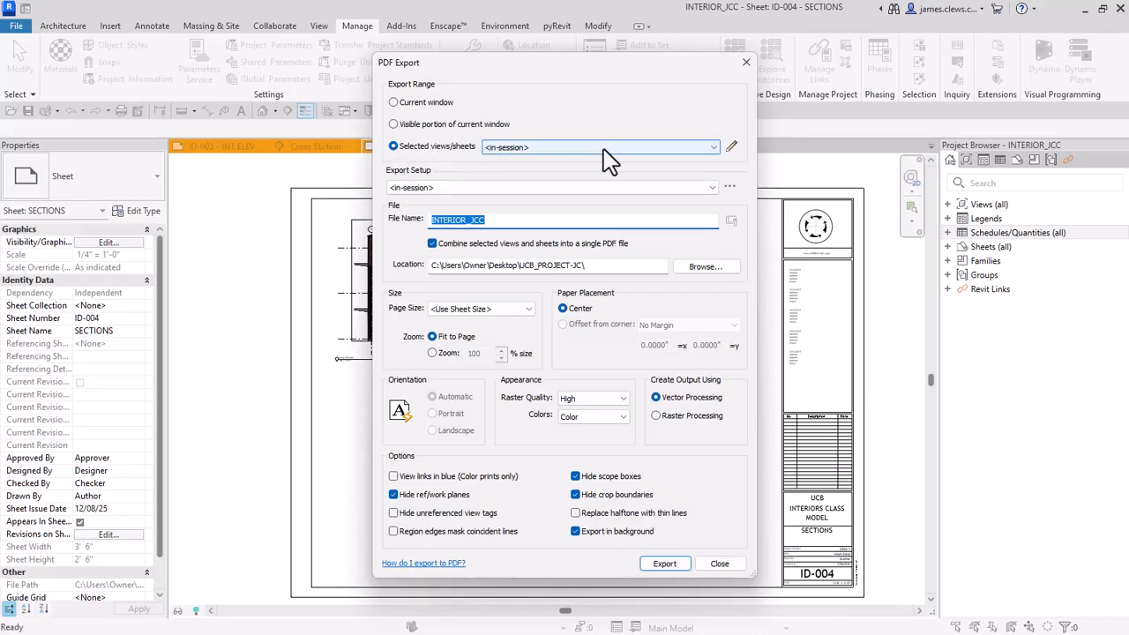
click(730, 148)
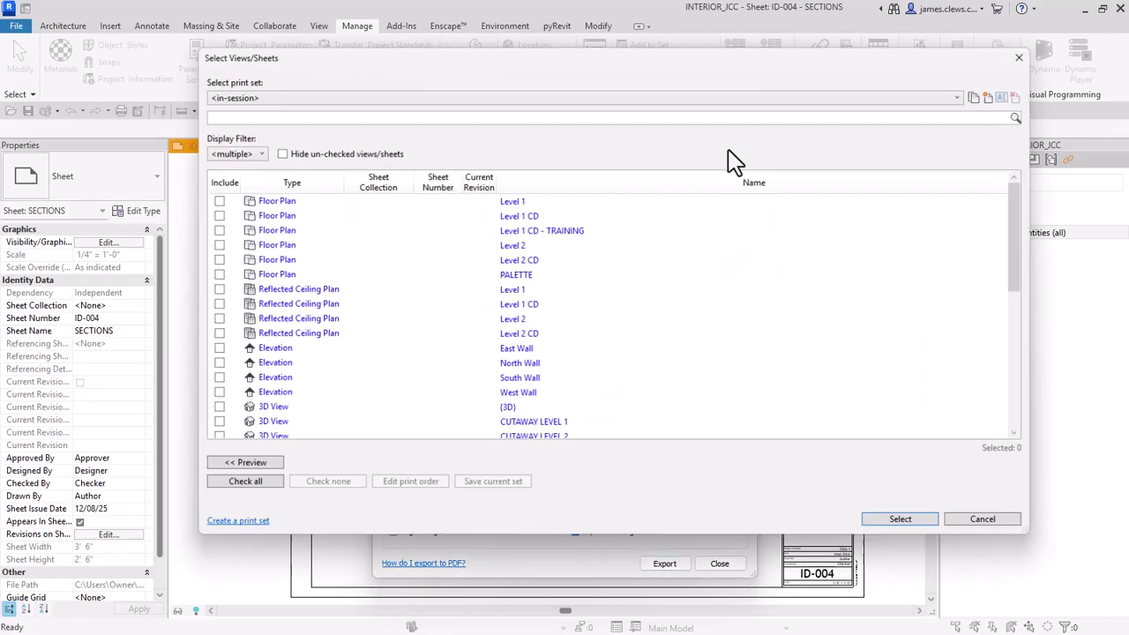
scroll(338, 269, down, 6)
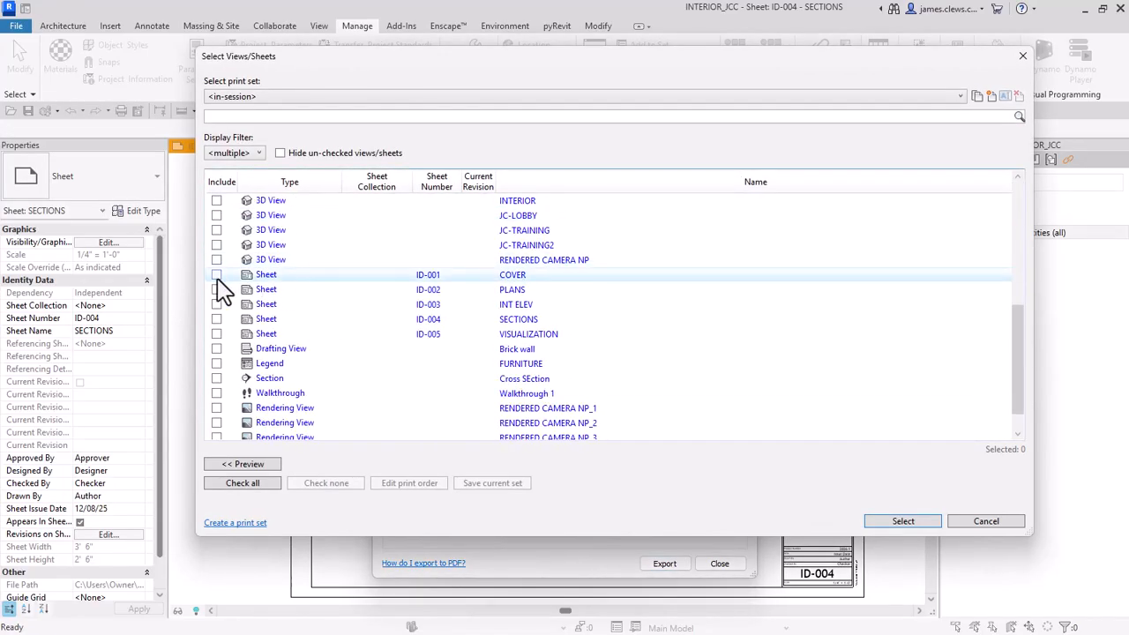
click(217, 275)
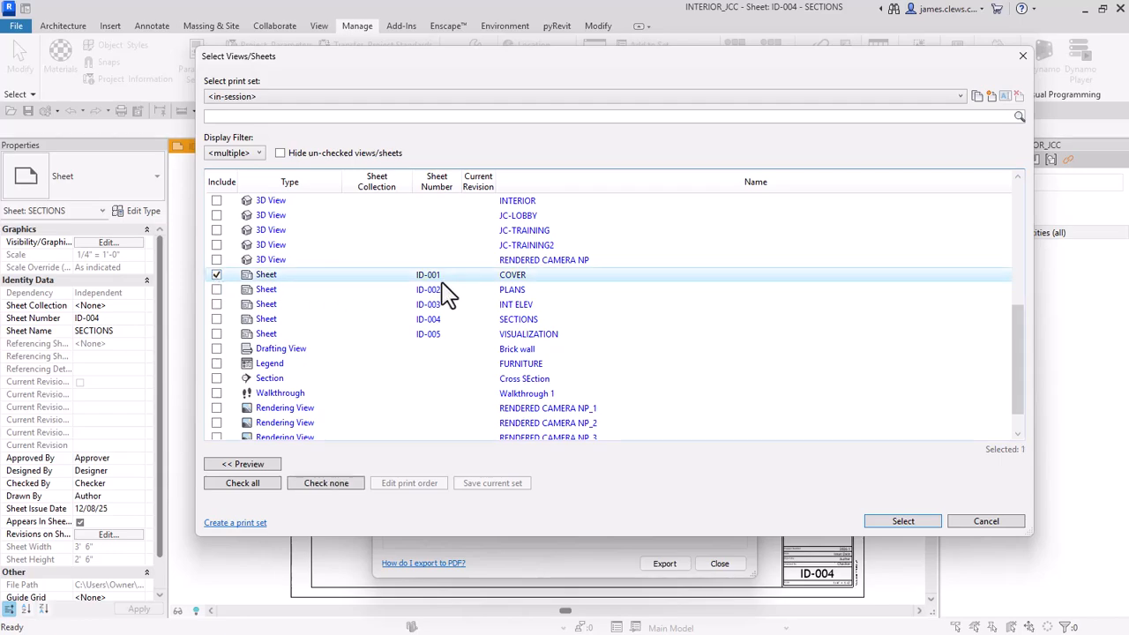
click(216, 289)
click(216, 304)
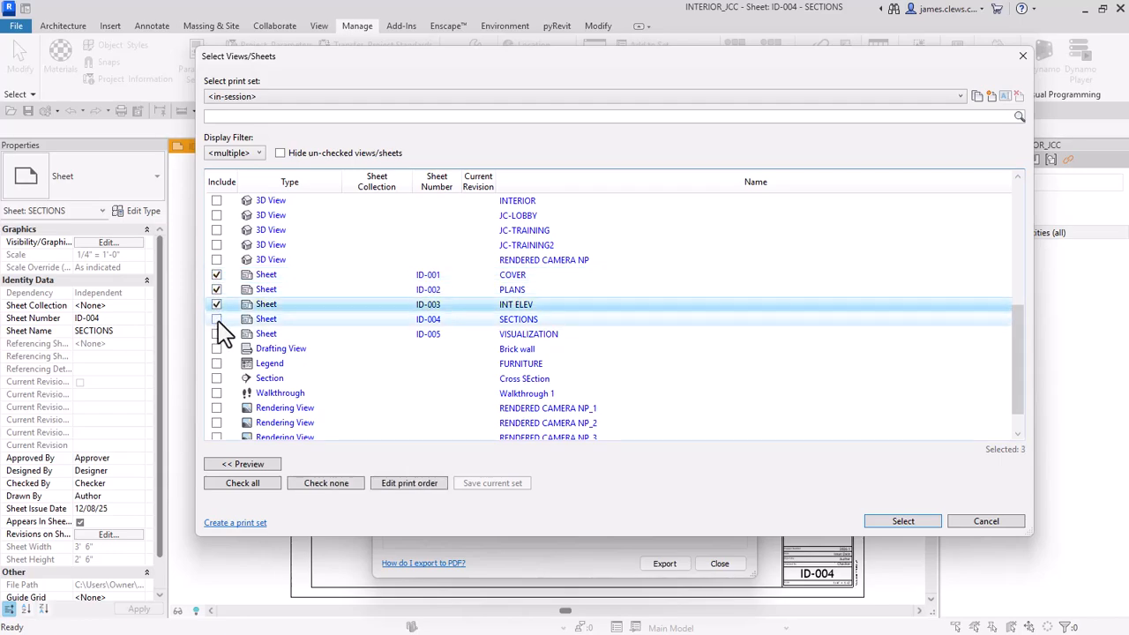
click(216, 319)
click(216, 334)
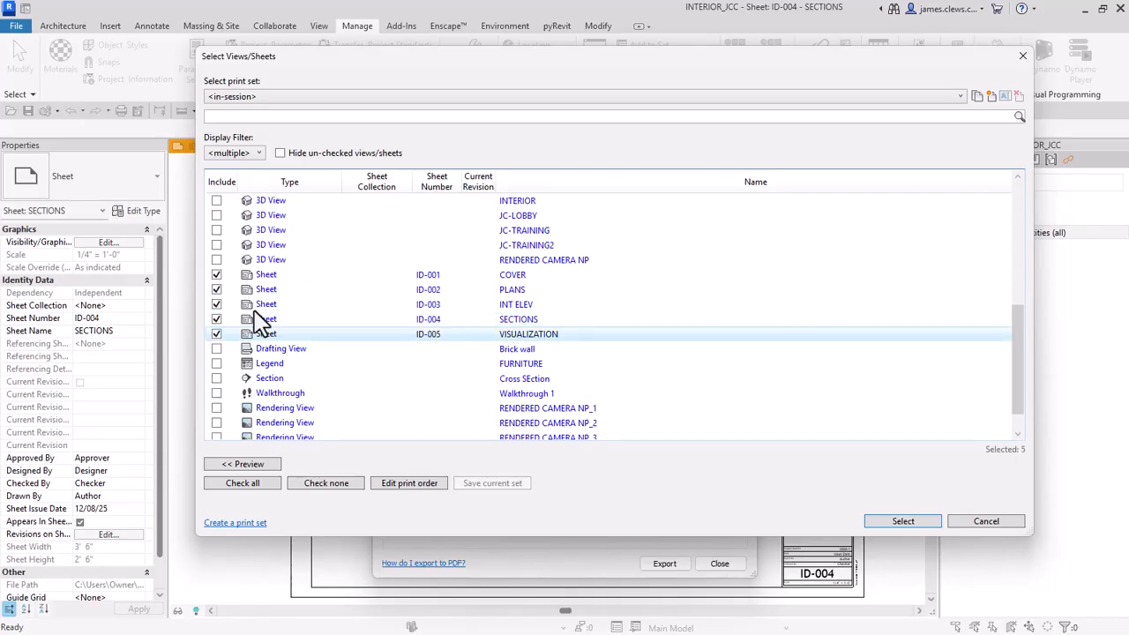
scroll(404, 252, down, 1)
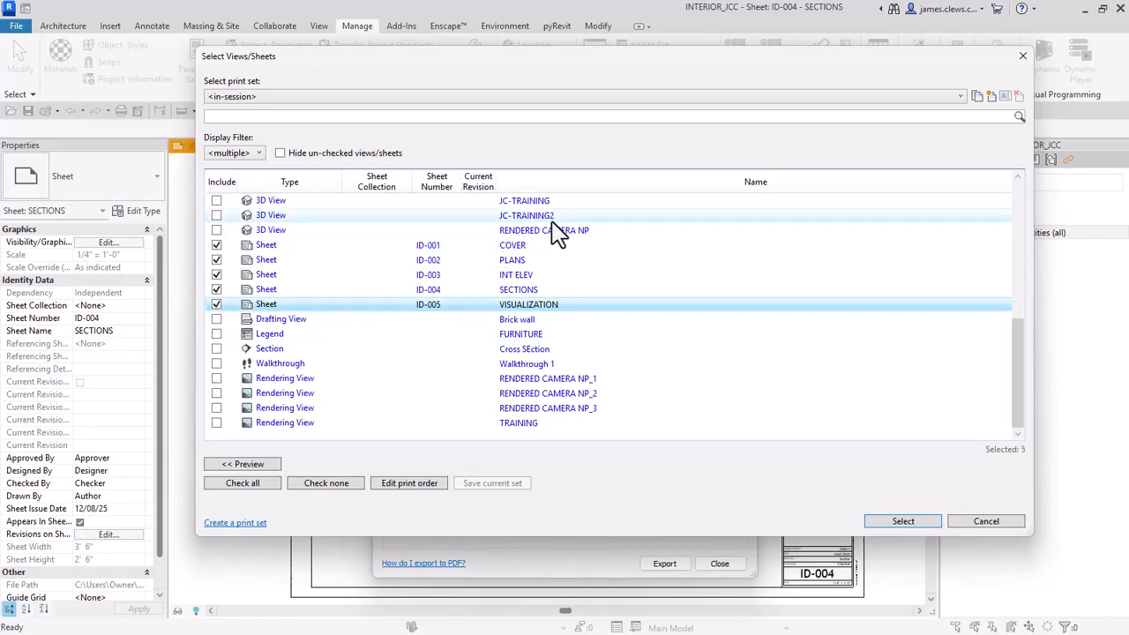
scroll(556, 234, up, 3)
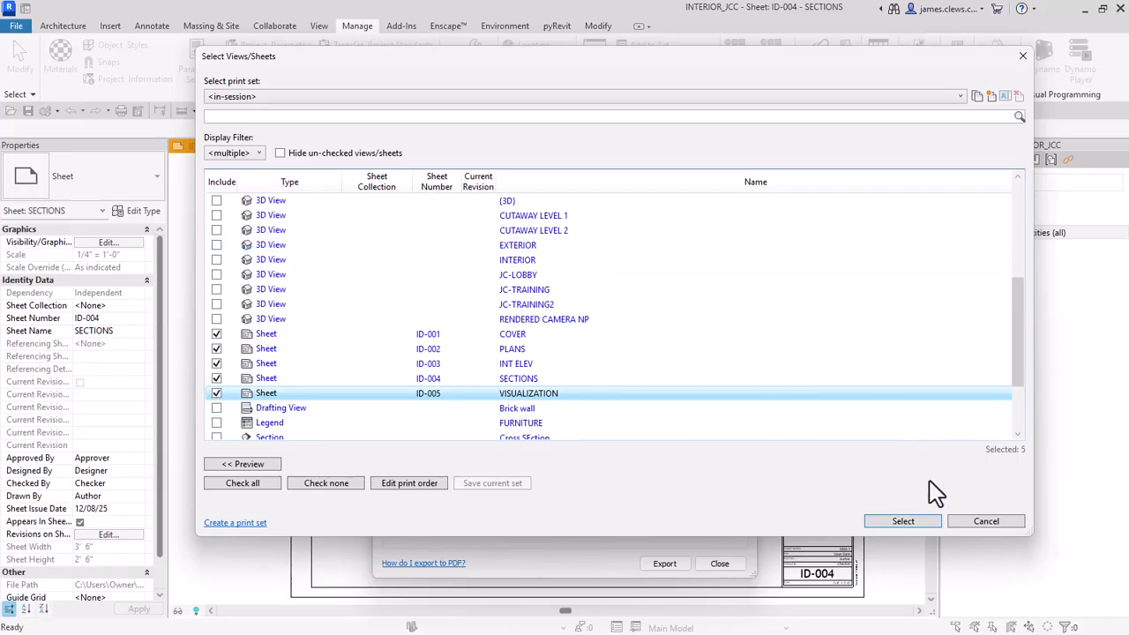
click(904, 521)
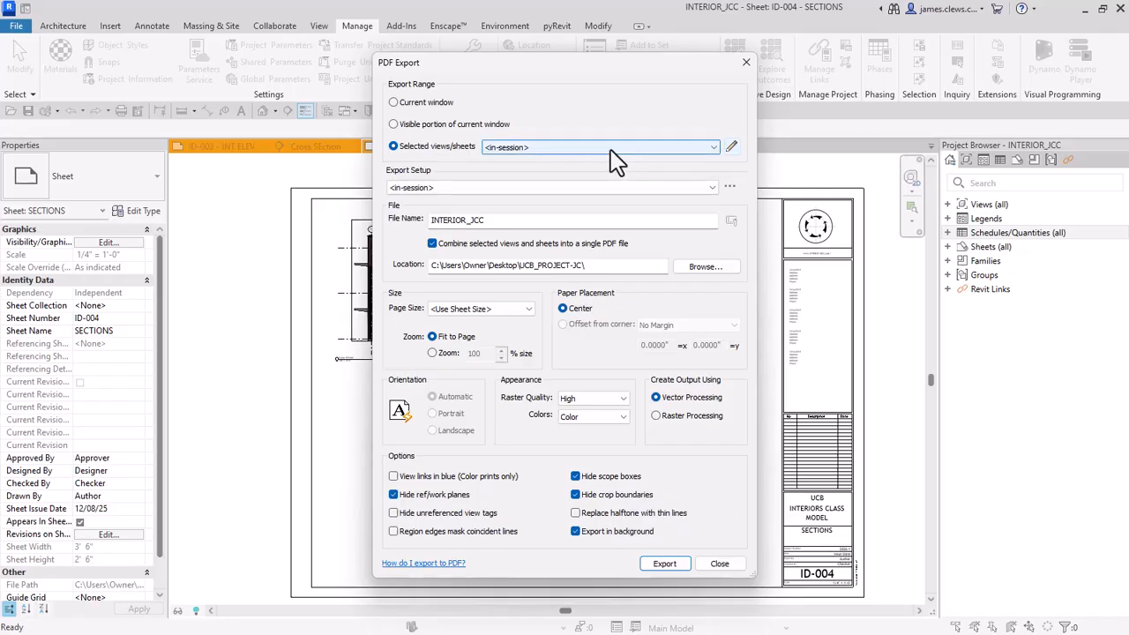
Duplicate the in-session sheet selection as a print set named CD - DEC 2025.
click(730, 148)
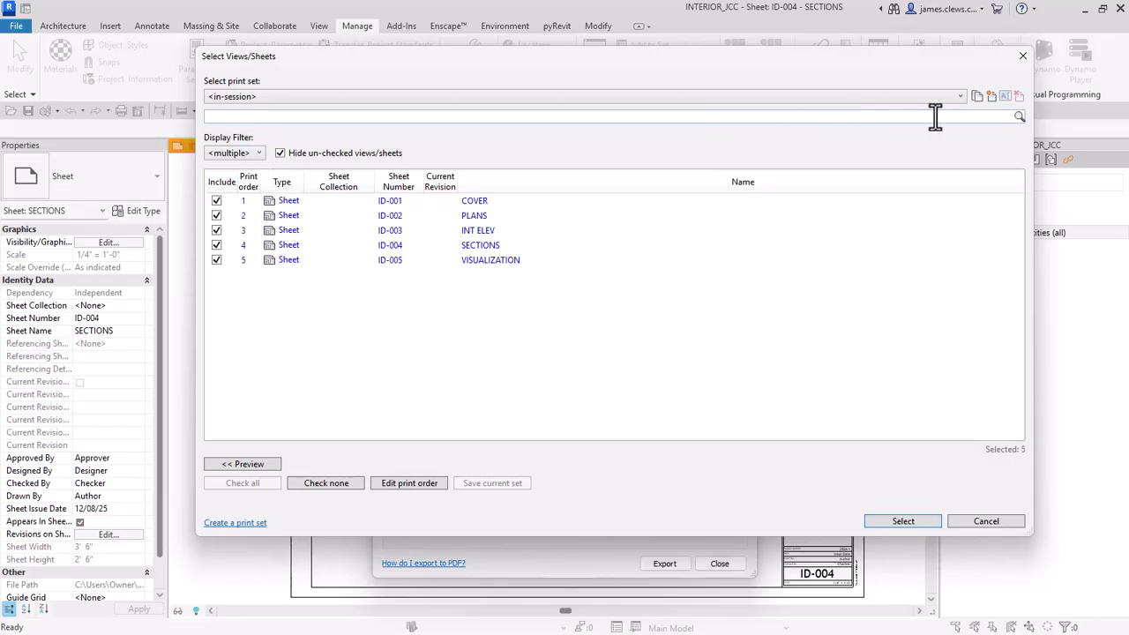
click(975, 97)
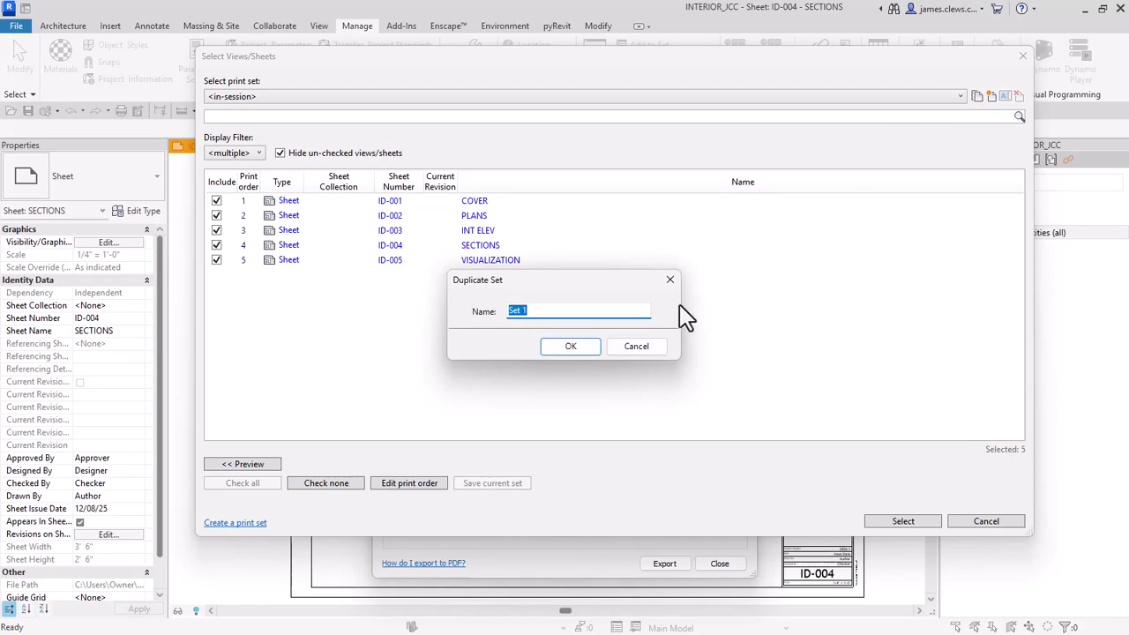
click(532, 310)
key(BackSpace)
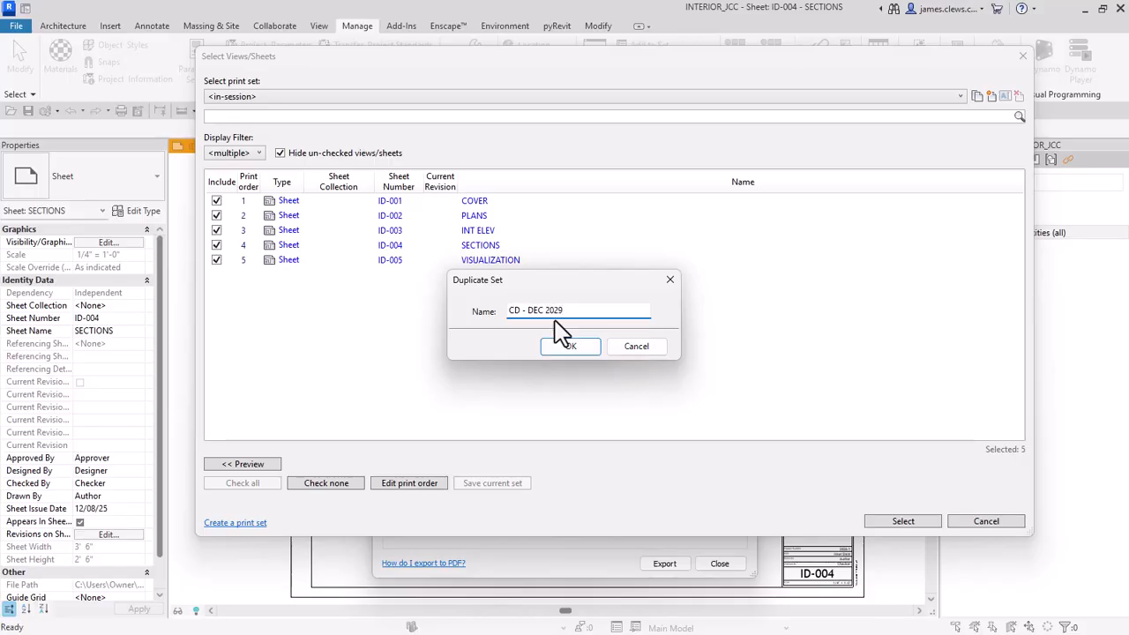
text(5)
click(573, 351)
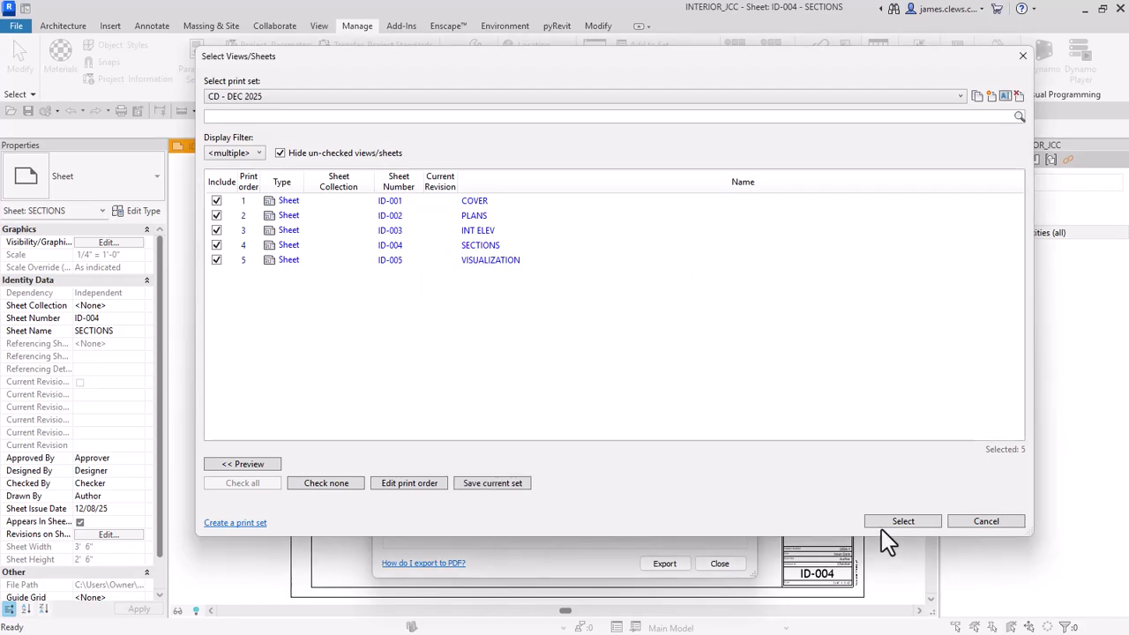
Save the CD - DEC 2025 set for future sessions and export it as INTERIOR_JCC.pdf, replacing the existing file.
click(902, 521)
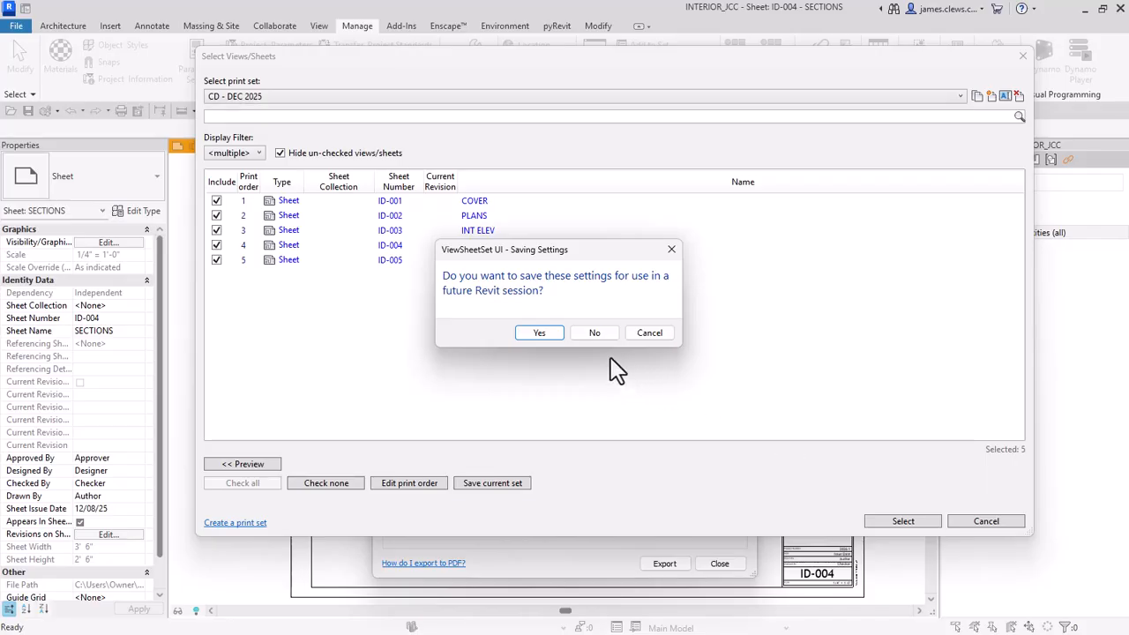
click(542, 337)
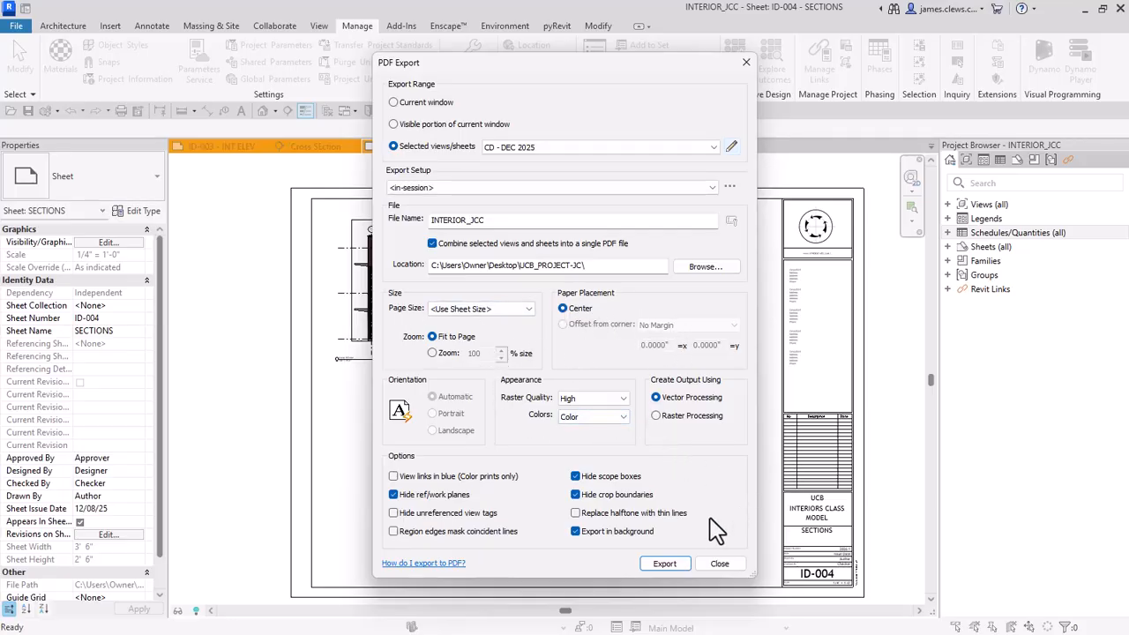
click(668, 566)
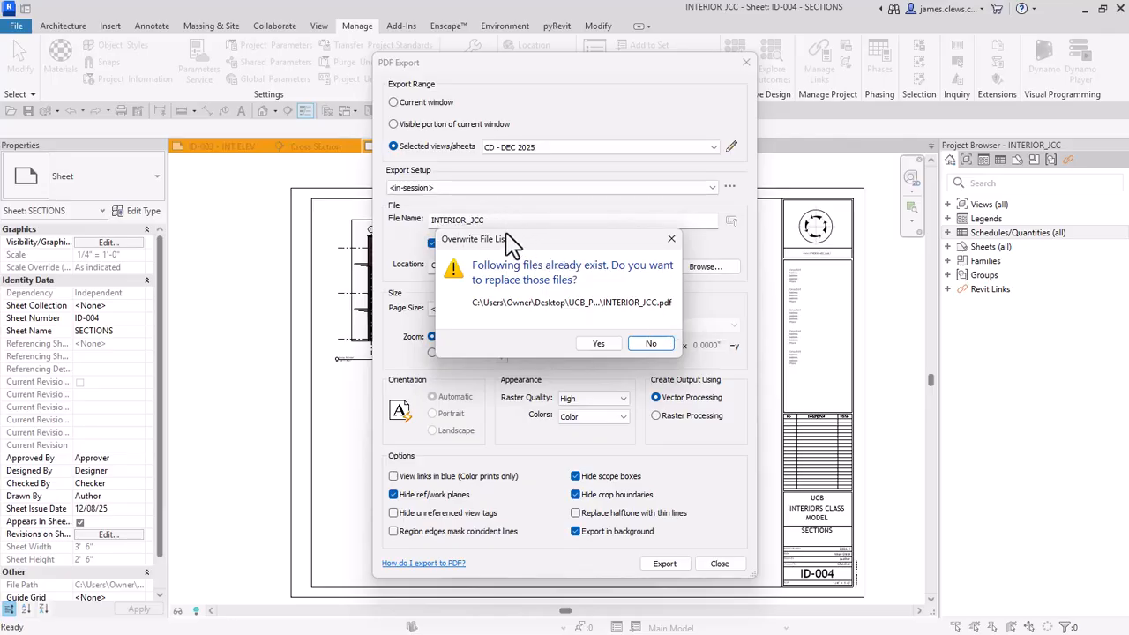
click(600, 344)
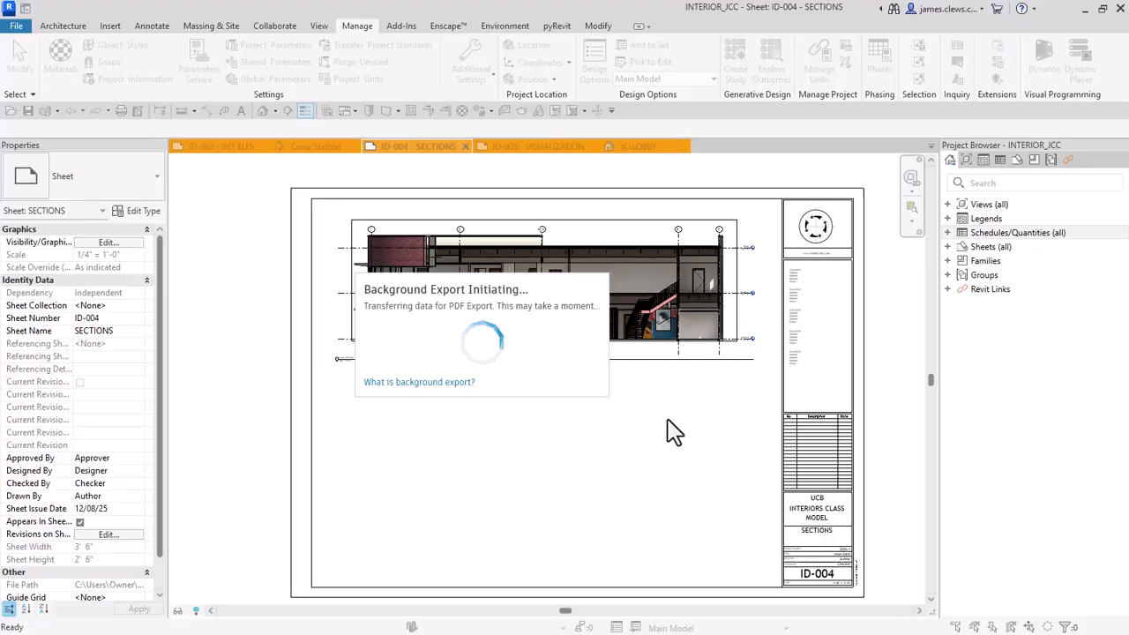
Review all pages of the exported INTERIOR_JCC.pdf from the cover to the visualization sheet and return to the cover.
scroll(374, 235, down, 1)
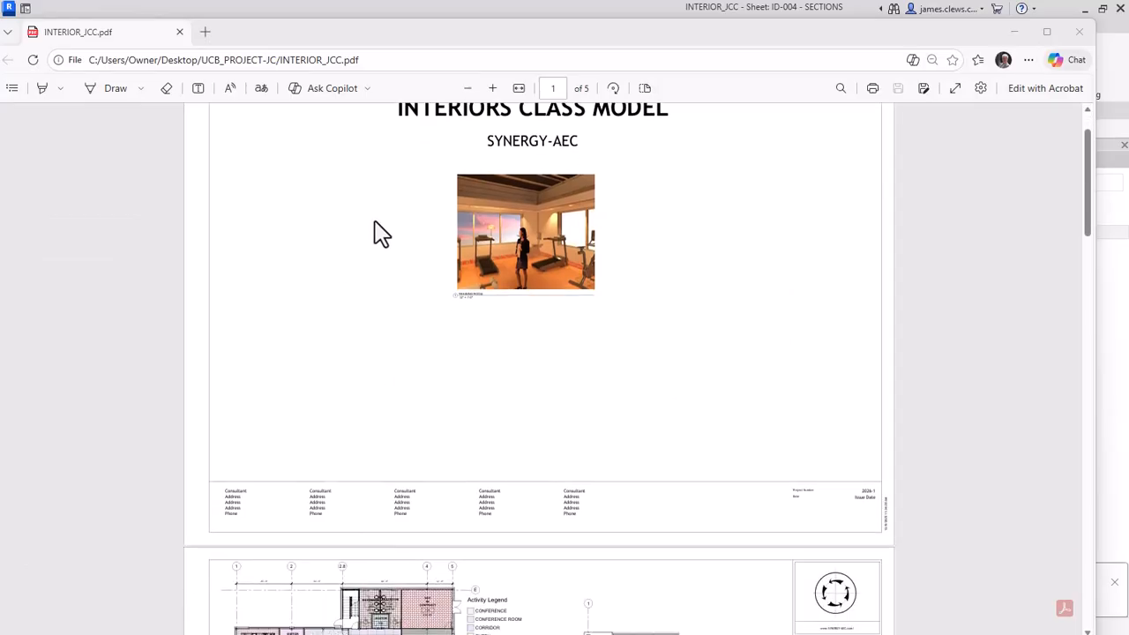
scroll(379, 232, down, 1)
scroll(382, 228, down, 3)
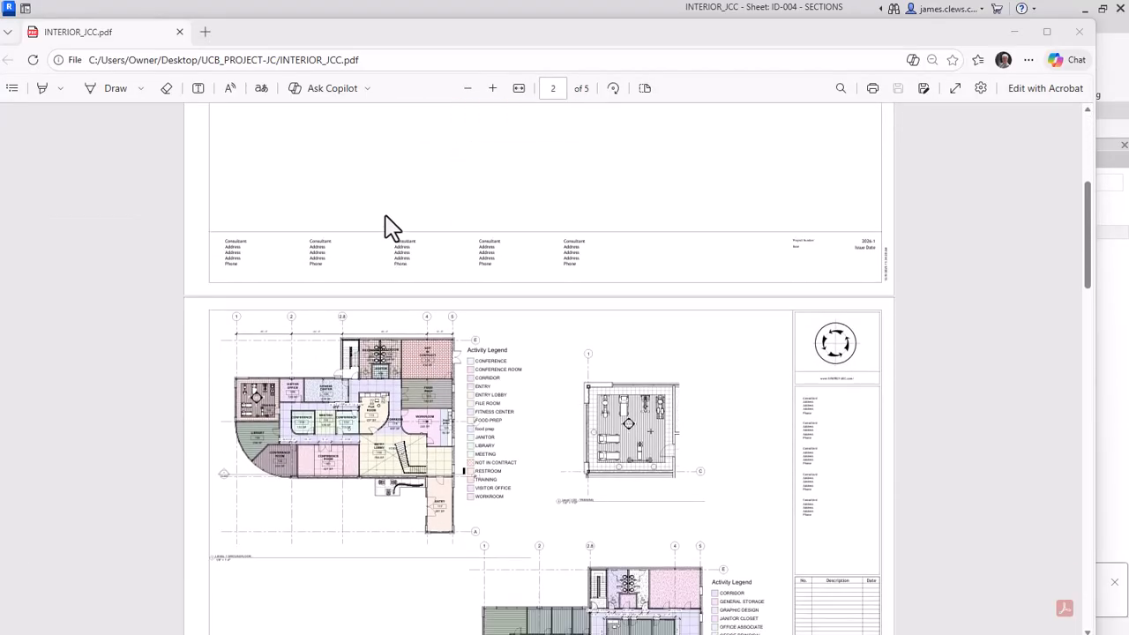
scroll(393, 227, down, 3)
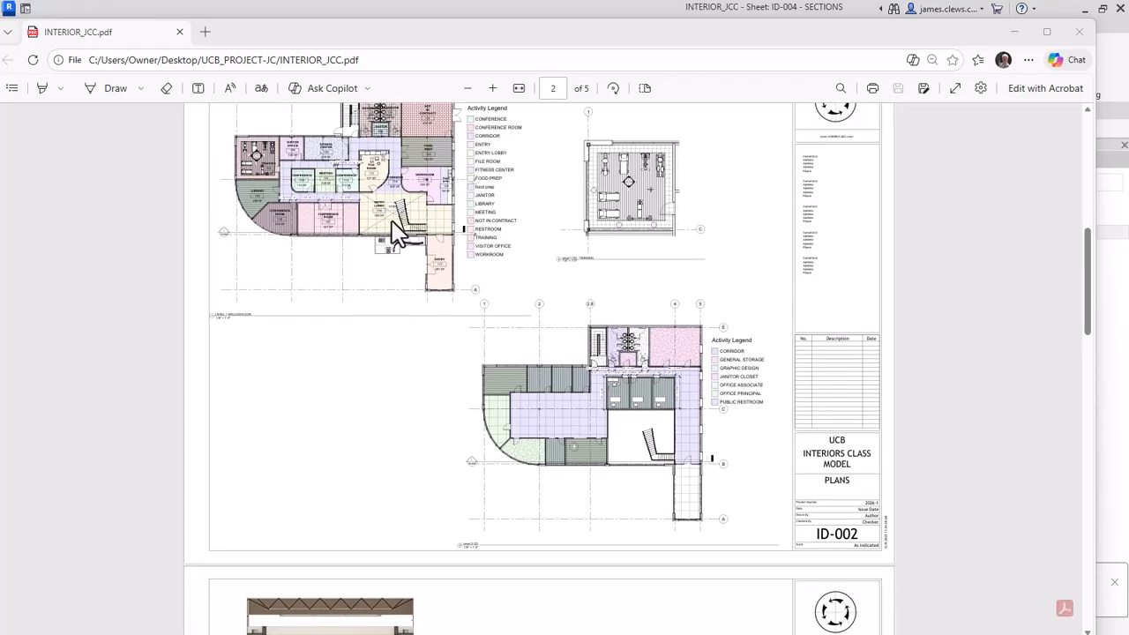
scroll(433, 261, down, 4)
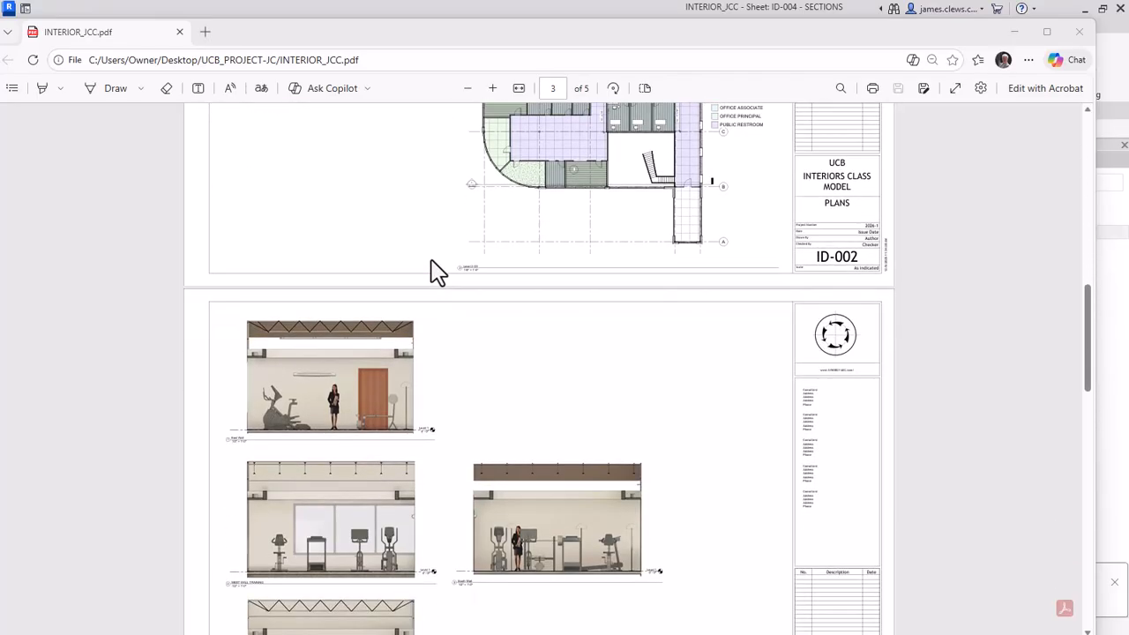
scroll(435, 278, down, 6)
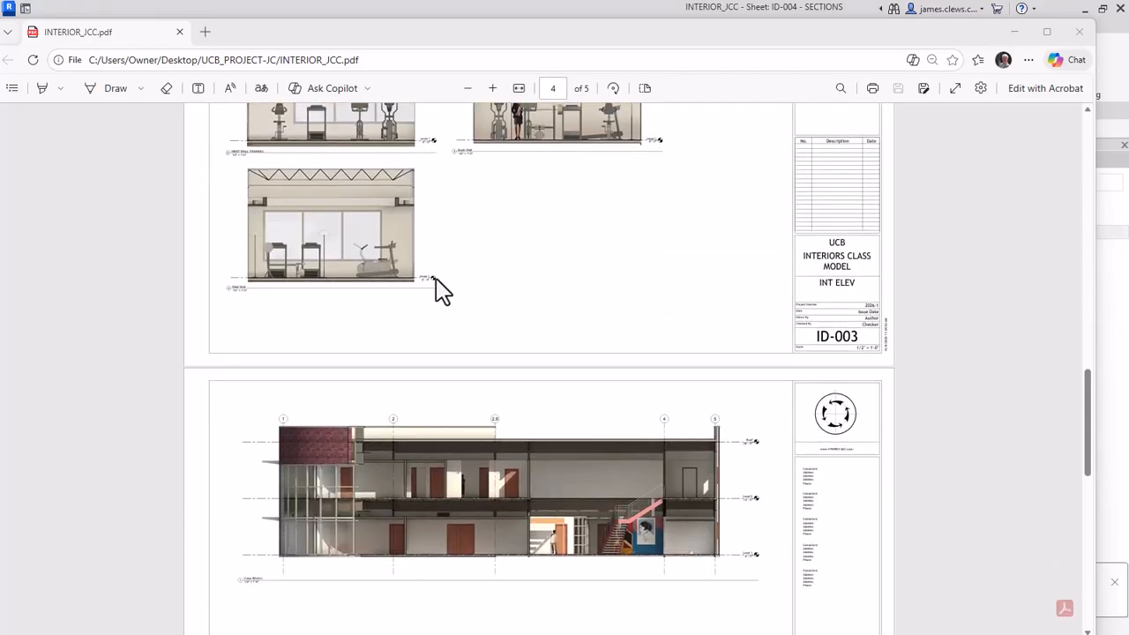
scroll(444, 300, down, 5)
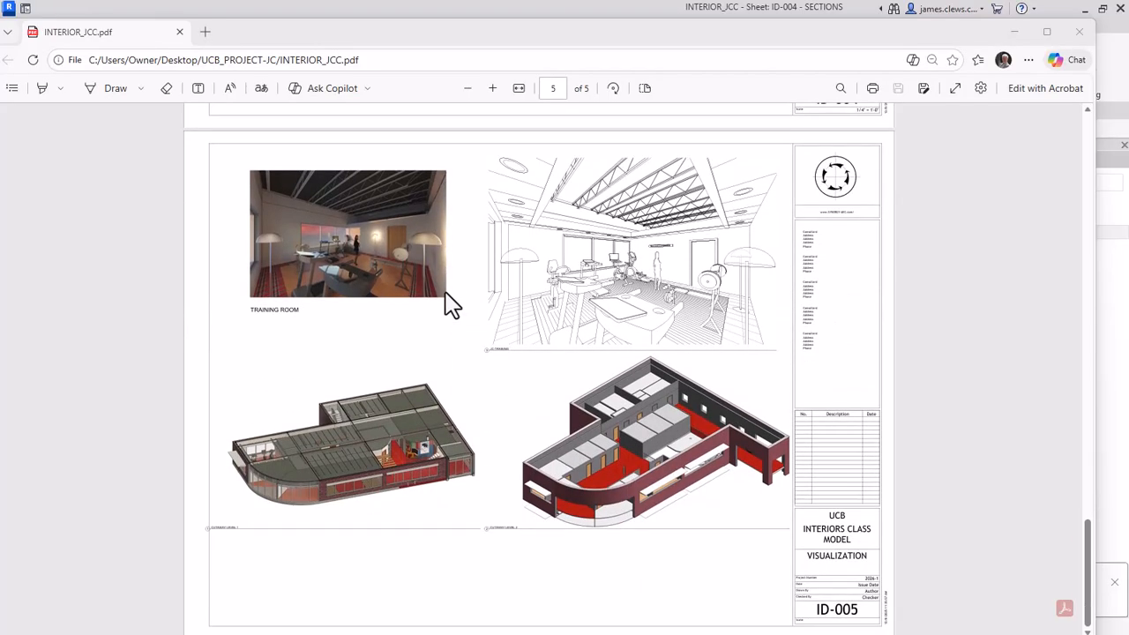
scroll(450, 304, up, 14)
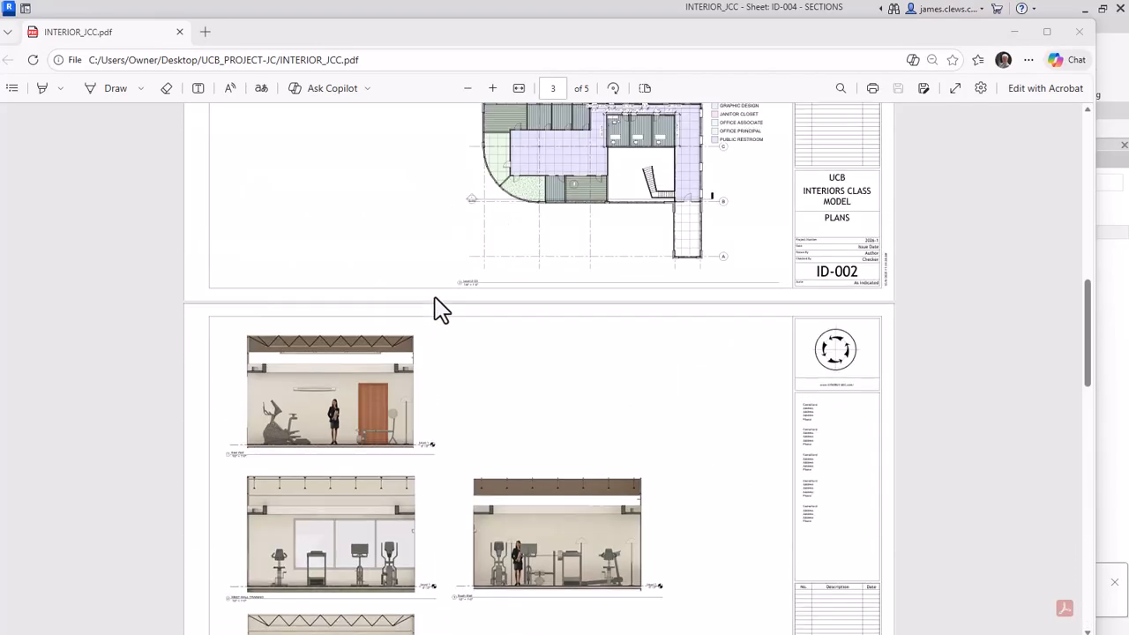
scroll(441, 308, up, 12)
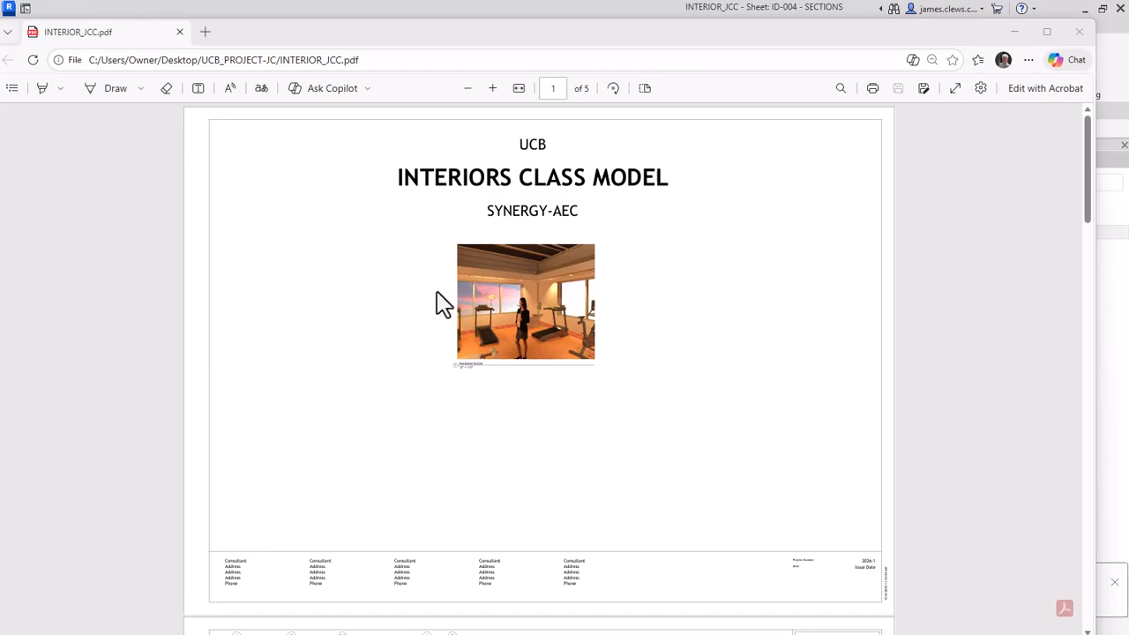